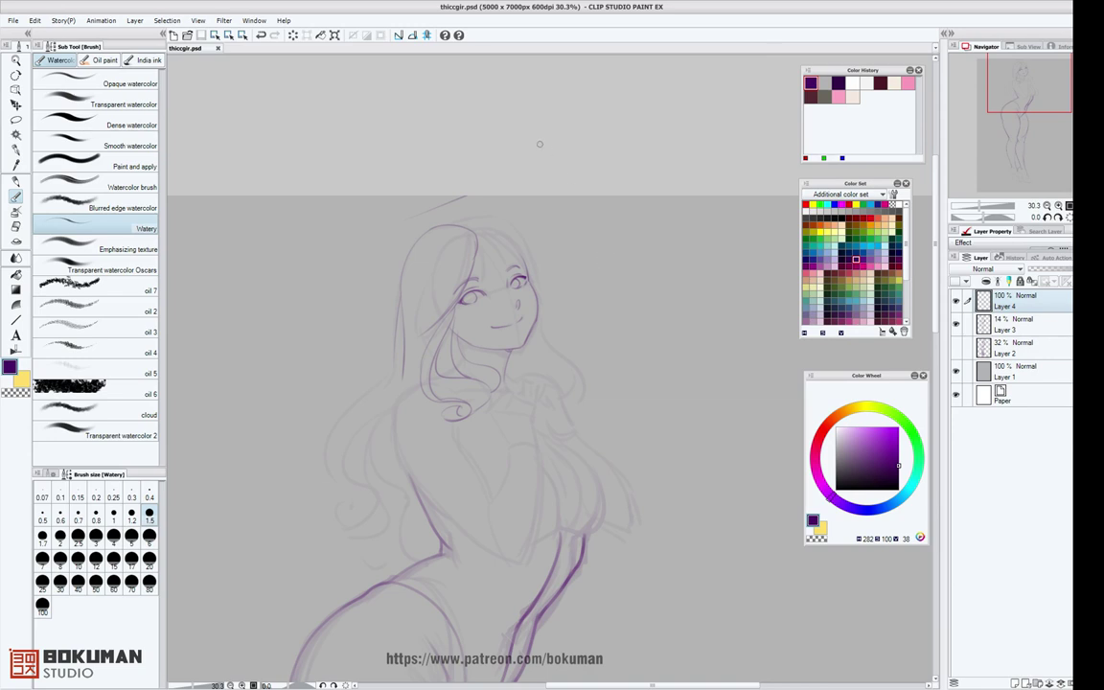
Erase the stray lines above the head and draw the crown, fringe and right-hand hair locks with the Watery brush.
click(15, 226)
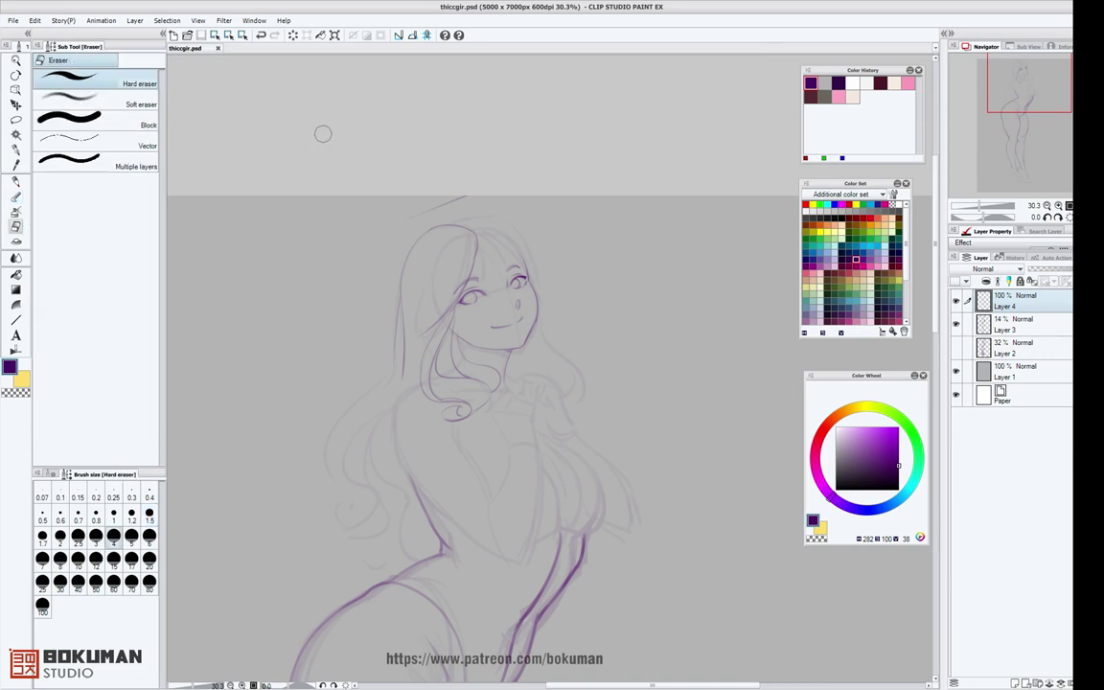
drag(423, 223, 439, 185)
click(15, 196)
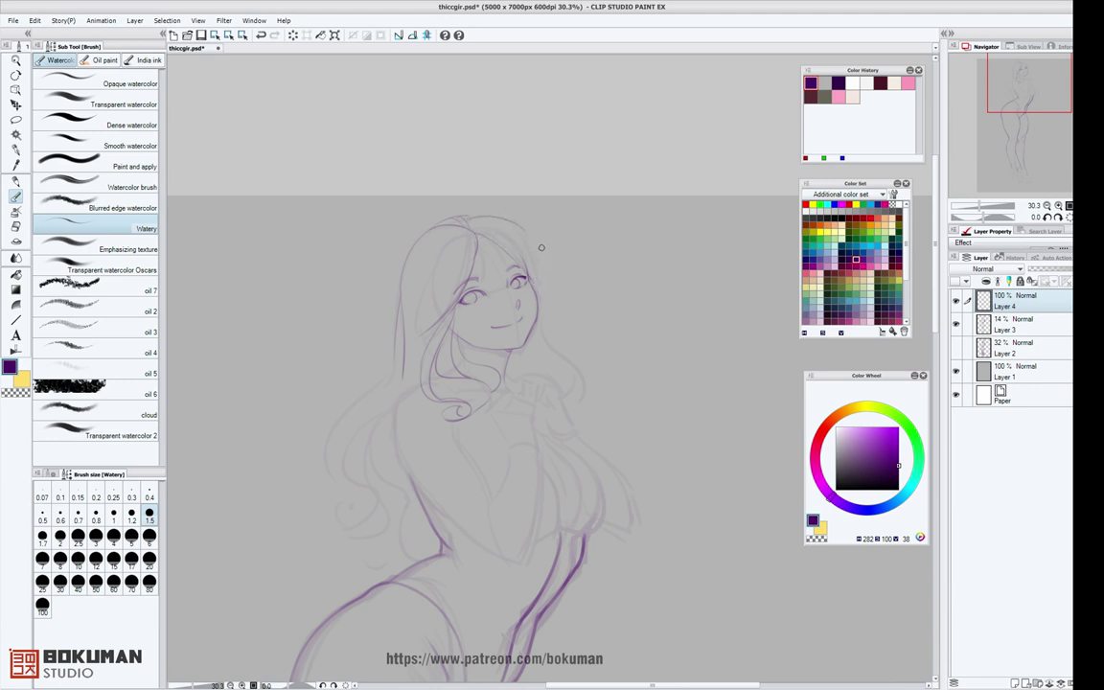
mouse_move(523, 231)
mouse_down()
mouse_move(540, 323)
mouse_move(583, 400)
mouse_up()
drag(545, 327, 570, 411)
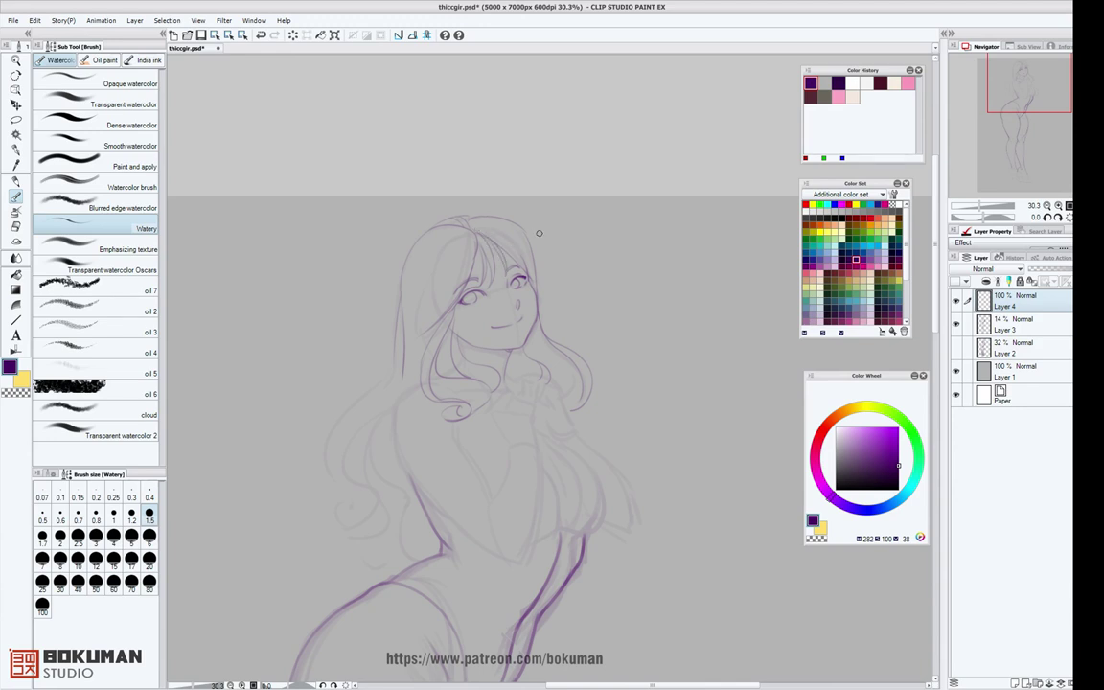
Outline the left-hand hand's fingers, palm and wrist just below the chin.
scroll(566, 357, down, 3)
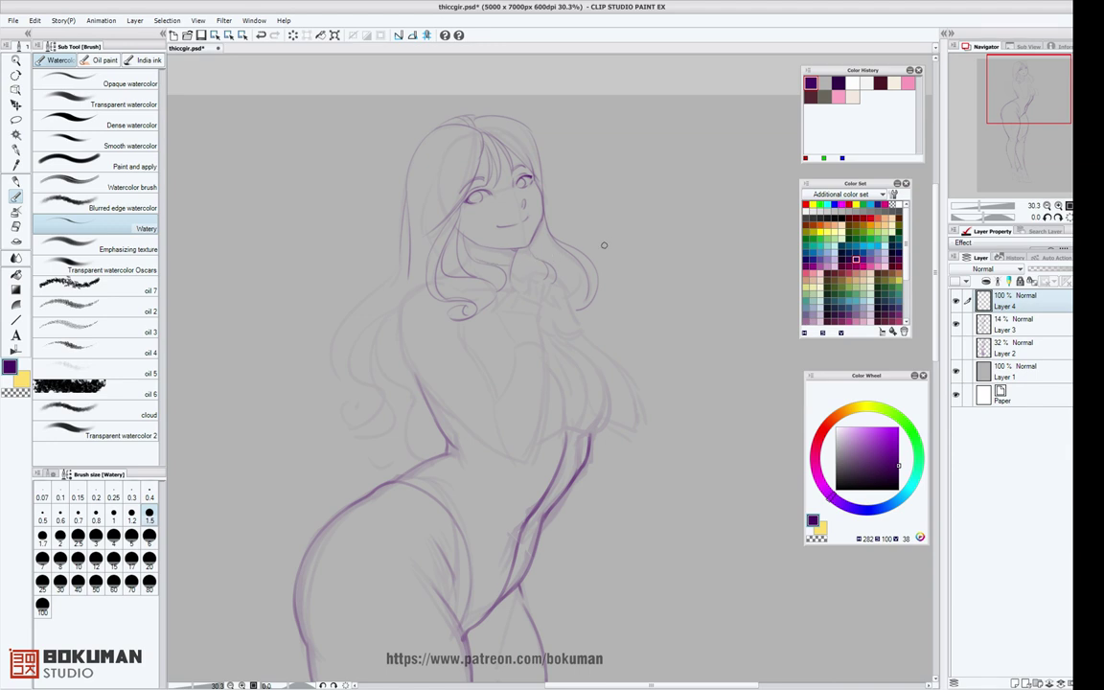
scroll(556, 307, up, 2)
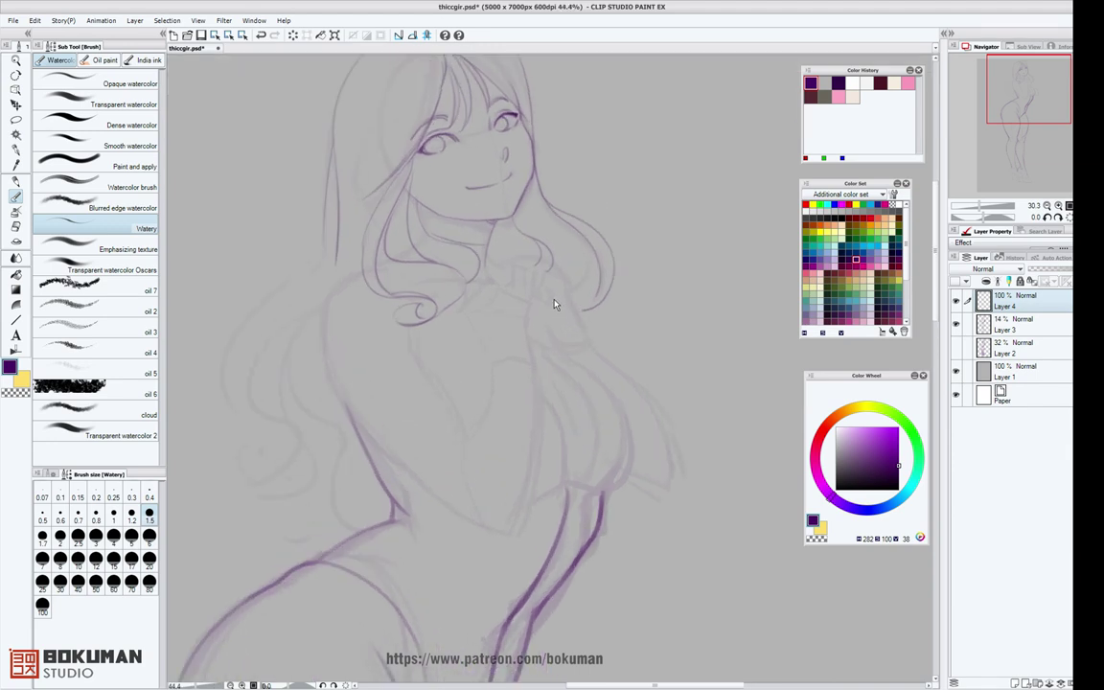
drag(461, 310, 492, 368)
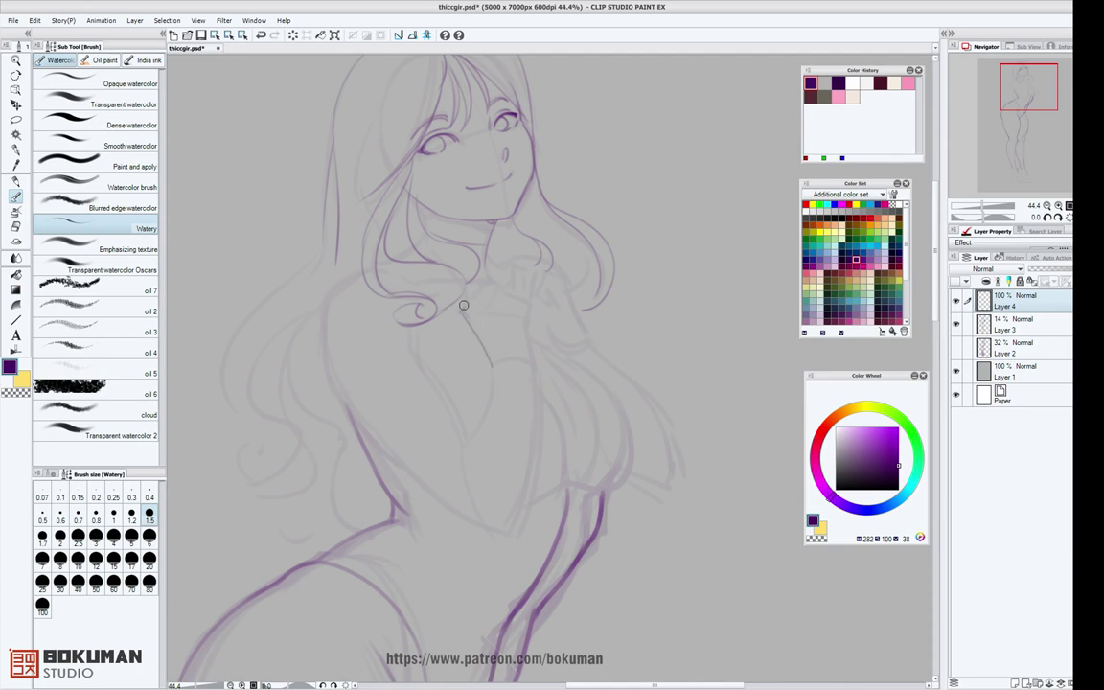
mouse_move(478, 310)
mouse_down()
mouse_move(500, 290)
mouse_move(516, 295)
mouse_up()
mouse_move(467, 278)
mouse_down()
mouse_move(484, 265)
mouse_move(485, 279)
mouse_up()
drag(533, 304, 535, 364)
Draw the bent left-hand arm, from the forearm and pointed elbow up to the shoulder and inner upper arm.
mouse_move(493, 370)
mouse_down()
mouse_move(468, 448)
mouse_move(467, 502)
mouse_up()
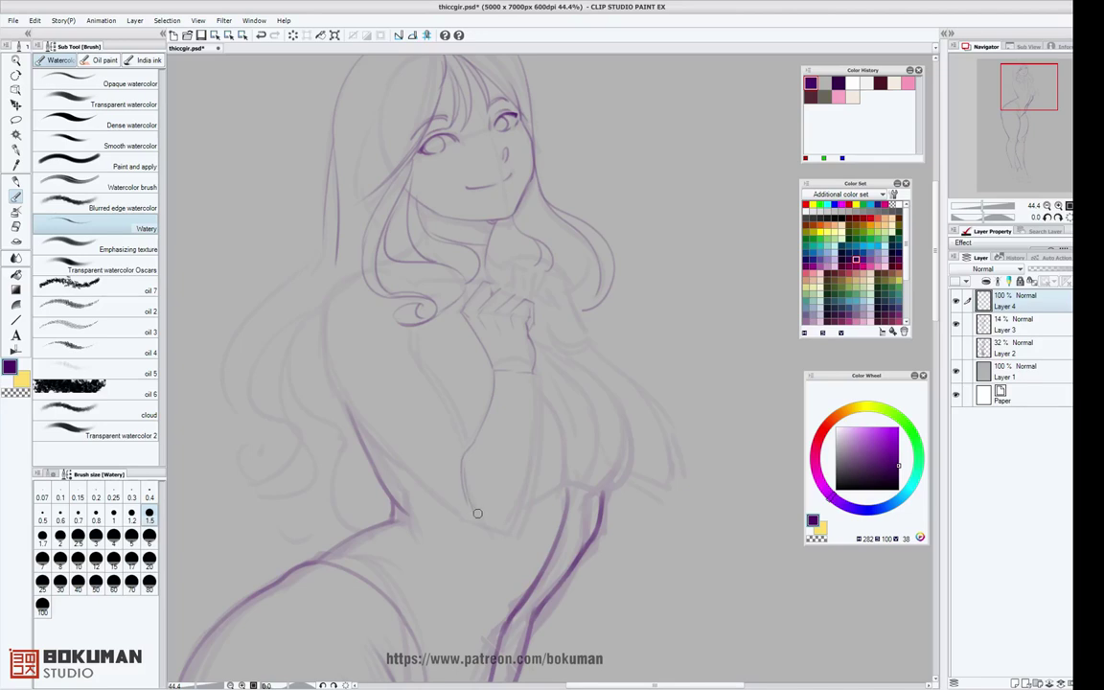
drag(535, 382, 516, 511)
mouse_move(329, 299)
mouse_down()
mouse_move(337, 387)
mouse_move(330, 368)
mouse_move(372, 438)
mouse_move(460, 517)
mouse_up()
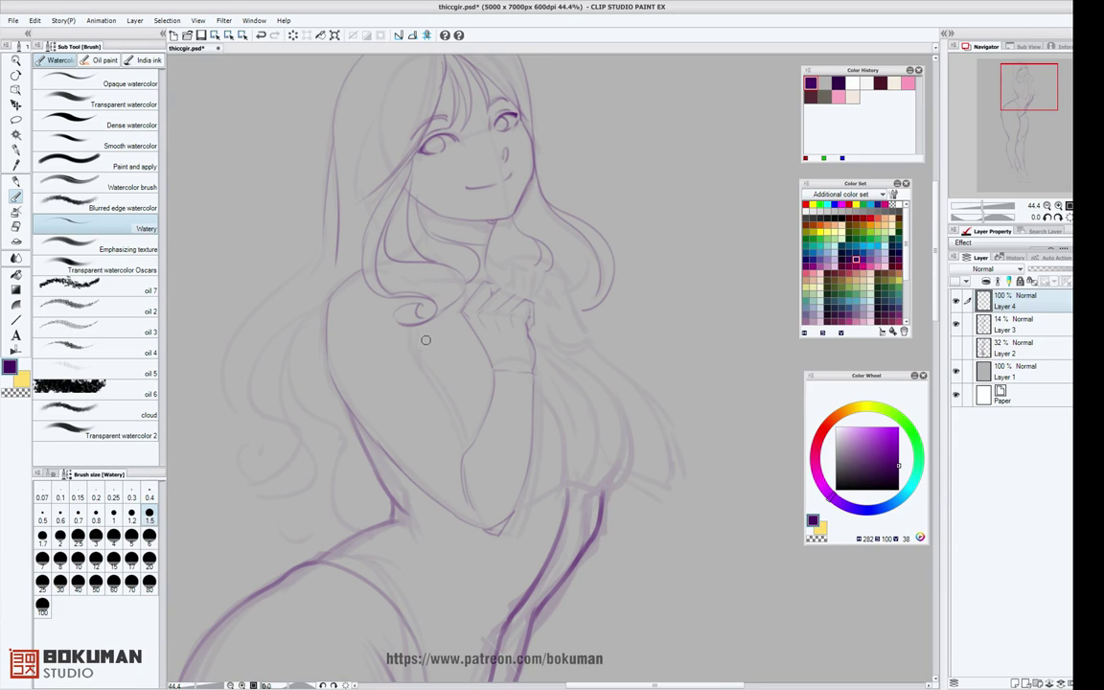
drag(416, 336, 468, 447)
Lasso the bent arm from upper arm to elbow, distort it slightly by its lower-left corner, and clear the selection.
scroll(592, 427, down, 1)
drag(685, 380, 626, 266)
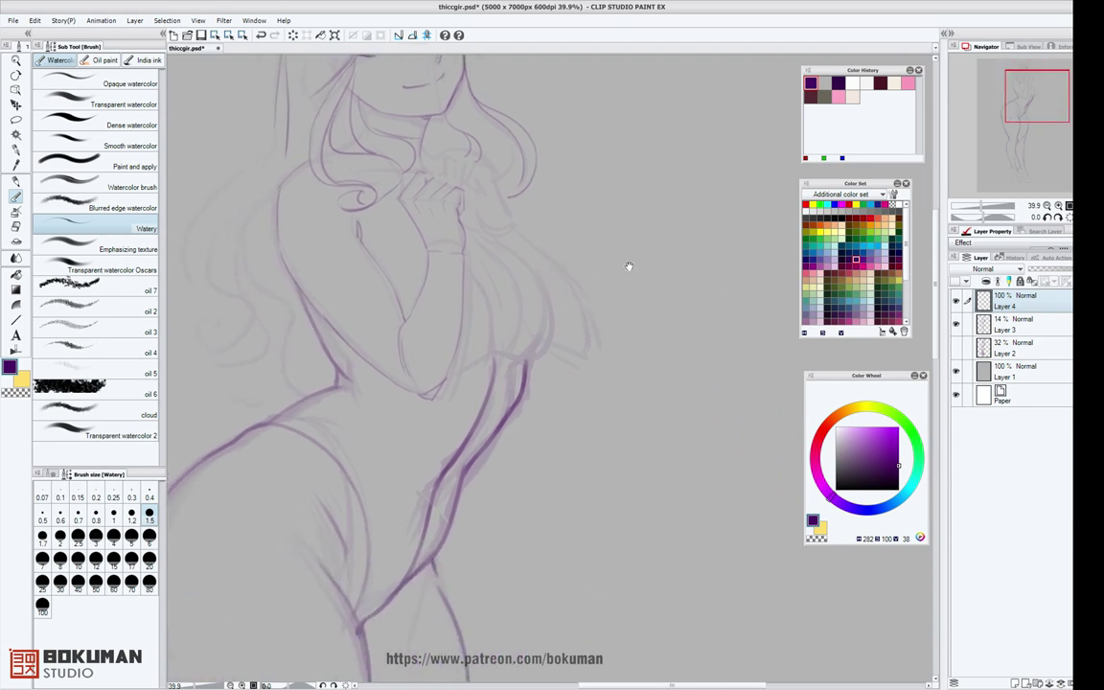
scroll(651, 269, down, 5)
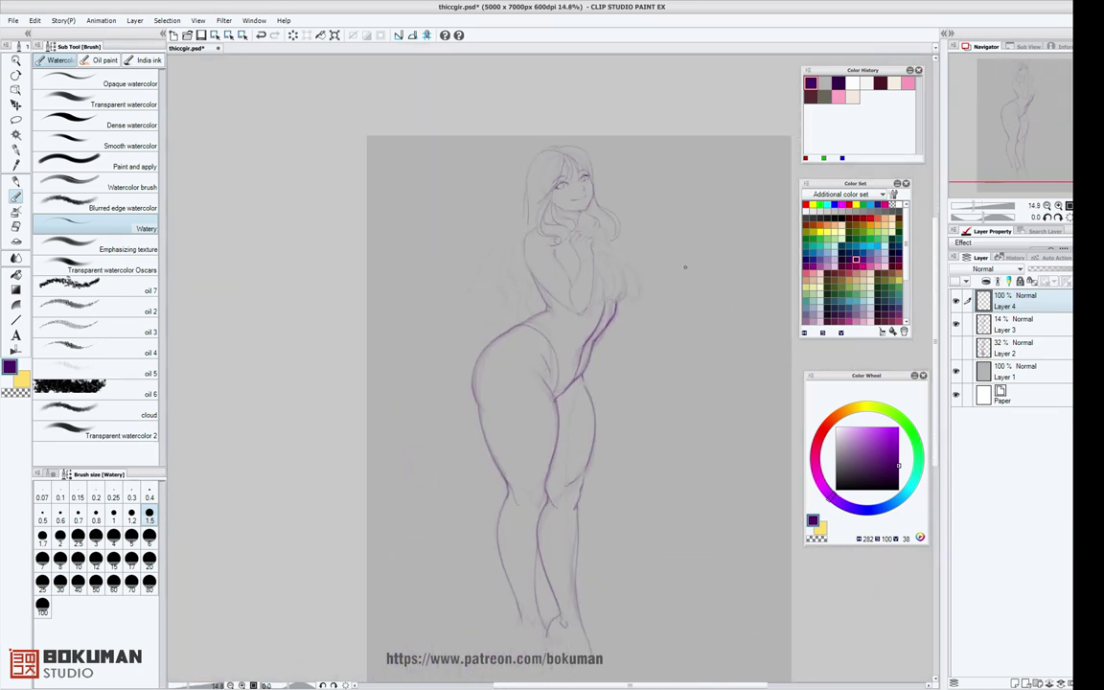
scroll(685, 267, up, 3)
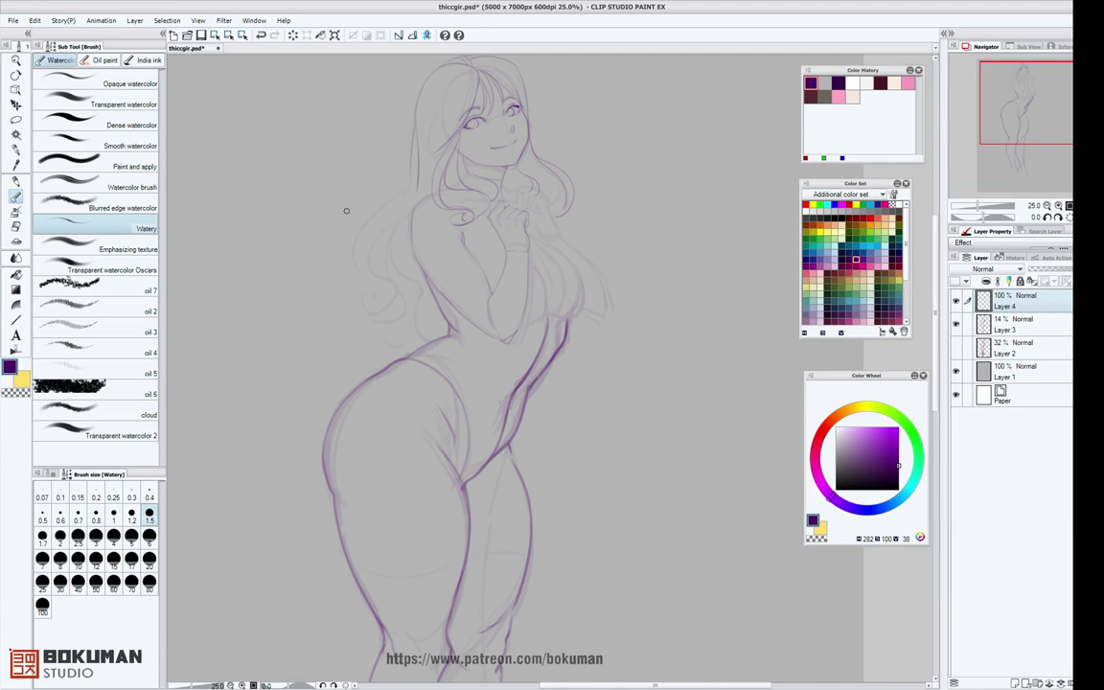
click(15, 119)
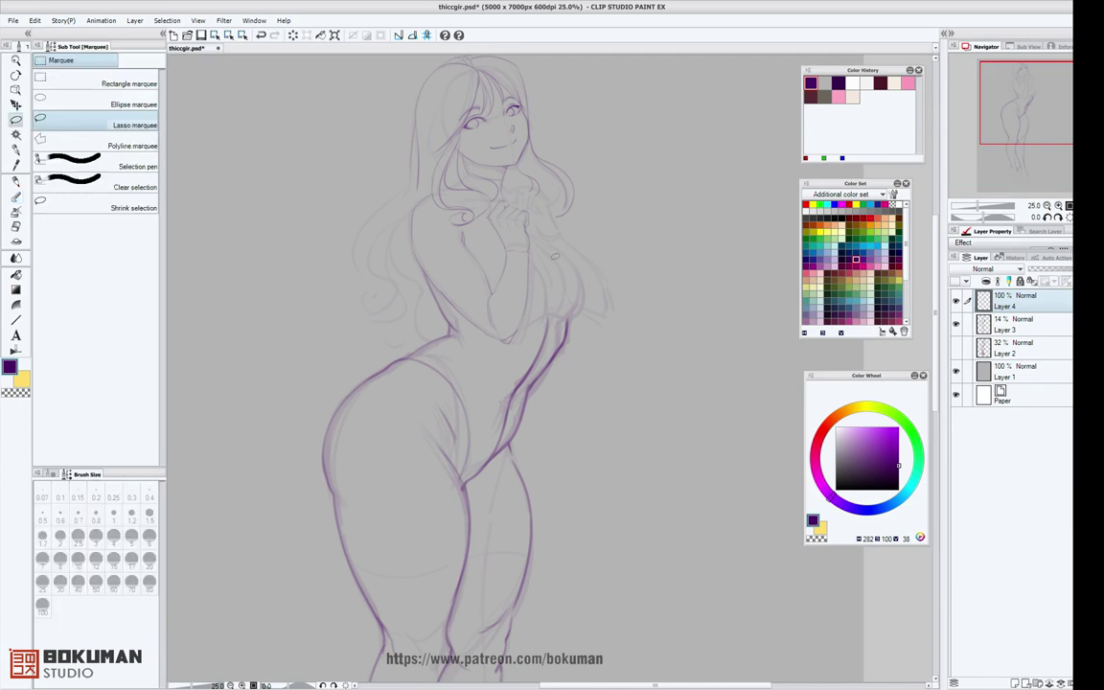
mouse_move(537, 257)
mouse_down()
mouse_move(435, 228)
mouse_move(418, 255)
mouse_move(472, 327)
mouse_move(511, 349)
mouse_move(537, 297)
mouse_move(479, 368)
mouse_up()
key(ctrl+t)
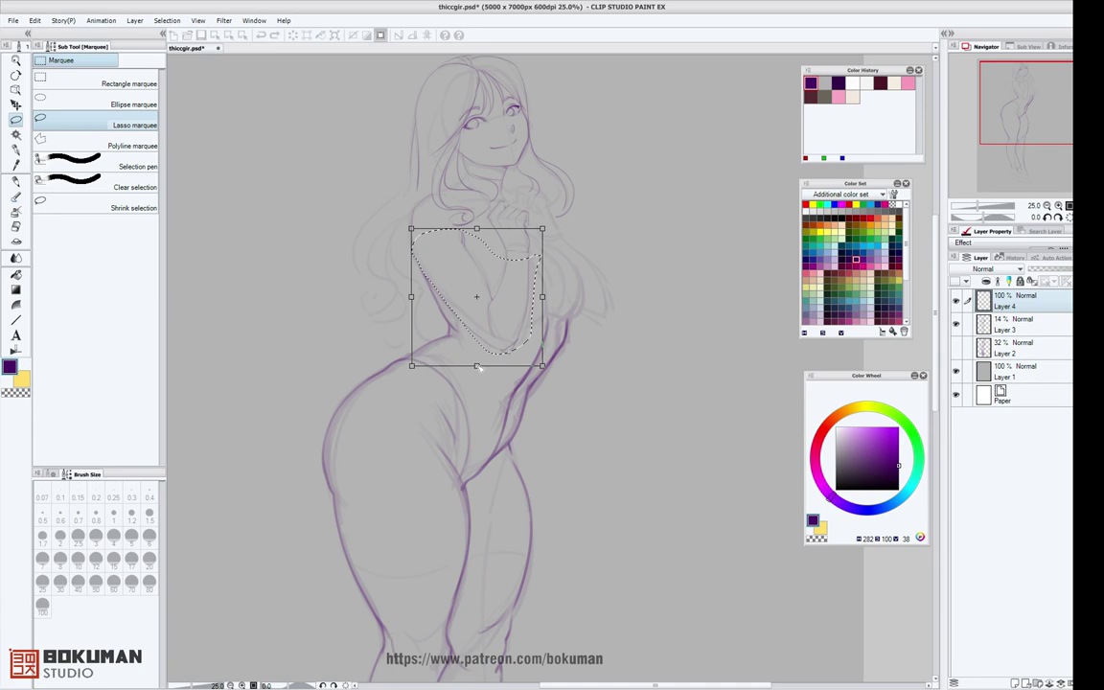
drag(412, 364, 414, 353)
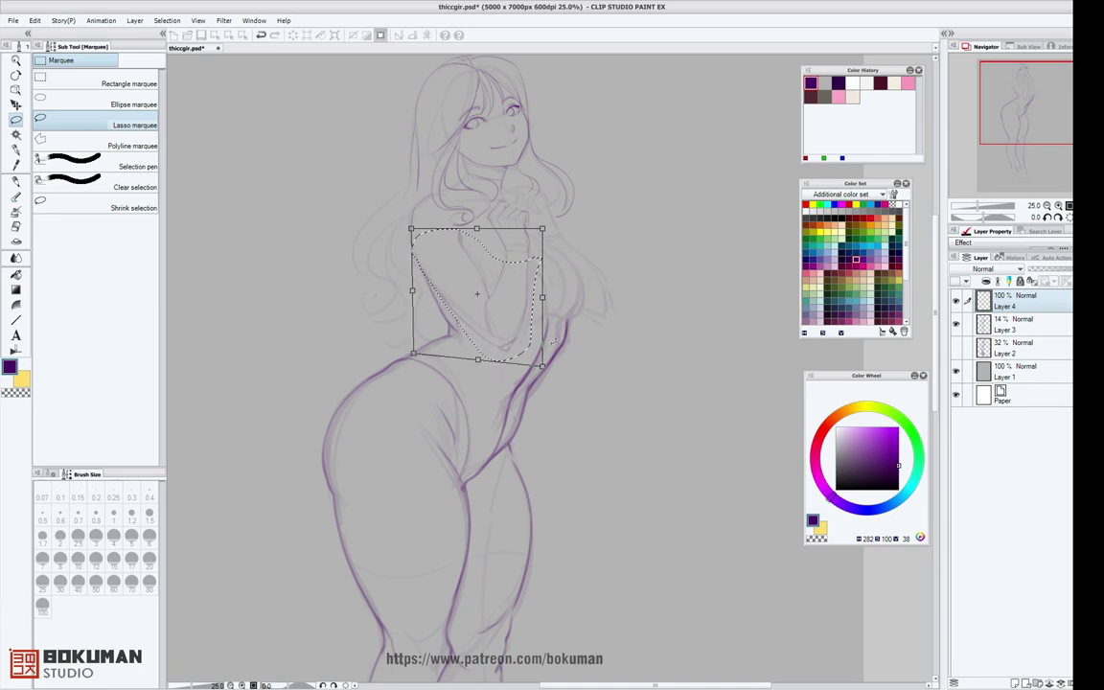
key(Return)
click(632, 276)
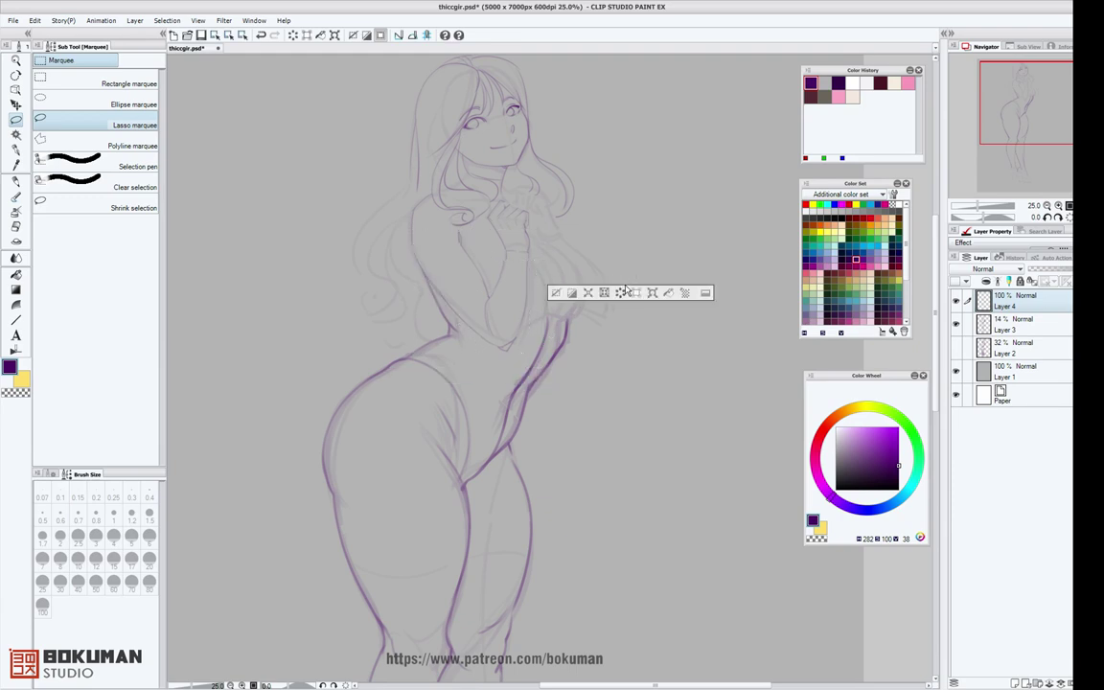
click(692, 238)
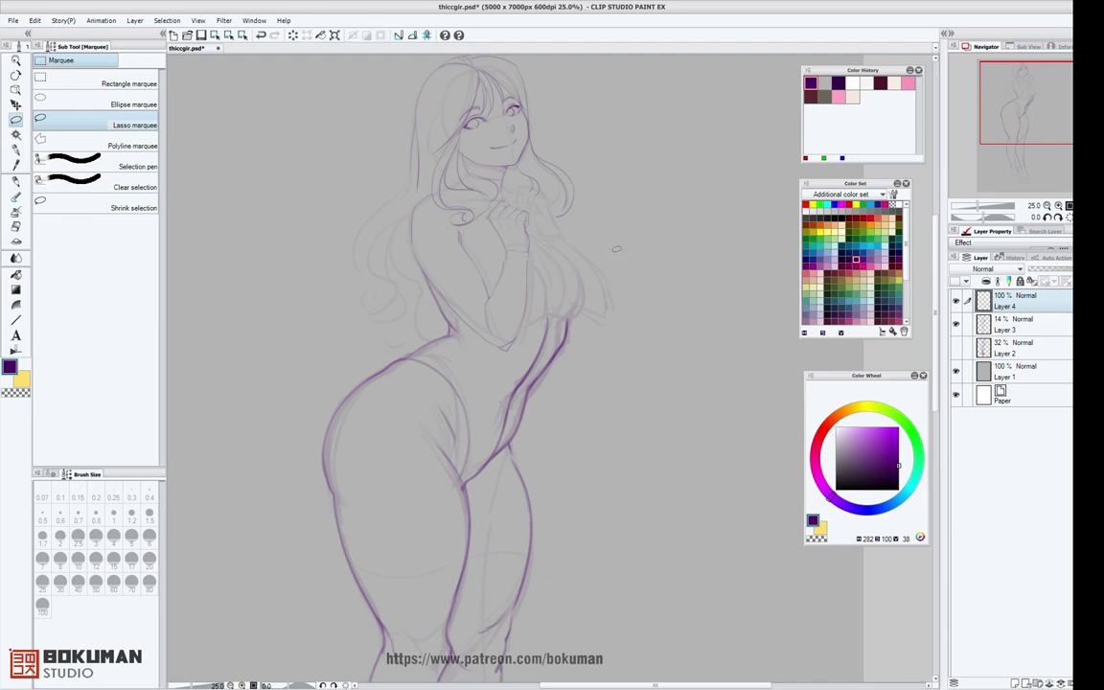
Draw the second hand, the far arm down to its elbow and the torso contours between the arms with the Watery brush.
scroll(614, 256, up, 3)
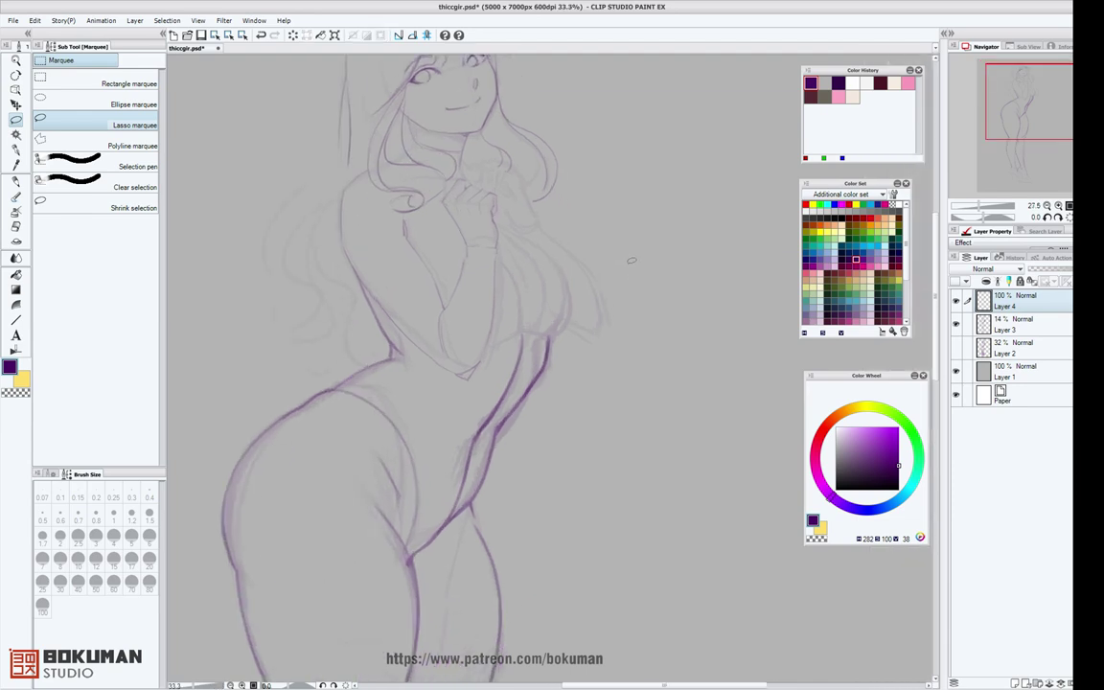
click(17, 195)
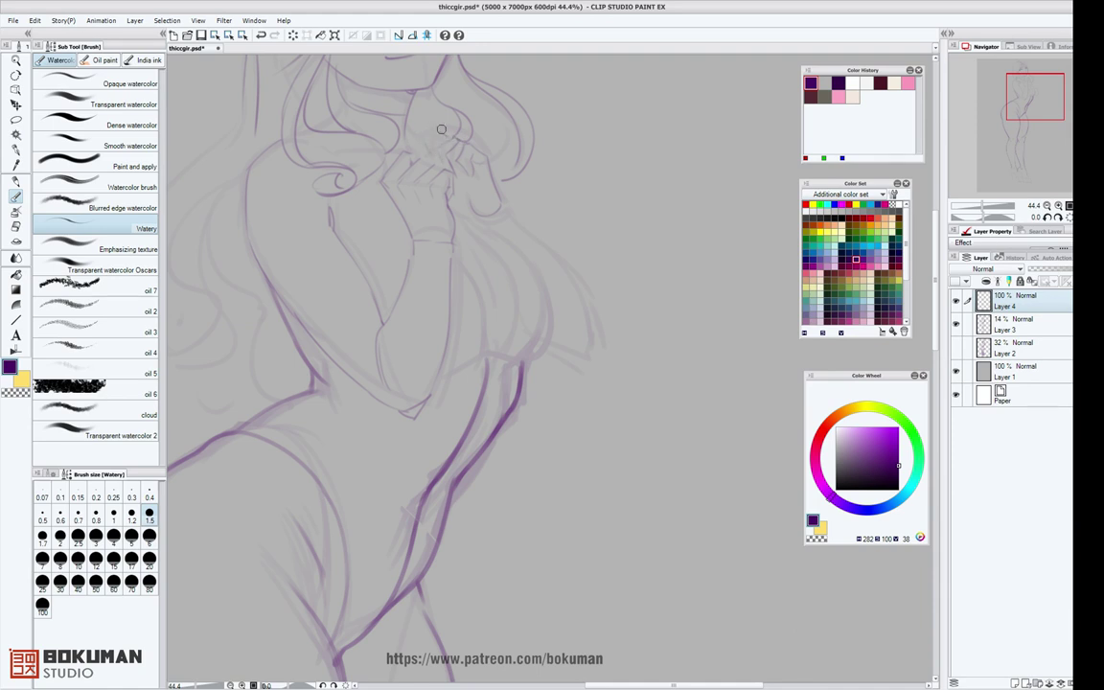
drag(452, 203, 477, 214)
drag(458, 209, 538, 333)
mouse_move(497, 222)
mouse_down()
mouse_move(584, 291)
mouse_move(577, 280)
mouse_move(591, 355)
mouse_move(544, 347)
mouse_move(573, 371)
mouse_up()
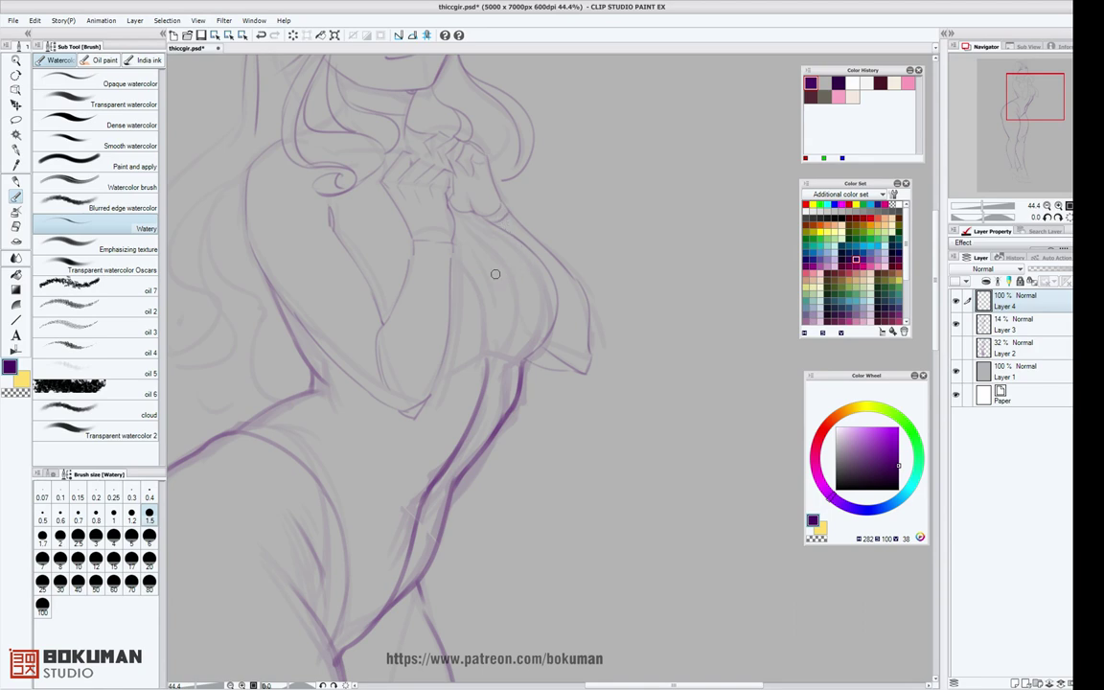
mouse_move(479, 238)
mouse_down()
mouse_move(512, 321)
mouse_move(493, 349)
mouse_up()
mouse_move(476, 249)
mouse_down()
mouse_move(493, 350)
mouse_move(503, 327)
mouse_move(491, 354)
mouse_up()
Set the brush size to 1.7 and draw the long outer hair locks flowing down behind the back.
scroll(595, 346, down, 4)
drag(618, 380, 631, 338)
scroll(643, 249, down, 3)
scroll(613, 253, up, 2)
scroll(629, 345, up, 2)
scroll(634, 326, up, 2)
drag(566, 305, 647, 257)
scroll(632, 244, up, 2)
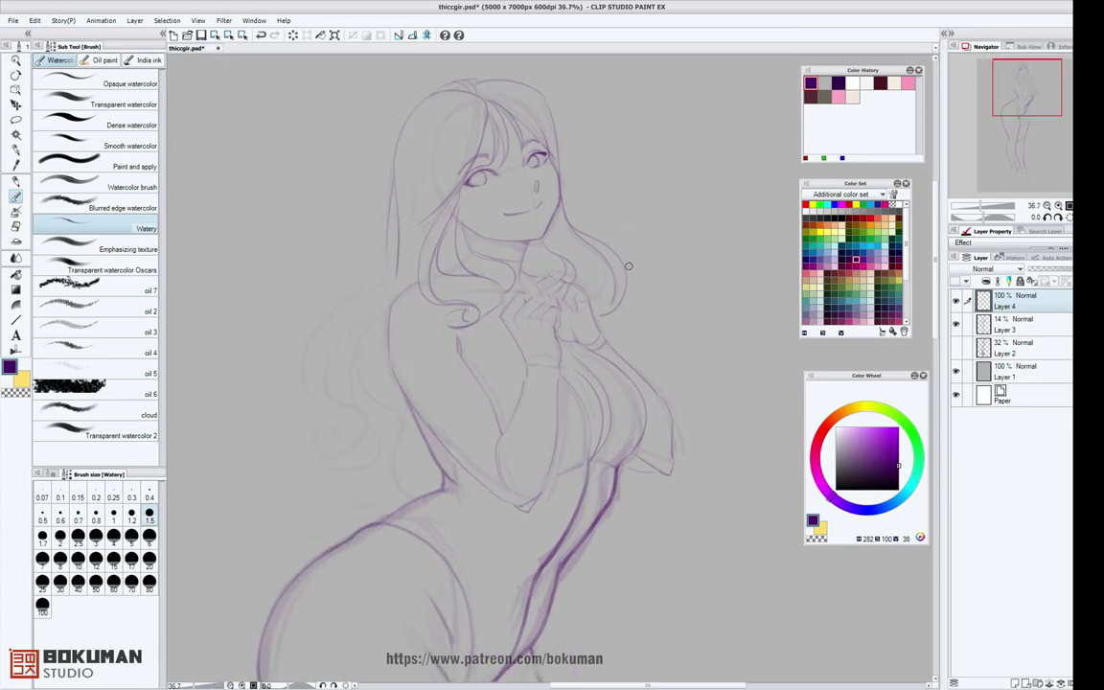
click(42, 535)
drag(391, 192, 355, 303)
mouse_move(394, 220)
mouse_down()
mouse_move(381, 259)
mouse_move(309, 334)
mouse_move(306, 401)
mouse_up()
mouse_move(396, 267)
mouse_down()
mouse_move(288, 371)
mouse_move(310, 382)
mouse_move(318, 434)
mouse_move(343, 439)
mouse_up()
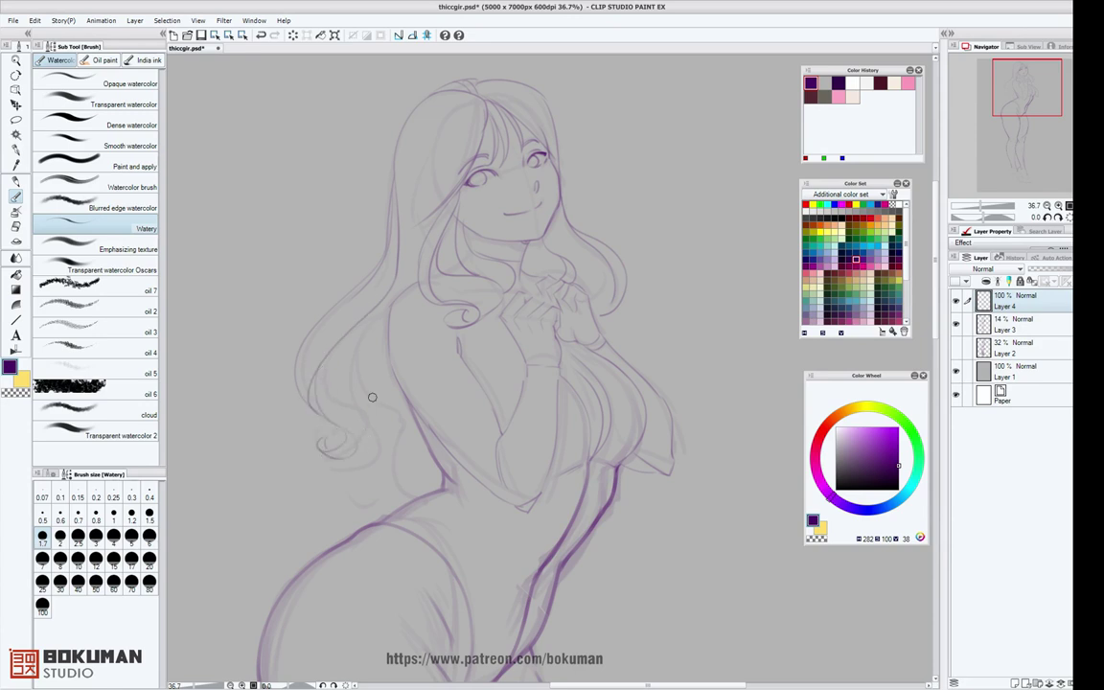
Add the inner wavy locks and curled tips between the outer hair and the back.
drag(361, 331, 347, 422)
mouse_move(348, 465)
mouse_down()
mouse_move(328, 487)
mouse_move(312, 479)
mouse_move(342, 498)
mouse_up()
drag(371, 370, 365, 430)
mouse_move(374, 367)
mouse_down()
mouse_move(411, 436)
mouse_move(404, 468)
mouse_move(430, 472)
mouse_up()
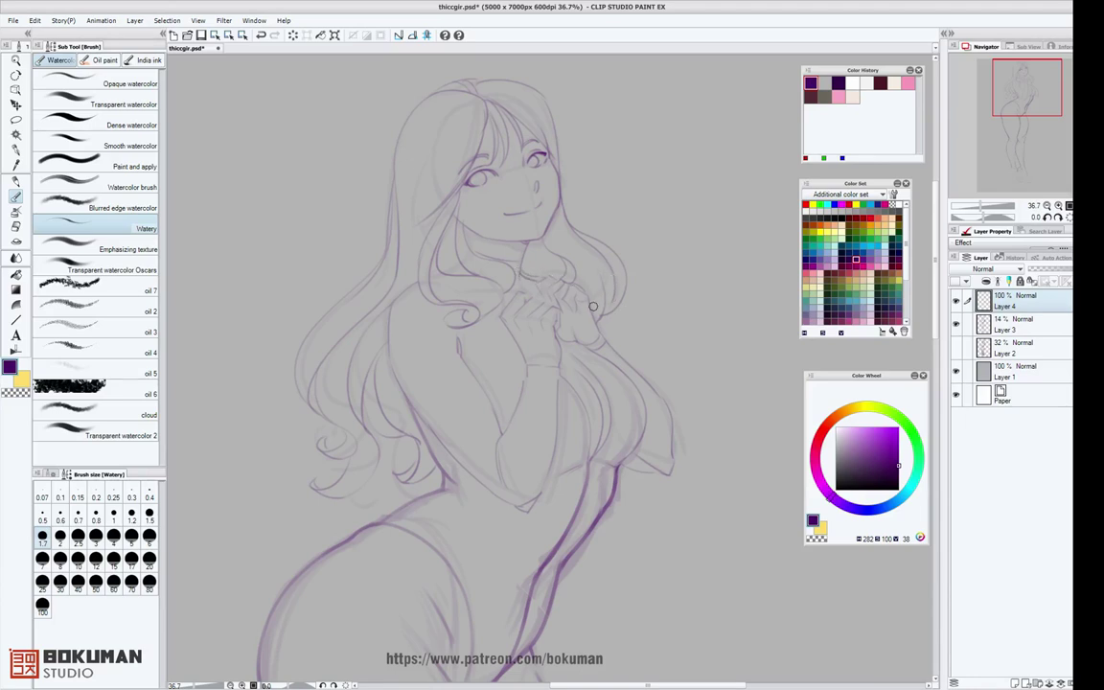
Reinforce the far elbow's lower edge, the near forearm's outline and the upper back hair strand.
drag(622, 458, 662, 473)
drag(558, 365, 535, 503)
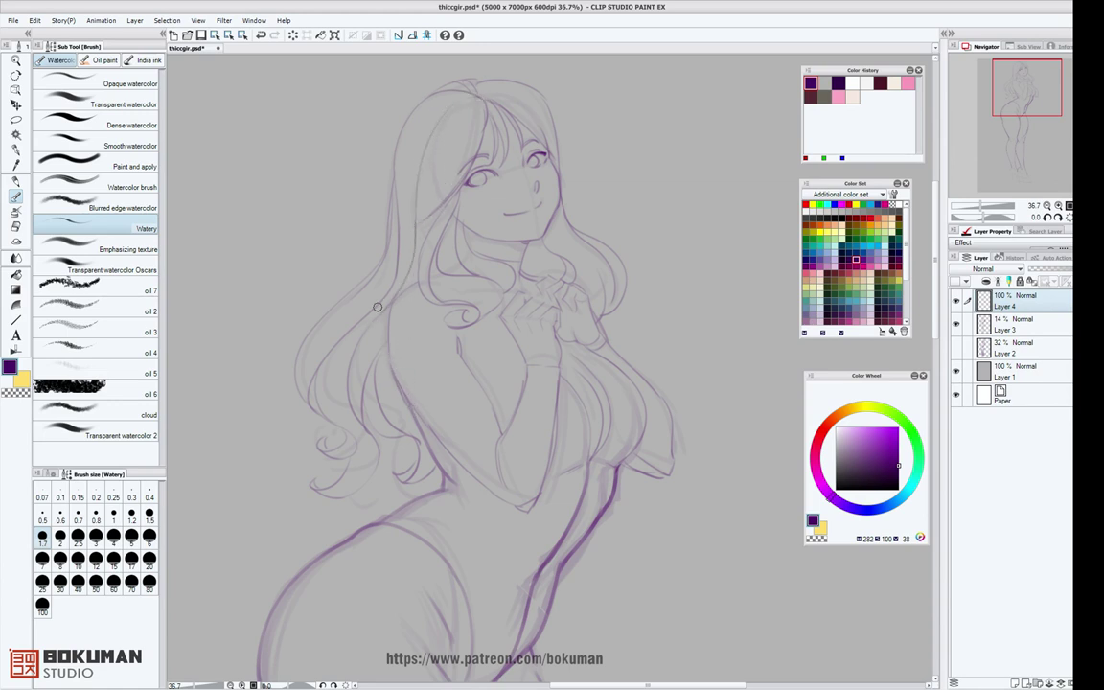
drag(389, 280, 305, 371)
Toggle Layer 3 off and on to compare the line drawing of the body and legs with the rough sketch.
drag(704, 360, 621, 290)
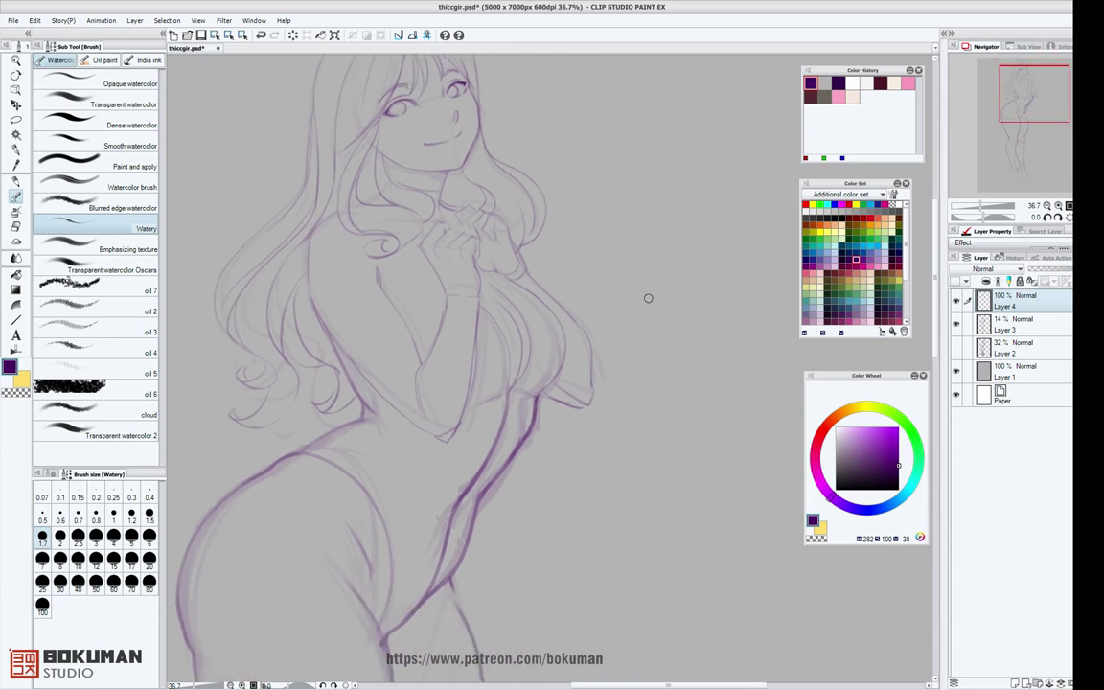
scroll(656, 302, down, 1)
scroll(656, 302, down, 1)
drag(598, 418, 657, 278)
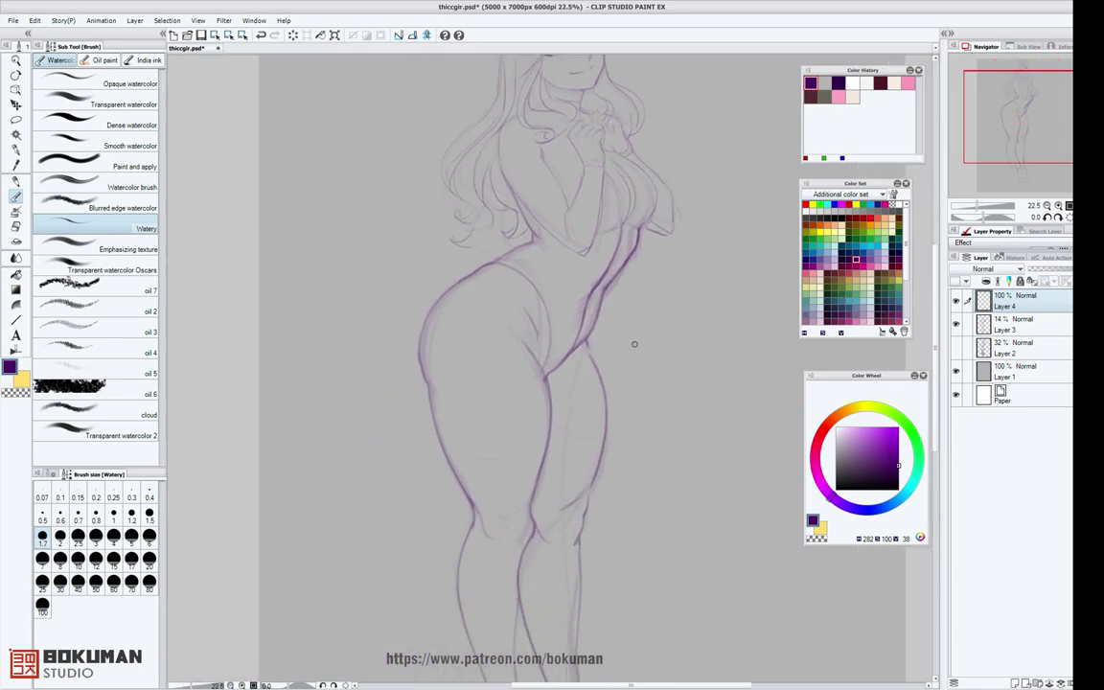
scroll(672, 298, up, 1)
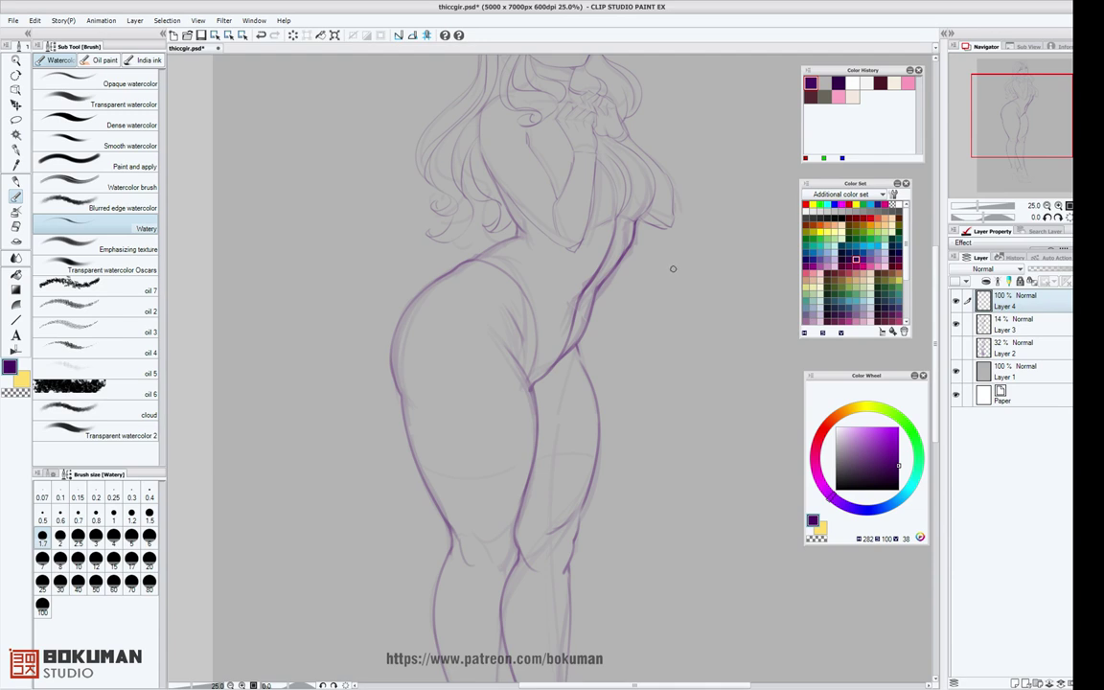
click(957, 326)
drag(681, 259, 611, 170)
drag(588, 335, 601, 182)
click(957, 326)
drag(629, 381, 621, 190)
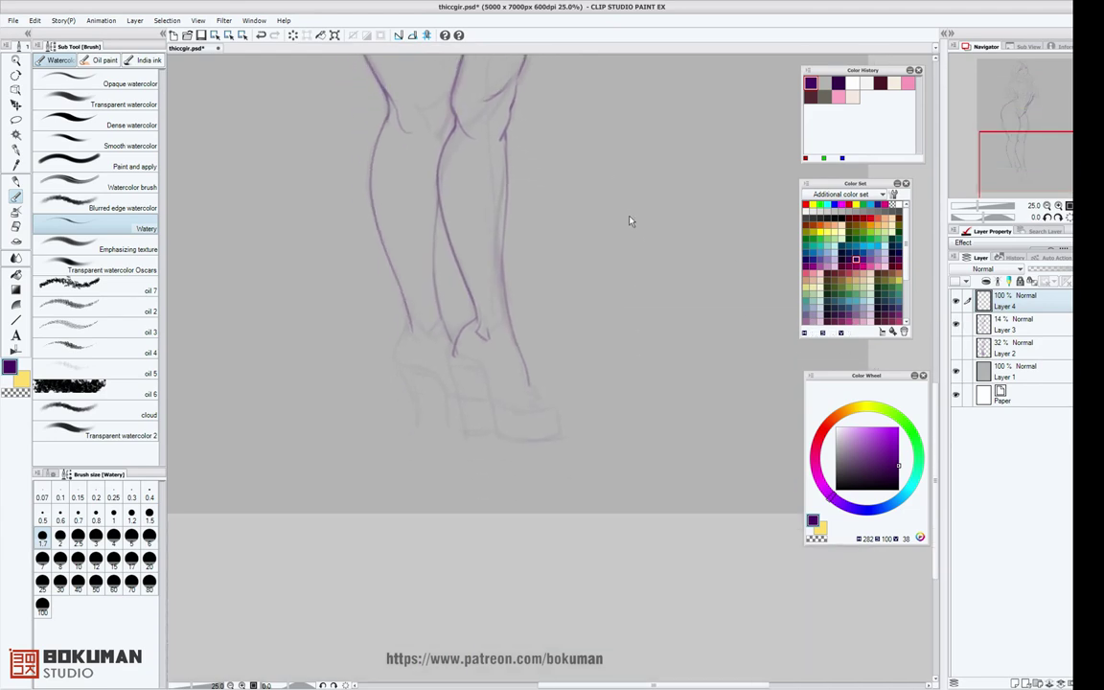
Draw the right-hand leg's front shin line from below the knee down towards the ankle.
scroll(626, 230, up, 1)
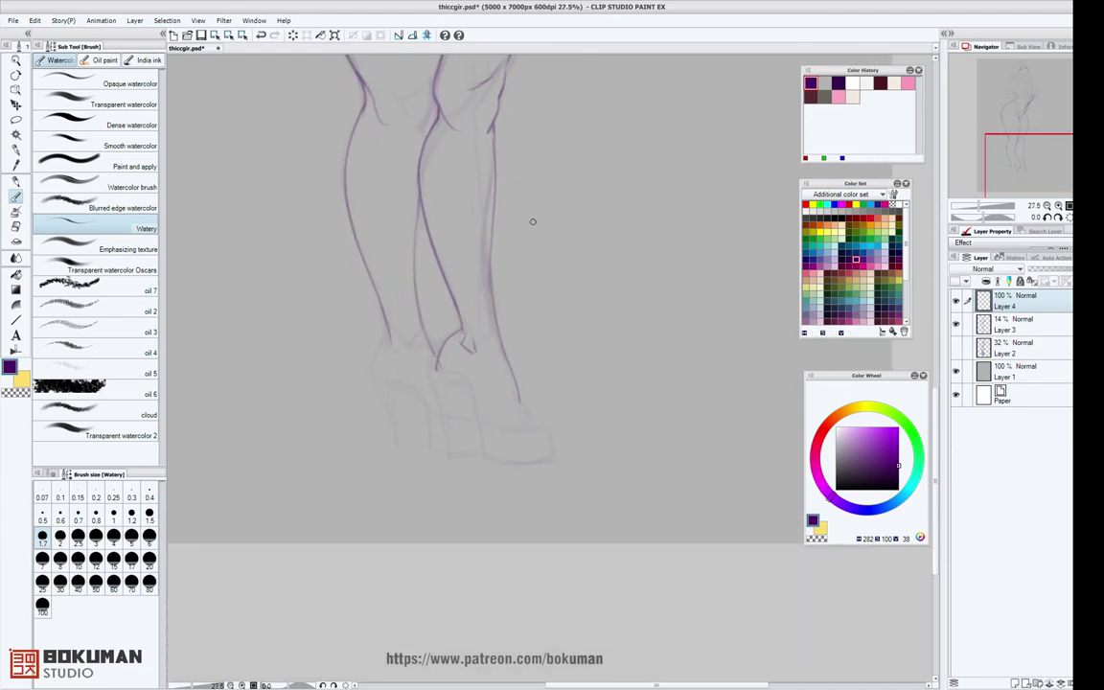
drag(494, 122, 497, 322)
drag(497, 236, 510, 357)
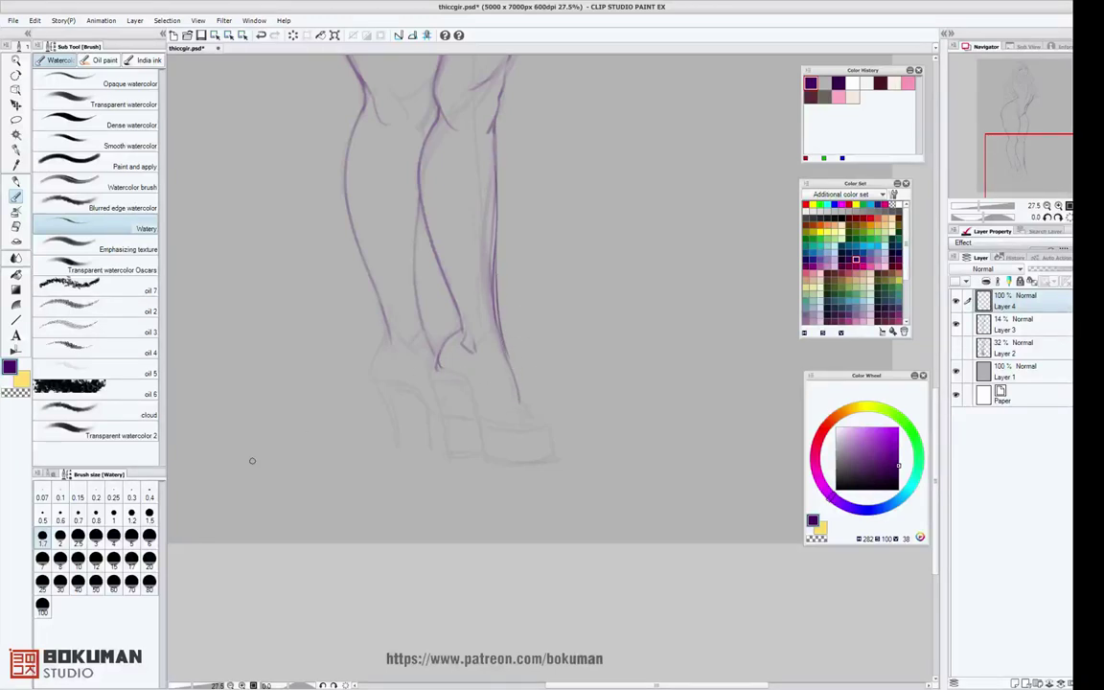
Set the brush size to 2.5, outline the right-hand foot from heel to toes, and darken the calf line above it.
click(77, 536)
drag(437, 368, 471, 381)
mouse_move(437, 346)
mouse_down()
mouse_move(480, 406)
mouse_move(508, 419)
mouse_up()
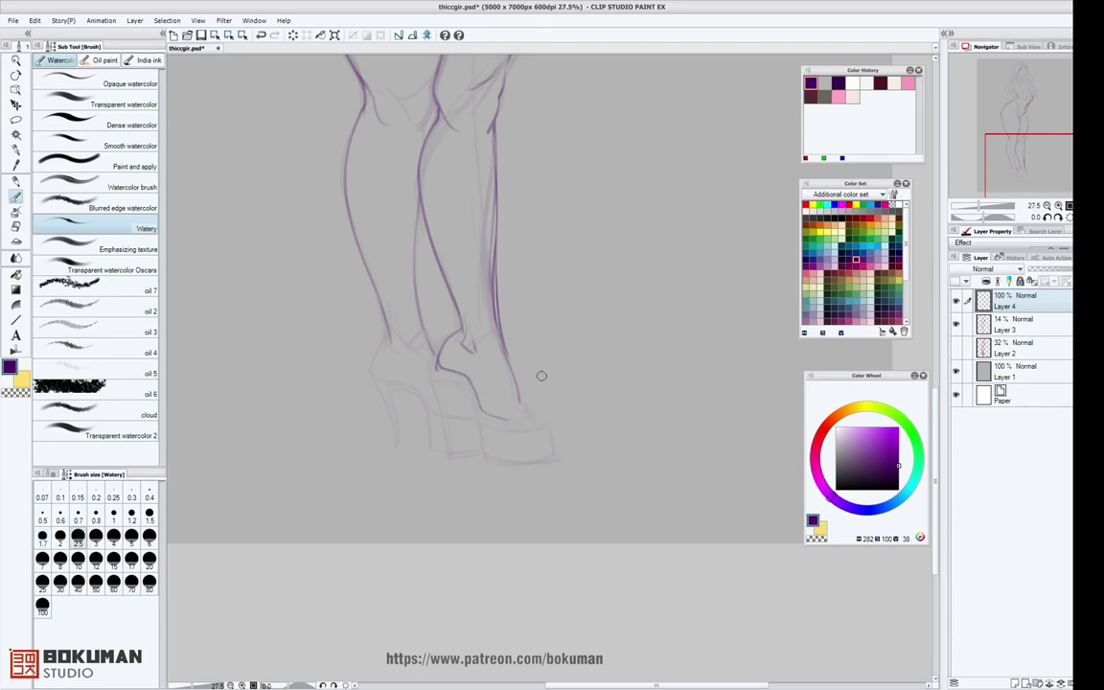
mouse_move(498, 324)
mouse_down()
mouse_move(520, 406)
mouse_move(487, 410)
mouse_up()
mouse_move(455, 333)
mouse_down()
mouse_move(472, 383)
mouse_move(512, 417)
mouse_up()
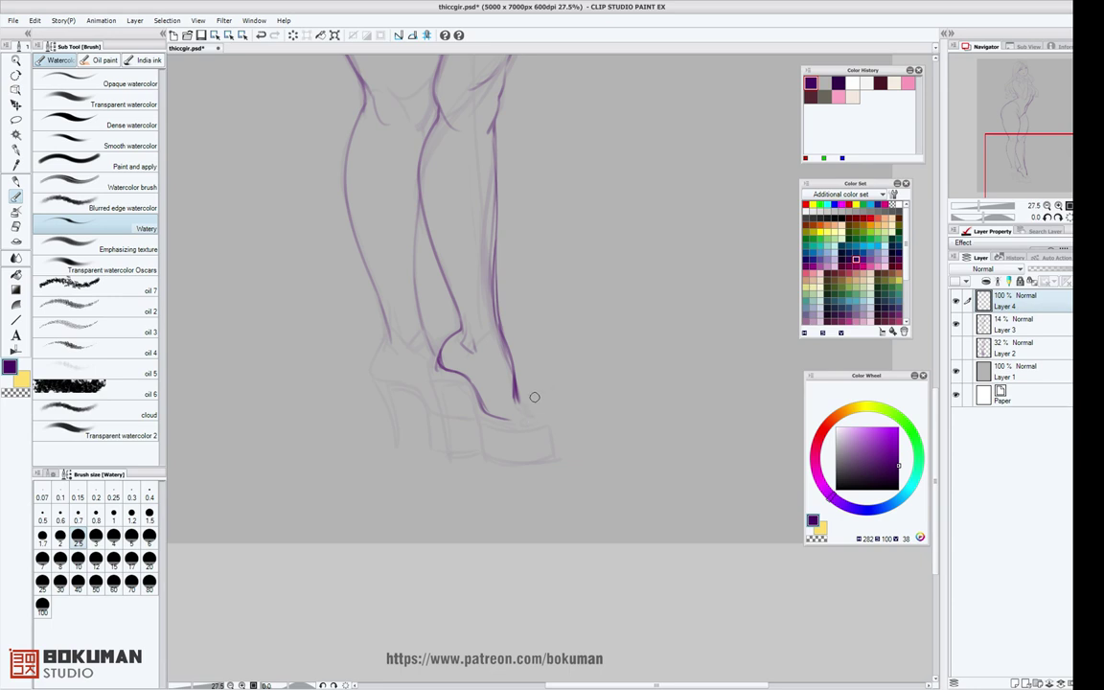
mouse_move(500, 417)
mouse_down()
mouse_move(531, 417)
mouse_move(517, 401)
mouse_move(540, 417)
mouse_move(527, 422)
mouse_move(539, 421)
mouse_move(519, 406)
mouse_move(542, 416)
mouse_move(532, 420)
mouse_move(516, 380)
mouse_move(534, 404)
mouse_up()
mouse_move(438, 103)
mouse_down()
mouse_move(420, 153)
mouse_move(434, 123)
mouse_move(426, 196)
mouse_move(418, 171)
mouse_move(462, 330)
mouse_up()
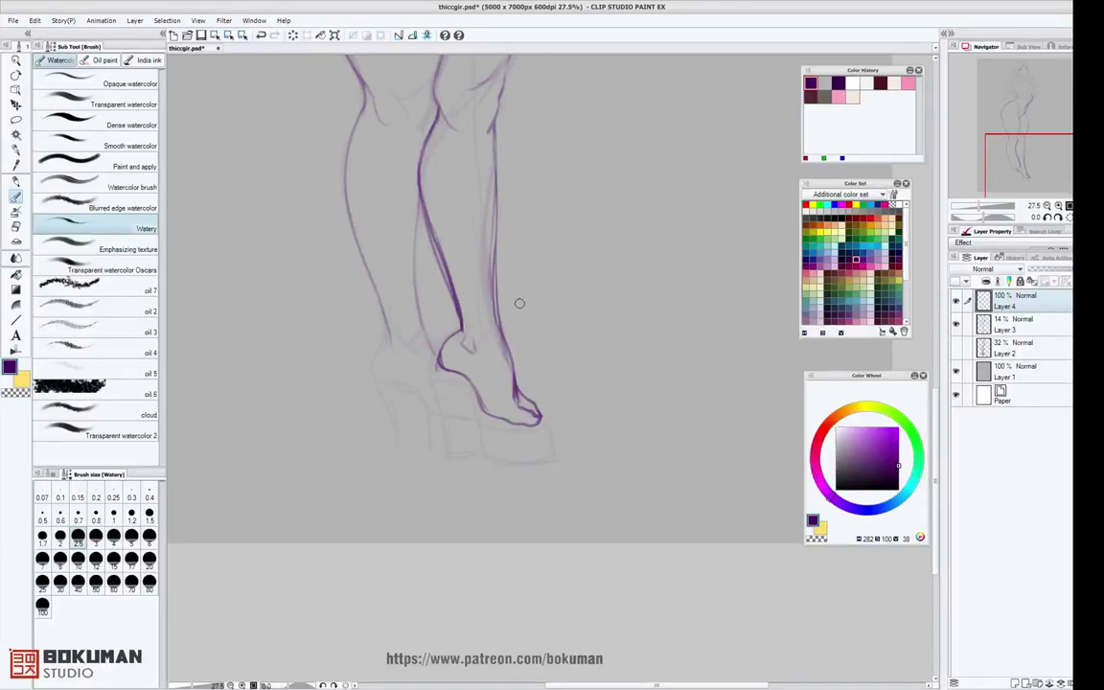
Strengthen the calf line between the two legs and the right-hand foot's ankle bone.
scroll(606, 303, down, 1)
scroll(606, 302, down, 4)
drag(606, 303, 569, 316)
scroll(572, 324, up, 1)
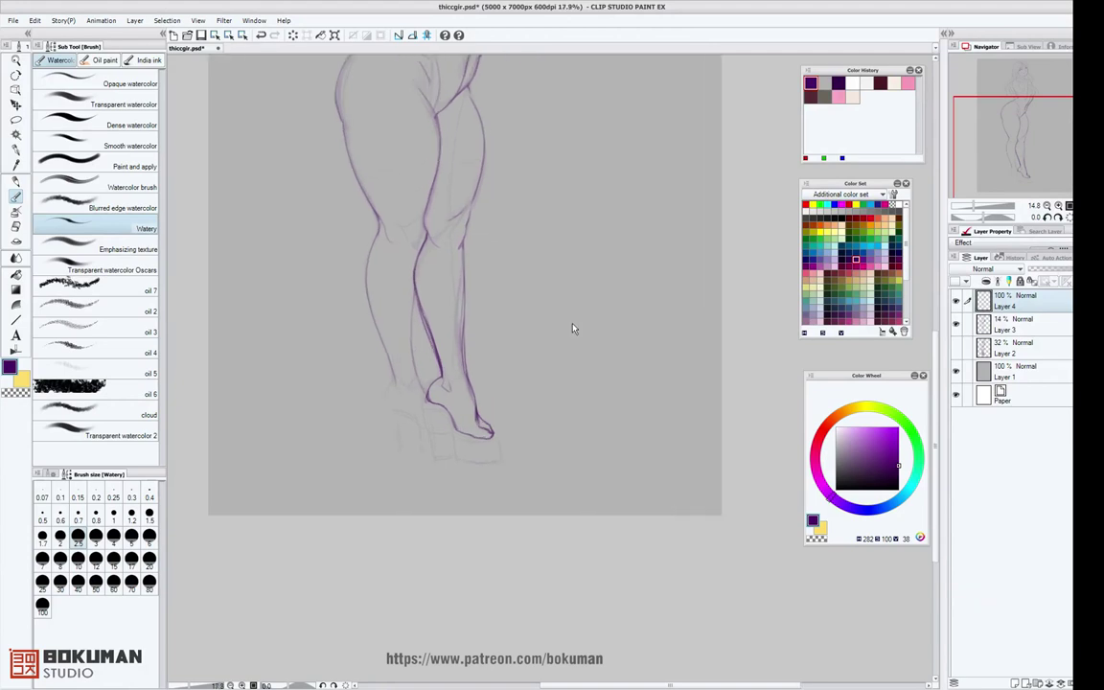
scroll(572, 328, up, 2)
scroll(577, 296, up, 1)
drag(577, 296, 639, 196)
drag(391, 178, 386, 245)
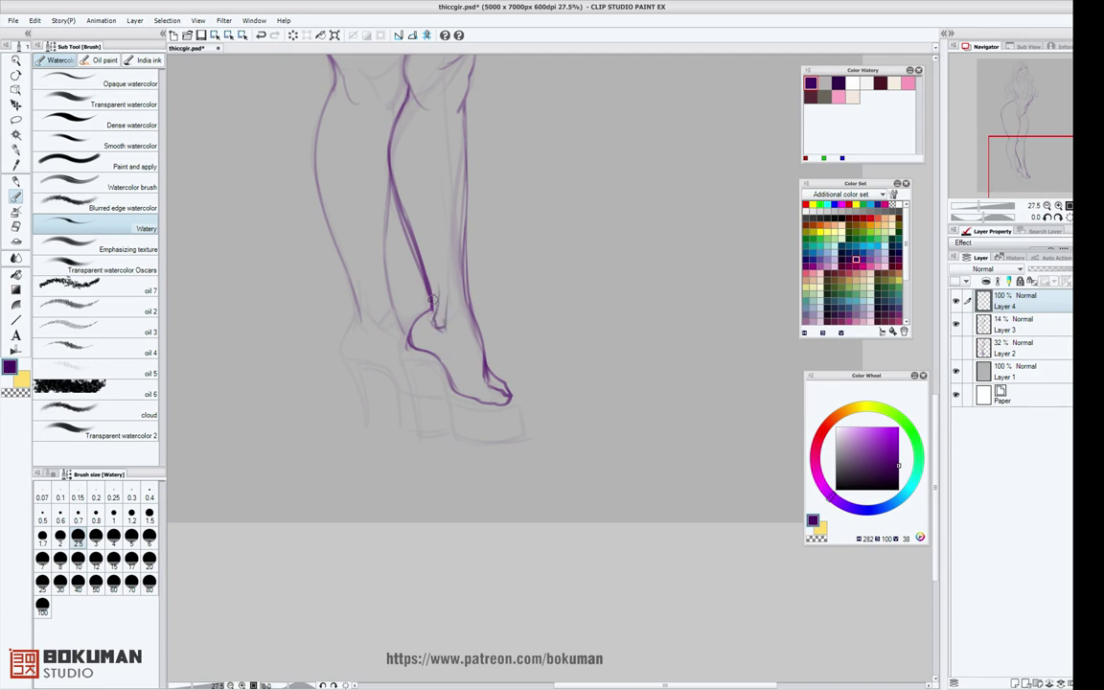
Outline the left-hand foot's heel and sole behind the right-hand foot, undoing unwanted strokes.
drag(361, 322, 352, 355)
mouse_move(357, 303)
mouse_down()
mouse_move(352, 352)
mouse_move(407, 383)
mouse_move(426, 351)
mouse_move(403, 380)
mouse_move(390, 370)
mouse_move(429, 387)
mouse_up()
key(ctrl+z)
key(ctrl+z)
mouse_move(389, 280)
mouse_down()
mouse_move(438, 385)
mouse_move(428, 391)
mouse_move(441, 383)
mouse_move(424, 358)
mouse_move(445, 386)
mouse_move(421, 352)
mouse_move(446, 387)
mouse_up()
key(ctrl+z)
drag(595, 333, 581, 295)
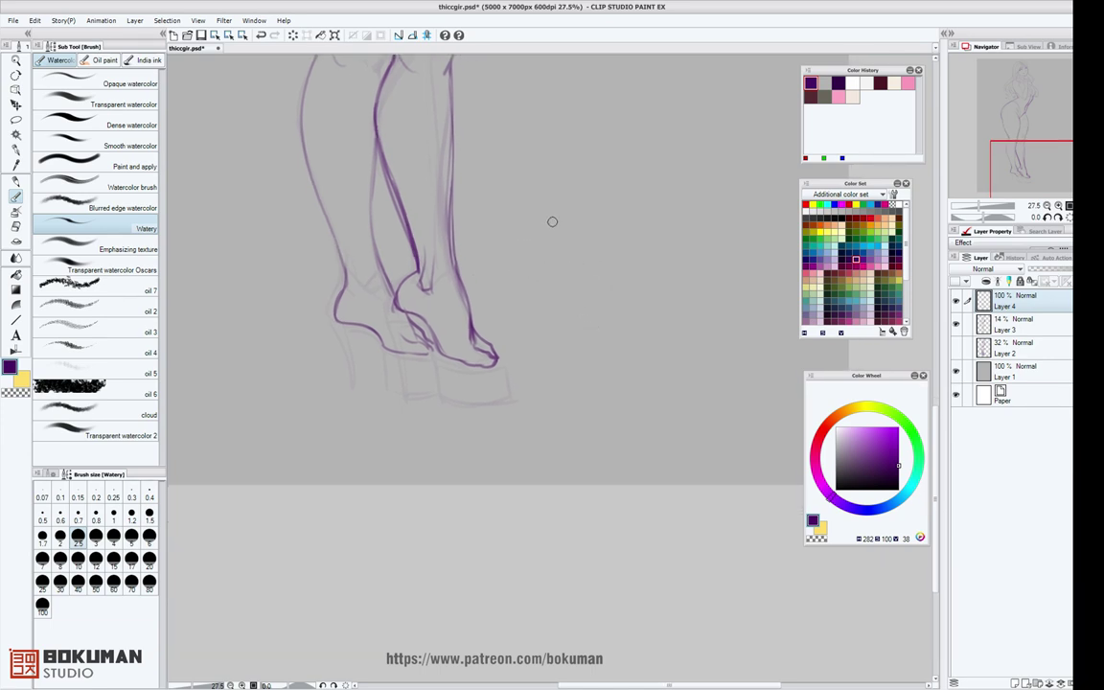
Lasso both lower legs and feet, then transform them to be slightly longer and tilted a little counter-clockwise.
key(m)
mouse_move(489, 159)
mouse_down()
mouse_move(317, 57)
mouse_move(488, 422)
mouse_move(592, 287)
mouse_up()
click(438, 485)
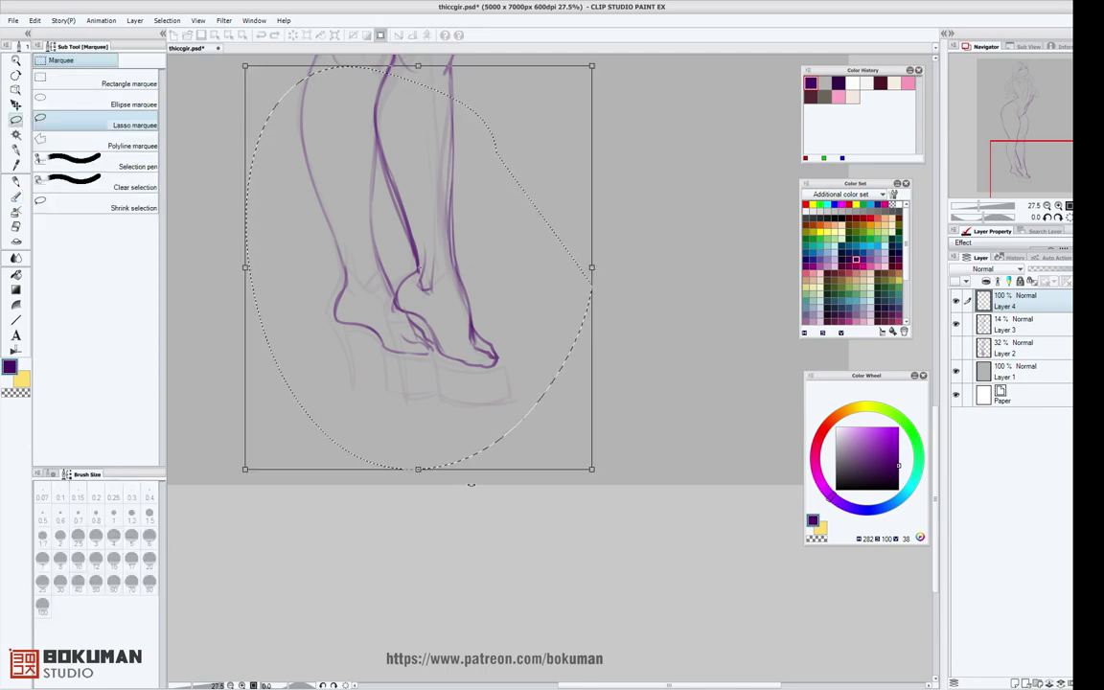
scroll(477, 458, down, 5)
drag(459, 465, 465, 479)
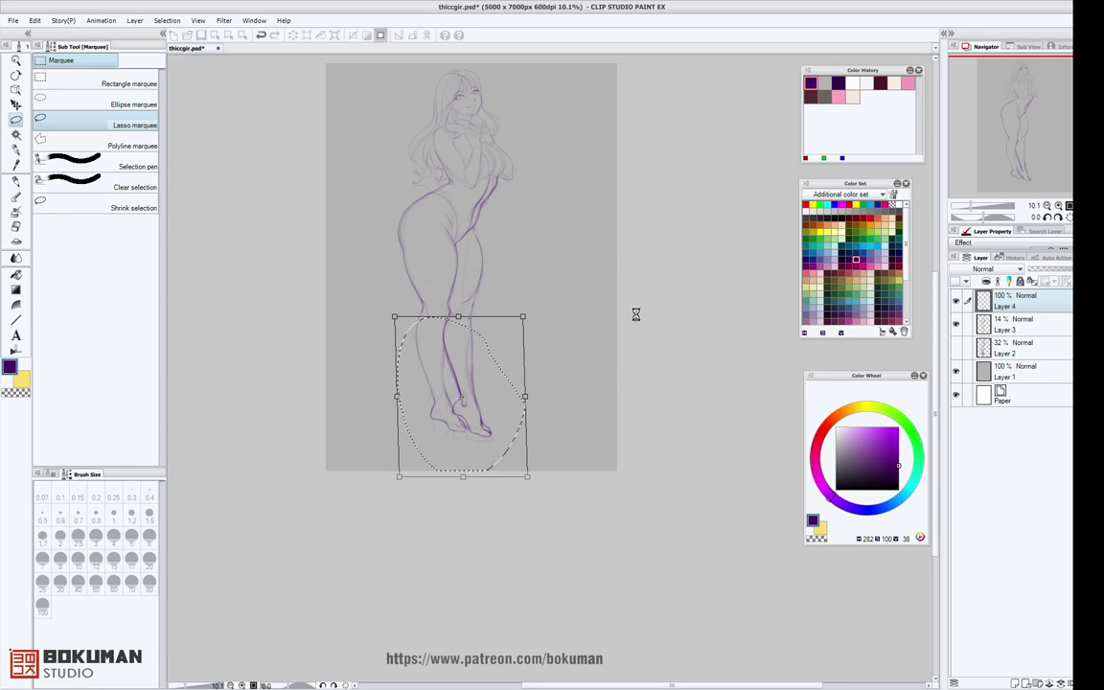
key(Return)
key(ctrl+d)
Lasso the head, hair and upper torso and enlarge them slightly with a free transform.
drag(576, 268, 561, 424)
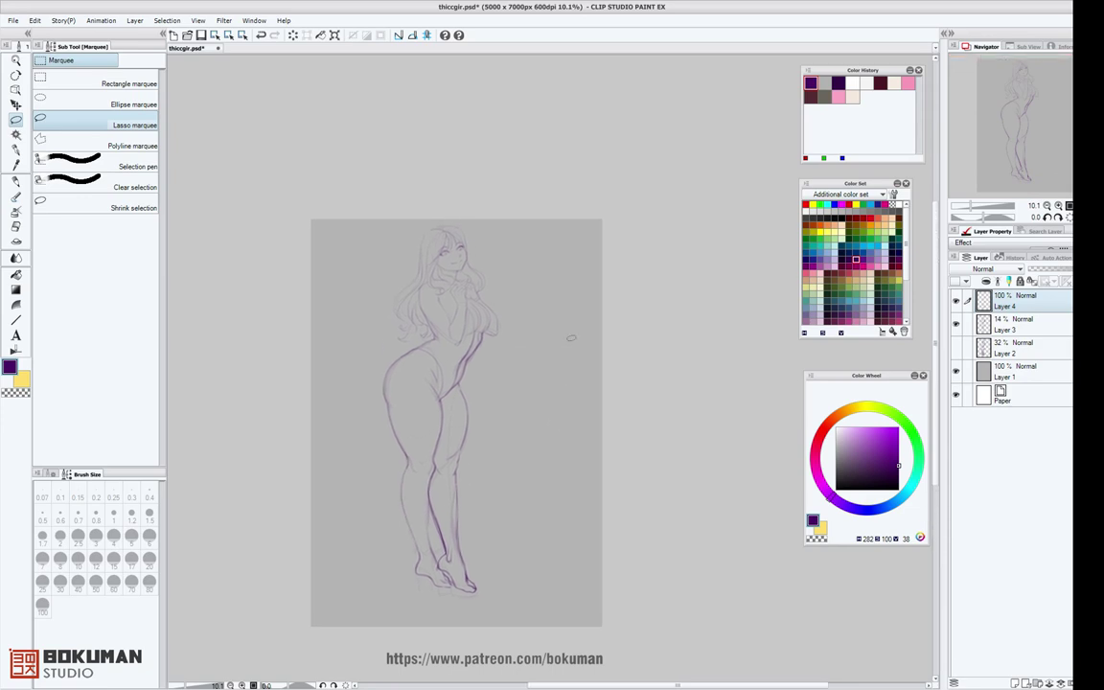
scroll(571, 338, up, 2)
mouse_move(460, 180)
mouse_down()
mouse_move(350, 349)
mouse_move(460, 182)
mouse_up()
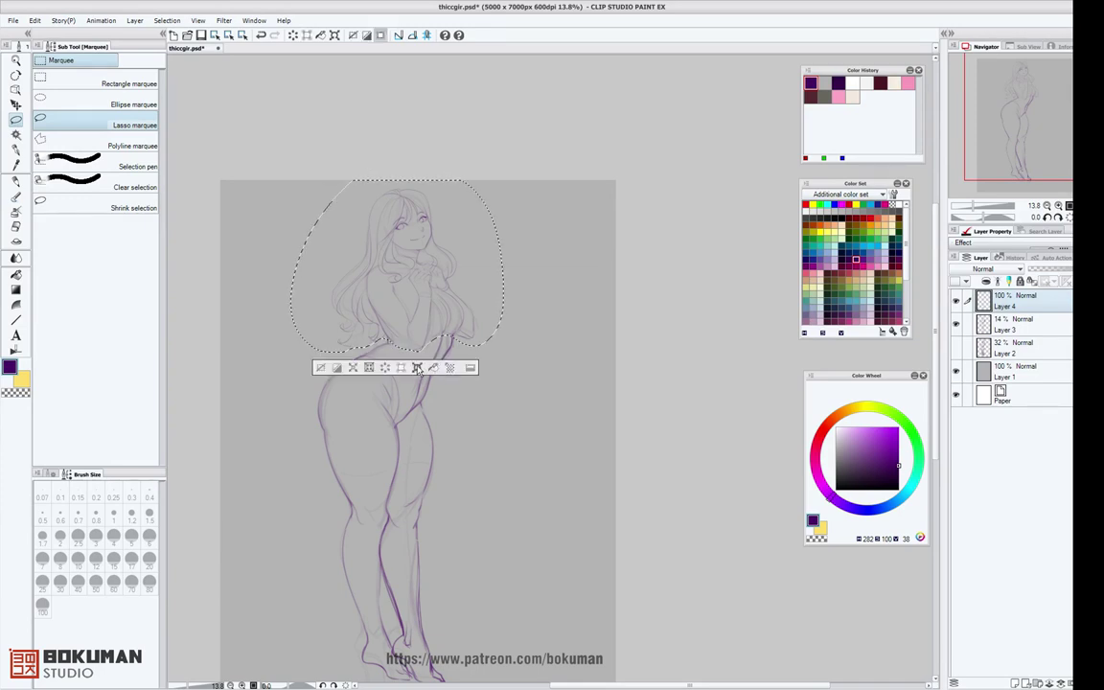
key(ctrl+t)
drag(505, 180, 486, 204)
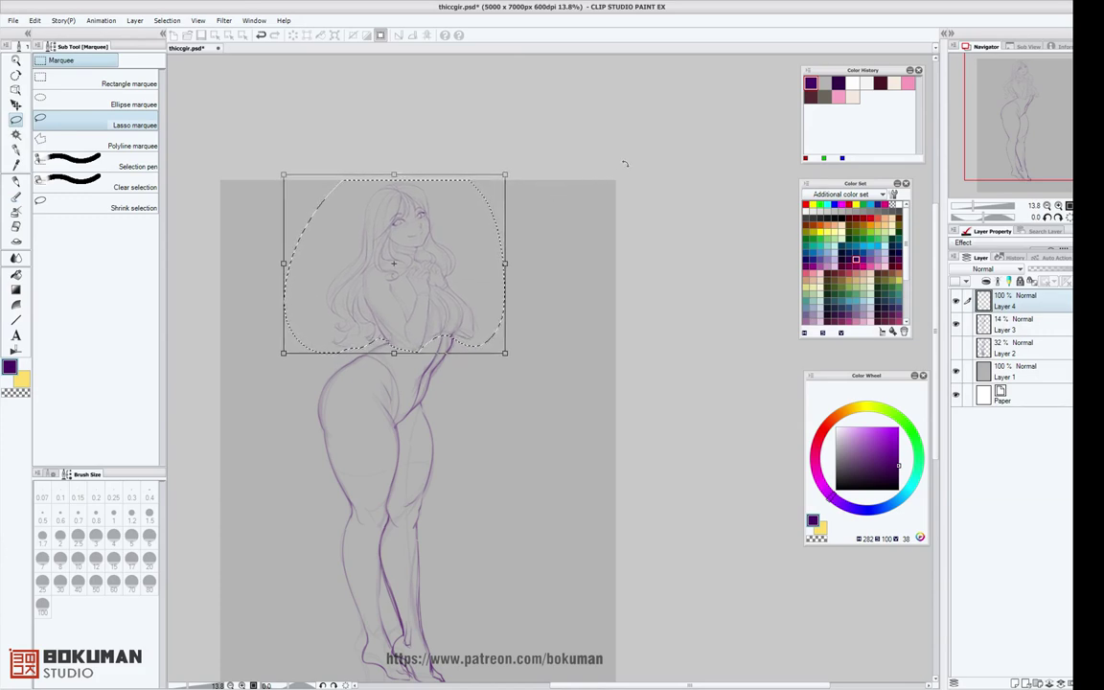
key(Return)
key(ctrl+d)
Darken the line between the two legs from the inner thigh past the knee to the upper calf.
scroll(565, 444, up, 3)
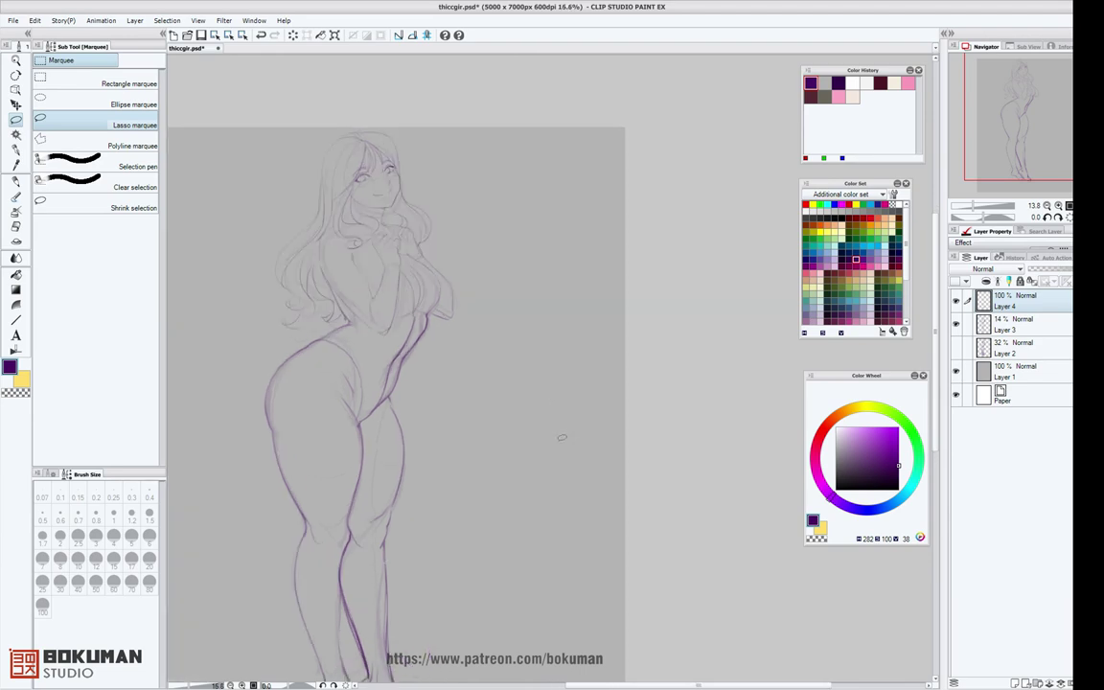
drag(402, 439, 614, 222)
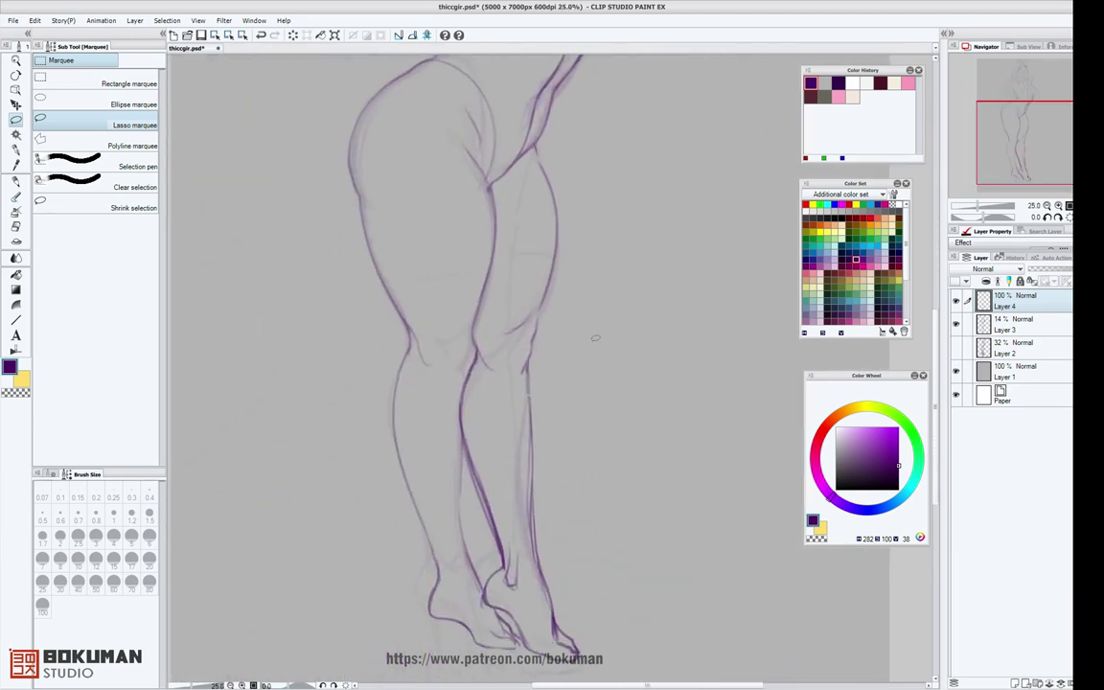
scroll(595, 332, up, 2)
mouse_move(601, 428)
mouse_down()
mouse_move(584, 399)
mouse_move(560, 256)
mouse_up()
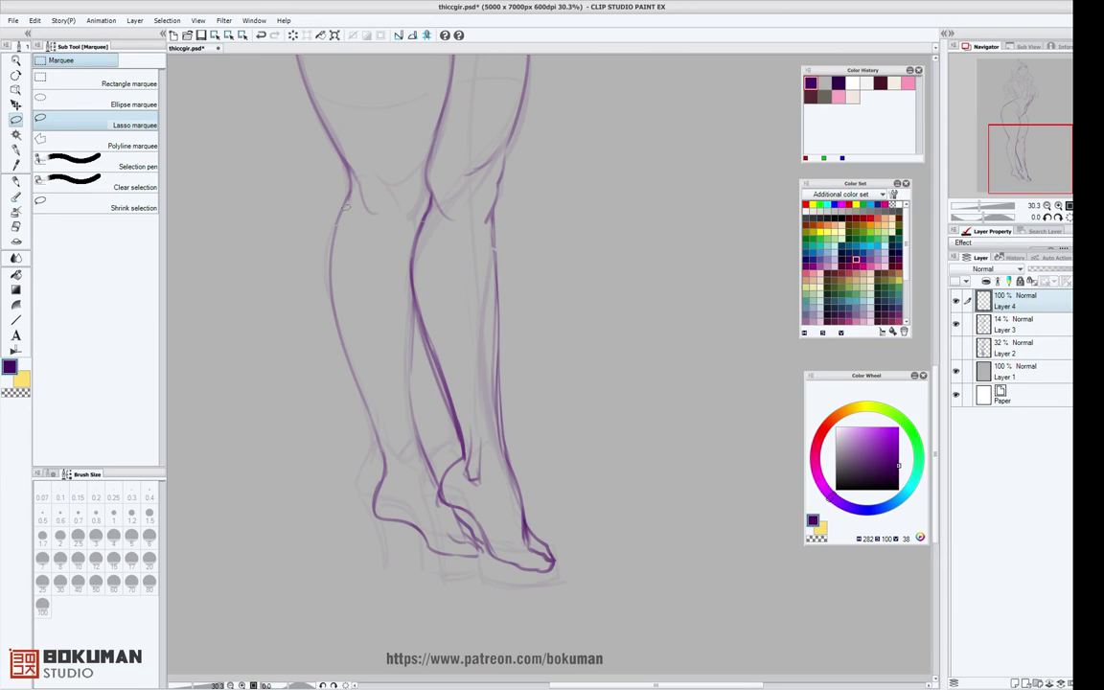
key(b)
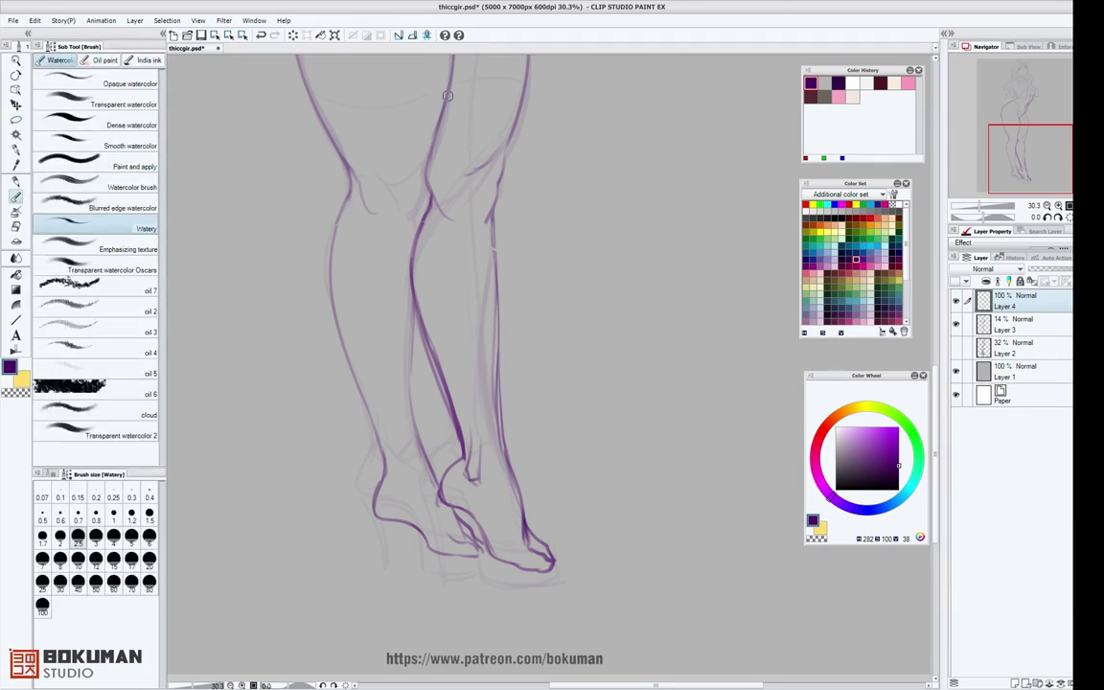
drag(447, 96, 432, 207)
drag(425, 149, 429, 196)
drag(414, 266, 426, 189)
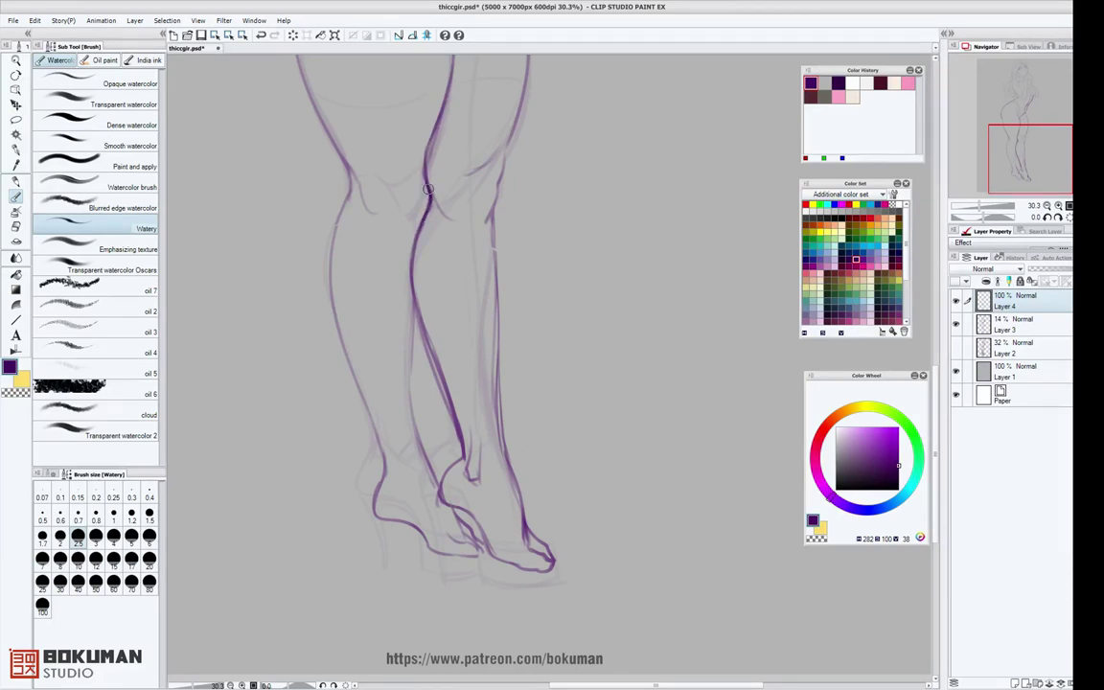
Set the brush size to 5 and thicken the left-hand leg's outer line from hip to ankle, its inner calf line and the knee creases.
scroll(513, 250, down, 2)
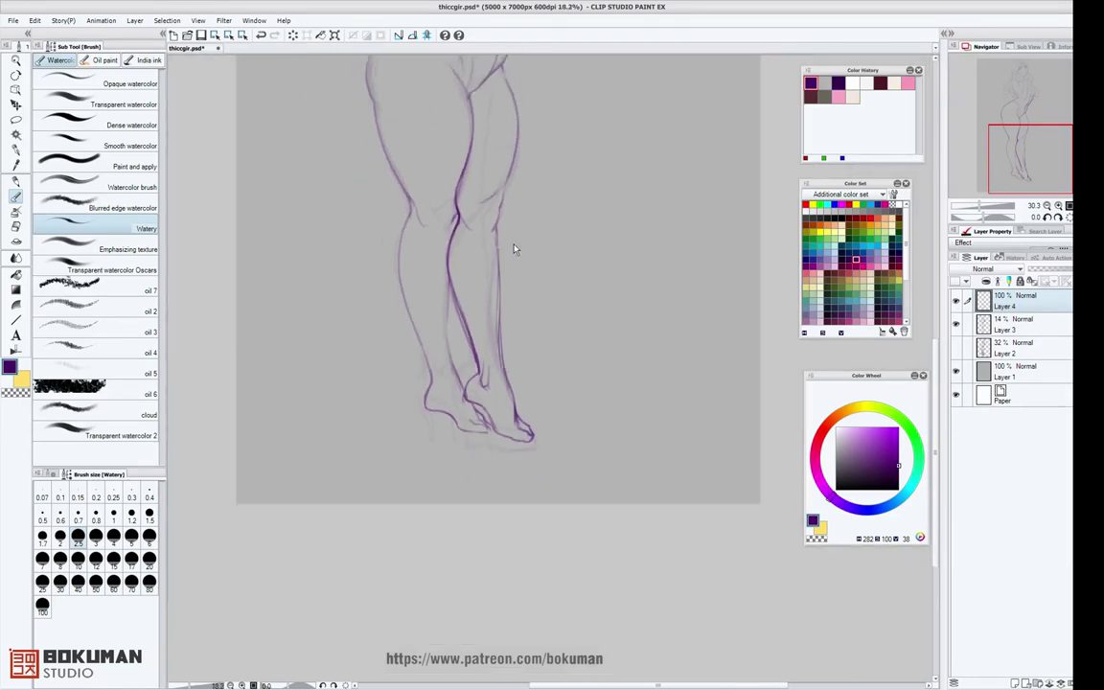
scroll(517, 240, down, 1)
drag(568, 260, 492, 328)
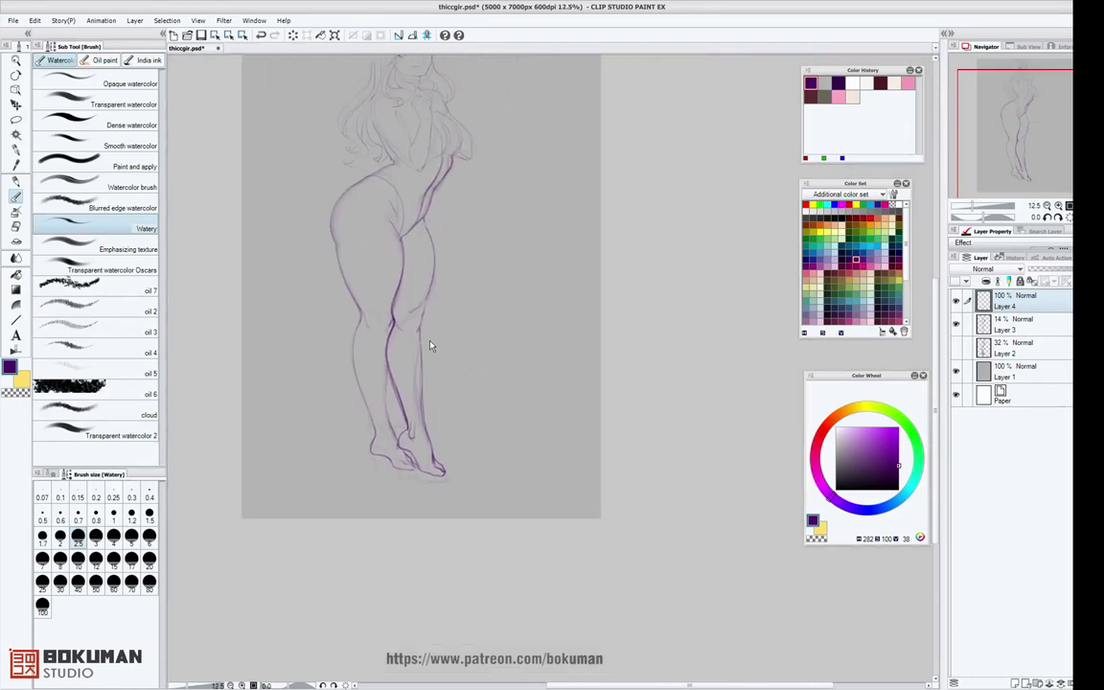
scroll(421, 341, up, 1)
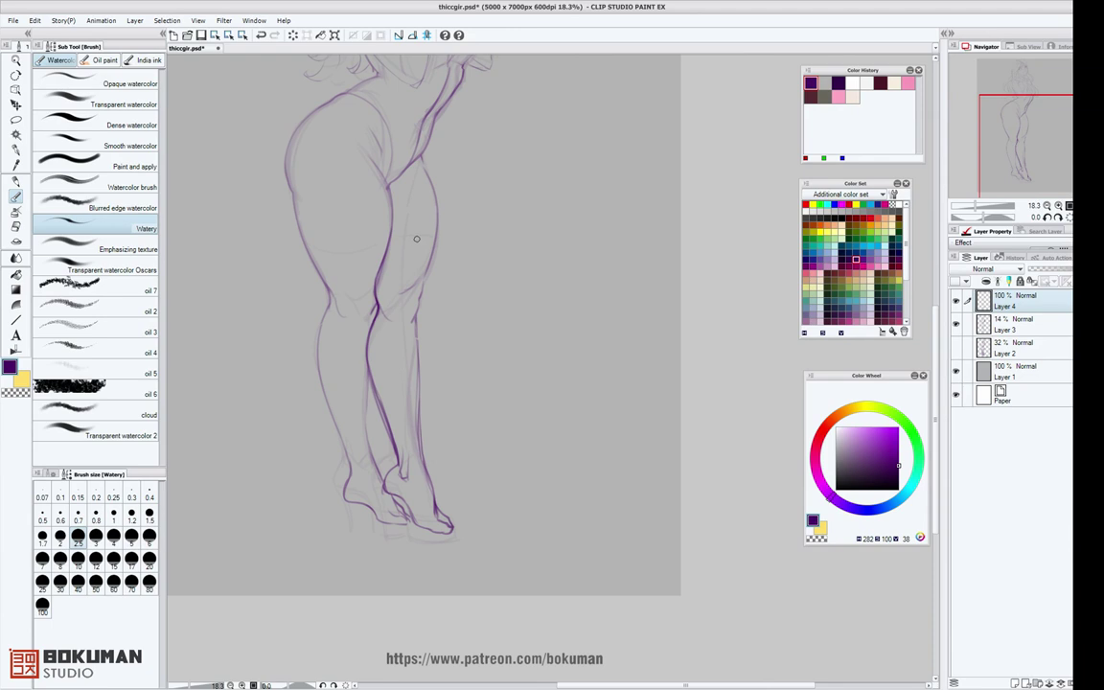
mouse_move(289, 175)
mouse_down()
mouse_move(326, 290)
mouse_move(324, 348)
mouse_move(354, 304)
mouse_move(328, 312)
mouse_move(321, 351)
mouse_up()
mouse_move(326, 301)
mouse_down()
mouse_move(324, 385)
mouse_move(335, 408)
mouse_up()
click(131, 539)
mouse_move(327, 310)
mouse_down()
mouse_move(327, 400)
mouse_move(319, 368)
mouse_move(344, 450)
mouse_up()
drag(332, 407, 352, 463)
drag(368, 367, 374, 459)
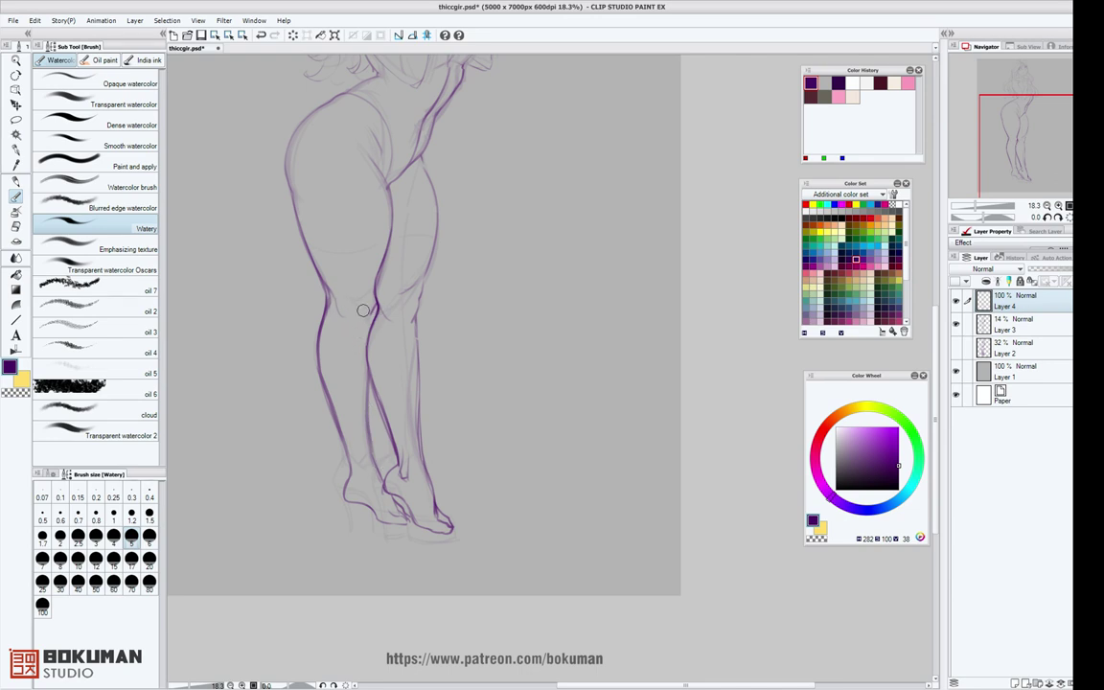
mouse_move(372, 296)
mouse_down()
mouse_move(358, 308)
mouse_move(373, 322)
mouse_move(420, 314)
mouse_up()
Lasso the left-hand lower leg and foot and rotate them slightly counter-clockwise.
key(m)
mouse_move(324, 310)
mouse_down()
mouse_move(316, 489)
mouse_move(409, 522)
mouse_up()
key(ctrl+d)
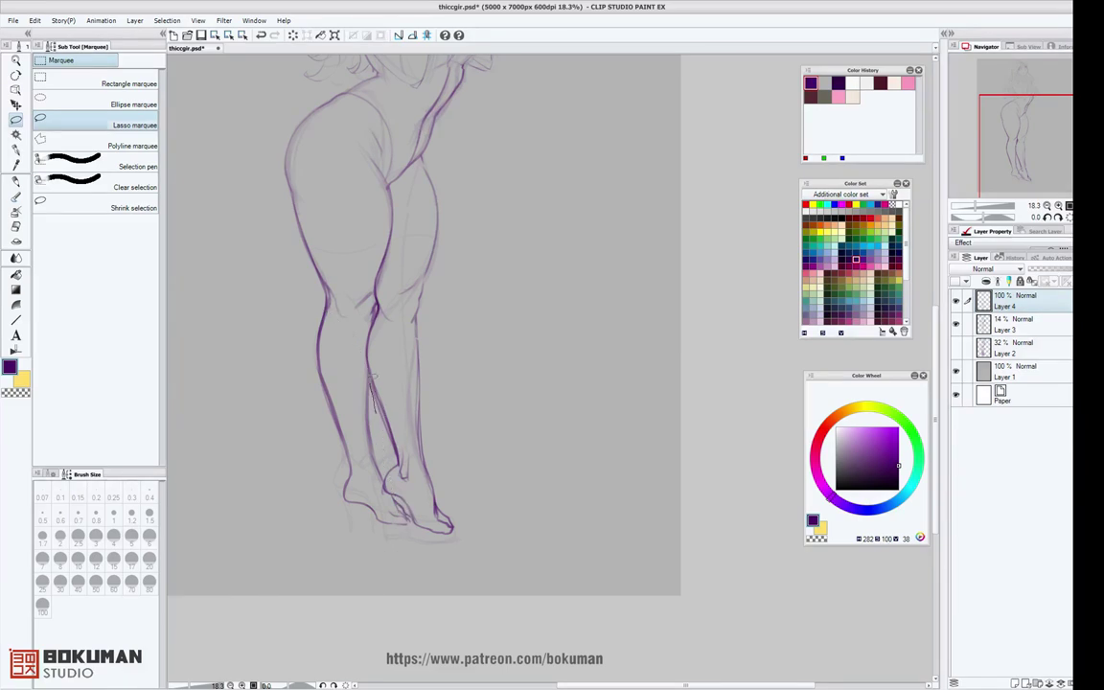
mouse_move(324, 310)
mouse_down()
mouse_move(397, 532)
mouse_move(326, 315)
mouse_up()
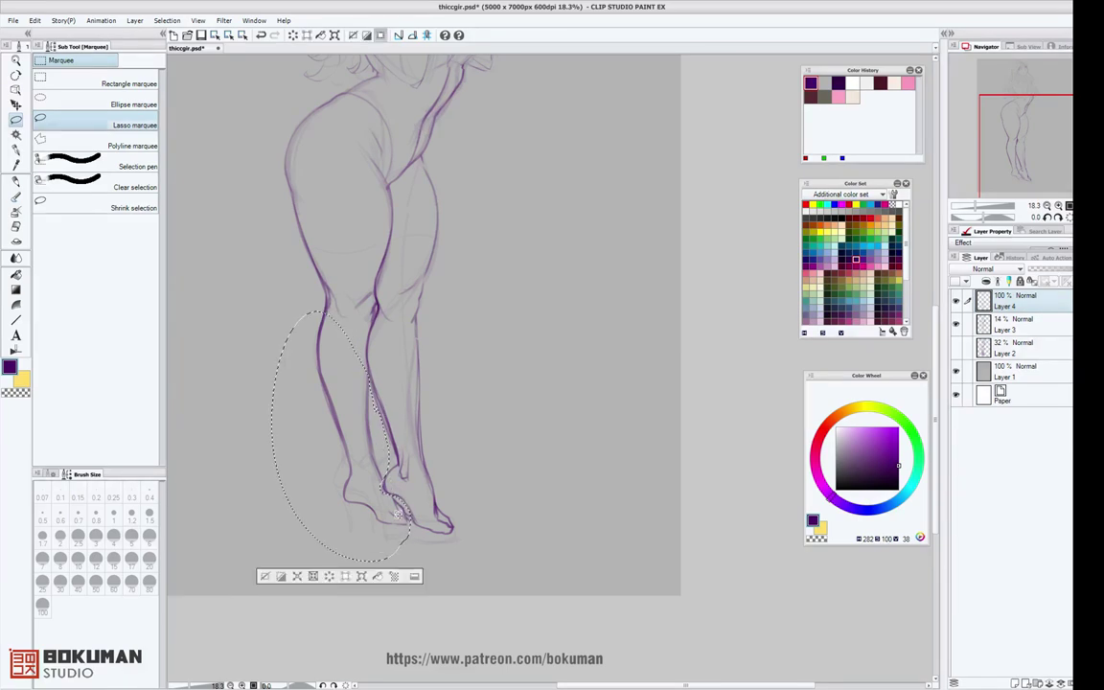
click(360, 575)
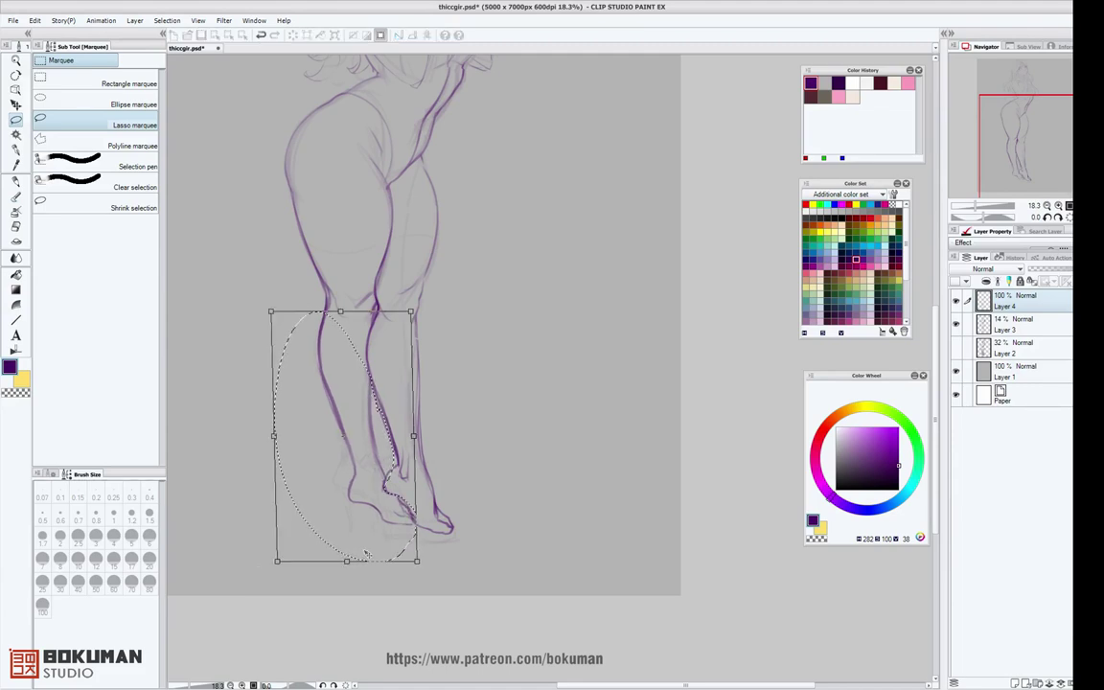
key(Return)
key(ctrl+d)
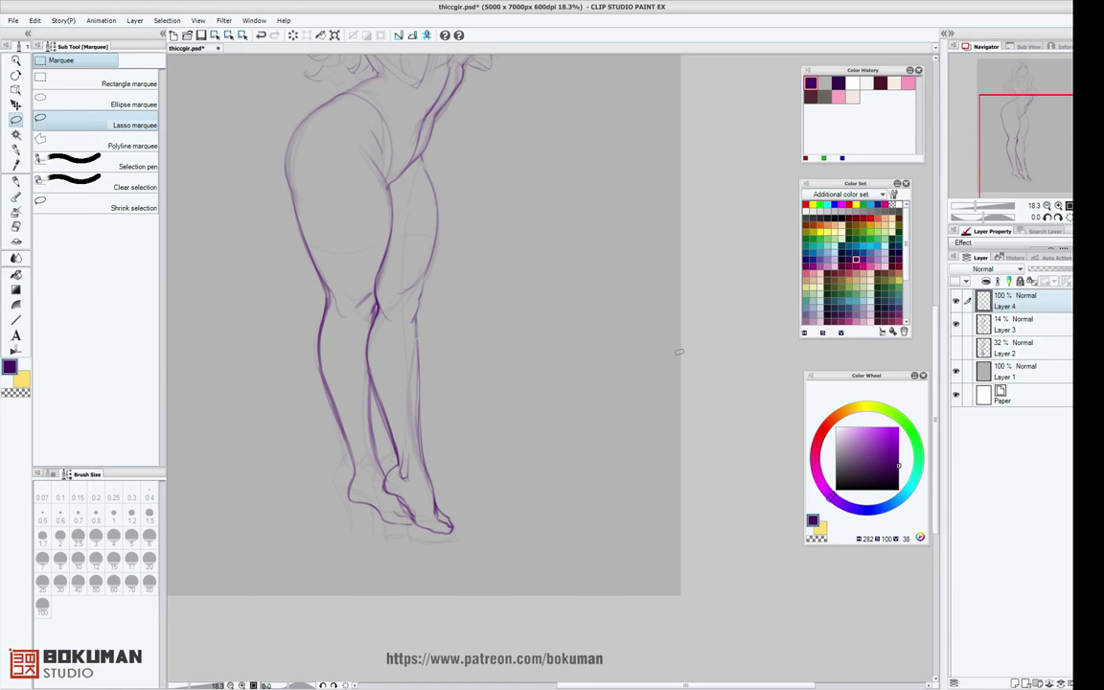
Thicken the right-hand leg's outer line from thigh to ankle, its calf line between the legs, and the left-hand hip curve.
click(16, 194)
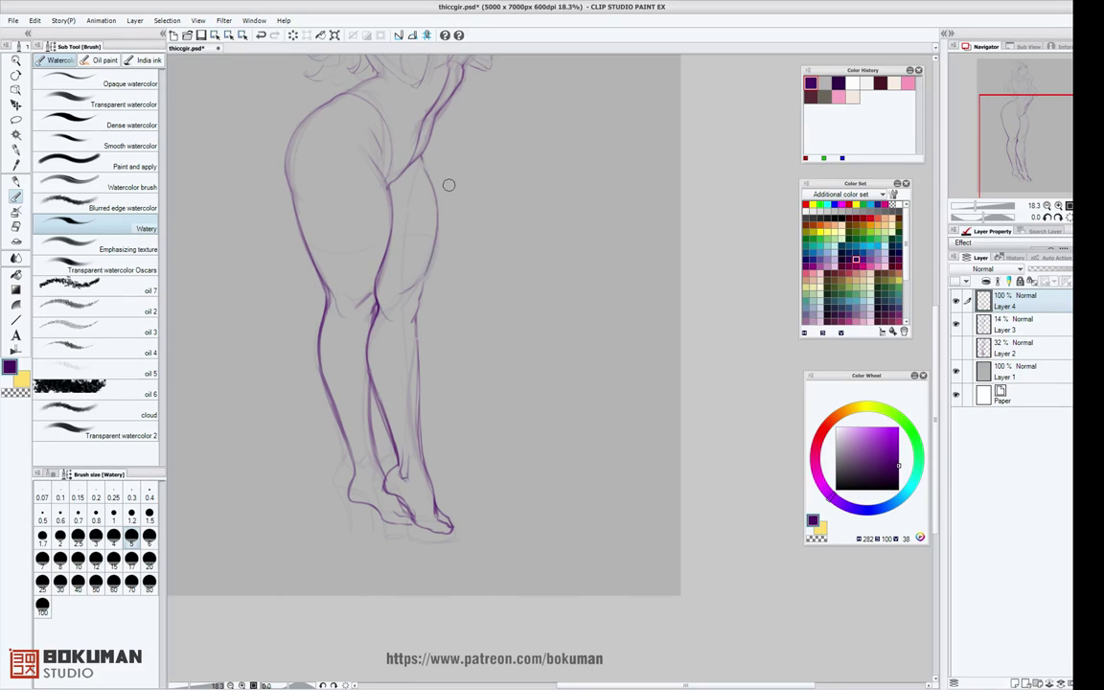
mouse_move(429, 160)
mouse_down()
mouse_move(436, 205)
mouse_move(417, 359)
mouse_move(414, 320)
mouse_move(427, 464)
mouse_up()
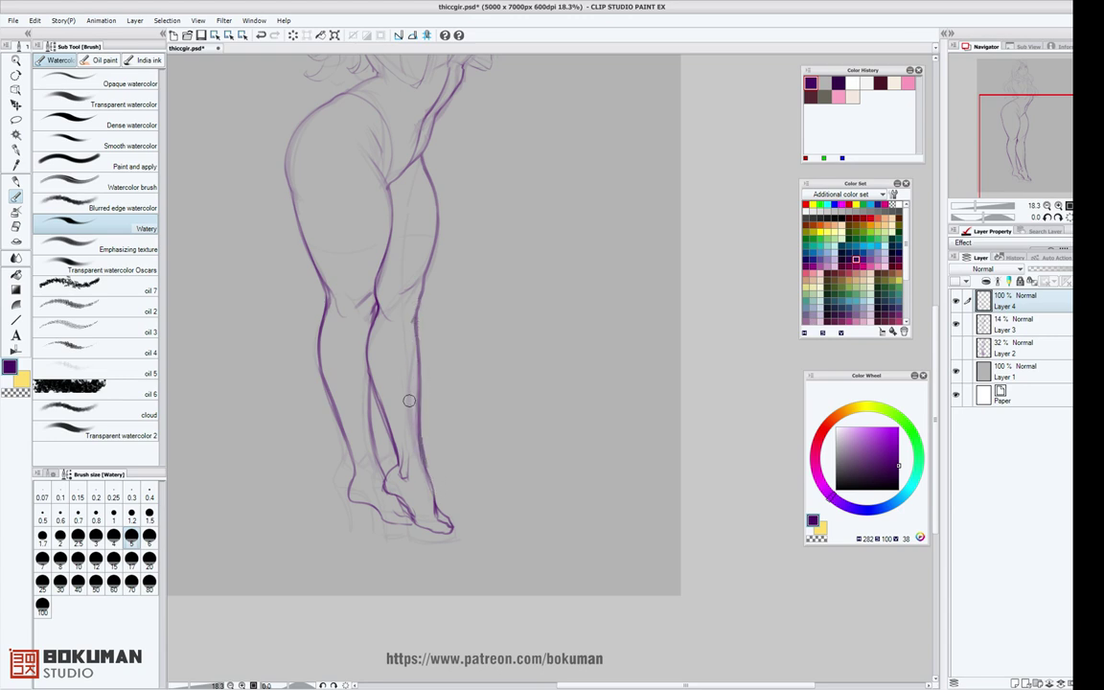
drag(378, 311, 383, 486)
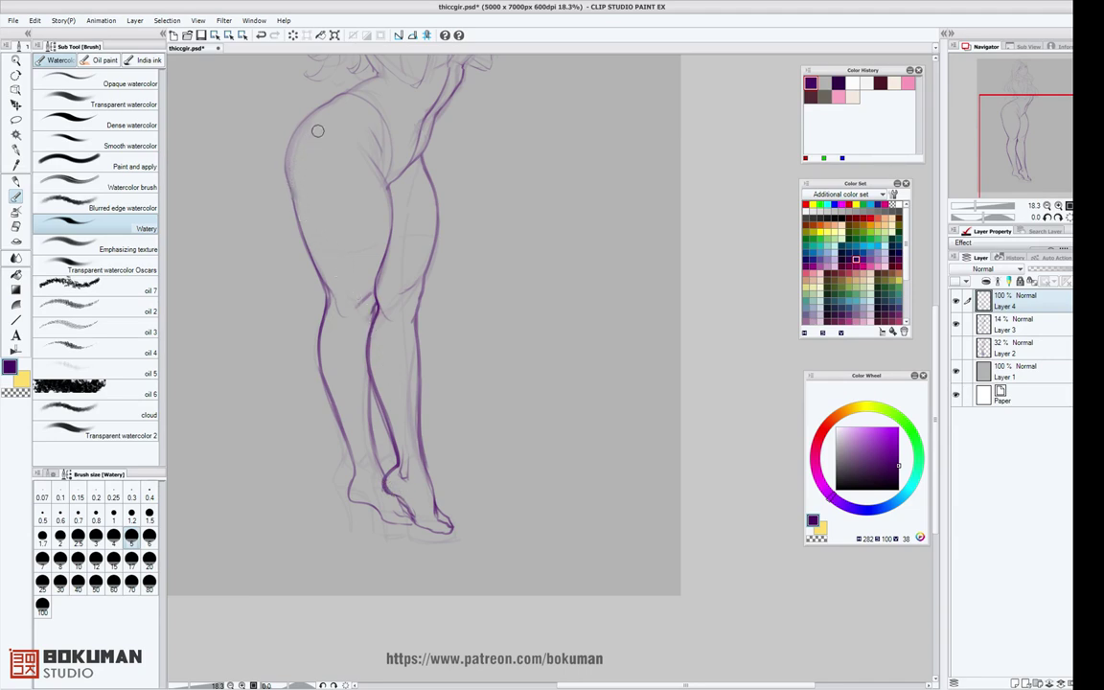
mouse_move(322, 104)
mouse_down()
mouse_move(291, 165)
mouse_move(294, 248)
mouse_up()
Reduce the brush size to 1.7 and darken the neck line and the front waist lines.
drag(560, 354, 582, 409)
drag(582, 324, 586, 435)
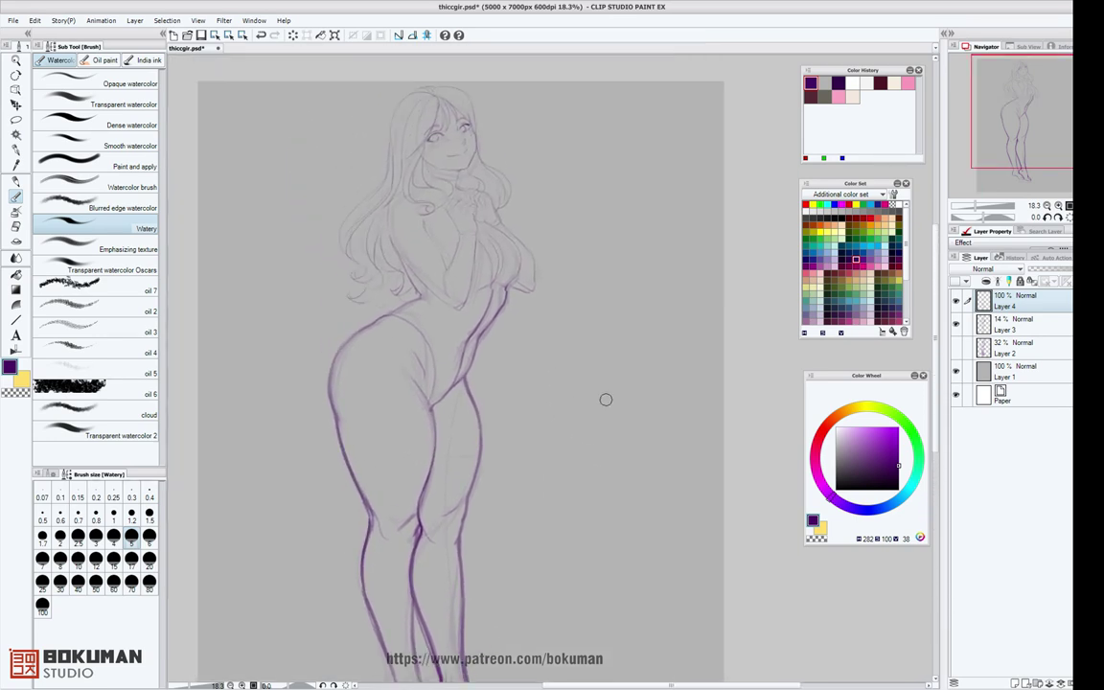
scroll(605, 401, up, 2)
scroll(606, 402, up, 1)
drag(547, 245, 619, 394)
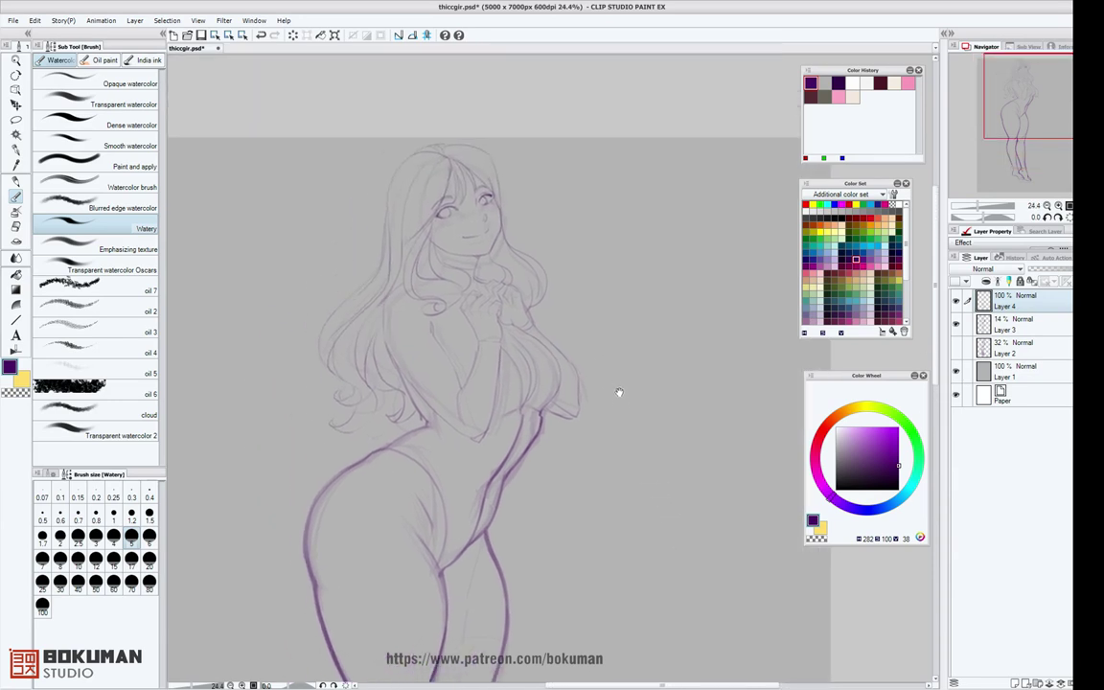
scroll(626, 364, up, 2)
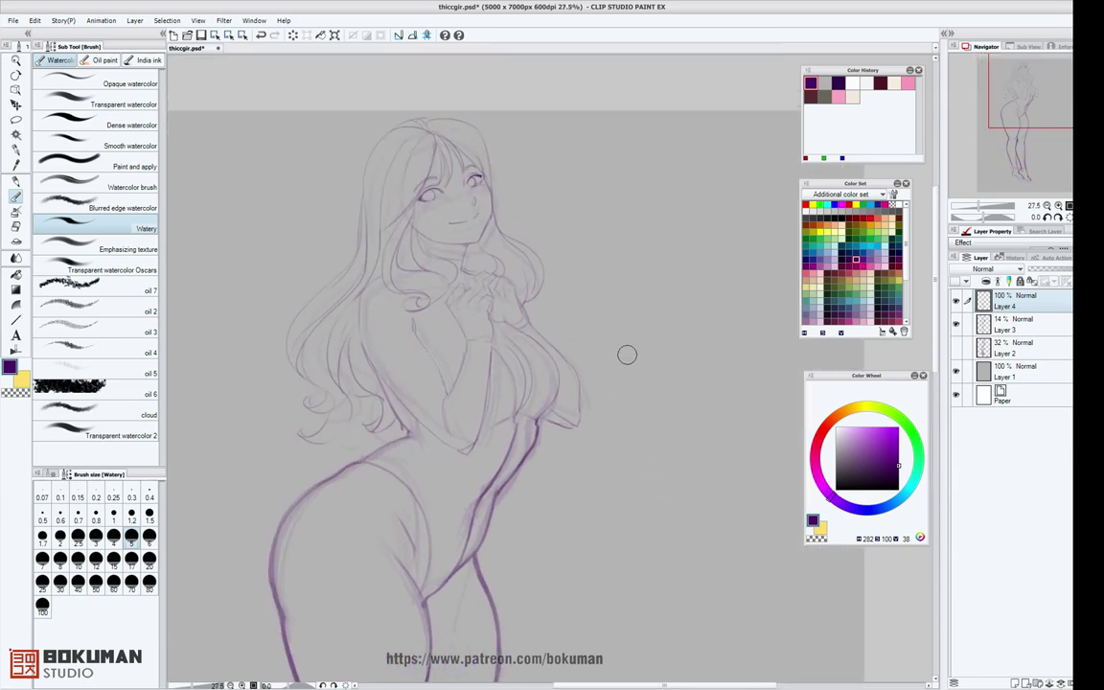
key(bracketleft)
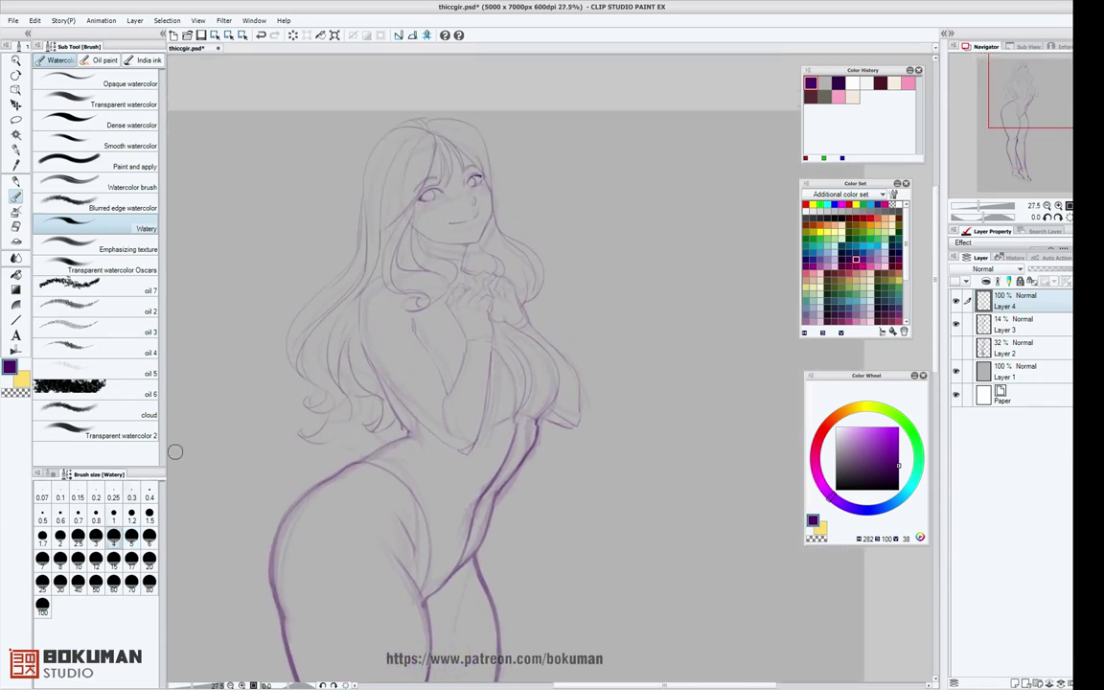
key(bracketleft)
key(bracketleft)
key(bracketleft)
key(bracketleft)
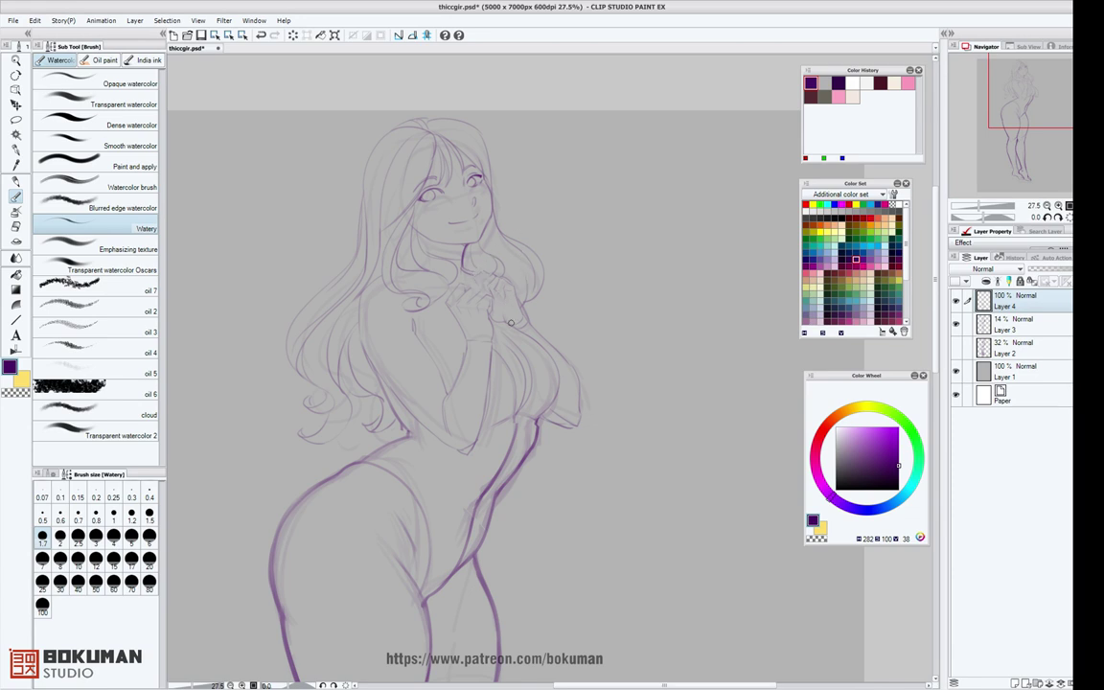
Define the back of the waist and the rounded hip outline, and darken the curve from the hip towards the crotch.
drag(469, 440, 576, 306)
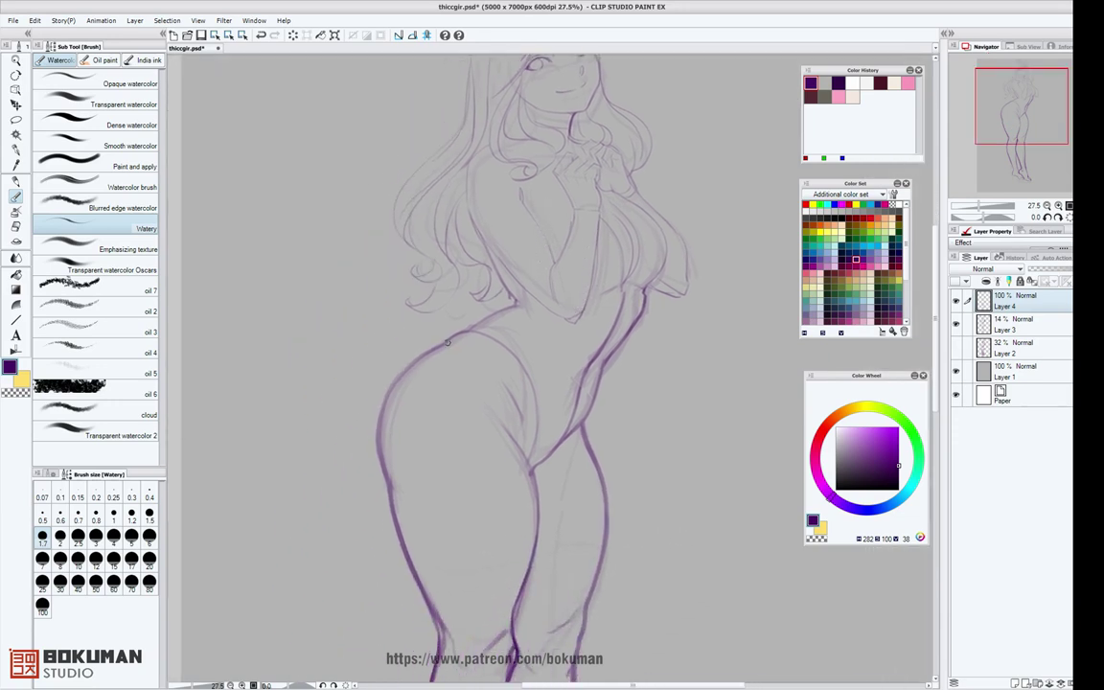
drag(470, 328, 514, 305)
mouse_move(472, 329)
mouse_down()
mouse_move(424, 353)
mouse_move(392, 402)
mouse_up()
drag(429, 351, 384, 437)
drag(397, 383, 391, 491)
drag(471, 330, 530, 381)
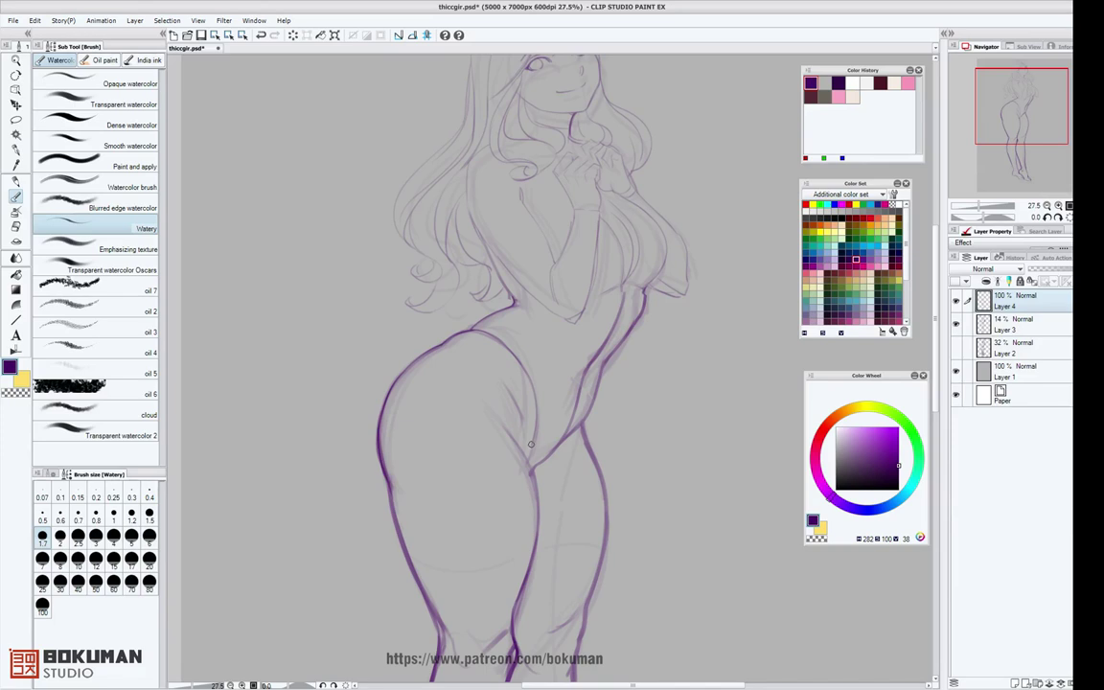
drag(521, 365, 534, 437)
Hide the sketch on Layer 3 and darken the front waistline from below the chest to the crotch.
click(957, 324)
drag(698, 386, 673, 310)
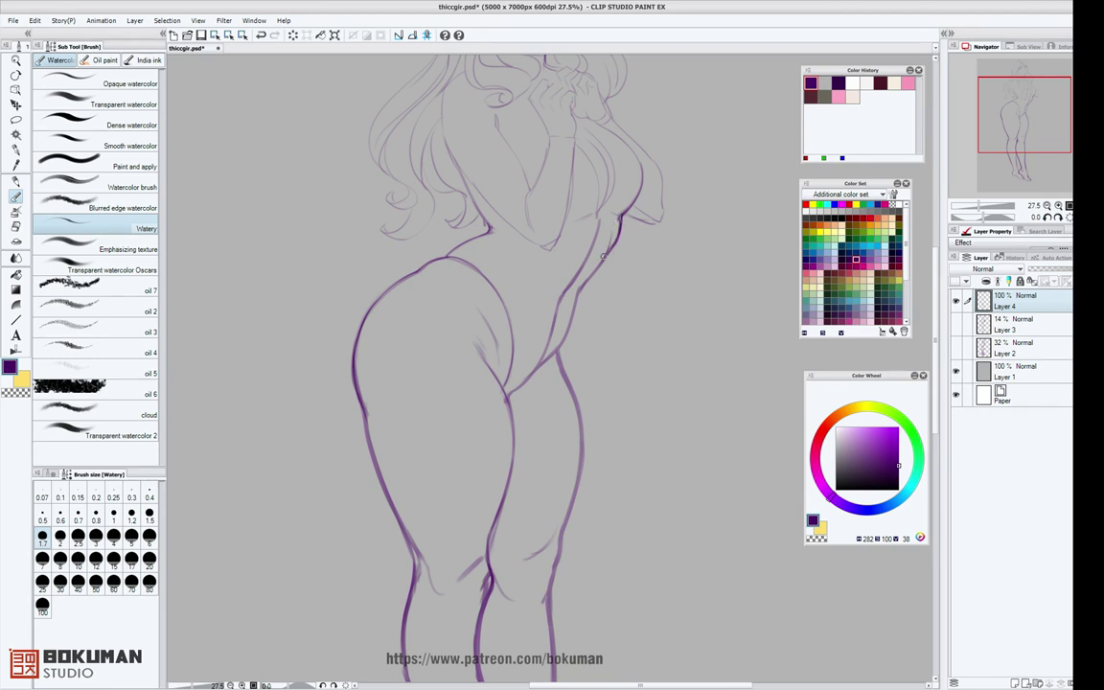
drag(575, 307, 510, 393)
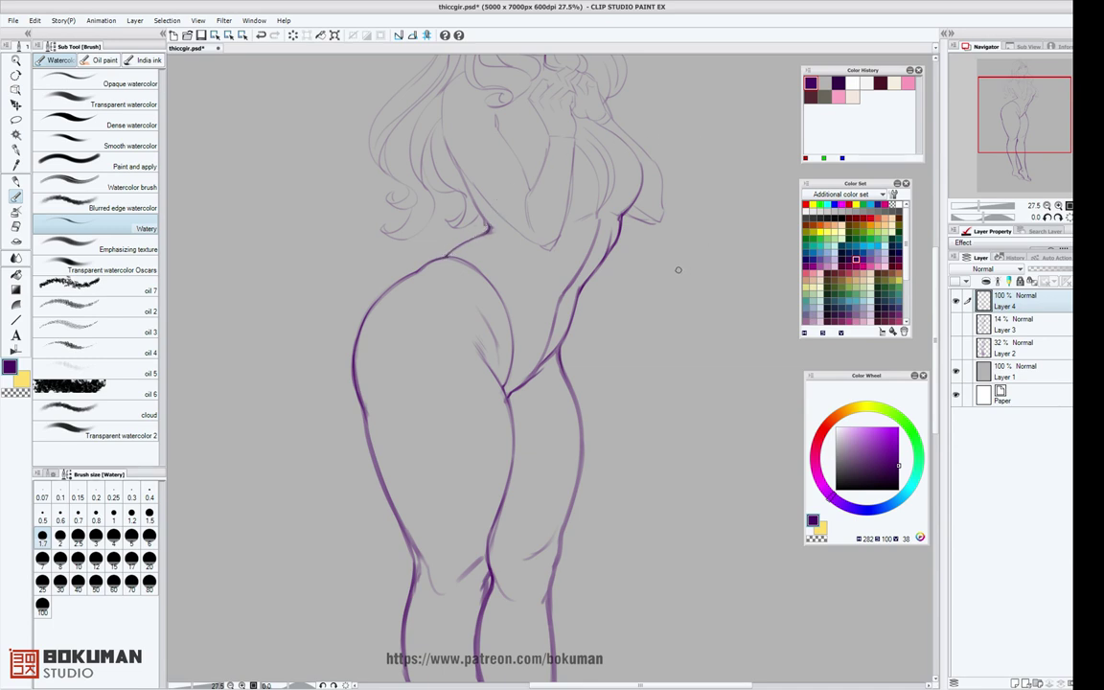
Set the brush size to 1.5 and strengthen the outlines of the clasped hands and their fingers.
scroll(679, 275, up, 8)
scroll(640, 291, up, 1)
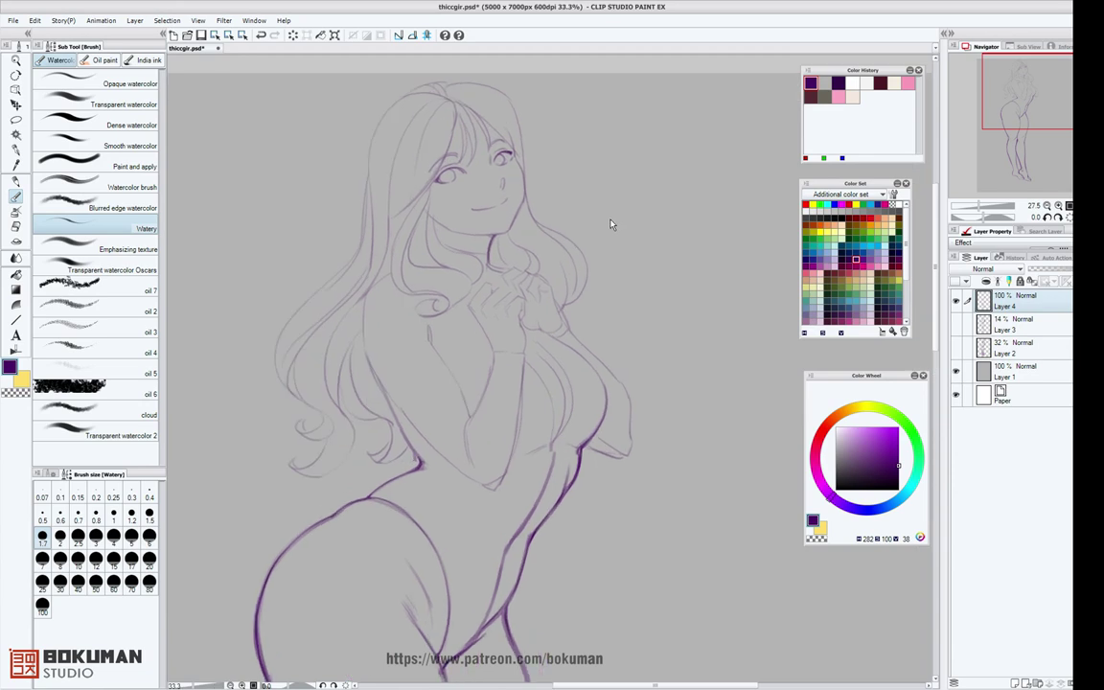
scroll(616, 223, up, 3)
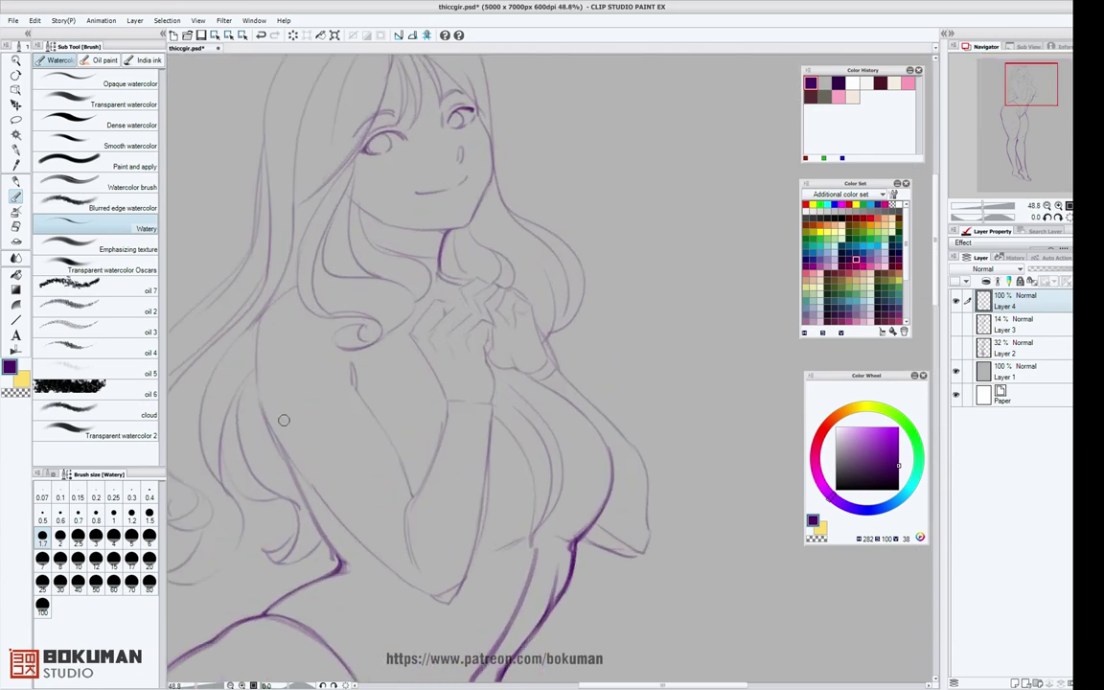
click(150, 515)
mouse_move(438, 300)
mouse_down()
mouse_move(450, 303)
mouse_move(415, 326)
mouse_move(426, 360)
mouse_move(463, 307)
mouse_move(480, 320)
mouse_move(470, 329)
mouse_move(483, 320)
mouse_move(492, 332)
mouse_move(495, 402)
mouse_up()
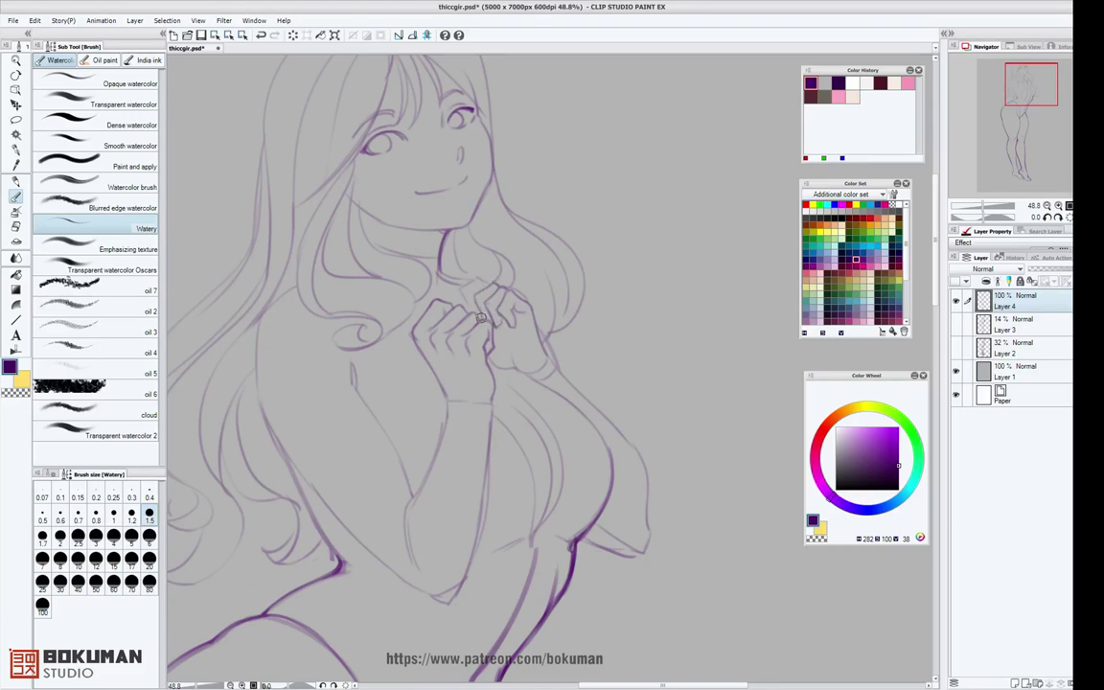
mouse_move(487, 284)
mouse_down()
mouse_move(469, 281)
mouse_move(465, 294)
mouse_up()
Darken the right-hand forearm and elbow outline and the chest contours beneath the hands.
mouse_move(547, 359)
mouse_down()
mouse_move(635, 452)
mouse_move(608, 417)
mouse_move(647, 479)
mouse_move(626, 442)
mouse_move(647, 516)
mouse_move(647, 489)
mouse_move(635, 555)
mouse_up()
mouse_move(513, 368)
mouse_down()
mouse_move(568, 399)
mouse_move(613, 467)
mouse_up()
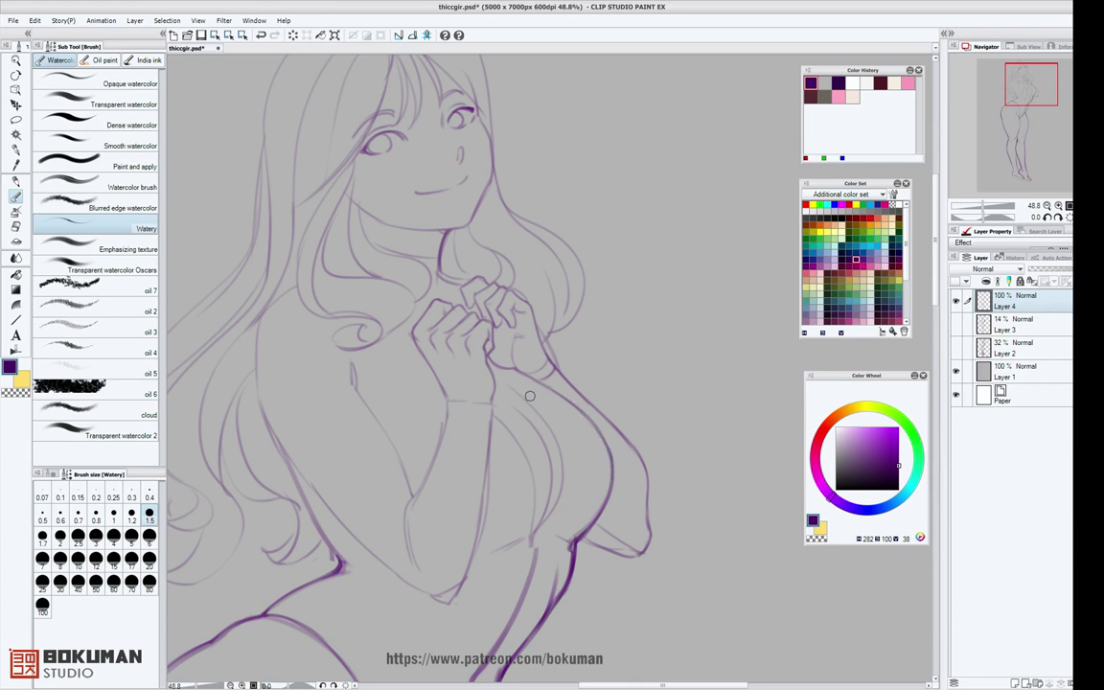
mouse_move(505, 381)
mouse_down()
mouse_move(545, 419)
mouse_move(558, 496)
mouse_move(564, 465)
mouse_move(546, 516)
mouse_up()
drag(534, 557, 533, 565)
drag(499, 418, 530, 529)
drag(518, 448, 531, 529)
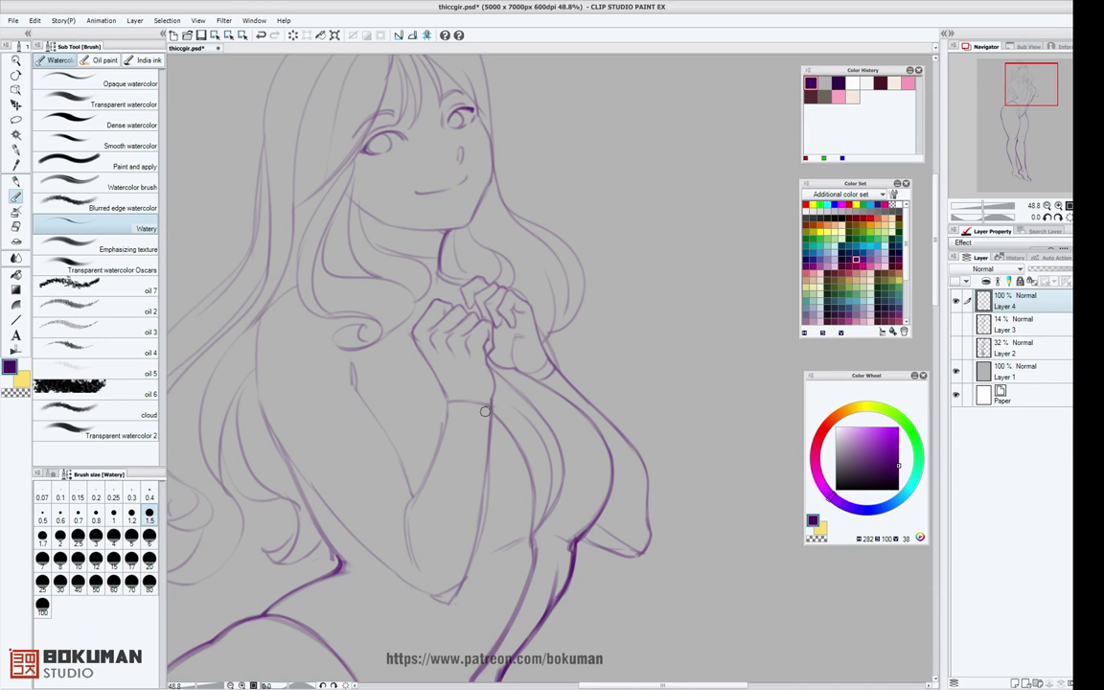
Darken the outlines of the left-hand forearm, shoulder, upper arm and elbow with the 1.5 Watery brush.
drag(447, 407, 412, 501)
drag(353, 385, 411, 491)
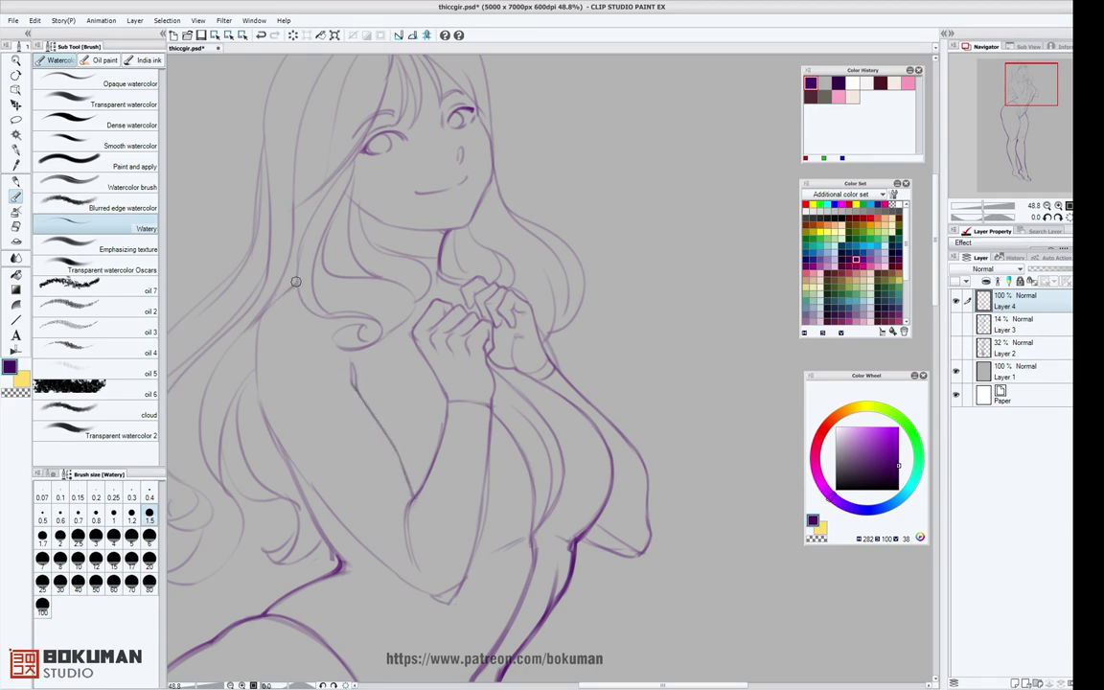
mouse_move(285, 292)
mouse_down()
mouse_move(255, 356)
mouse_move(269, 415)
mouse_move(262, 410)
mouse_move(356, 520)
mouse_up()
mouse_move(393, 570)
mouse_down()
mouse_move(452, 585)
mouse_move(451, 603)
mouse_move(467, 565)
mouse_up()
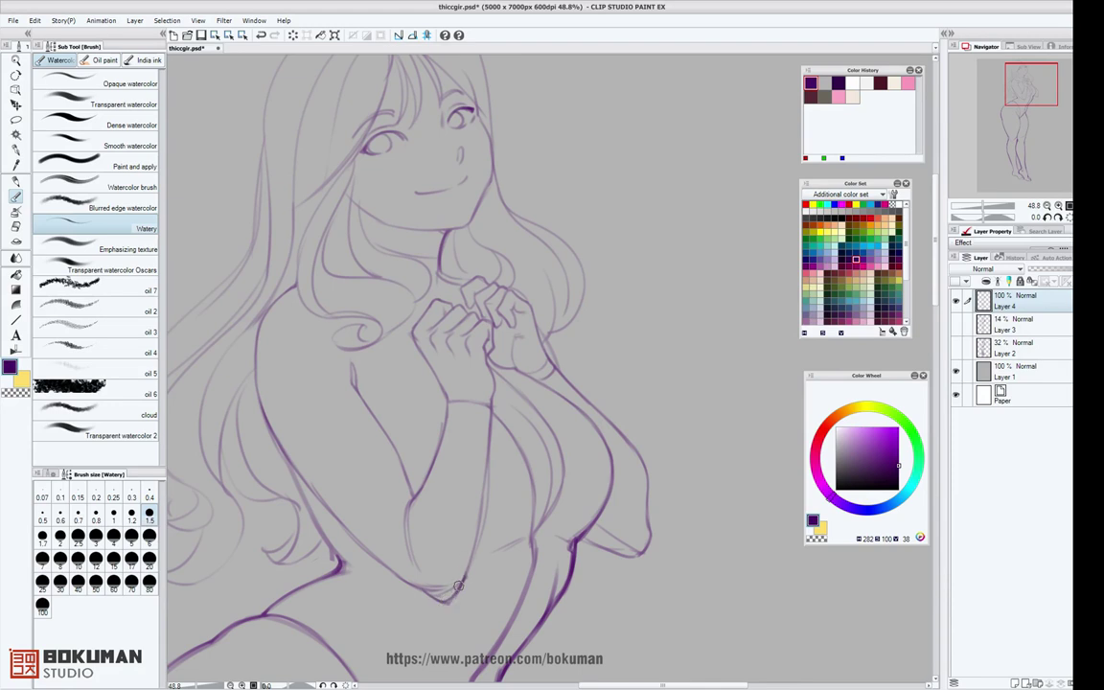
Strengthen the back line running beneath the left-hand arm to the waist and the lower chest contour beside the right-hand elbow.
drag(257, 407, 322, 539)
drag(284, 475, 338, 537)
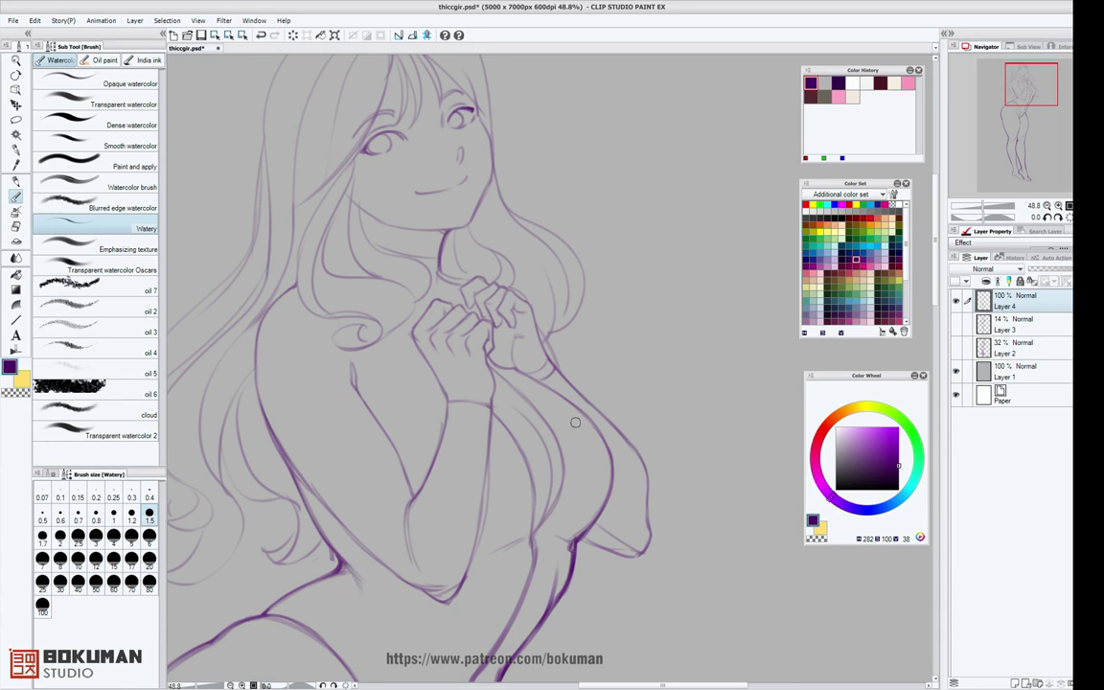
drag(534, 486, 508, 261)
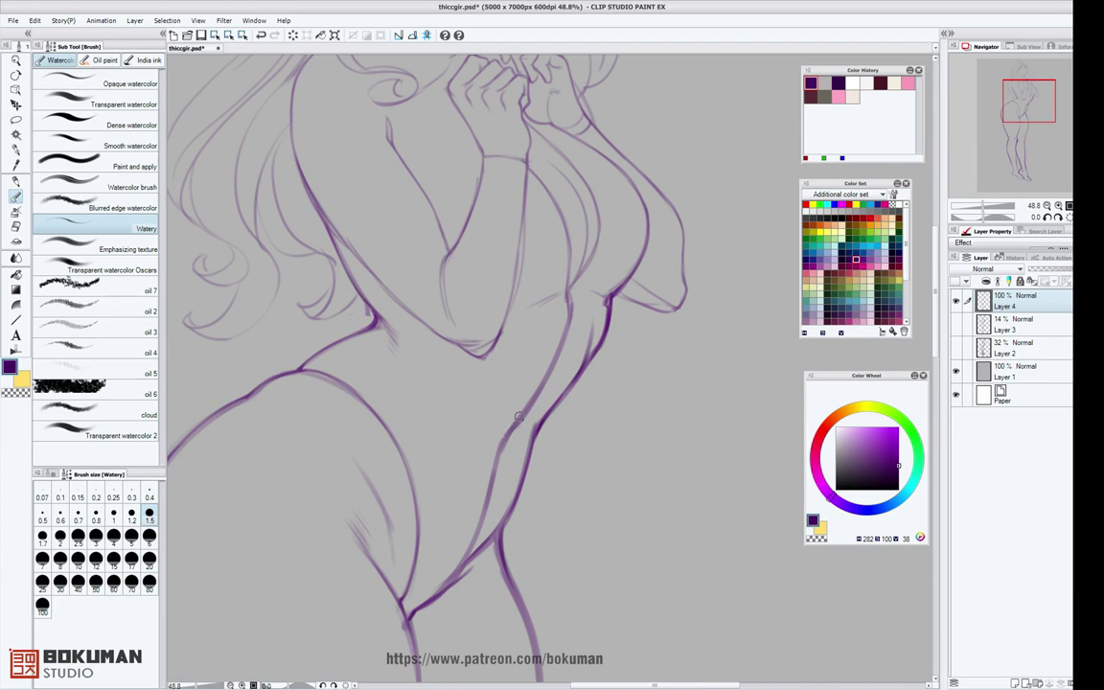
mouse_move(648, 233)
mouse_down()
mouse_move(609, 293)
mouse_move(660, 310)
mouse_move(682, 295)
mouse_up()
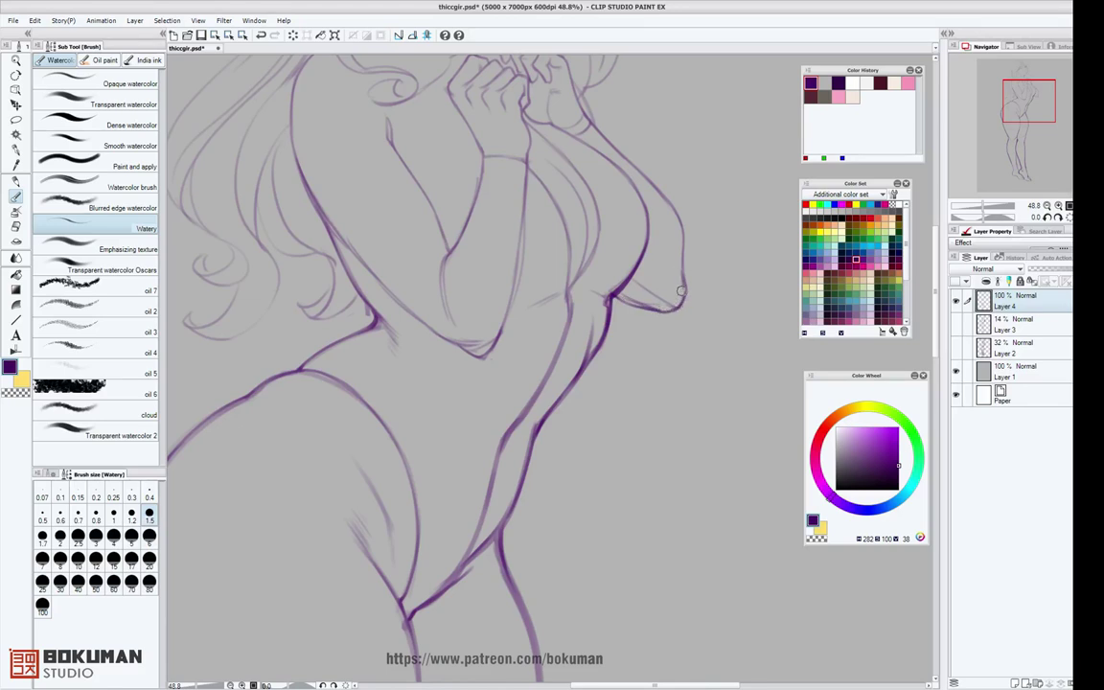
Darken the middle leg line from the inner thigh past the knee and the outer contour of the right-hand knee.
mouse_move(527, 257)
mouse_down()
mouse_move(668, 187)
mouse_move(590, 109)
mouse_up()
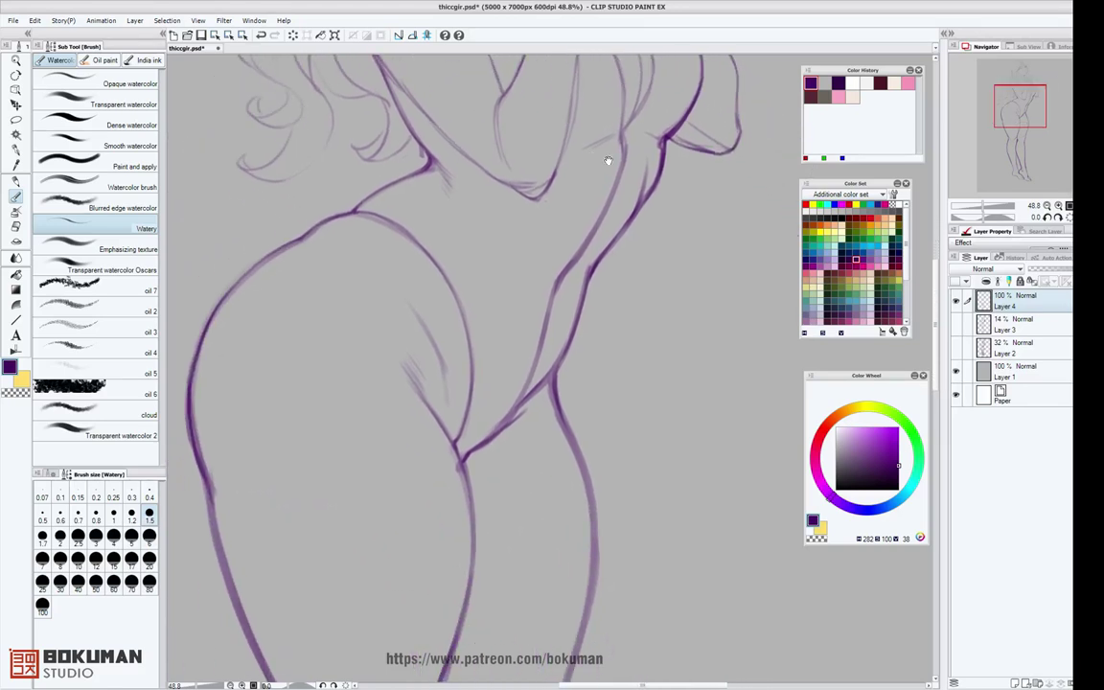
drag(632, 271, 597, 219)
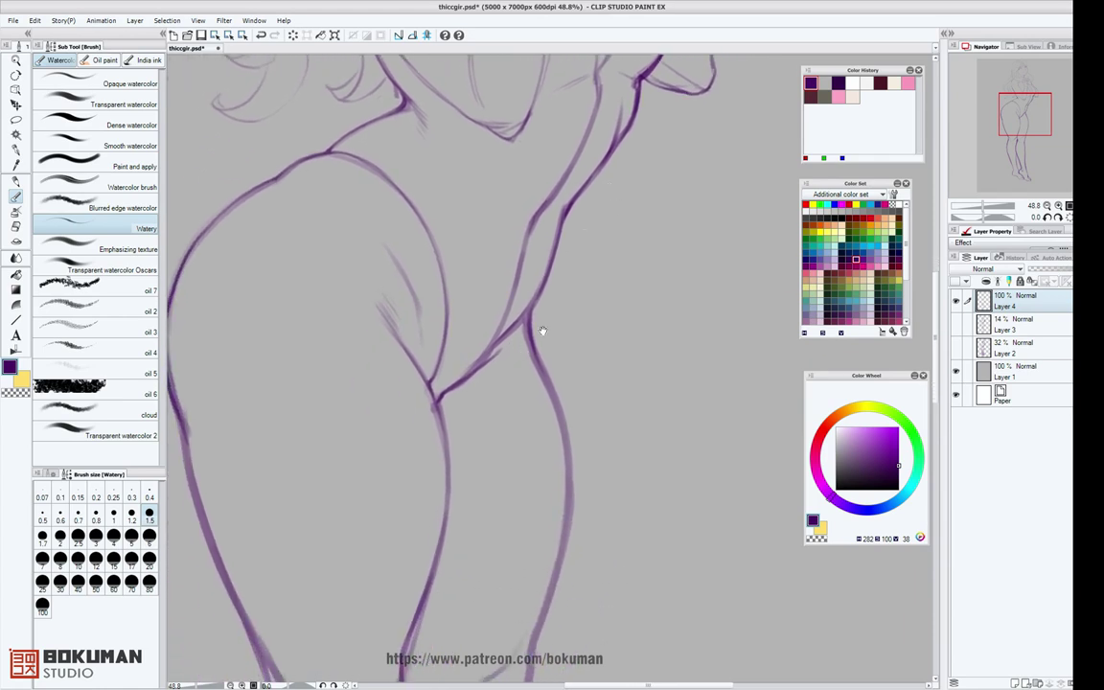
drag(569, 305, 558, 190)
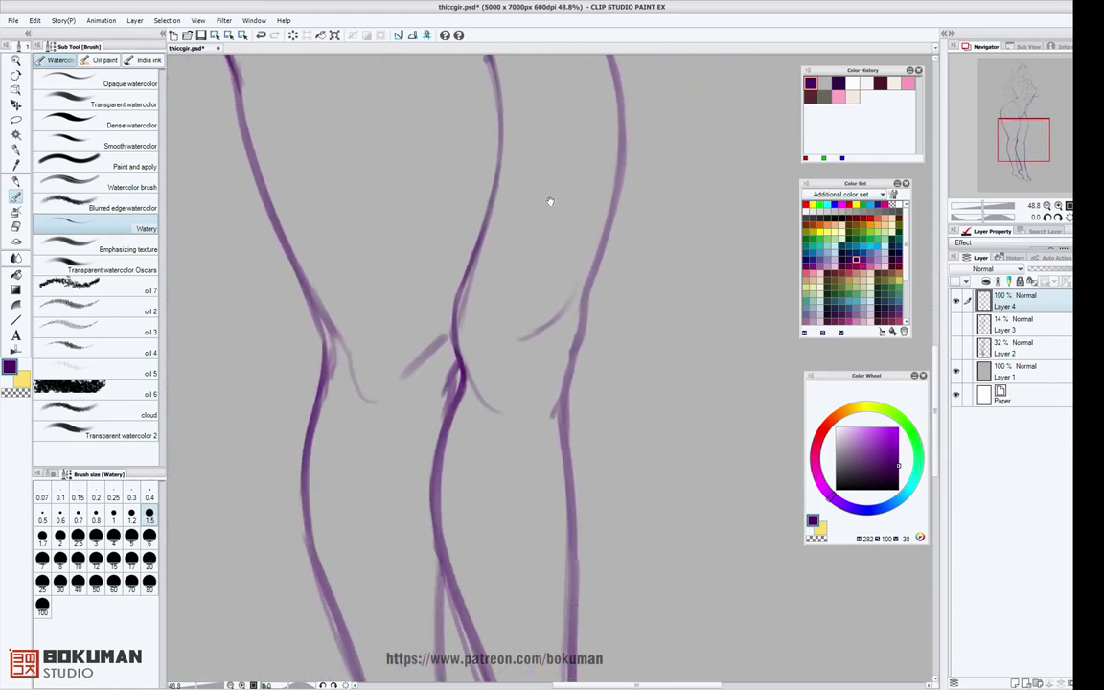
mouse_move(478, 235)
mouse_down()
mouse_move(455, 319)
mouse_move(482, 406)
mouse_up()
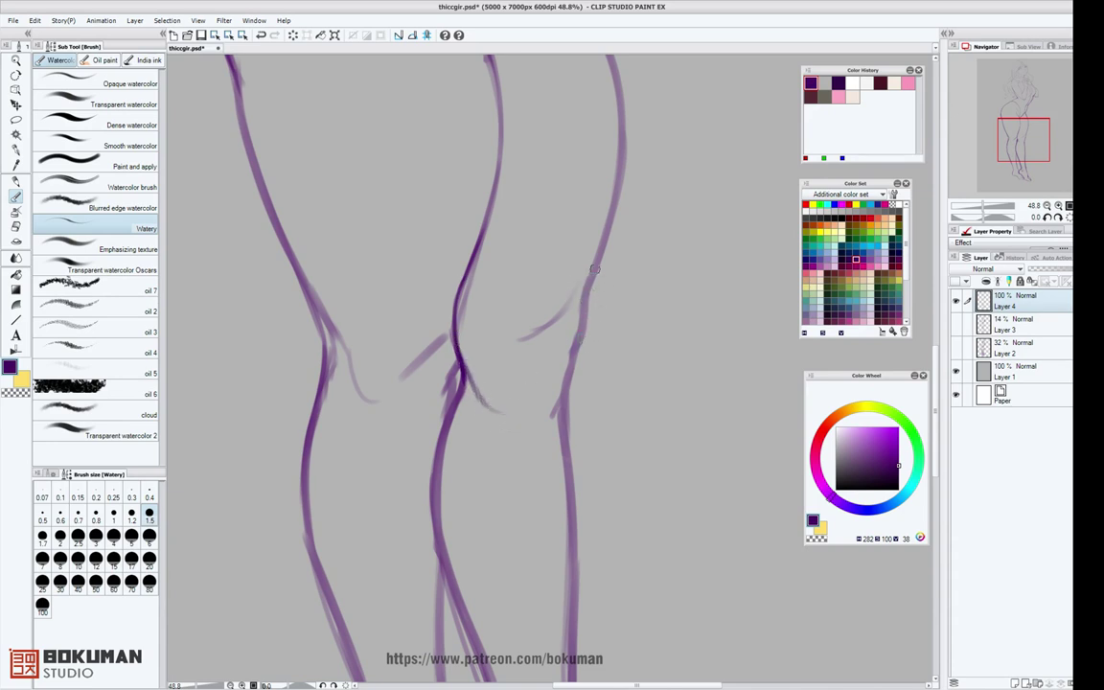
mouse_move(605, 238)
mouse_down()
mouse_move(564, 311)
mouse_move(585, 282)
mouse_move(574, 377)
mouse_move(555, 414)
mouse_up()
Strengthen the left-hand leg's rear outline from the lower thigh around the knee to the calf.
mouse_move(295, 262)
mouse_down()
mouse_move(326, 363)
mouse_move(310, 292)
mouse_move(340, 346)
mouse_up()
drag(318, 417, 332, 377)
drag(336, 335, 339, 376)
drag(313, 302, 317, 549)
drag(302, 473, 327, 578)
drag(302, 502, 317, 563)
Set the brush size to 1.7 and darken the lower leg and heel outlines, adding an ankle bone on the left-hand foot.
scroll(523, 414, down, 5)
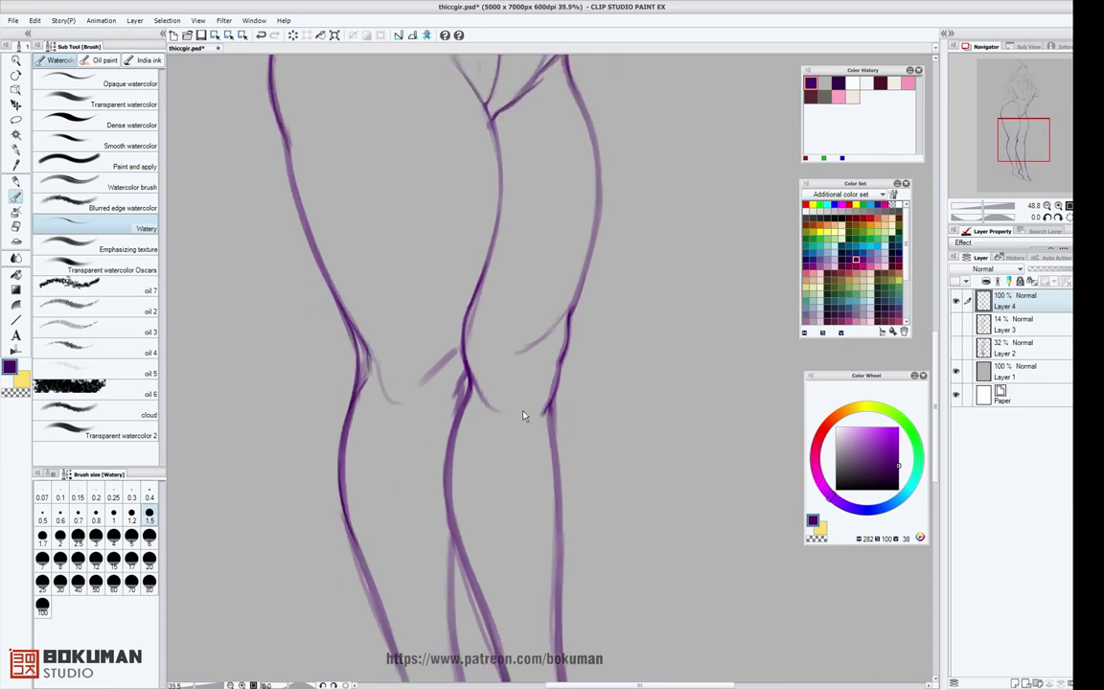
drag(539, 414, 532, 216)
scroll(555, 245, up, 1)
scroll(547, 201, up, 1)
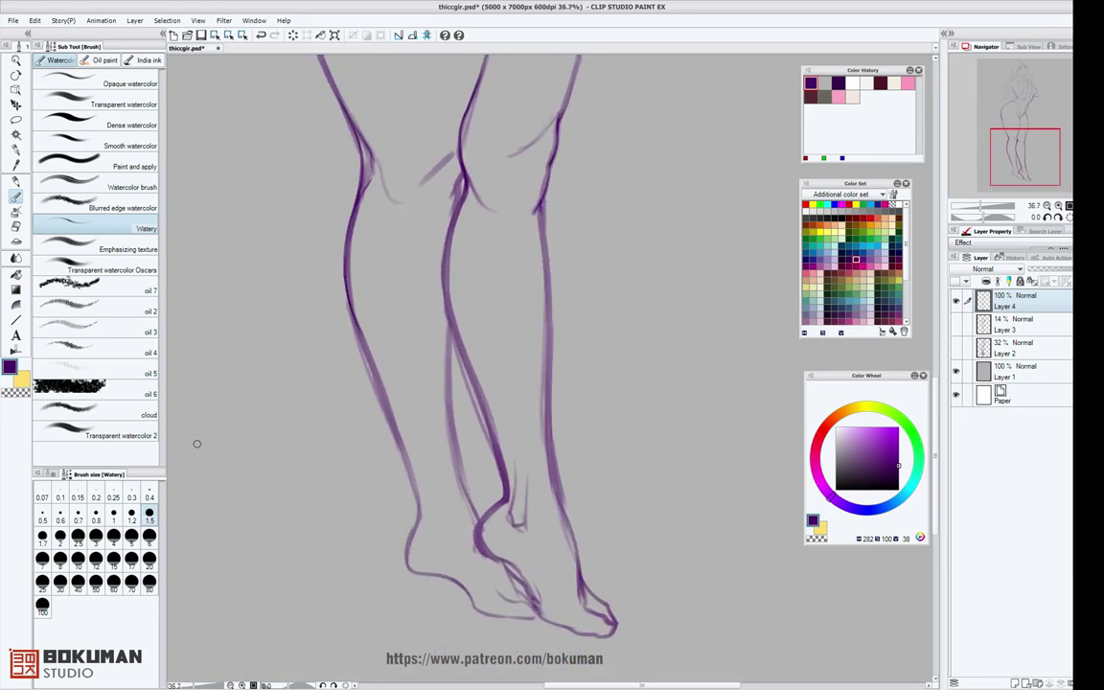
click(43, 539)
drag(344, 286, 419, 512)
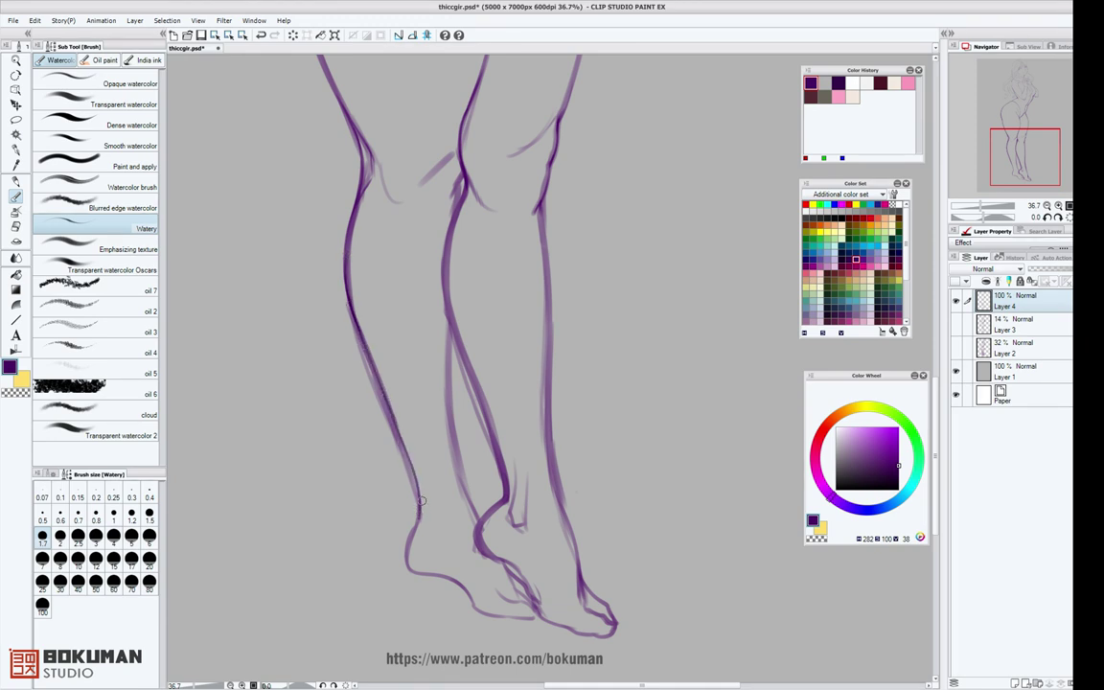
drag(359, 382, 428, 512)
mouse_move(450, 325)
mouse_down()
mouse_move(452, 400)
mouse_move(452, 376)
mouse_move(474, 503)
mouse_move(463, 466)
mouse_move(472, 501)
mouse_move(418, 512)
mouse_move(411, 568)
mouse_move(404, 553)
mouse_move(436, 580)
mouse_up()
mouse_move(499, 467)
mouse_down()
mouse_move(503, 498)
mouse_move(484, 547)
mouse_up()
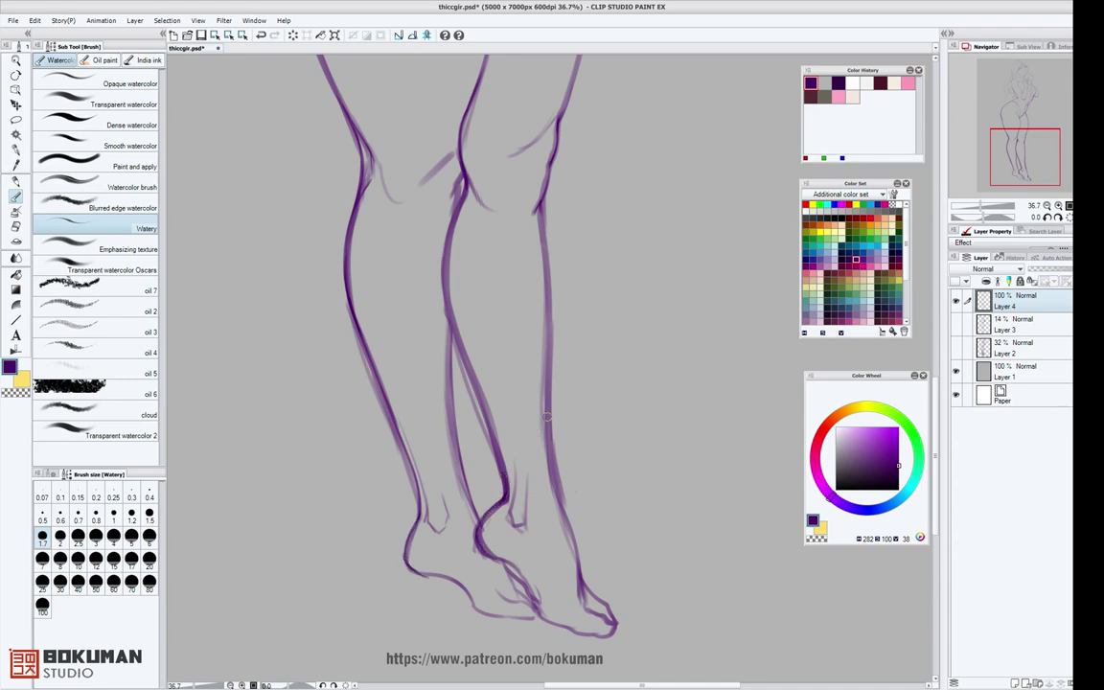
Thin the inner hip curve, back waist and front torso lines with the Hard eraser at size 3.
drag(592, 181, 498, 329)
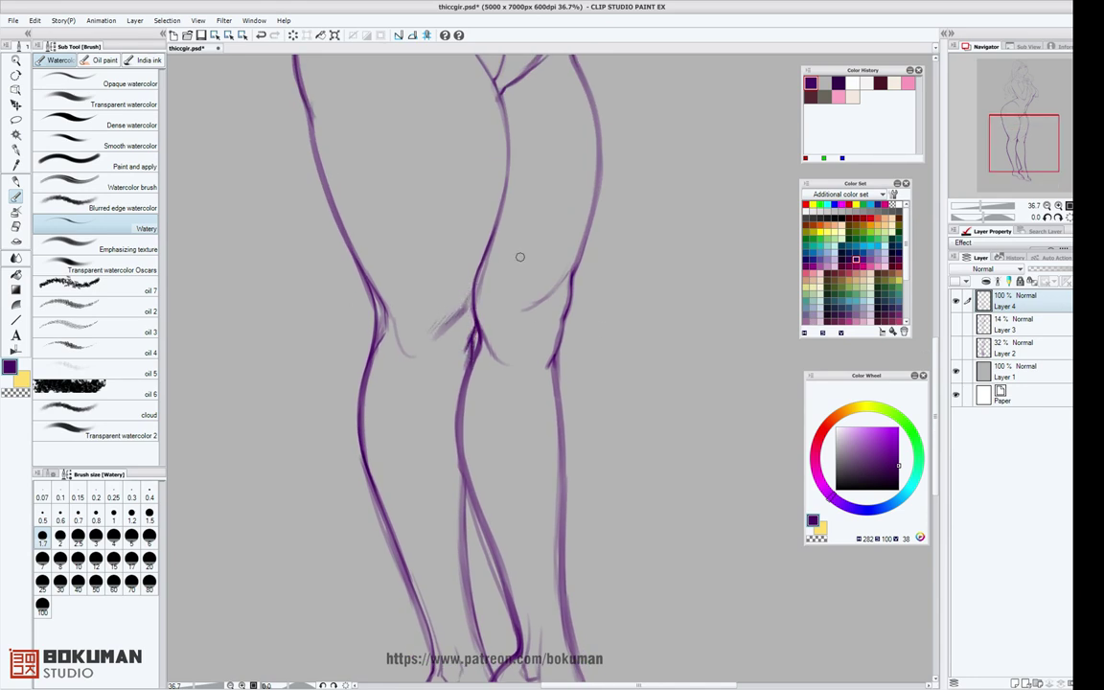
mouse_move(625, 178)
mouse_down()
mouse_move(626, 259)
mouse_move(647, 310)
mouse_move(631, 370)
mouse_move(648, 337)
mouse_move(653, 386)
mouse_up()
scroll(561, 306, up, 1)
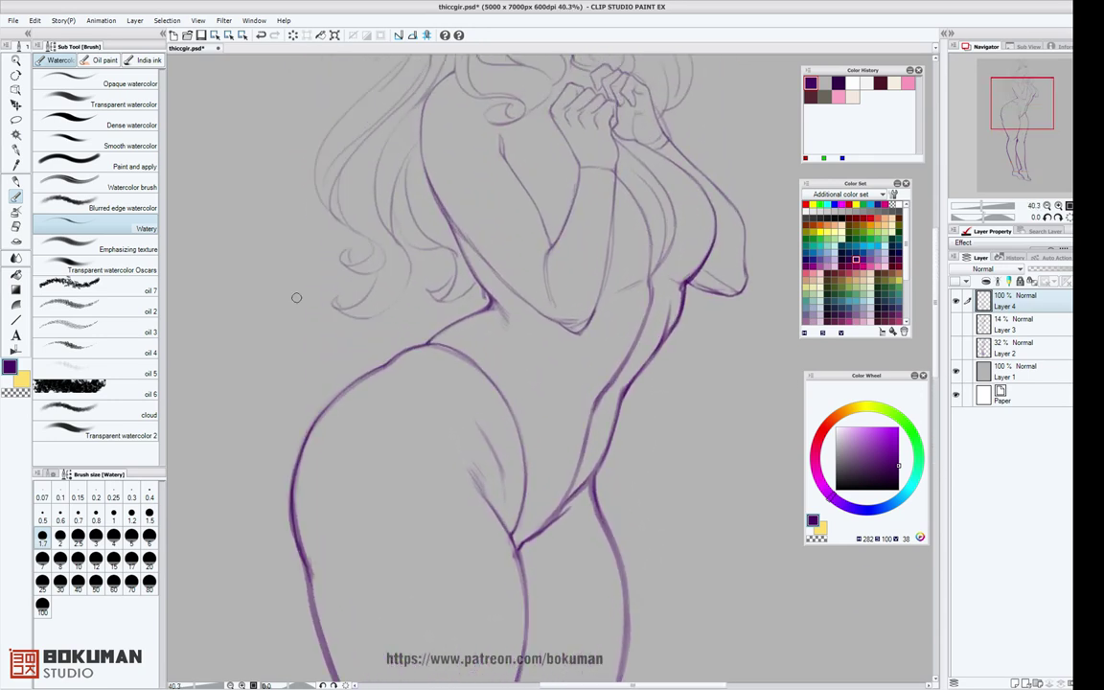
click(16, 227)
click(96, 536)
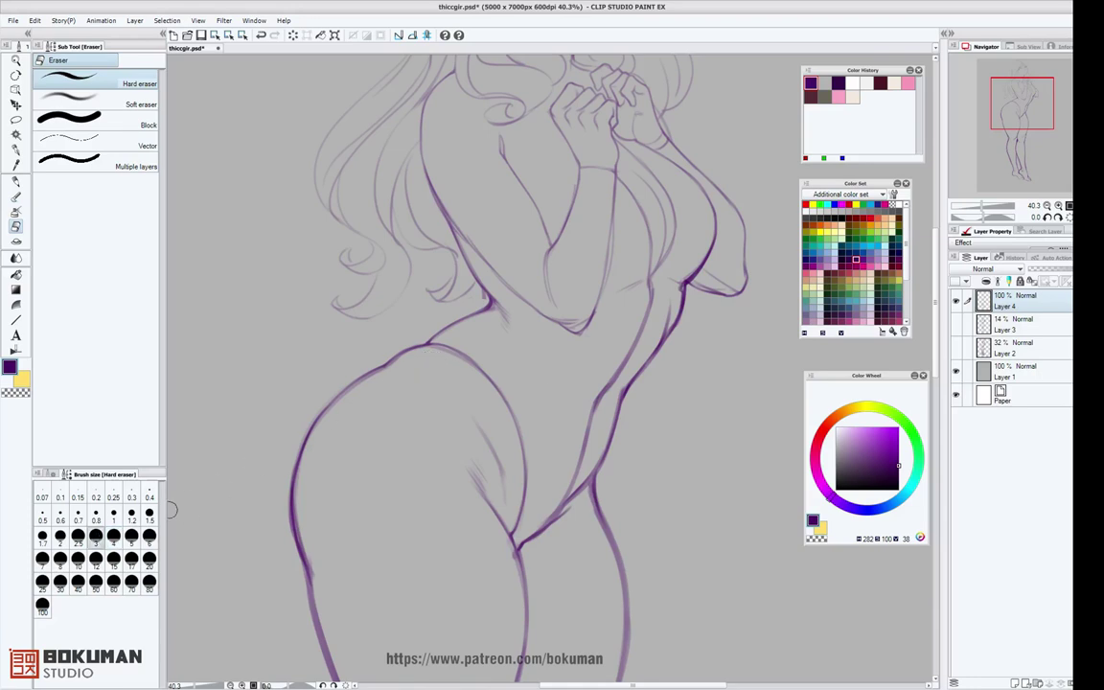
mouse_move(427, 352)
mouse_down()
mouse_move(464, 361)
mouse_move(495, 398)
mouse_move(484, 392)
mouse_move(503, 416)
mouse_move(501, 442)
mouse_move(481, 417)
mouse_move(508, 493)
mouse_up()
drag(509, 329, 498, 314)
mouse_move(654, 282)
mouse_down()
mouse_move(655, 306)
mouse_move(604, 407)
mouse_up()
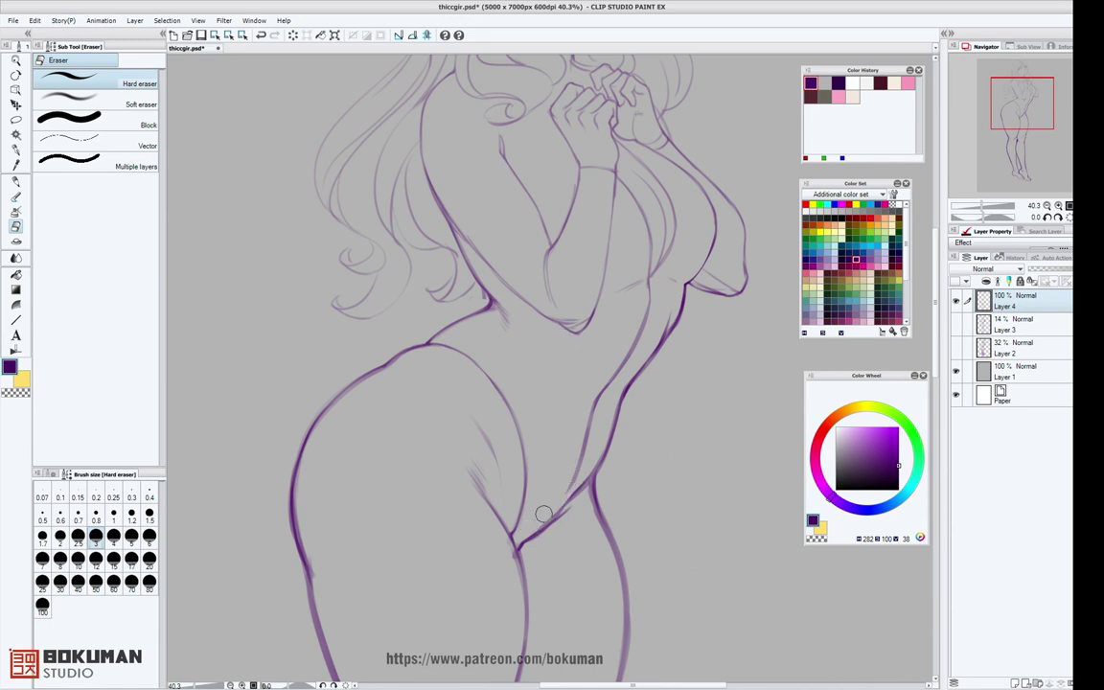
Redraw the inner torso line down to the crotch with the Watery brush.
click(15, 195)
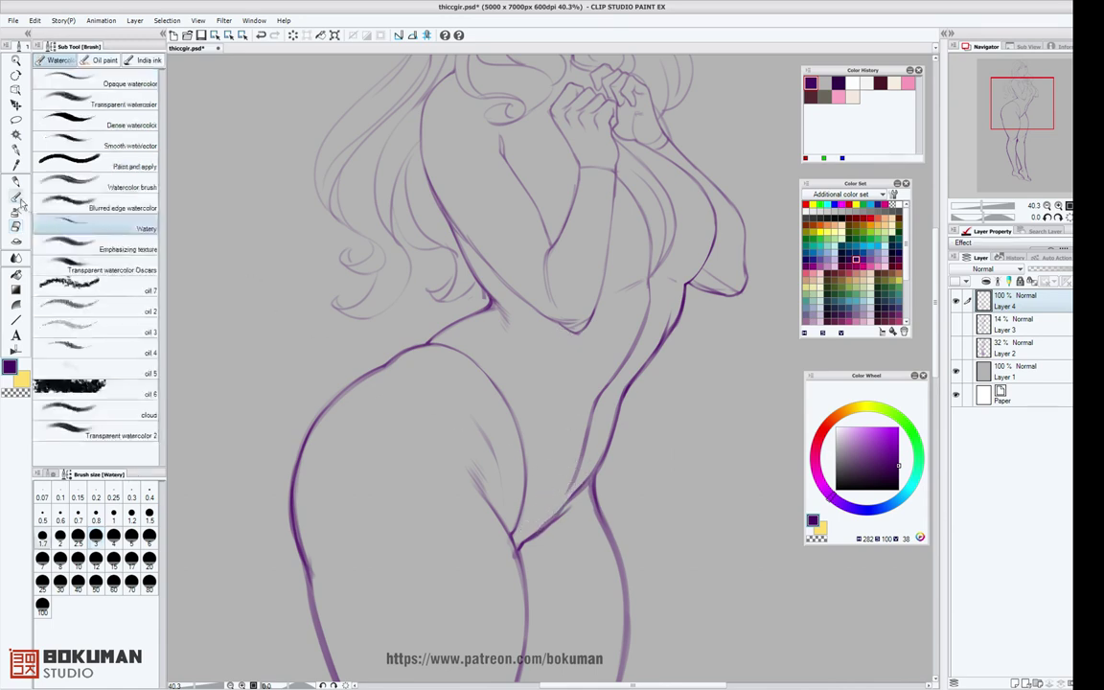
drag(576, 476, 538, 514)
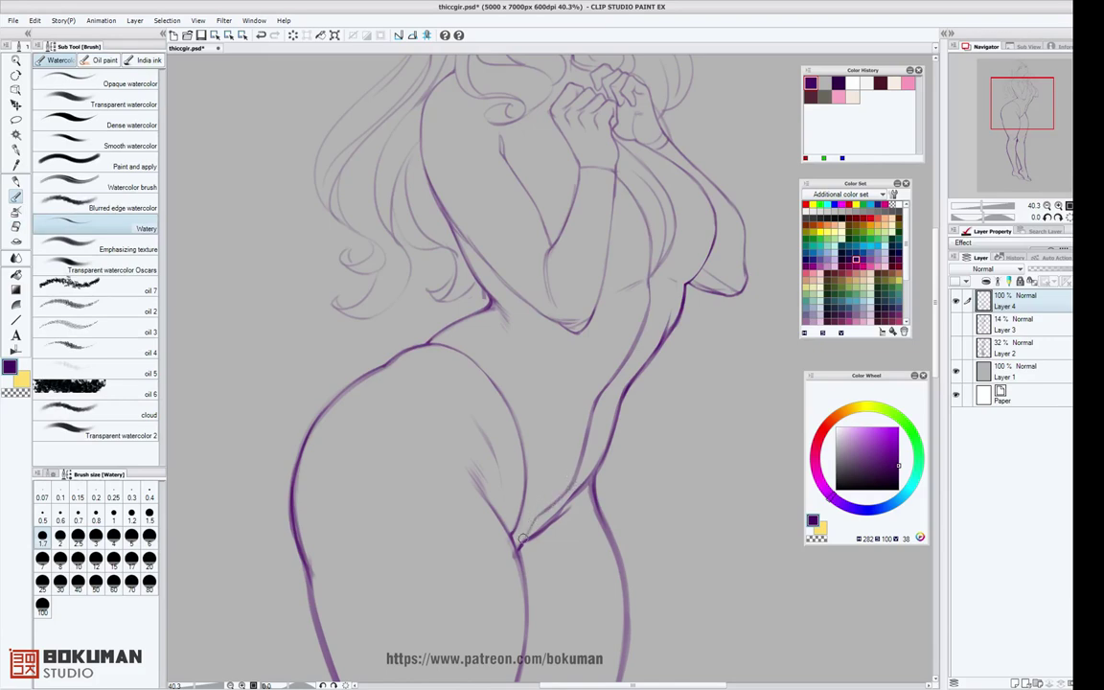
drag(580, 489, 530, 534)
Erase the rough edges of the inner thigh line between the crotch and the knee to thin it.
mouse_move(675, 419)
mouse_down()
mouse_move(653, 394)
mouse_move(651, 254)
mouse_move(610, 150)
mouse_up()
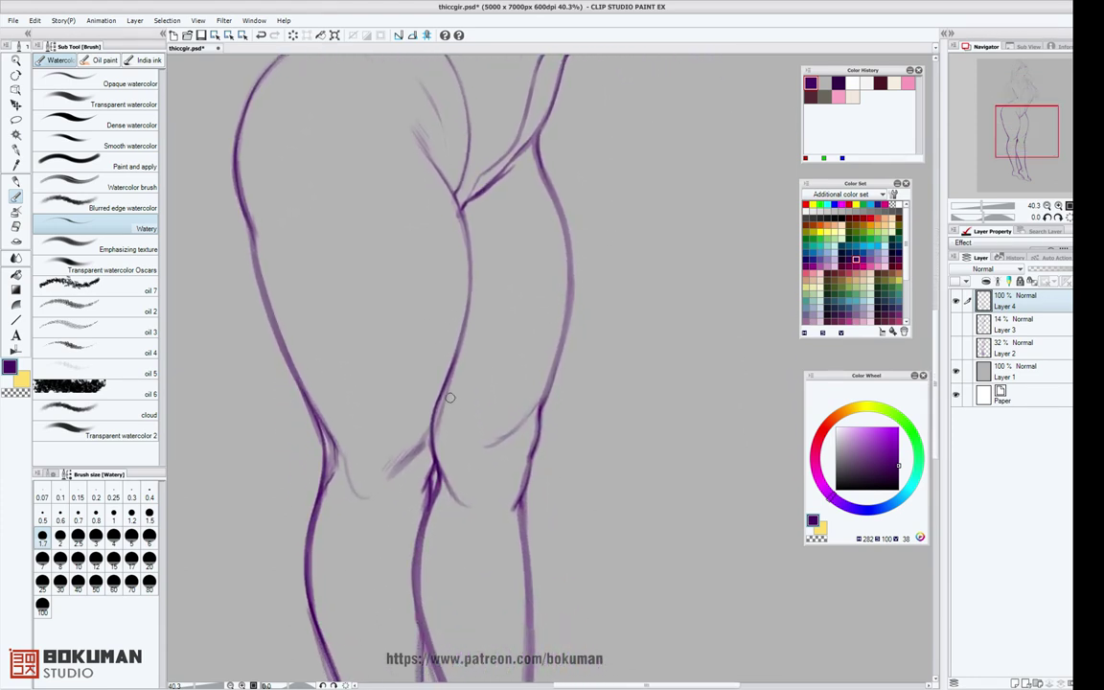
click(15, 226)
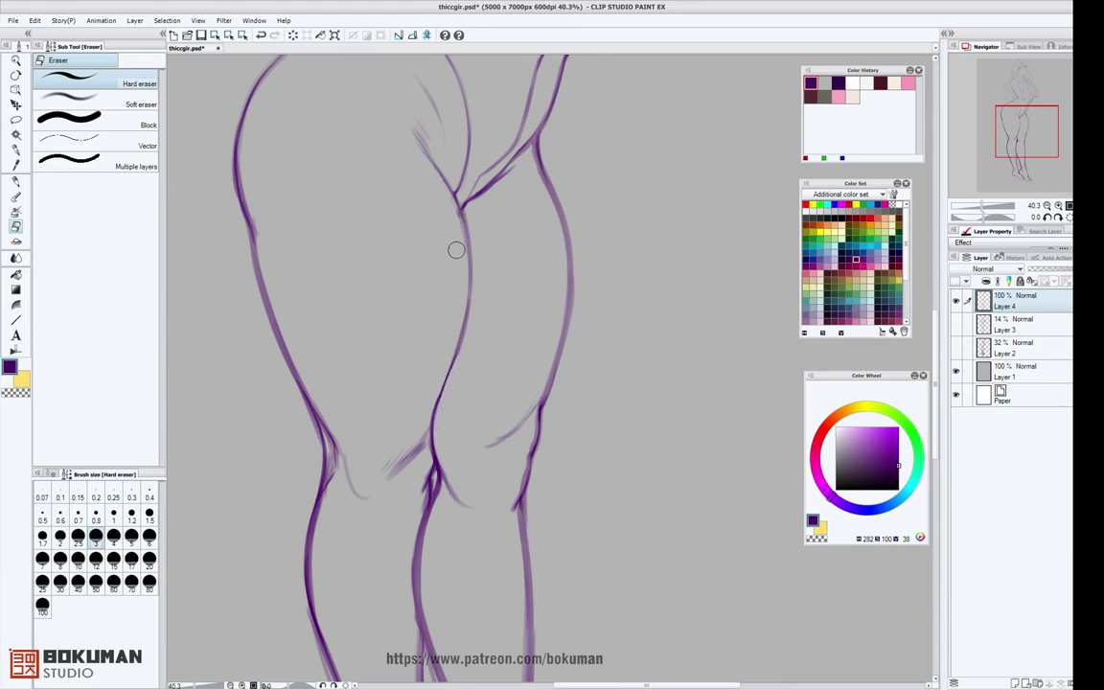
drag(455, 205, 461, 292)
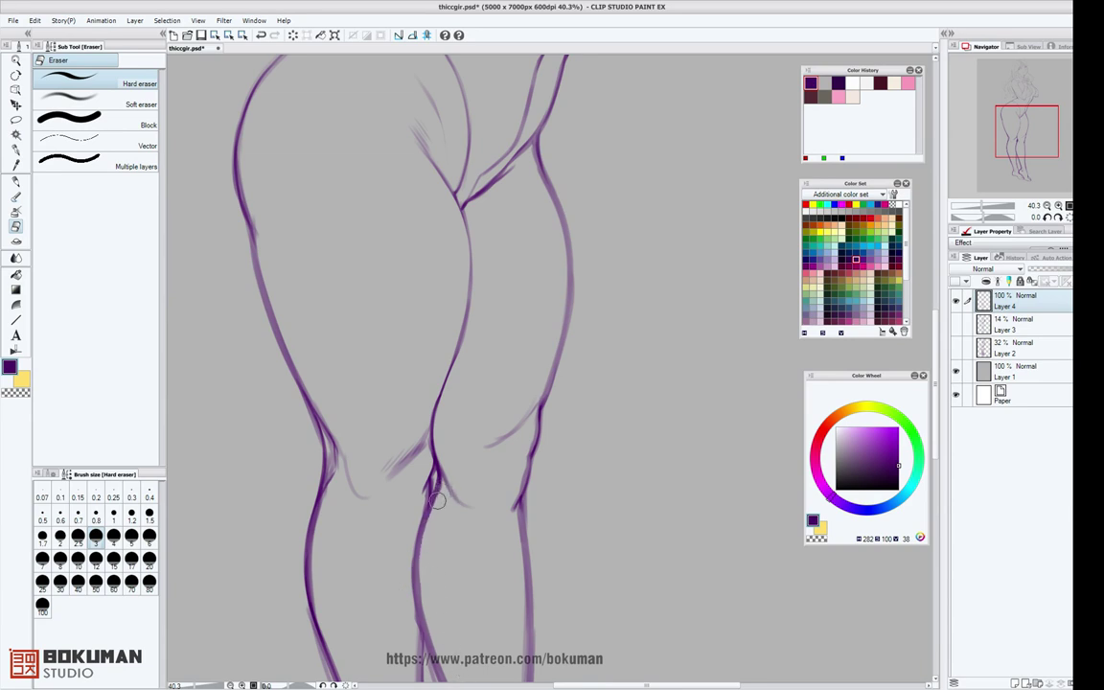
Shorten the crease above the right-hand knee and thin that leg's outer calf line with the eraser.
scroll(574, 402, down, 5)
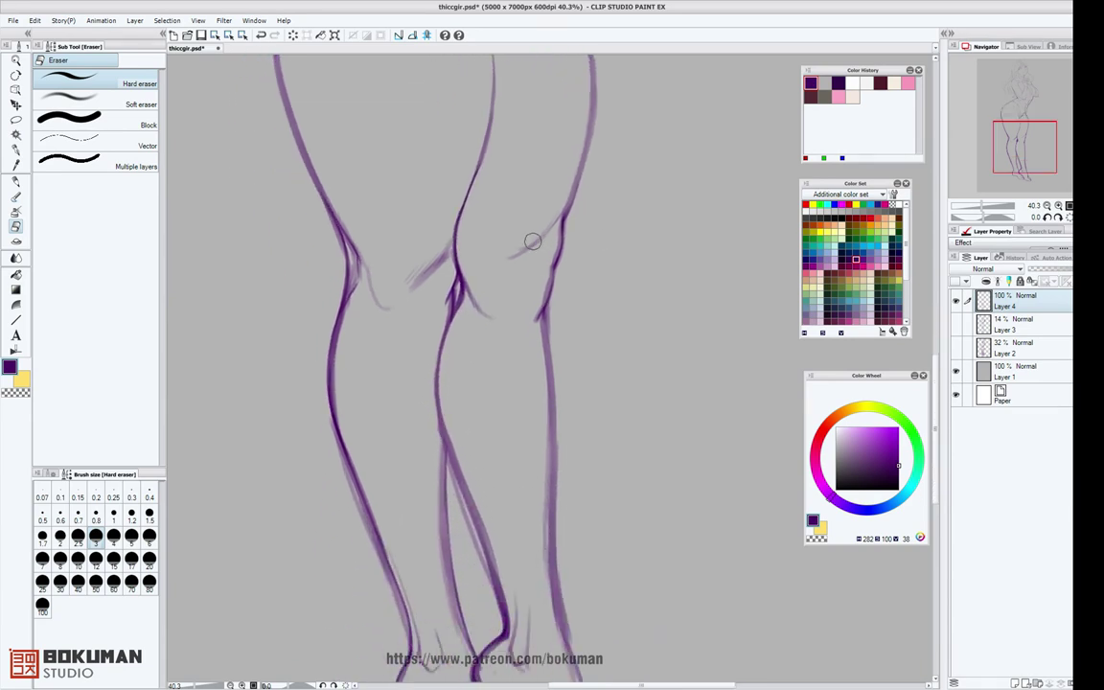
mouse_move(530, 254)
mouse_down()
mouse_move(536, 225)
mouse_move(525, 244)
mouse_move(547, 248)
mouse_move(558, 231)
mouse_move(544, 266)
mouse_up()
drag(533, 340, 543, 539)
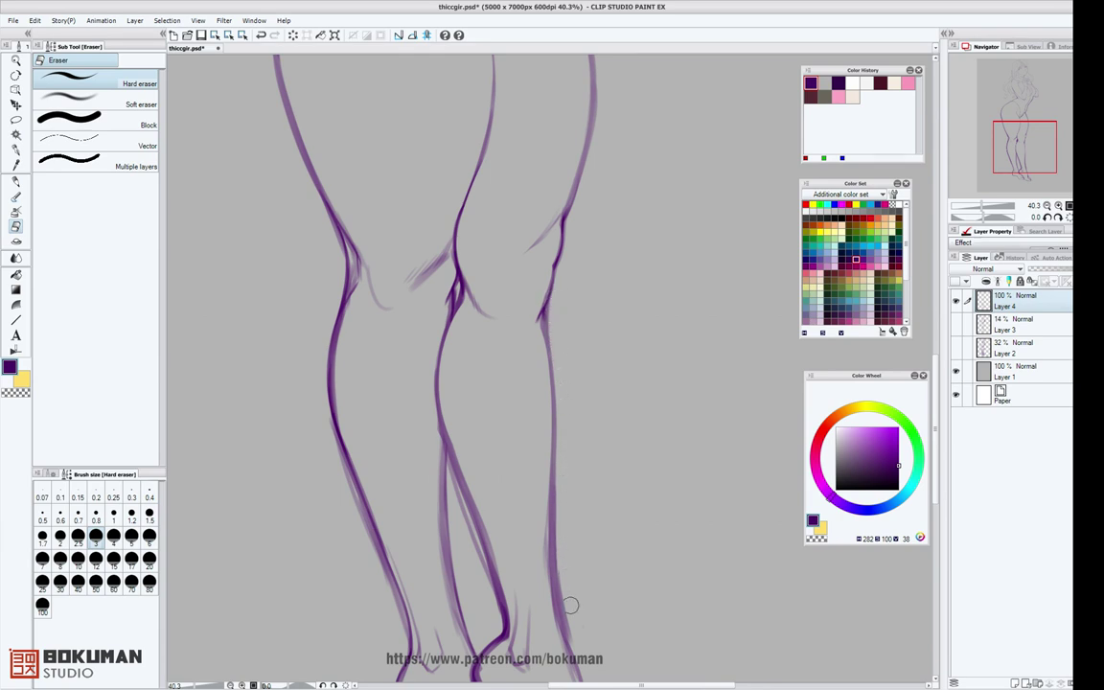
Thin the middle lower-leg lines and the left-hand calf outline down towards the ankle with the eraser.
mouse_move(448, 345)
mouse_down()
mouse_move(483, 522)
mouse_move(520, 601)
mouse_up()
drag(482, 504, 510, 610)
drag(491, 527, 505, 594)
drag(471, 486, 508, 609)
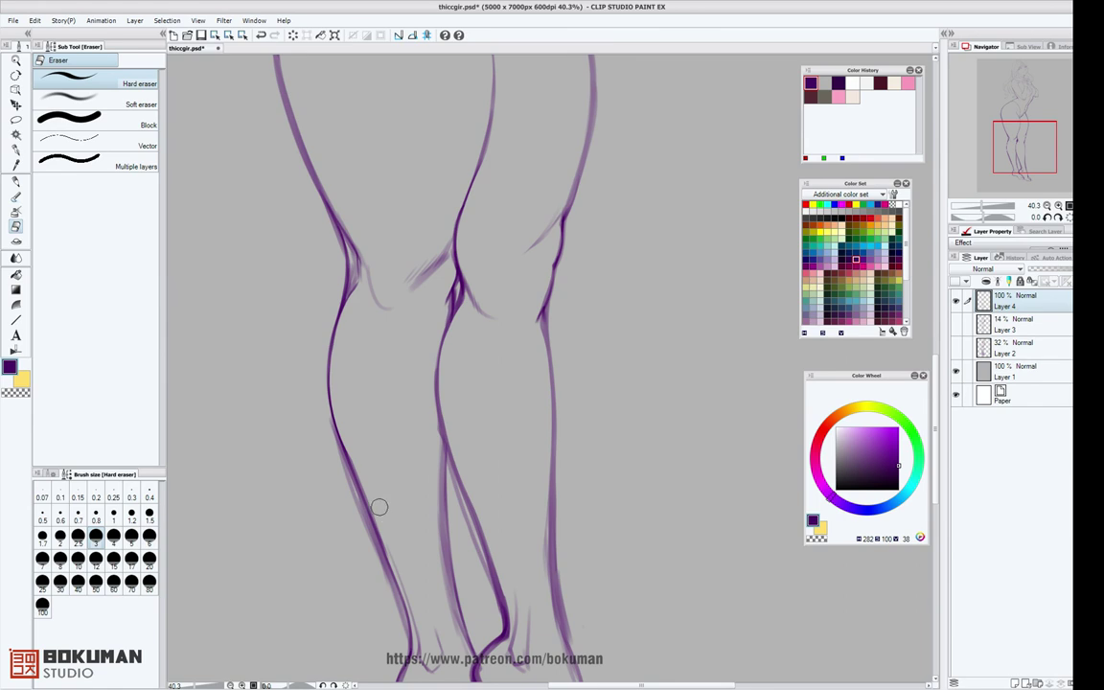
drag(323, 400, 393, 640)
drag(399, 510, 427, 339)
drag(419, 431, 430, 462)
Thin the right-hand leg's rear calf line and clean up its heel outline, undoing stray eraser strokes.
drag(464, 271, 496, 487)
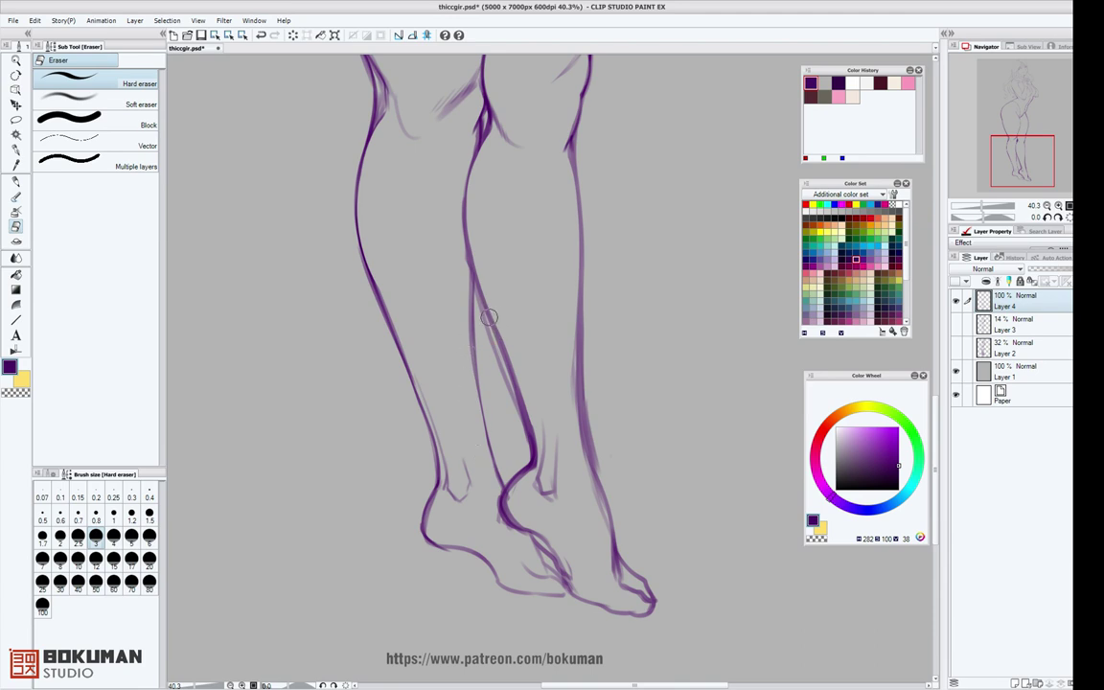
drag(476, 293, 514, 430)
drag(501, 328, 534, 482)
key(ctrl+z)
mouse_move(532, 418)
mouse_down()
mouse_move(536, 463)
mouse_move(535, 524)
mouse_up()
key(ctrl+z)
drag(533, 466, 550, 543)
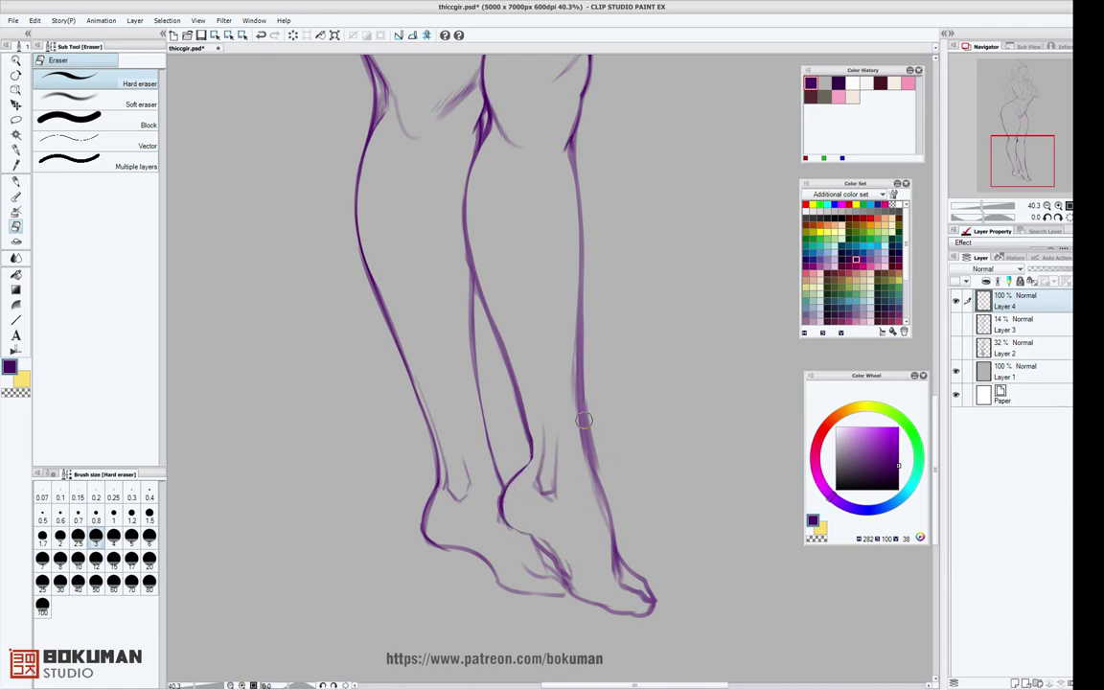
Thin the right-hand leg's front shin outline from below the knee to the top of the foot with the eraser.
drag(571, 345, 600, 526)
key(ctrl+z)
mouse_move(573, 326)
mouse_down()
mouse_move(574, 400)
mouse_move(606, 538)
mouse_up()
mouse_move(594, 253)
mouse_down()
mouse_move(592, 399)
mouse_move(619, 515)
mouse_up()
drag(589, 266, 616, 494)
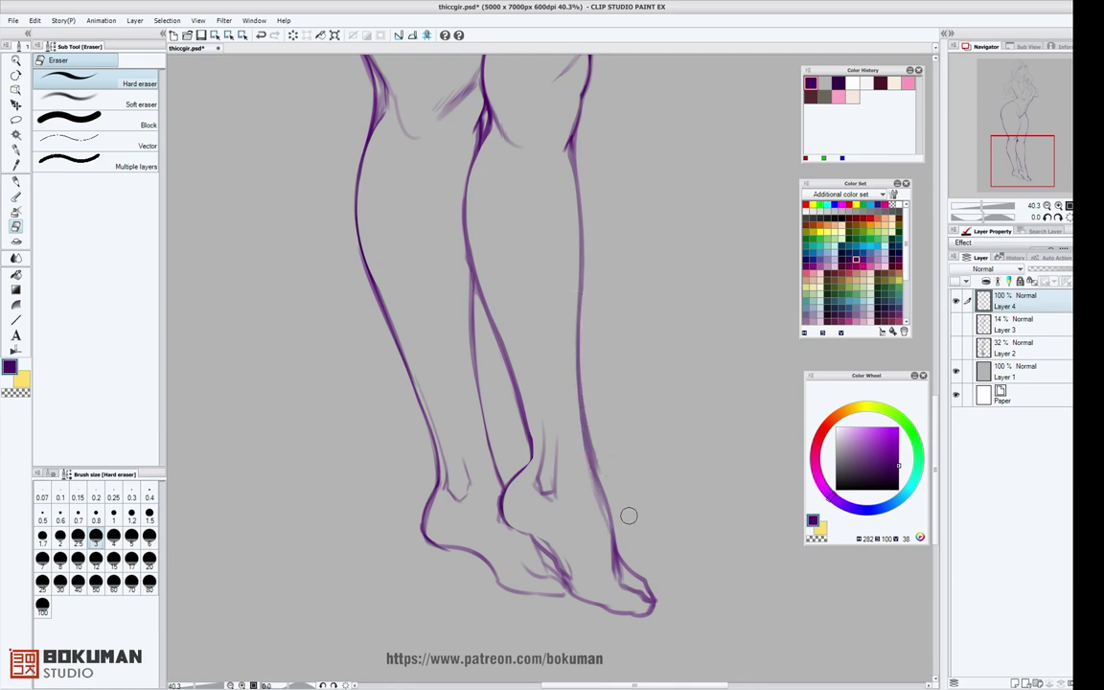
drag(591, 428, 619, 504)
Erase stray edges behind the left-hand knee and thin the outer outline of the hip and upper thigh.
scroll(546, 375, up, 5)
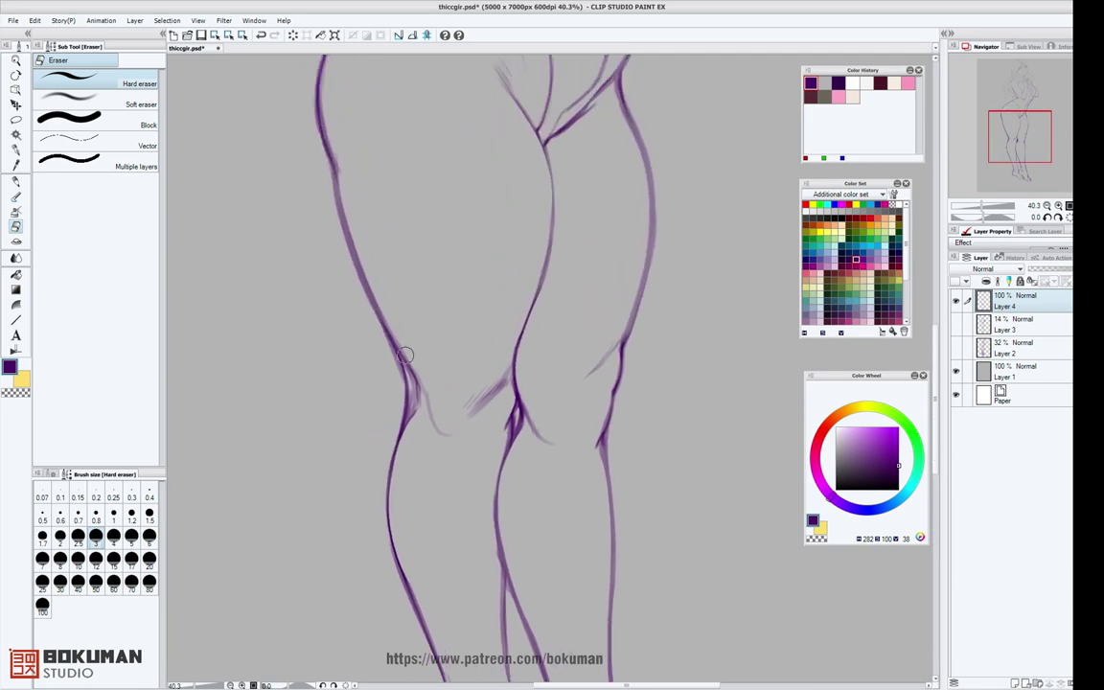
mouse_move(418, 375)
mouse_down()
mouse_move(413, 407)
mouse_move(419, 397)
mouse_move(424, 418)
mouse_up()
drag(428, 245, 498, 447)
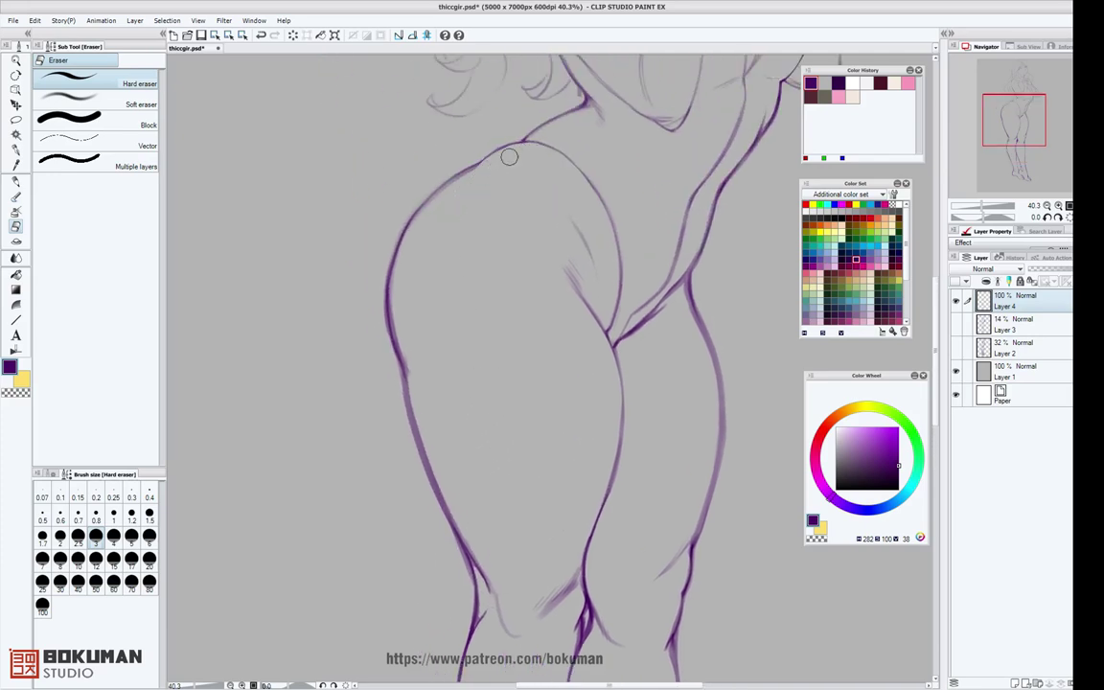
mouse_move(488, 167)
mouse_down()
mouse_move(394, 293)
mouse_move(410, 355)
mouse_up()
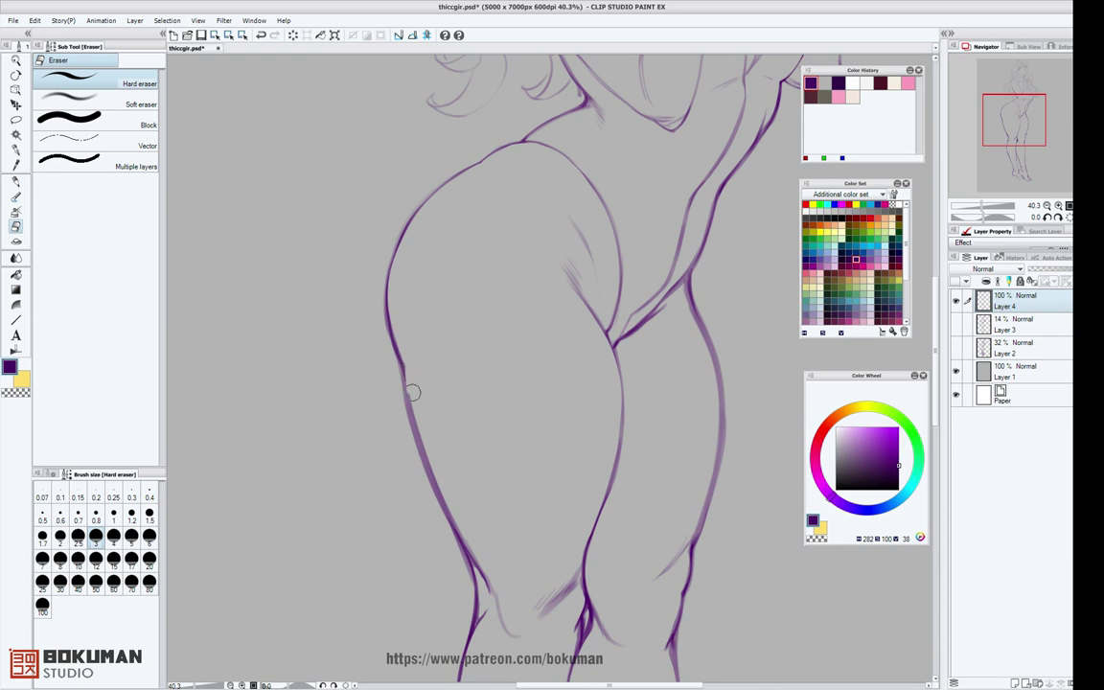
Switch to the Watery brush at size 1.5 and strengthen the outline over the top of the hip to the back waist.
drag(496, 323, 539, 505)
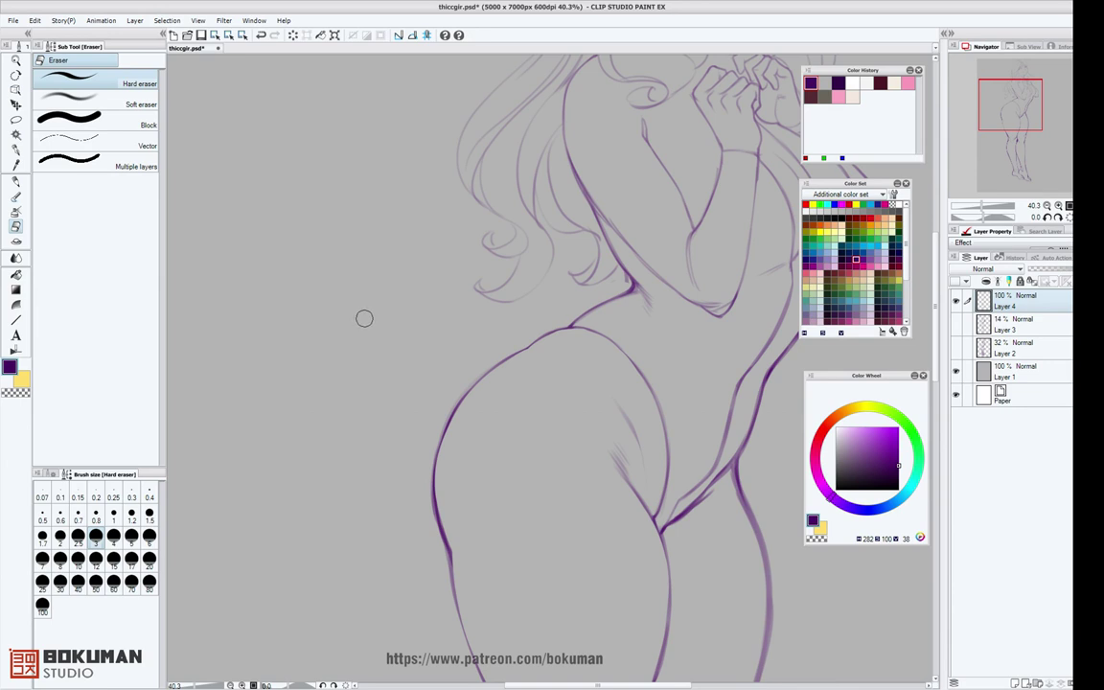
click(17, 195)
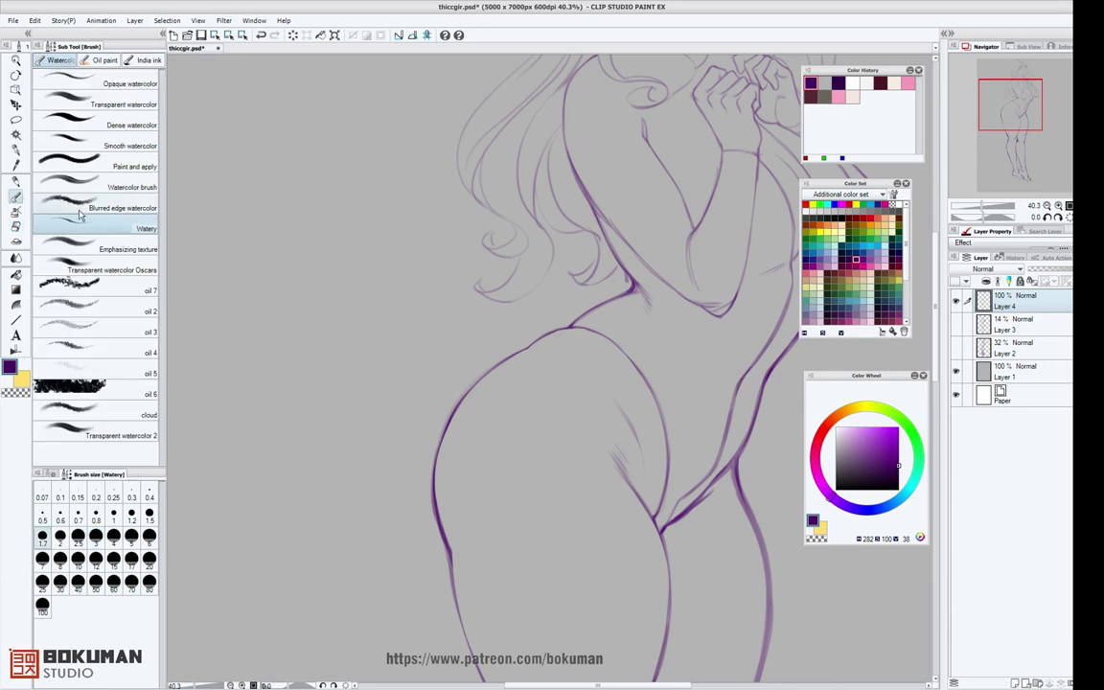
click(149, 516)
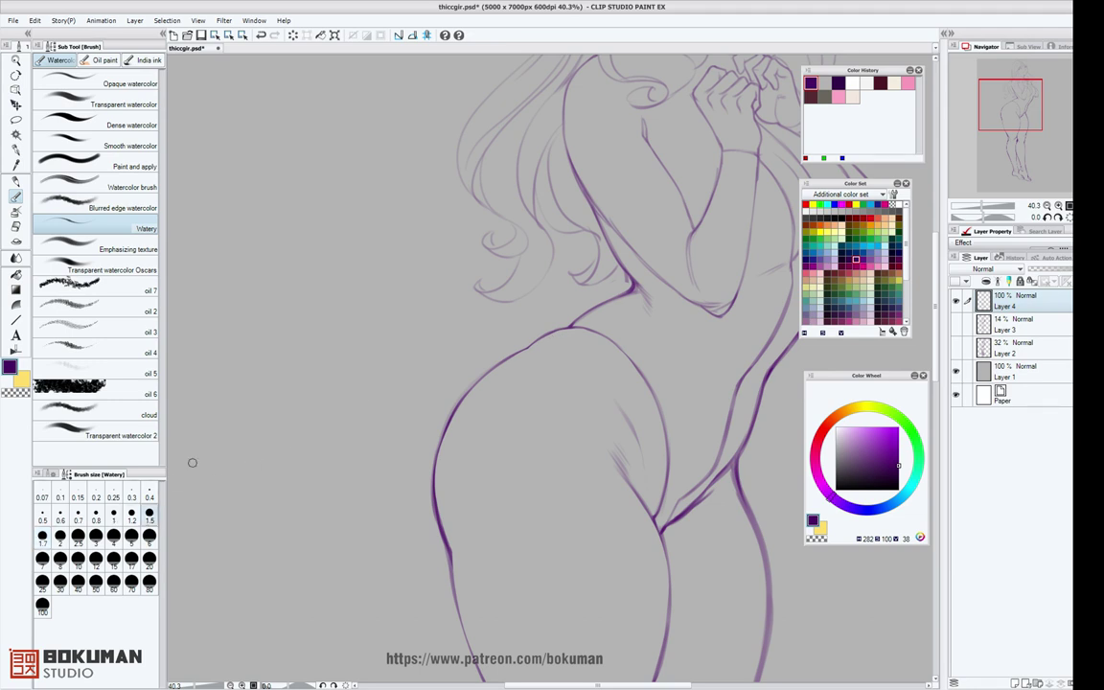
mouse_move(464, 397)
mouse_down()
mouse_move(526, 348)
mouse_move(506, 359)
mouse_move(574, 328)
mouse_move(518, 351)
mouse_move(633, 288)
mouse_up()
drag(712, 317, 683, 534)
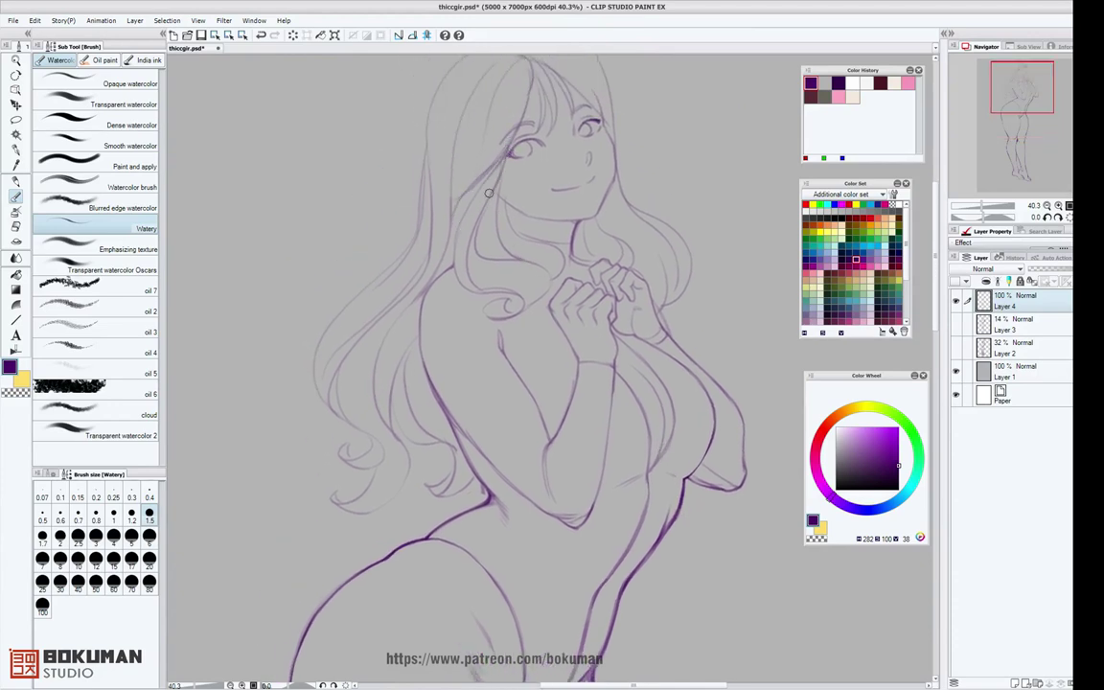
Strengthen the hair locks beside the face and neck and the long outer hair outline down to its curled tip.
drag(506, 171, 528, 240)
mouse_move(505, 186)
mouse_down()
mouse_move(518, 236)
mouse_move(568, 256)
mouse_move(561, 275)
mouse_up()
mouse_move(436, 93)
mouse_down()
mouse_move(412, 236)
mouse_move(334, 309)
mouse_move(315, 380)
mouse_move(374, 439)
mouse_move(364, 431)
mouse_move(356, 457)
mouse_move(350, 447)
mouse_move(363, 447)
mouse_move(345, 444)
mouse_move(361, 442)
mouse_move(343, 444)
mouse_move(377, 465)
mouse_up()
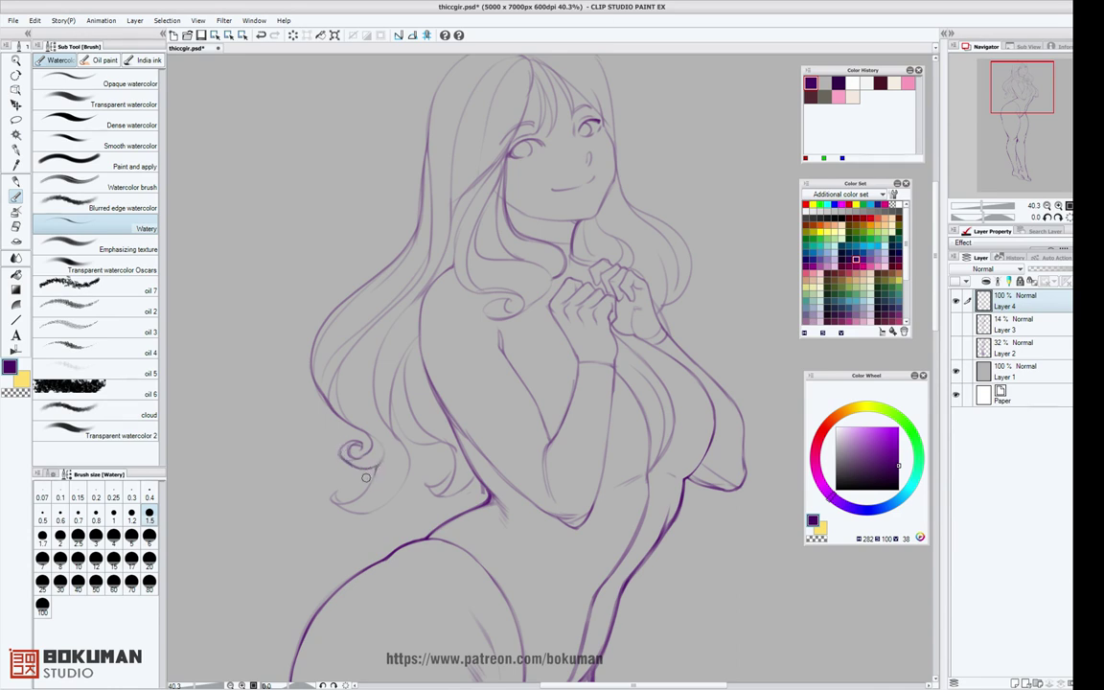
Ink the lower curls of the long hair behind the arm, redrawing the inner strand until it flows smoothly.
mouse_move(333, 499)
mouse_down()
mouse_move(366, 490)
mouse_move(389, 429)
mouse_move(408, 480)
mouse_up()
mouse_move(332, 499)
mouse_down()
mouse_move(380, 508)
mouse_move(409, 468)
mouse_up()
drag(392, 397, 399, 439)
key(ctrl+z)
drag(391, 385, 422, 442)
key(ctrl+z)
drag(391, 386, 430, 444)
key(ctrl+z)
drag(393, 388, 431, 444)
mouse_move(452, 449)
mouse_down()
mouse_move(427, 484)
mouse_move(438, 476)
mouse_move(432, 493)
mouse_move(430, 482)
mouse_move(473, 476)
mouse_up()
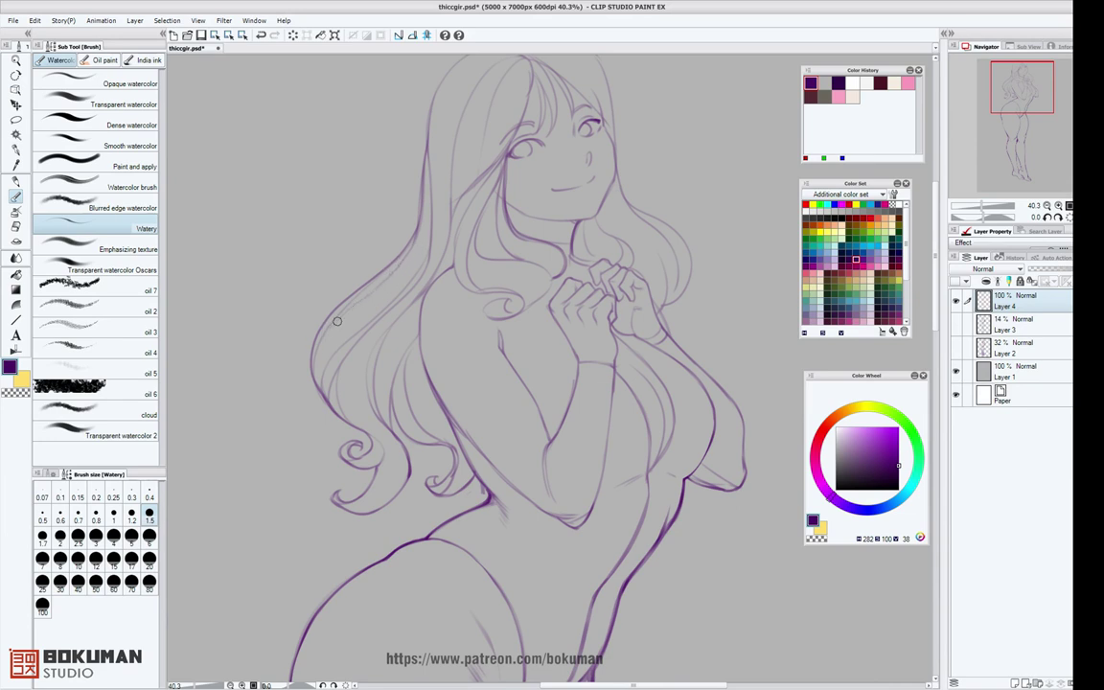
Redraw the hair outline over the crown and down the right-hand side of the head, undoing rough attempts.
drag(584, 185, 537, 351)
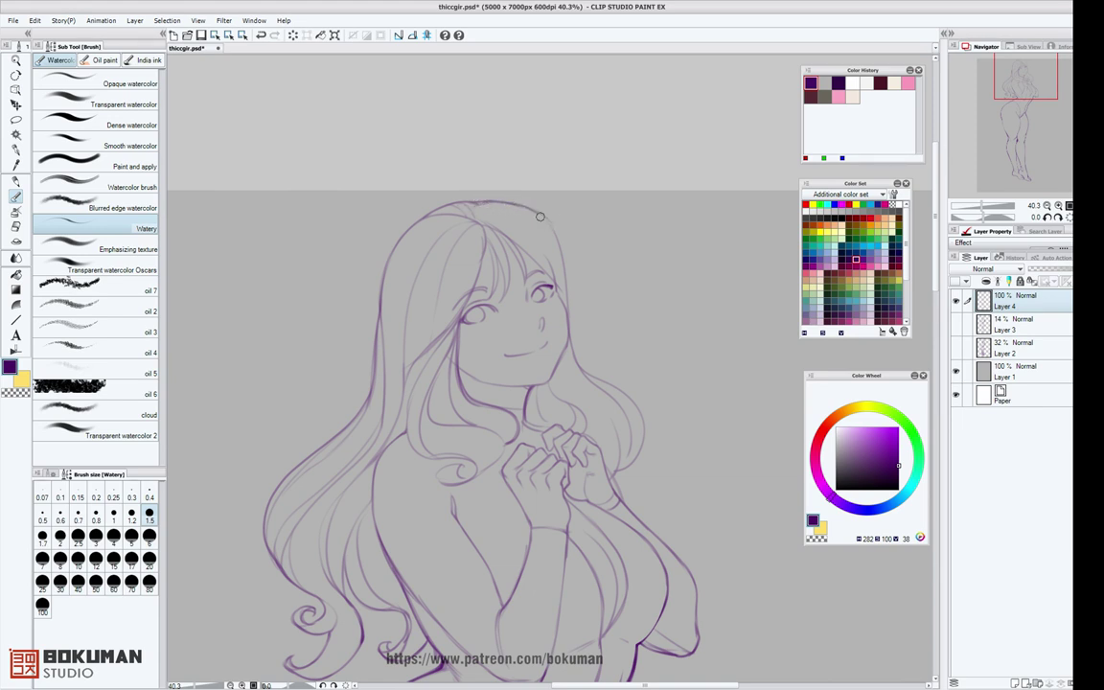
drag(545, 218, 562, 258)
key(ctrl+z)
mouse_move(510, 203)
mouse_down()
mouse_move(552, 233)
mouse_move(561, 257)
mouse_move(545, 219)
mouse_move(563, 276)
mouse_up()
key(ctrl+z)
key(ctrl+z)
drag(524, 206, 565, 278)
Set the brush size to 1 and strengthen the jawline, chin, neck and the hair lock falling over the far shoulder.
scroll(582, 278, up, 3)
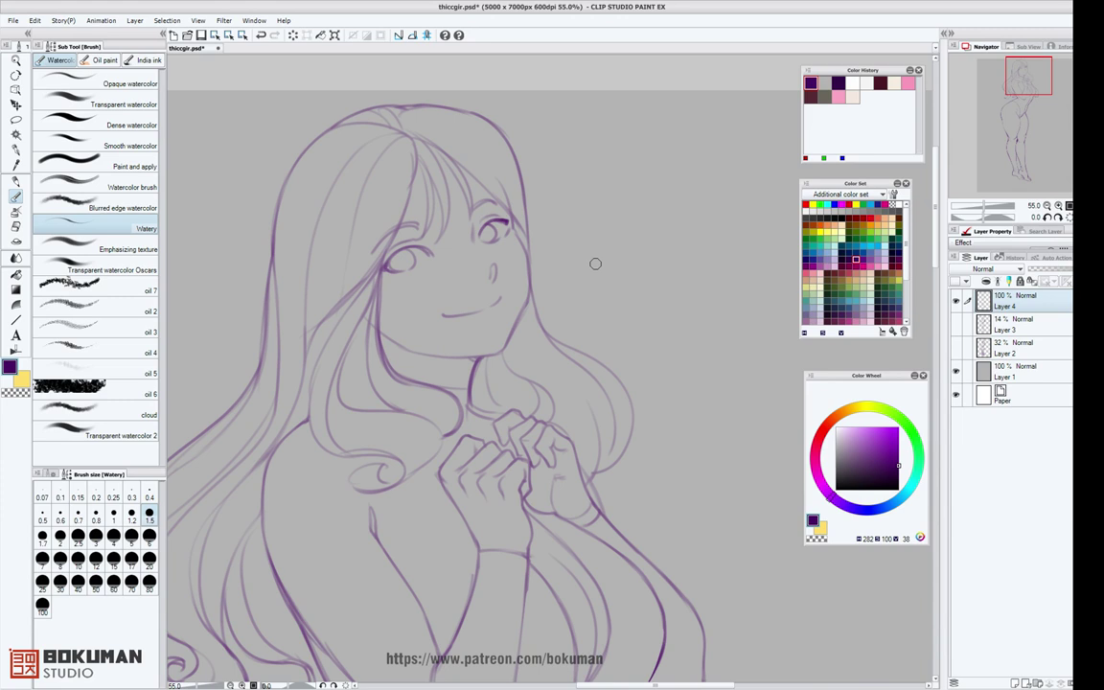
click(113, 513)
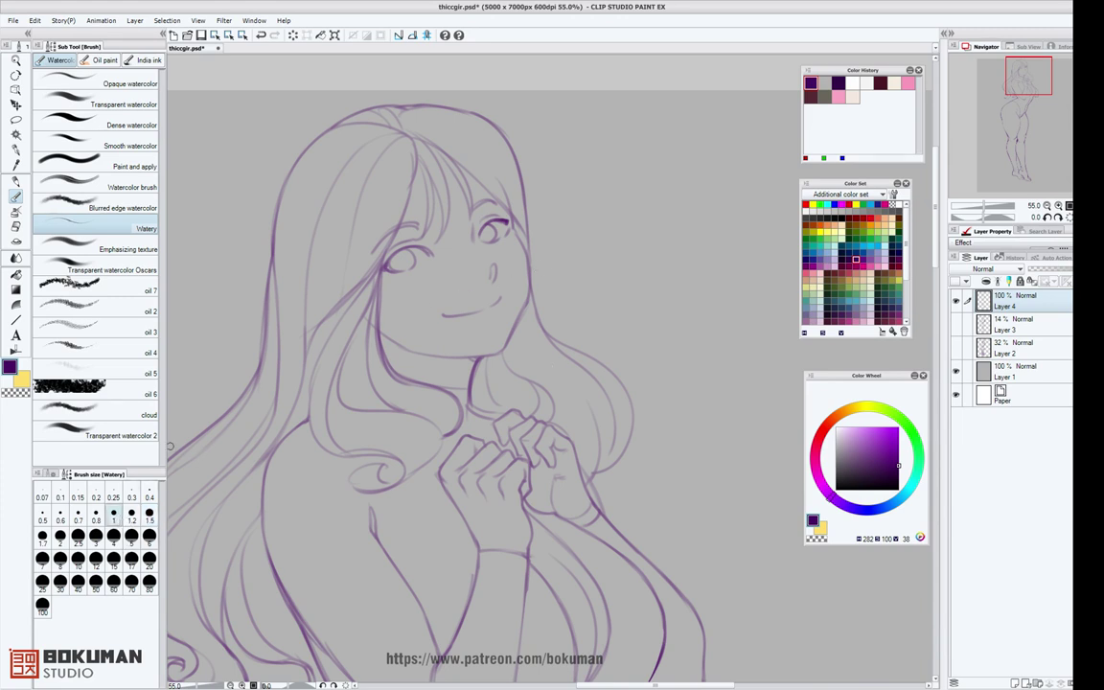
mouse_move(513, 226)
mouse_down()
mouse_move(528, 292)
mouse_move(529, 279)
mouse_move(513, 332)
mouse_up()
mouse_move(386, 334)
mouse_down()
mouse_move(501, 360)
mouse_move(447, 361)
mouse_move(492, 355)
mouse_up()
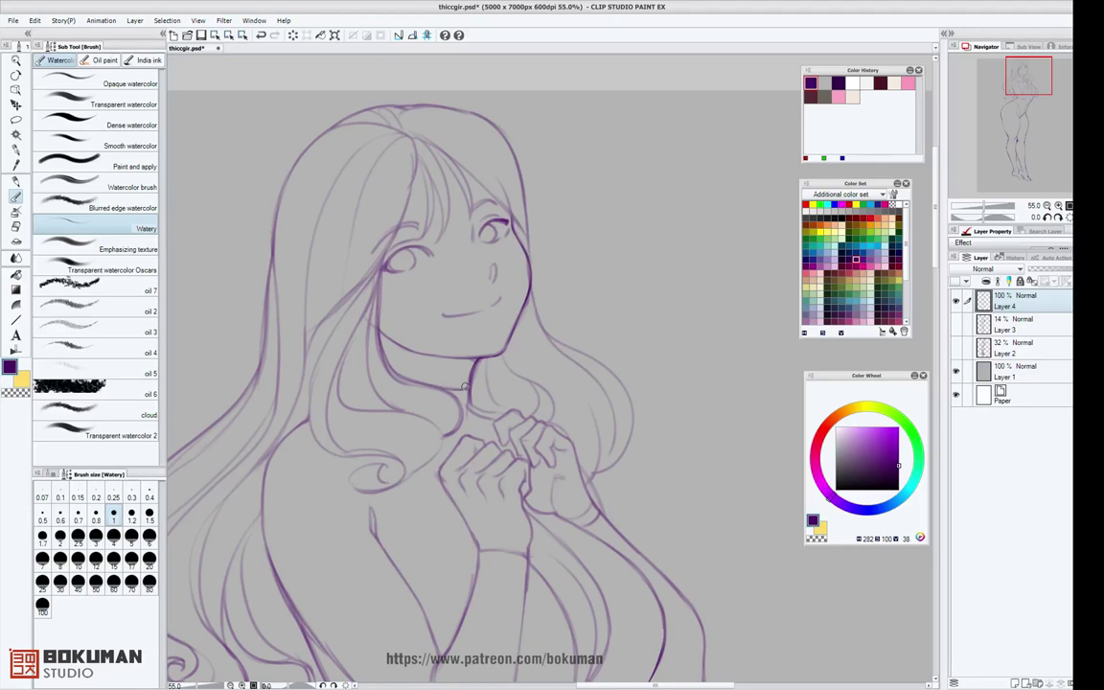
drag(469, 361, 476, 413)
mouse_move(532, 275)
mouse_down()
mouse_move(557, 342)
mouse_move(634, 425)
mouse_move(594, 476)
mouse_up()
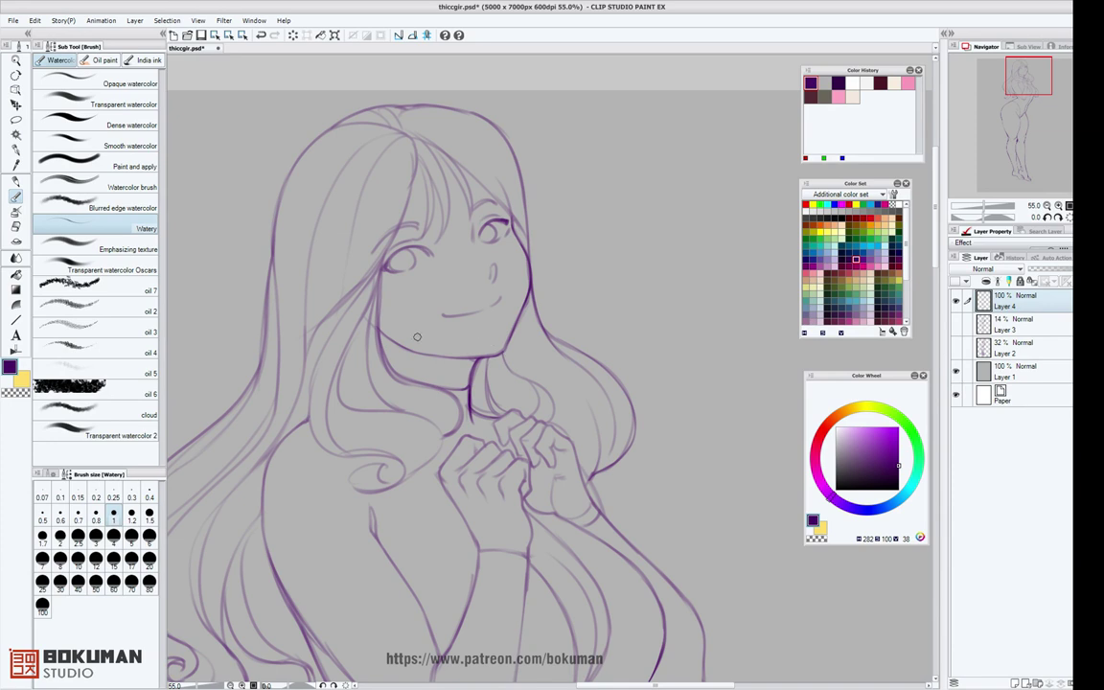
Redraw the inner hair strands from the parting past the face, erasing the rough strand, and add a short line below the neck.
drag(363, 182, 291, 386)
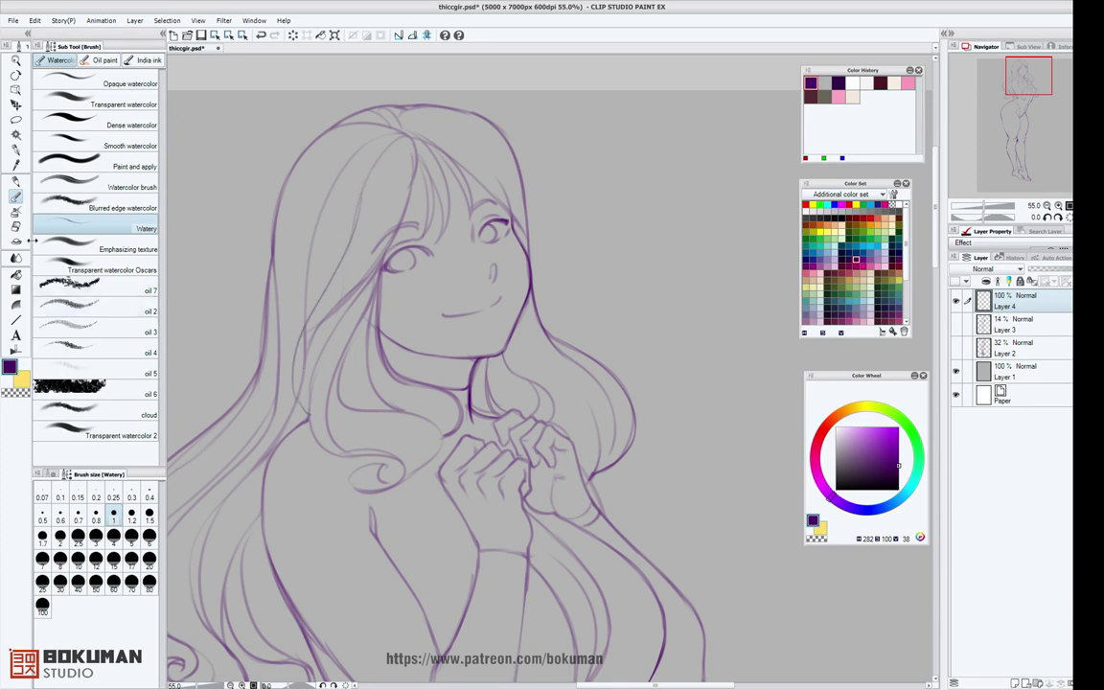
key(e)
mouse_move(303, 380)
mouse_down()
mouse_move(353, 265)
mouse_move(312, 330)
mouse_move(318, 299)
mouse_up()
key(b)
mouse_move(409, 136)
mouse_down()
mouse_move(335, 168)
mouse_move(300, 254)
mouse_move(301, 337)
mouse_up()
mouse_move(415, 154)
mouse_down()
mouse_move(399, 237)
mouse_move(384, 251)
mouse_up()
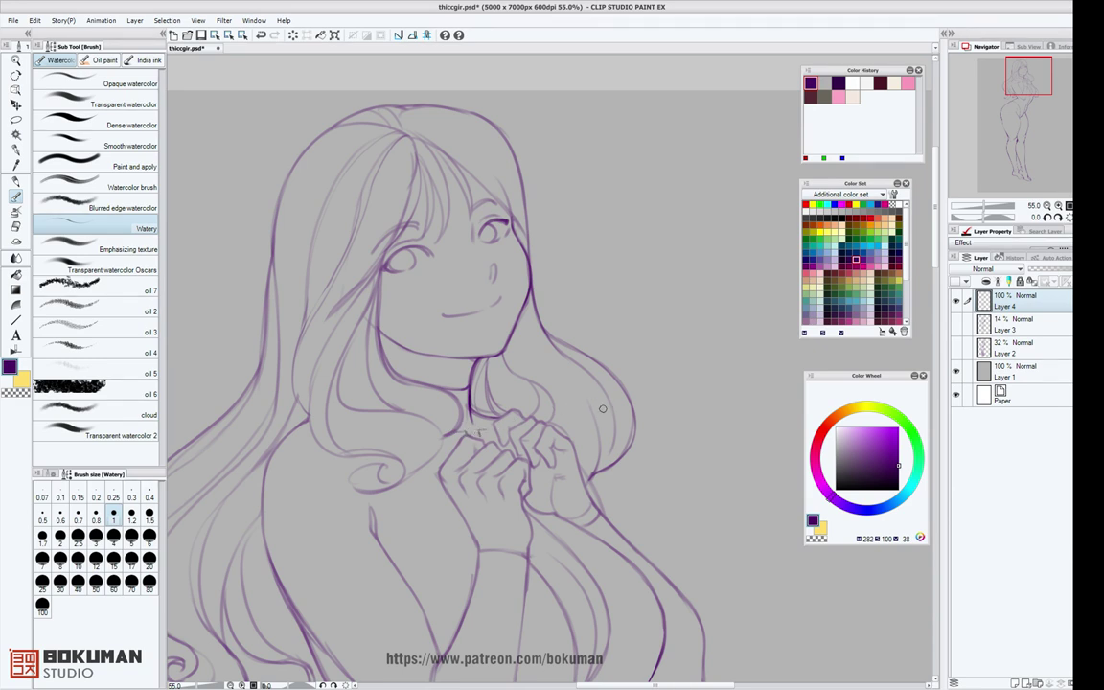
drag(475, 434, 497, 436)
Thin out the left-hand foot's heel outline with the Hard eraser at size 3.
drag(628, 475, 687, 225)
drag(711, 284, 599, 238)
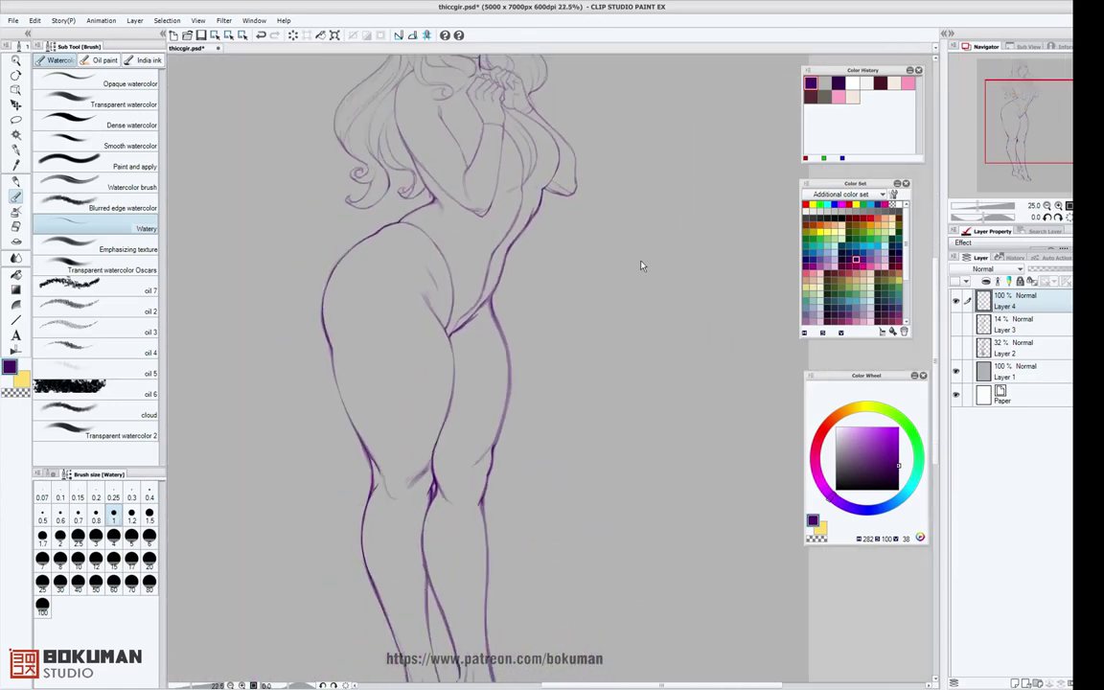
scroll(655, 268, down, 1)
drag(656, 297, 595, 398)
drag(536, 477, 562, 221)
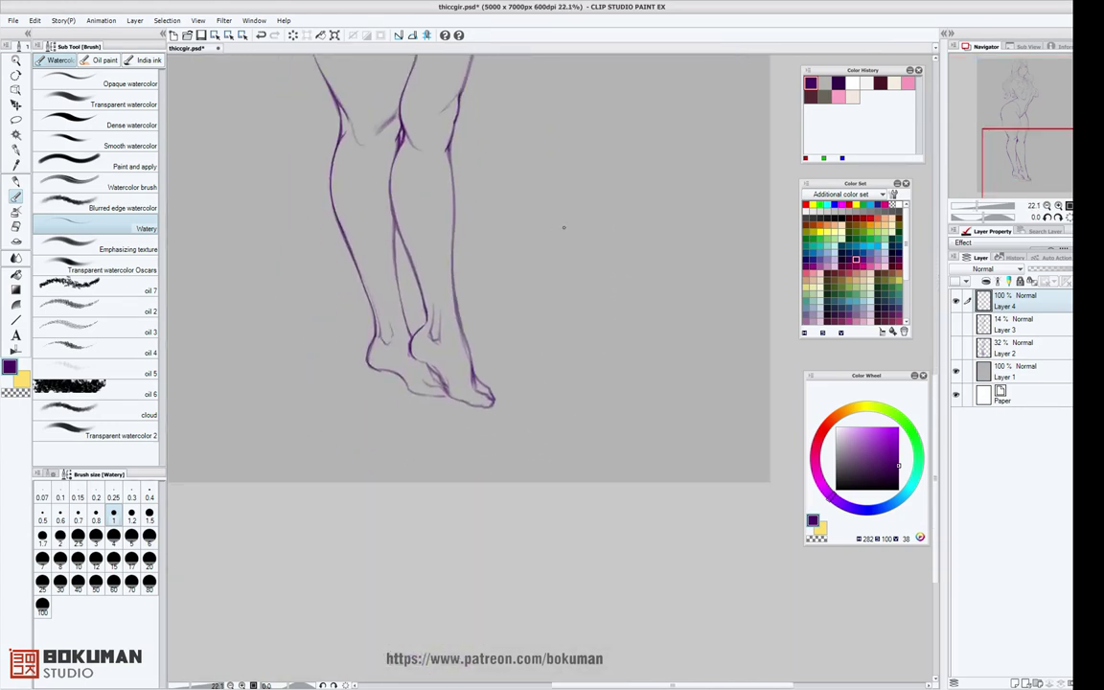
scroll(557, 249, up, 2)
click(18, 224)
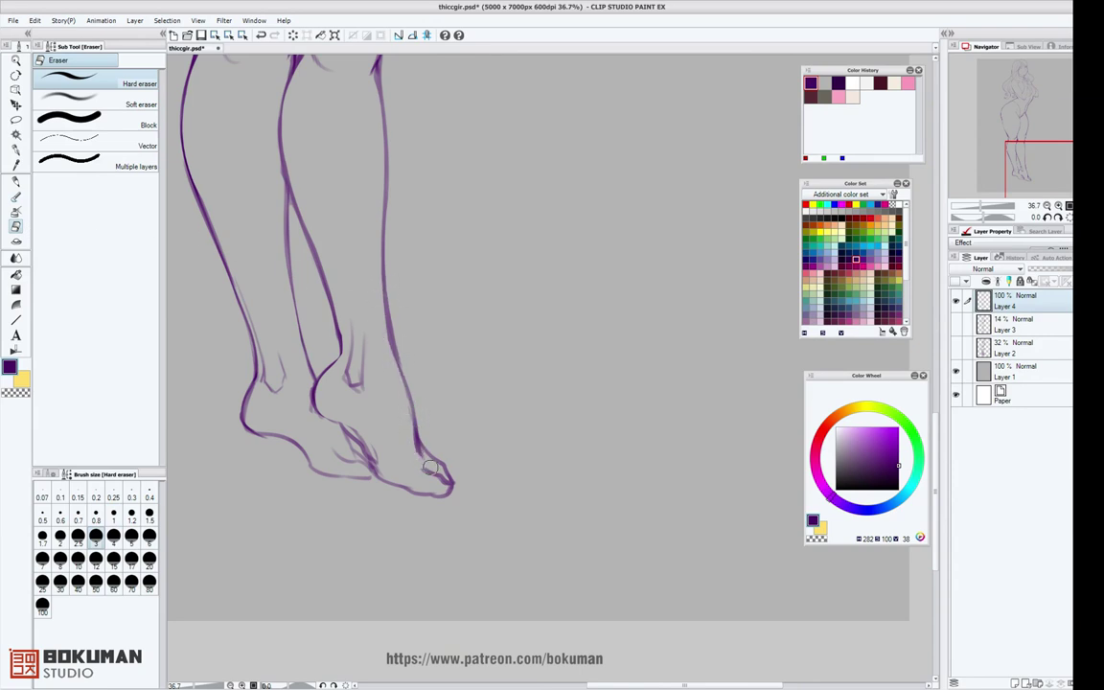
drag(256, 384, 265, 428)
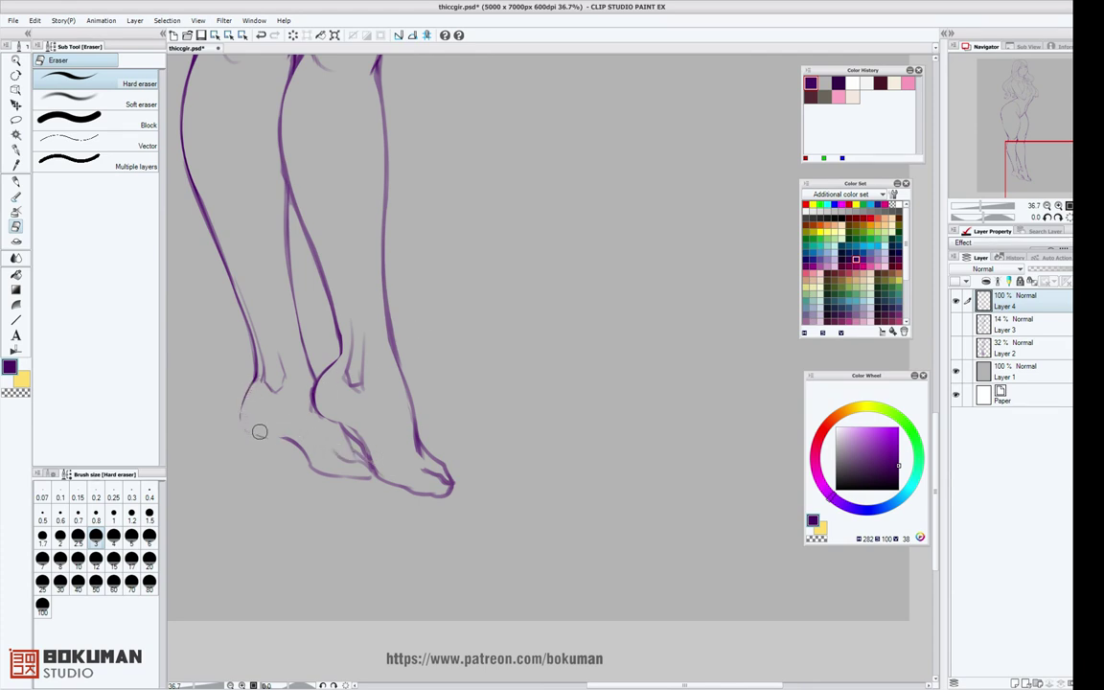
Redraw the left-hand foot's heel and sole with the Watery brush at size 2 and strengthen the right-hand foot's arch.
key(b)
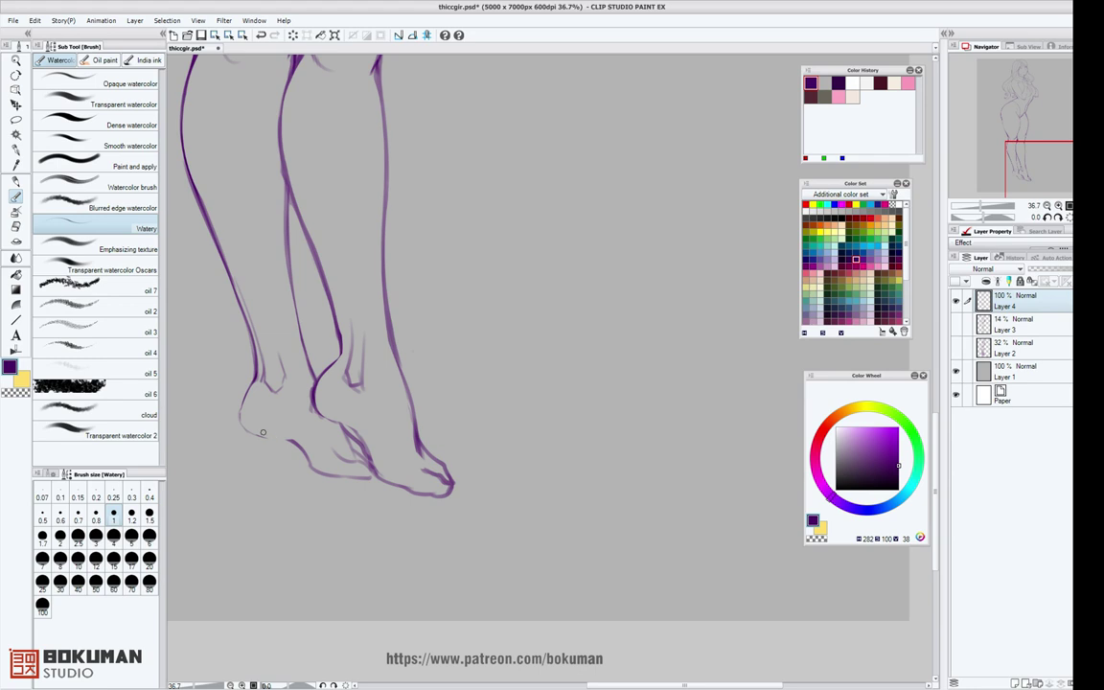
key(bracketright)
key(bracketright)
key(bracketright)
key(bracketright)
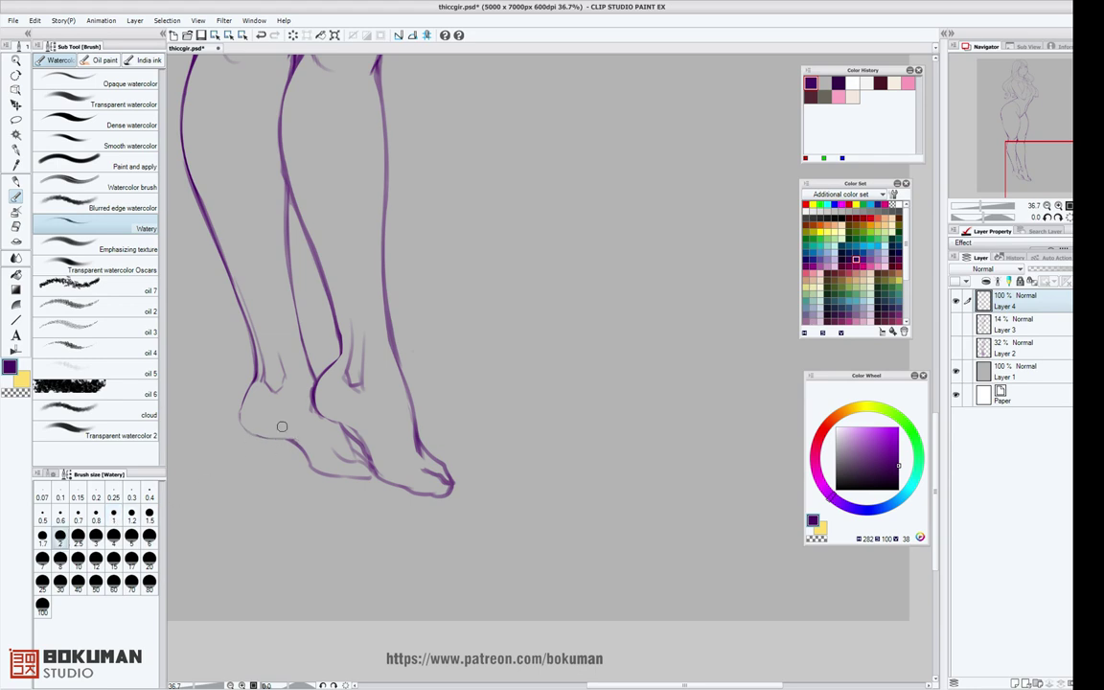
mouse_move(241, 409)
mouse_down()
mouse_move(257, 433)
mouse_move(351, 460)
mouse_move(320, 475)
mouse_up()
mouse_move(321, 415)
mouse_down()
mouse_move(364, 440)
mouse_move(384, 478)
mouse_up()
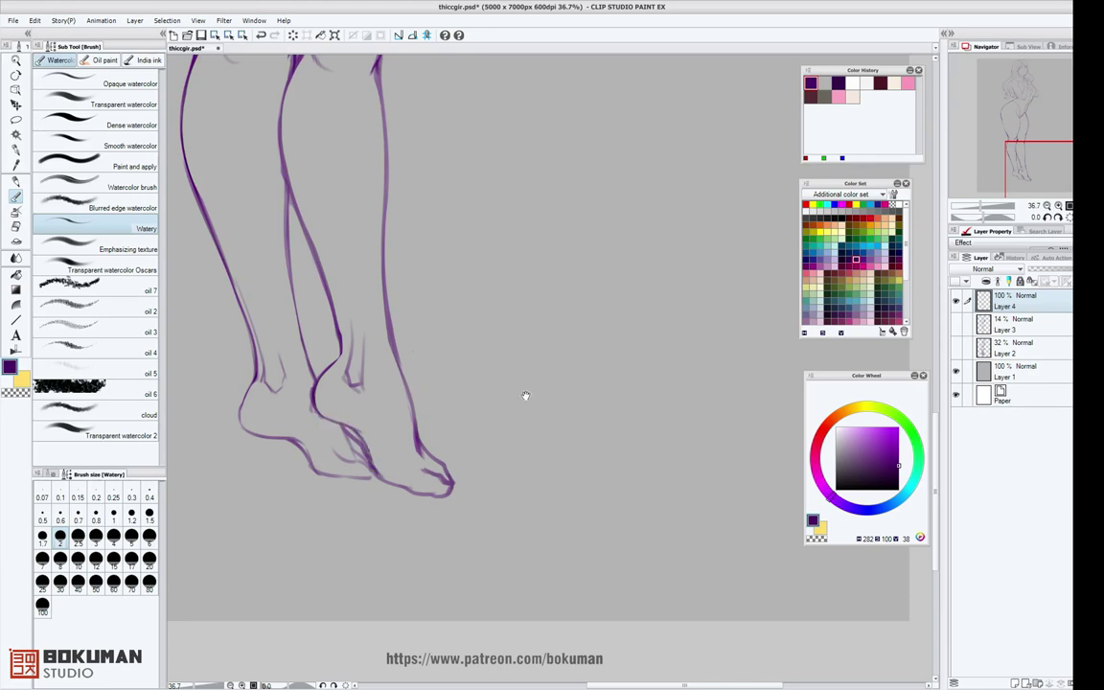
Draw a tall stiletto heel beneath the right-hand foot, undoing the first strokes.
mouse_move(527, 389)
mouse_down()
mouse_move(601, 302)
mouse_move(621, 301)
mouse_up()
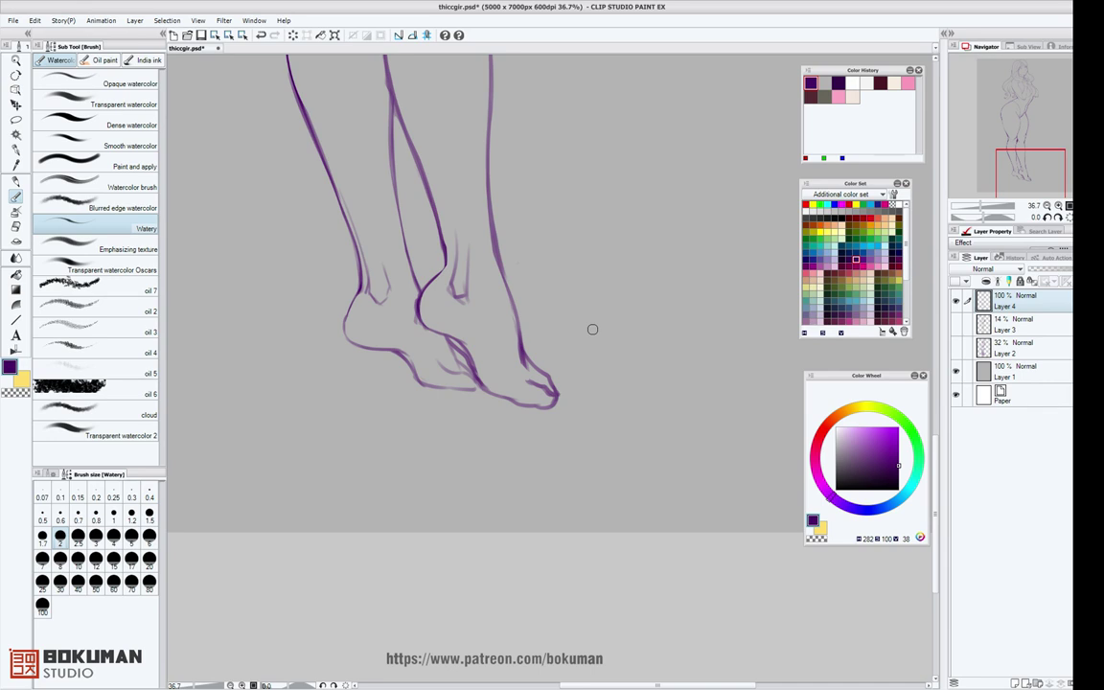
drag(443, 246, 445, 273)
mouse_move(443, 397)
mouse_down()
mouse_move(425, 333)
mouse_move(442, 414)
mouse_up()
key(ctrl+z)
key(ctrl+z)
drag(419, 317, 442, 415)
drag(442, 336, 450, 422)
drag(441, 344, 444, 424)
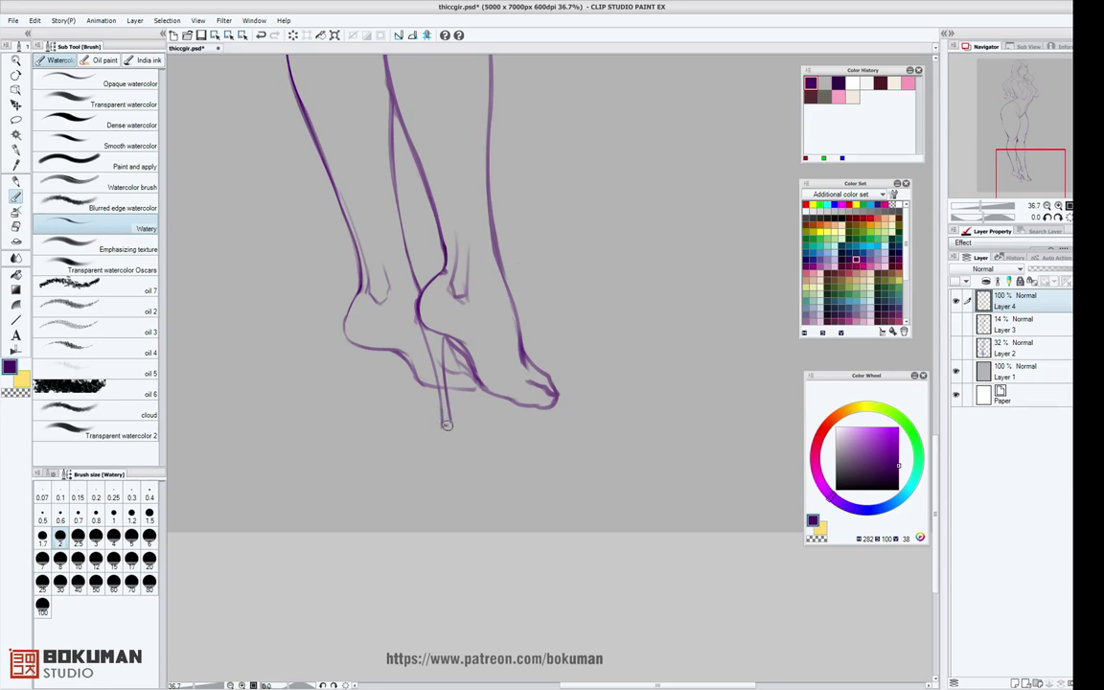
drag(441, 356, 447, 336)
Draw the right-hand shoe's arch, toe strap and thick front platform around the toes.
drag(444, 339, 480, 390)
drag(526, 360, 481, 384)
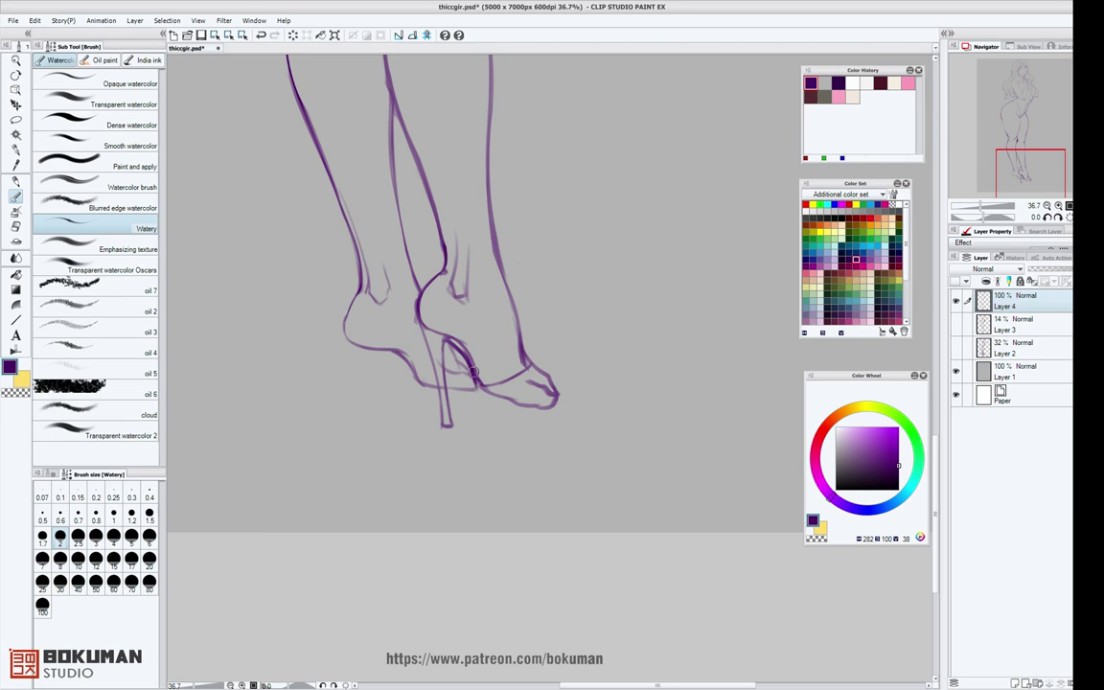
mouse_move(473, 374)
mouse_down()
mouse_move(484, 423)
mouse_move(564, 418)
mouse_up()
key(ctrl+z)
drag(485, 425, 563, 426)
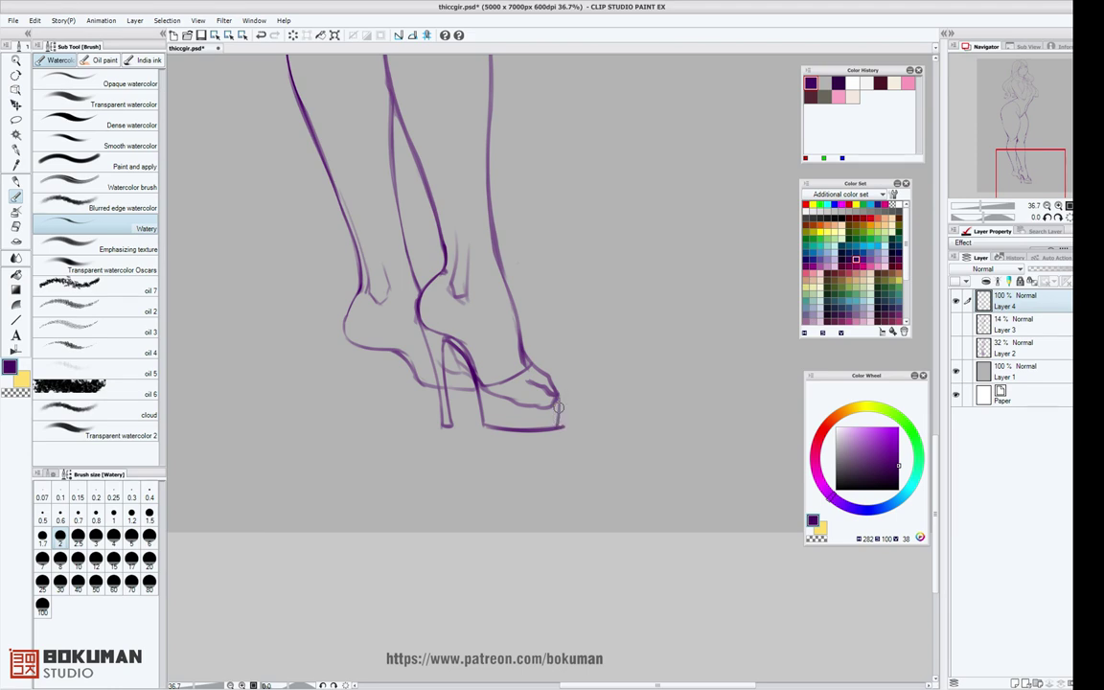
drag(479, 391, 553, 401)
mouse_move(528, 356)
mouse_down()
mouse_move(565, 384)
mouse_move(564, 425)
mouse_up()
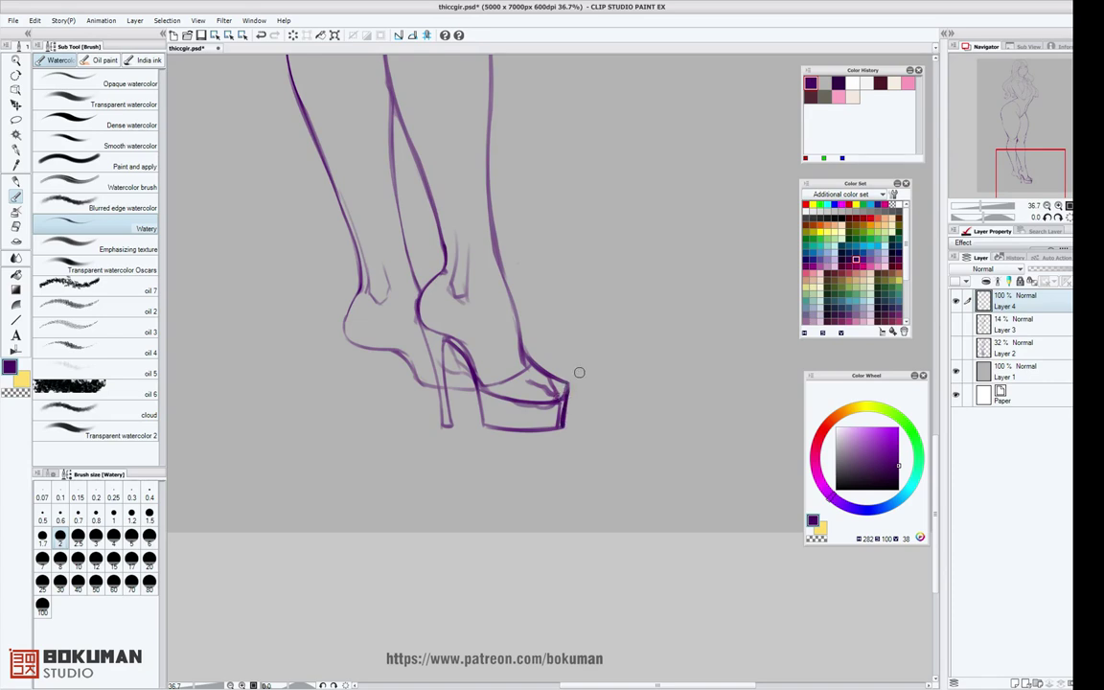
Draw a matching stiletto heel beneath the left-hand foot and strengthen the foot's heel outline.
drag(349, 343, 371, 412)
mouse_move(359, 295)
mouse_down()
mouse_move(345, 323)
mouse_move(409, 346)
mouse_move(367, 338)
mouse_move(415, 366)
mouse_move(367, 354)
mouse_move(384, 352)
mouse_move(384, 410)
mouse_up()
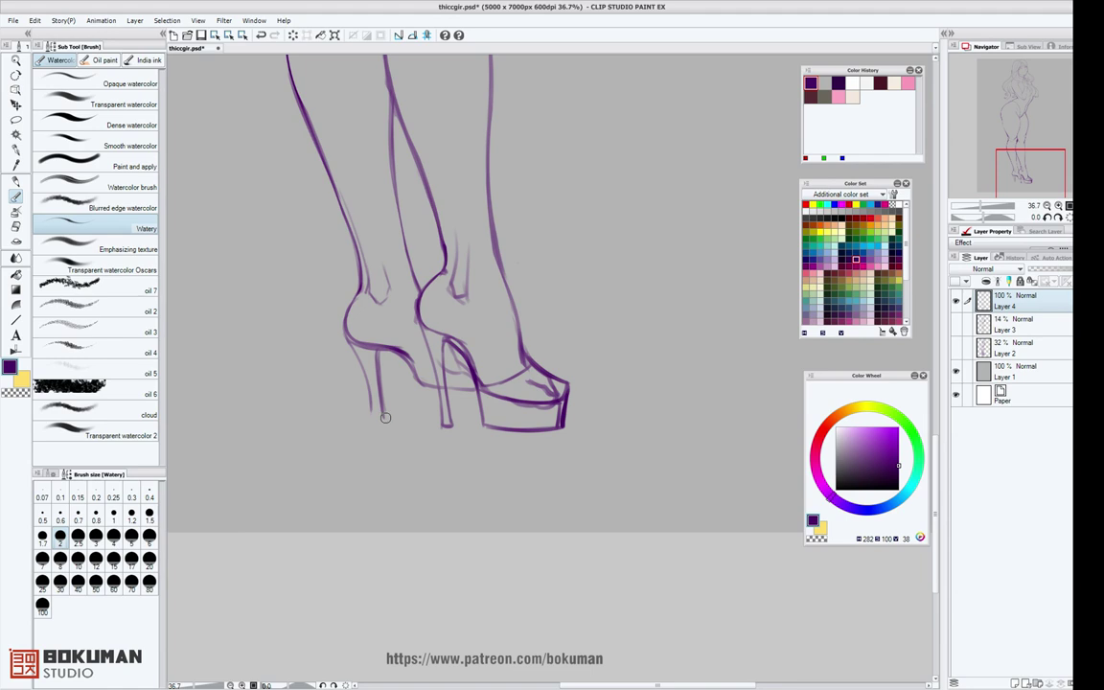
drag(380, 351, 377, 421)
Sketch the left-hand shoe's arch and front platform behind the right-hand heel, undoing unwanted strokes.
drag(391, 351, 413, 389)
drag(398, 355, 407, 394)
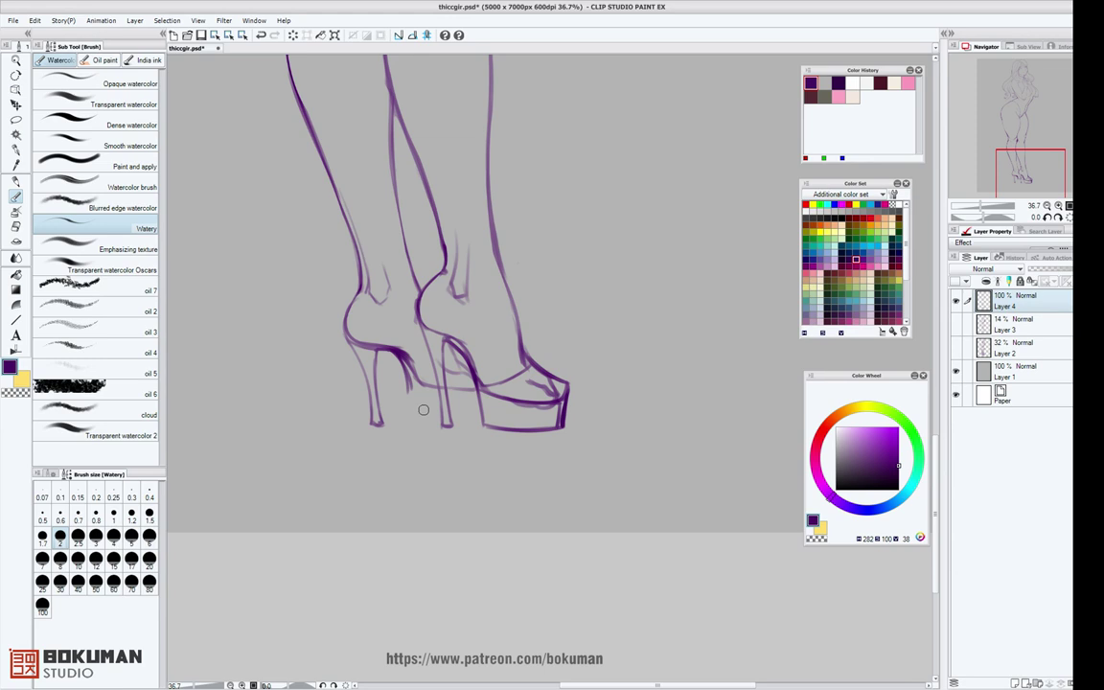
key(ctrl+z)
mouse_move(443, 341)
mouse_down()
mouse_move(466, 415)
mouse_move(491, 423)
mouse_up()
mouse_move(402, 356)
mouse_down()
mouse_move(416, 420)
mouse_move(474, 418)
mouse_up()
key(ctrl+z)
Lasso the right-hand lower leg and shoe, shift them slightly downward with a transform, and clear the selection.
mouse_move(594, 293)
mouse_down()
mouse_move(553, 383)
mouse_move(556, 366)
mouse_move(570, 387)
mouse_up()
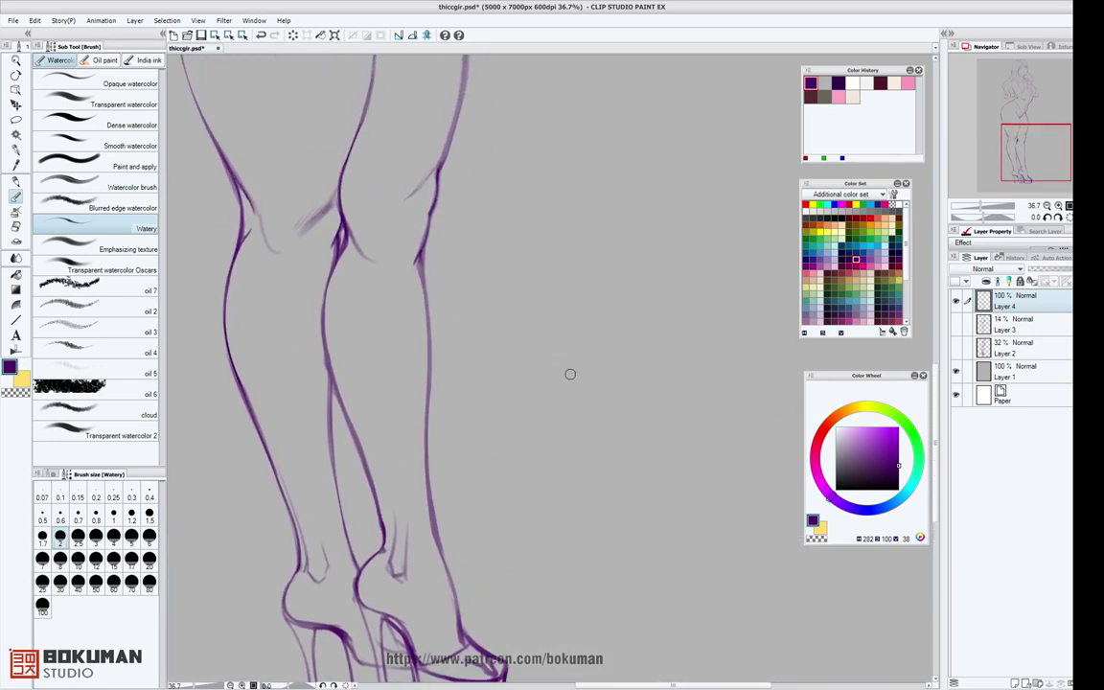
scroll(576, 370, down, 4)
mouse_move(587, 320)
mouse_down()
mouse_move(555, 401)
mouse_move(572, 322)
mouse_up()
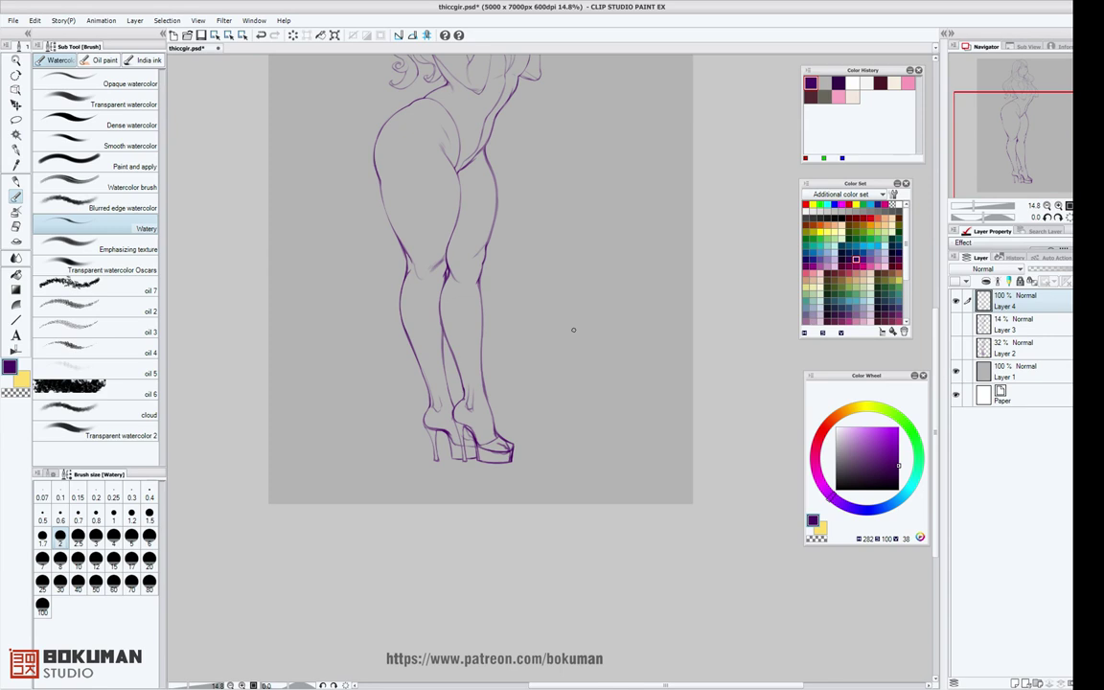
scroll(573, 330, up, 2)
key(m)
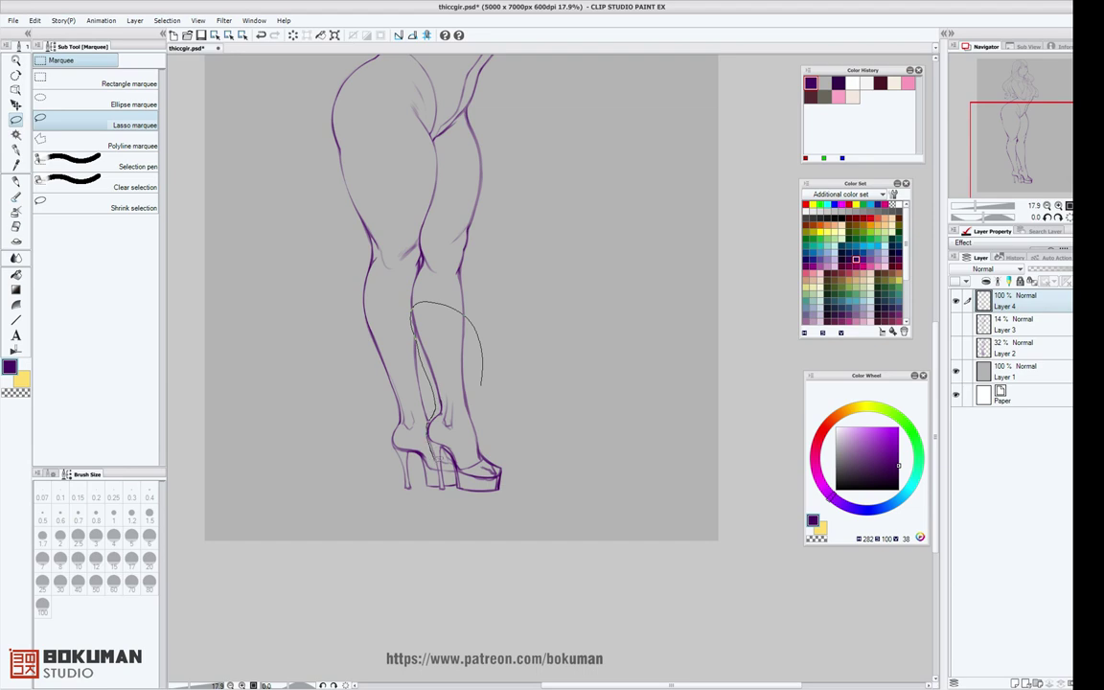
drag(493, 391, 483, 385)
click(485, 516)
drag(464, 504, 464, 510)
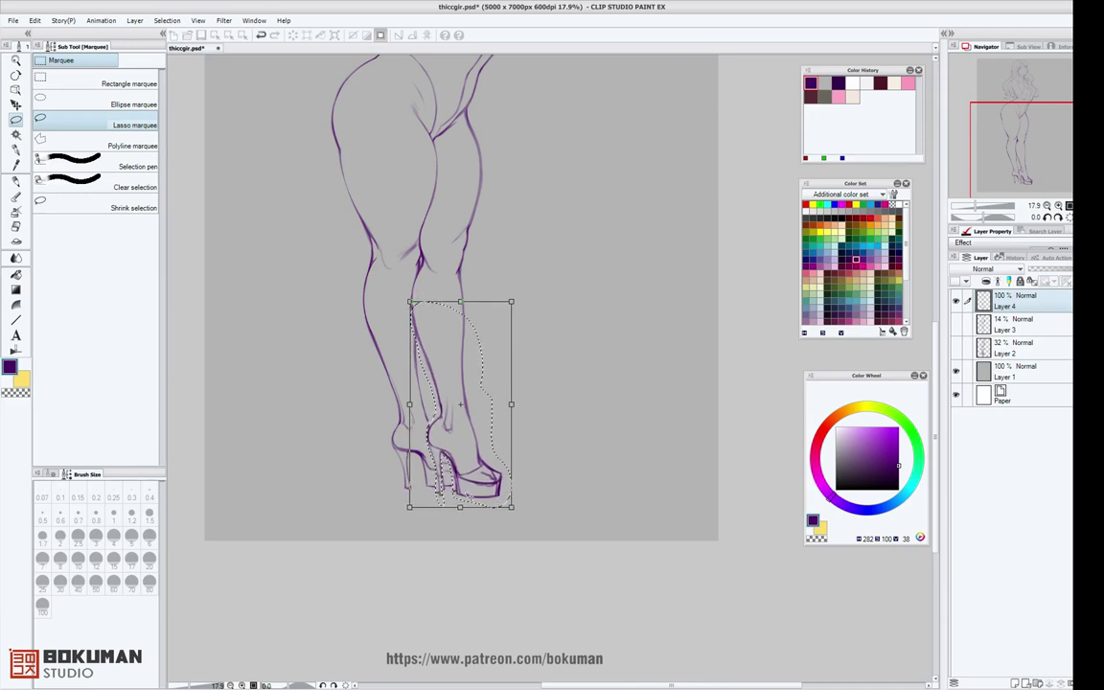
key(Return)
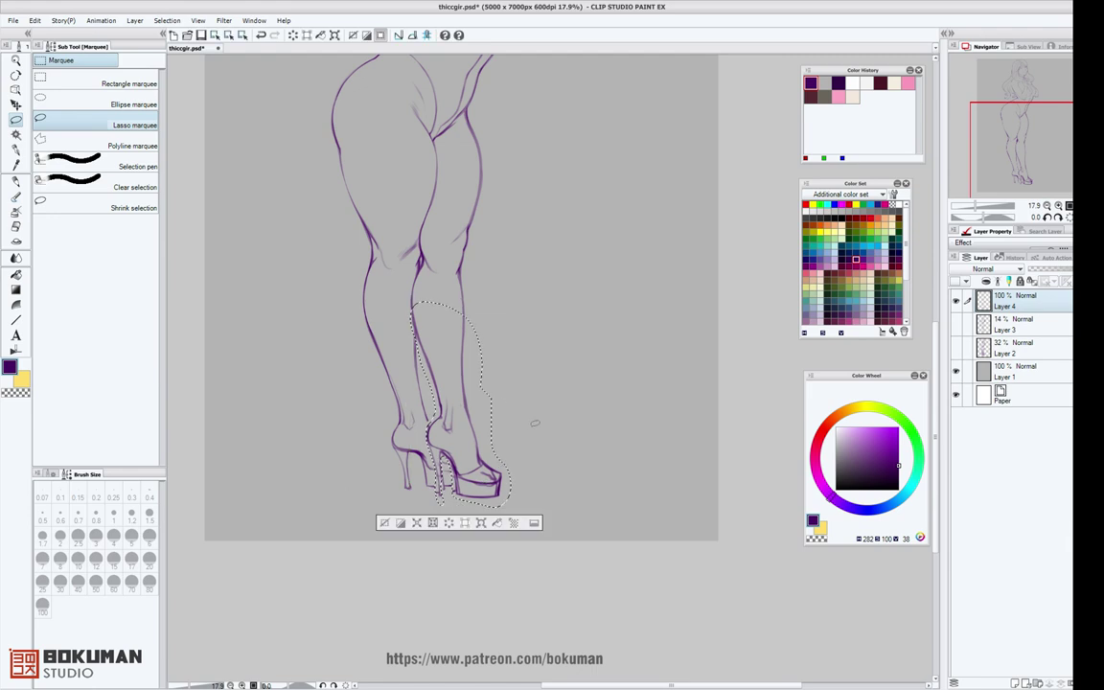
click(533, 425)
Erase the doubled line behind the left-hand ankle and strengthen the heels, arches and platforms of both shoes with the Watery brush.
scroll(513, 449, up, 5)
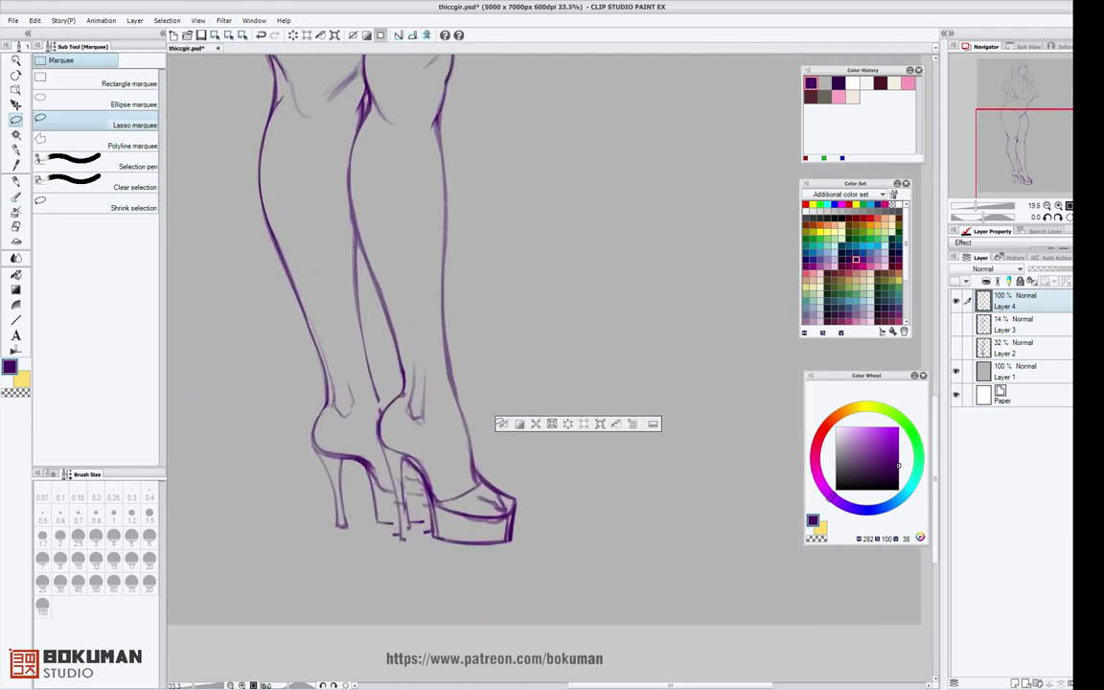
key(e)
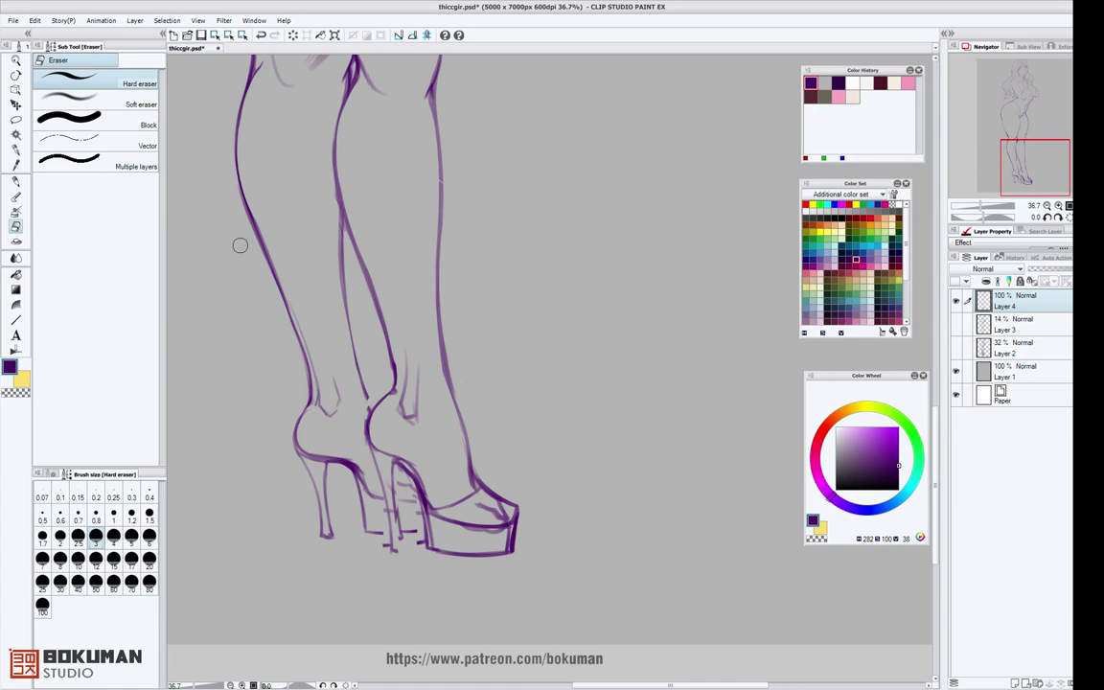
key(b)
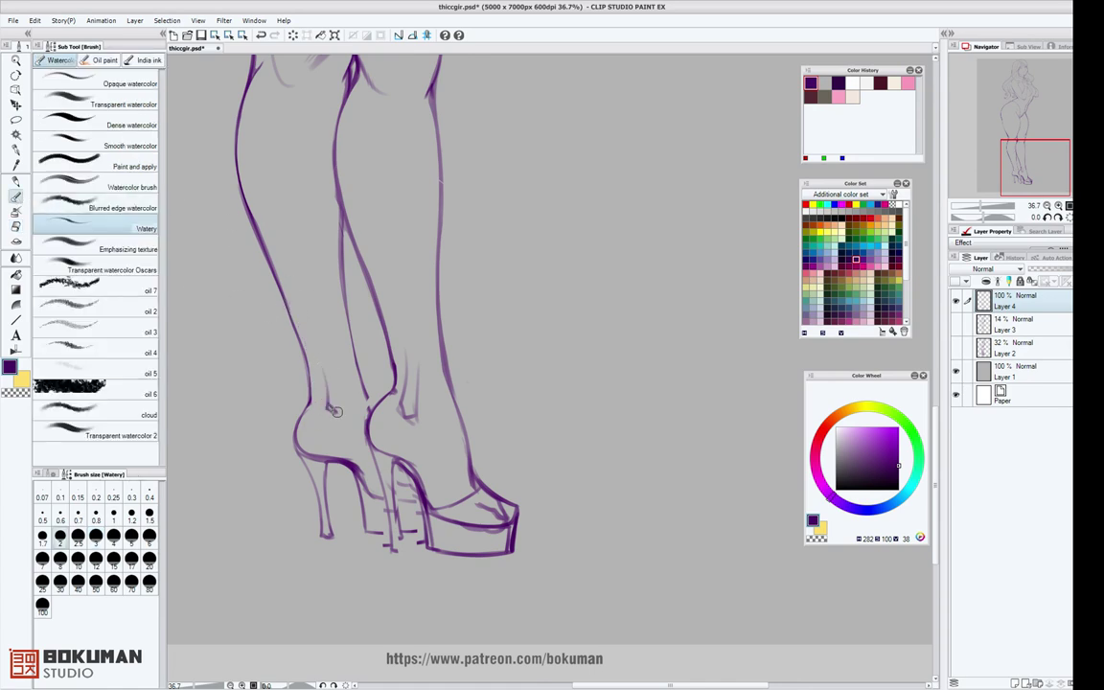
mouse_move(393, 371)
mouse_down()
mouse_move(365, 427)
mouse_move(398, 545)
mouse_up()
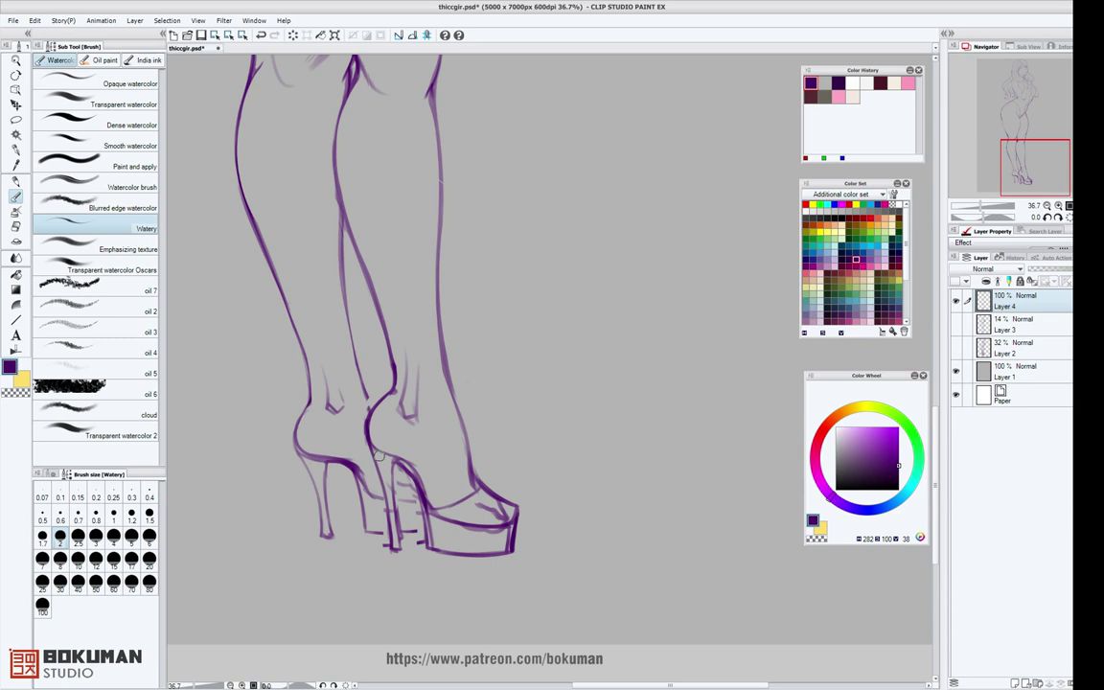
mouse_move(370, 428)
mouse_down()
mouse_move(402, 460)
mouse_move(424, 532)
mouse_move(369, 532)
mouse_move(426, 531)
mouse_up()
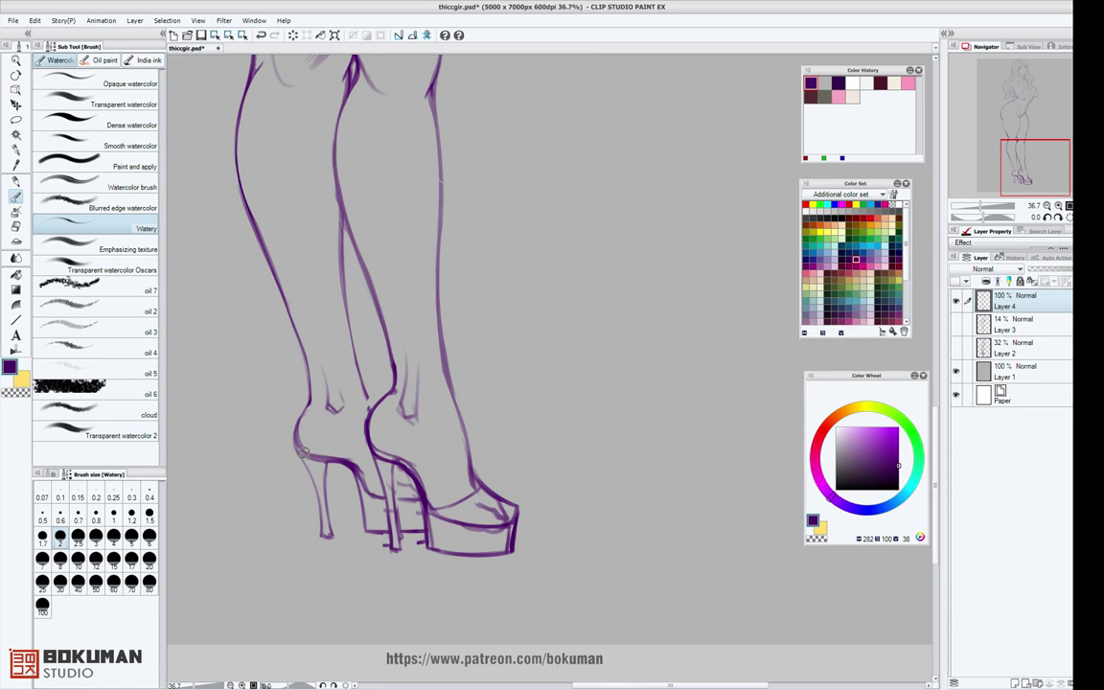
mouse_move(297, 457)
mouse_down()
mouse_move(345, 461)
mouse_move(302, 457)
mouse_move(311, 474)
mouse_move(299, 457)
mouse_move(321, 496)
mouse_up()
mouse_move(372, 462)
mouse_down()
mouse_move(385, 487)
mouse_move(418, 488)
mouse_up()
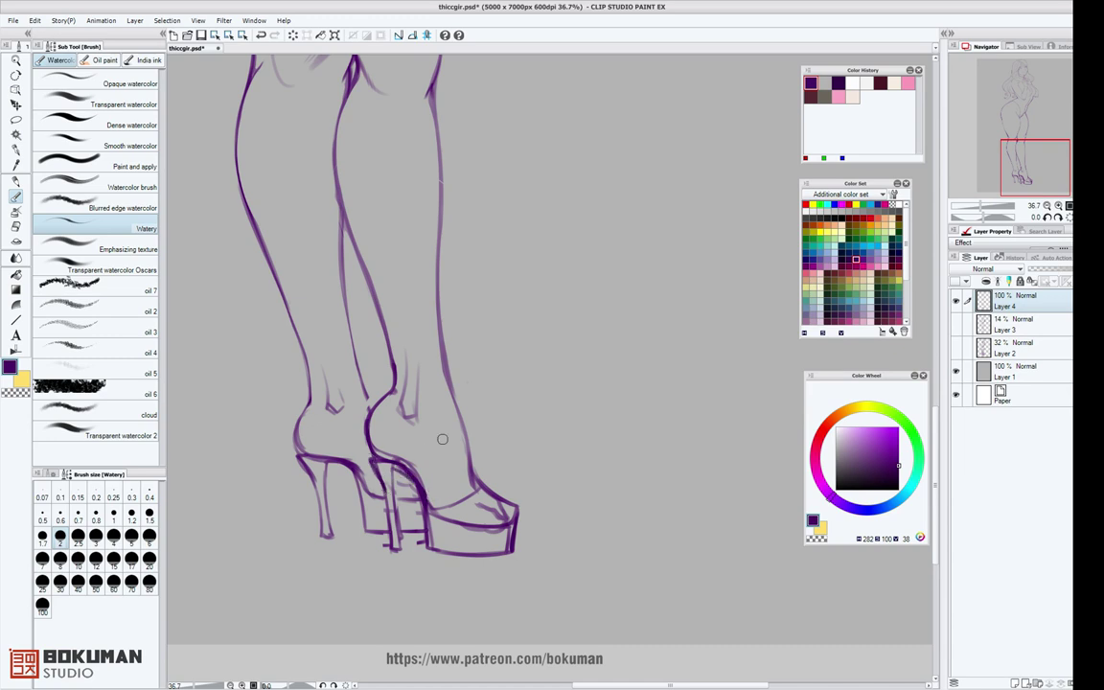
Draw a small two-loop bow on the instep of the right-hand shoe.
drag(457, 453, 472, 470)
mouse_move(456, 453)
mouse_down()
mouse_move(474, 491)
mouse_move(489, 471)
mouse_move(486, 482)
mouse_up()
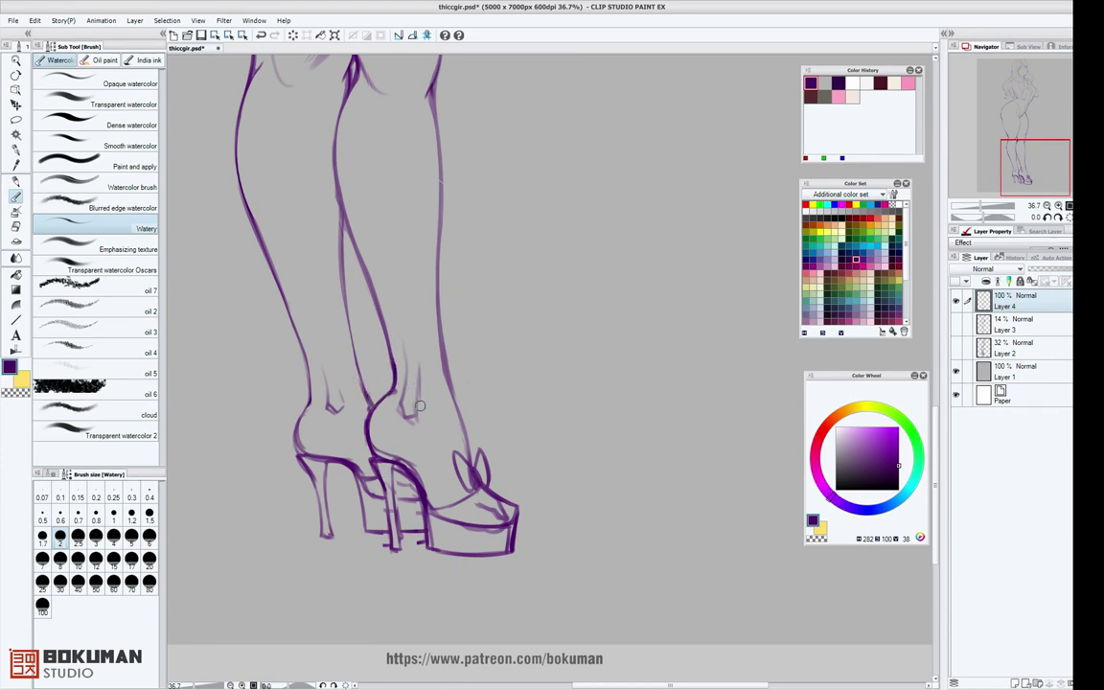
Draw the right-hand ankle bone mark, and erase its doubled strokes and the stray lines around the right-hand shoe's heel and platform.
mouse_move(404, 401)
mouse_down()
mouse_move(424, 359)
mouse_move(424, 394)
mouse_up()
key(e)
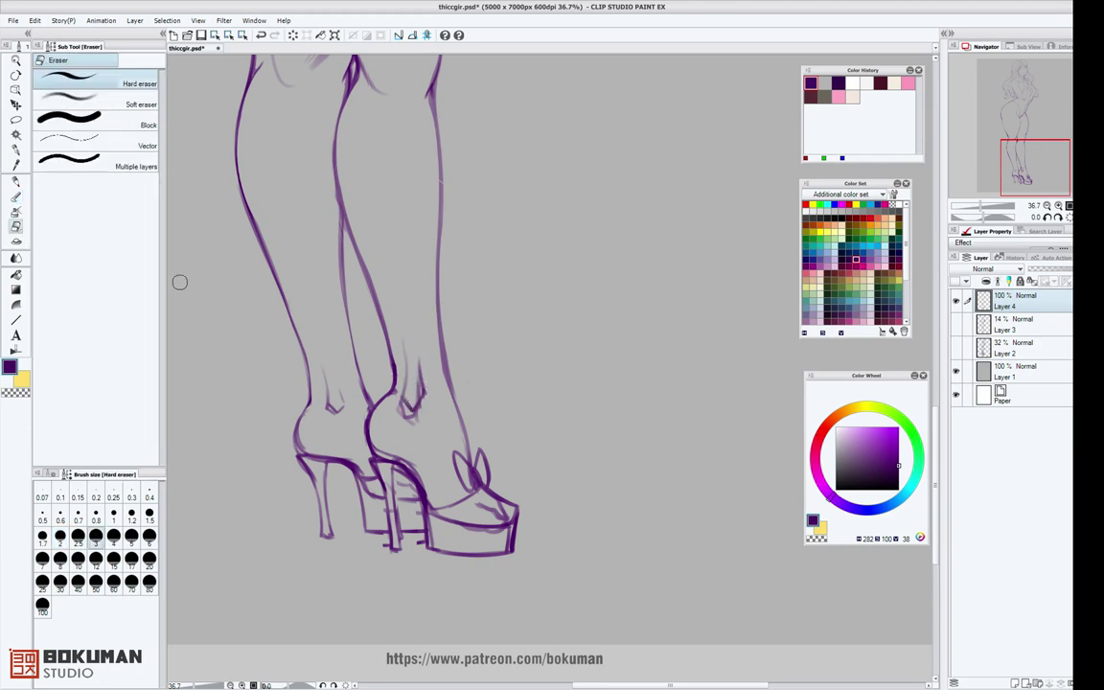
mouse_move(418, 420)
mouse_down()
mouse_move(416, 357)
mouse_move(414, 404)
mouse_move(430, 384)
mouse_move(411, 408)
mouse_up()
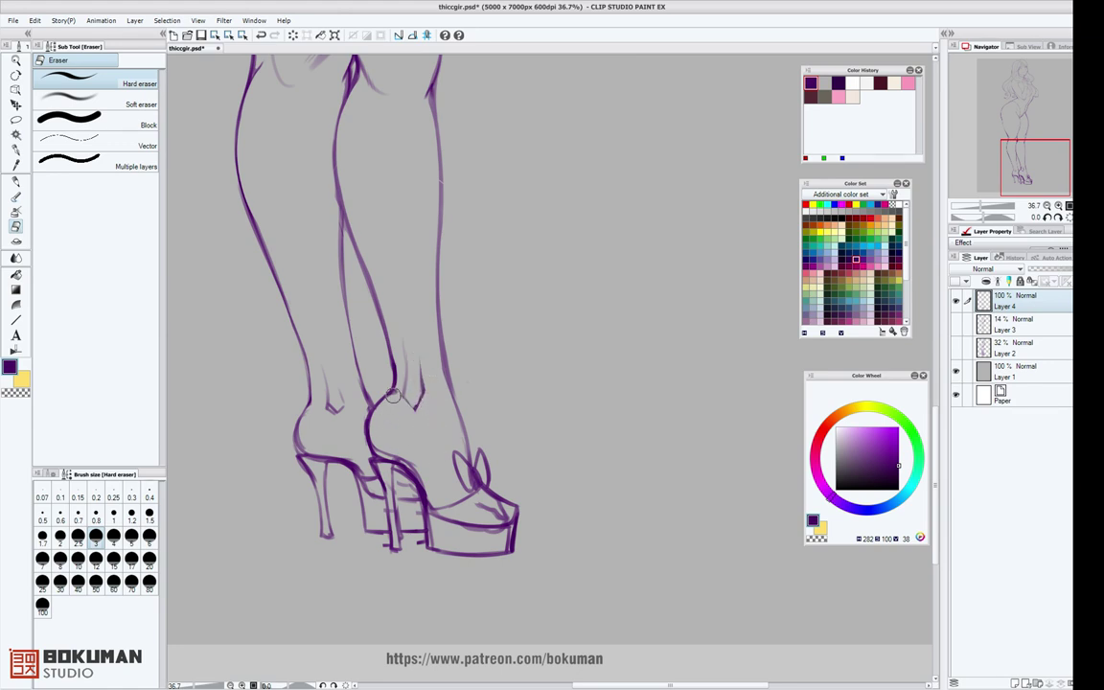
drag(388, 449, 428, 483)
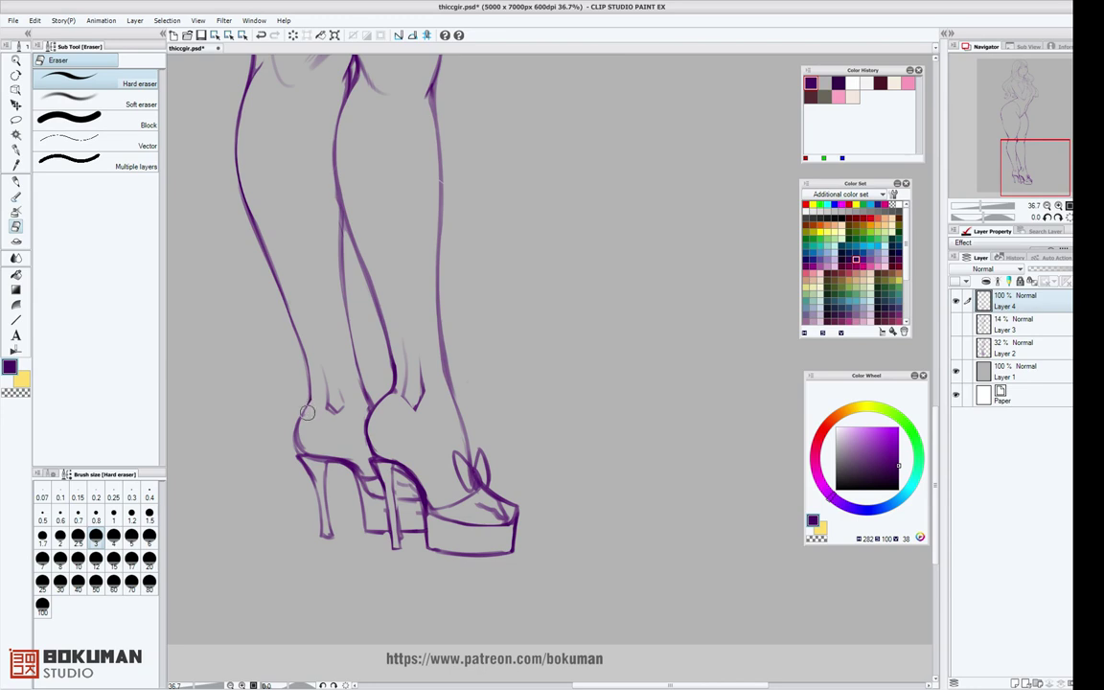
Thin and clean the outlines around both ankles and lower legs with the Hard eraser.
mouse_move(354, 372)
mouse_down()
mouse_move(369, 410)
mouse_move(360, 437)
mouse_up()
drag(366, 290, 390, 384)
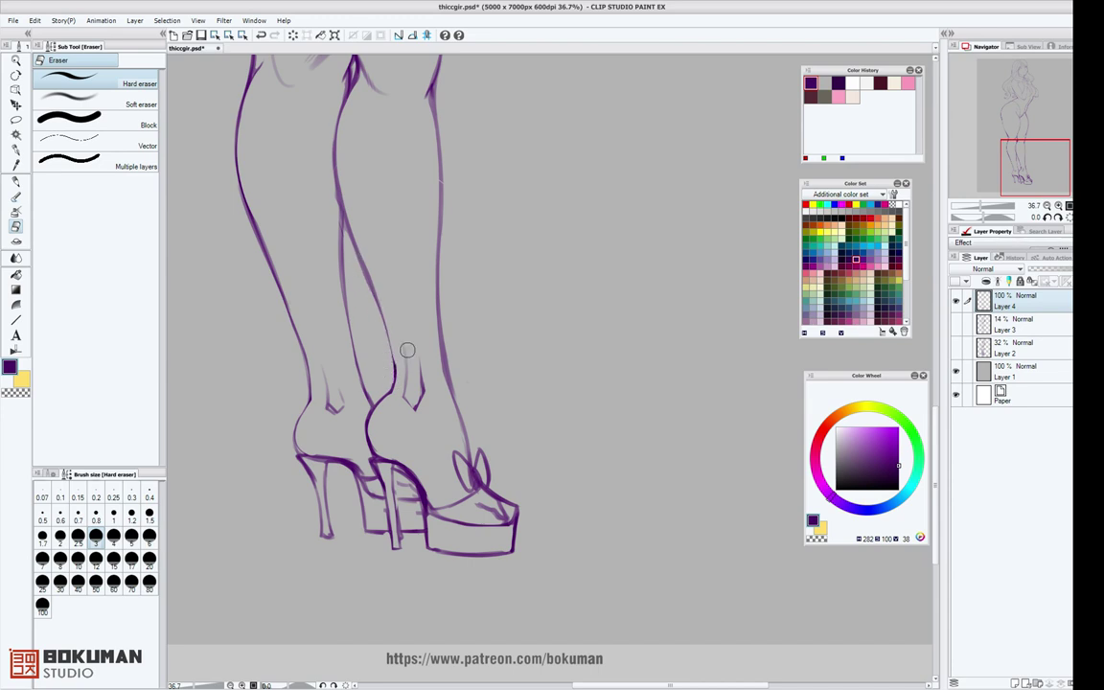
drag(445, 316, 463, 403)
Strengthen the calf outlines and the front edge of the right-hand shoe's platform with the Watery brush.
click(15, 196)
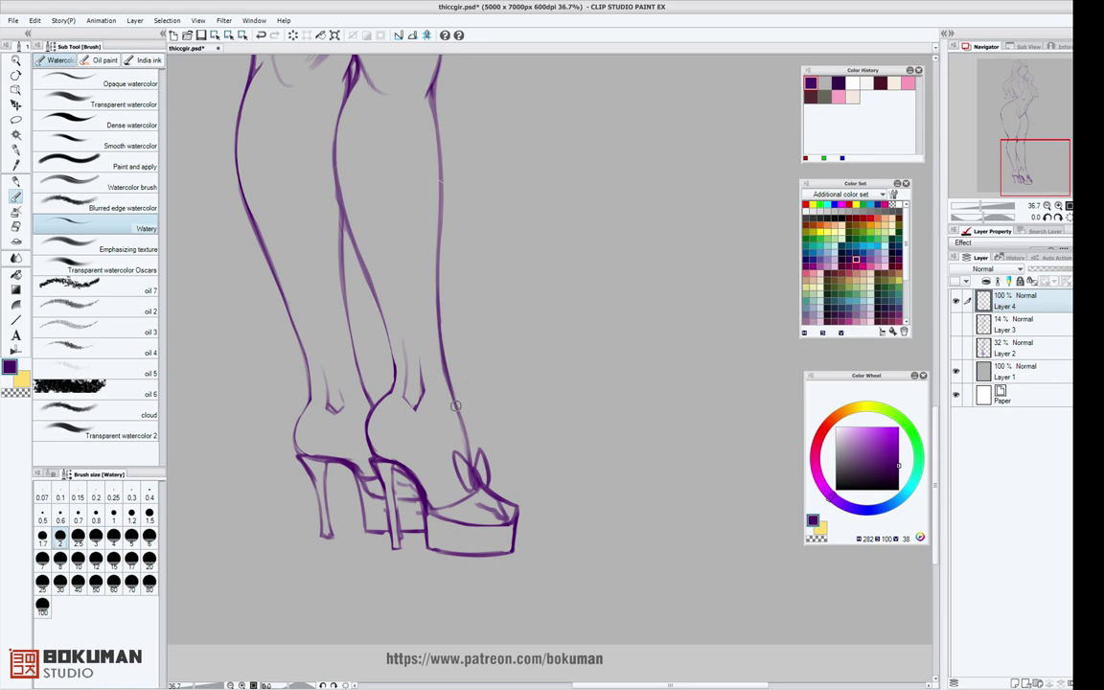
mouse_move(489, 488)
mouse_down()
mouse_move(518, 503)
mouse_move(513, 543)
mouse_up()
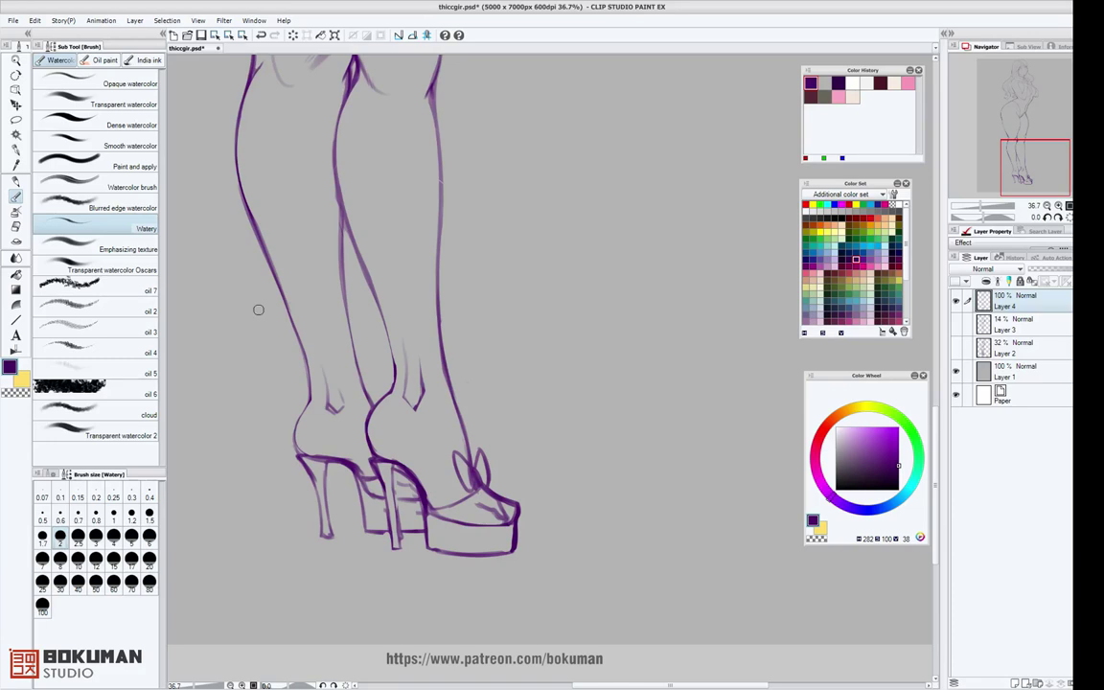
drag(259, 310, 276, 448)
mouse_move(365, 231)
mouse_down()
mouse_move(354, 313)
mouse_move(350, 271)
mouse_move(370, 381)
mouse_up()
mouse_move(355, 327)
mouse_down()
mouse_move(408, 496)
mouse_move(408, 531)
mouse_up()
drag(452, 258, 456, 340)
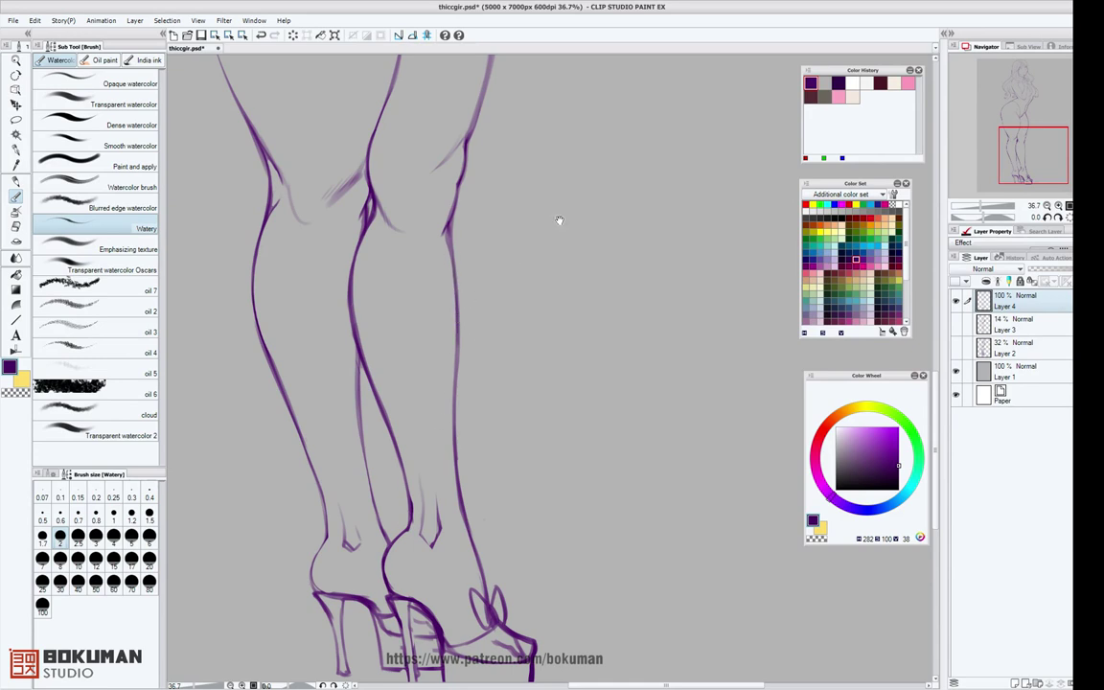
Erase the left-hand foot and shoe, including the overlapping right-hand heel, with the Hard eraser at size 17.
scroll(561, 288, up, 4)
scroll(561, 328, down, 5)
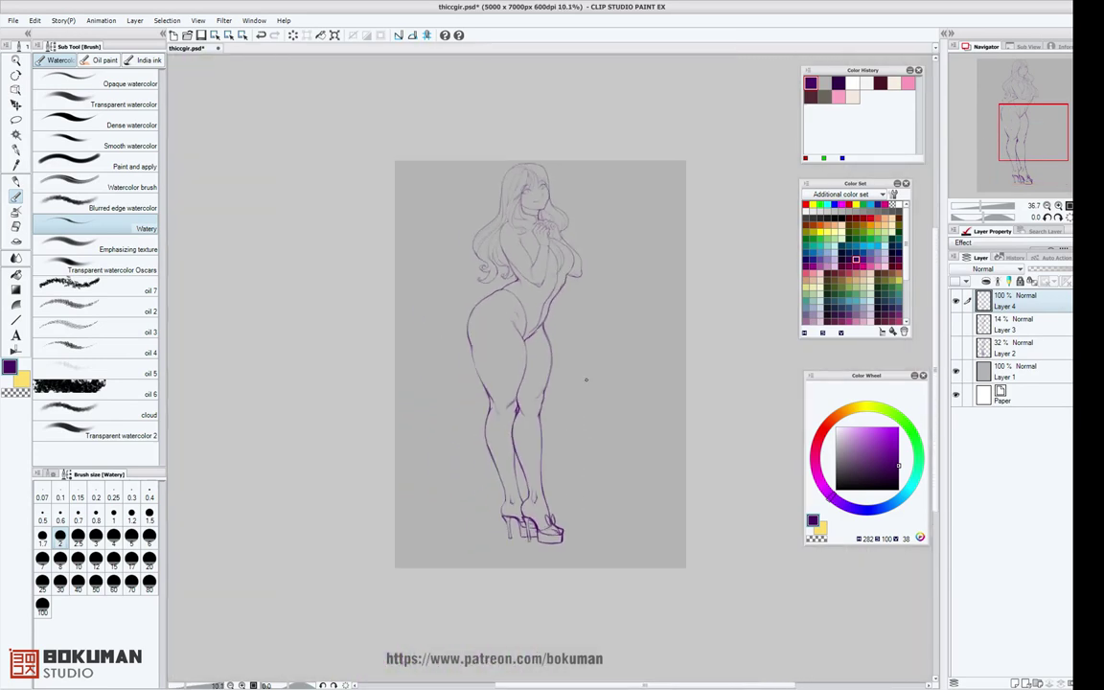
drag(606, 383, 564, 401)
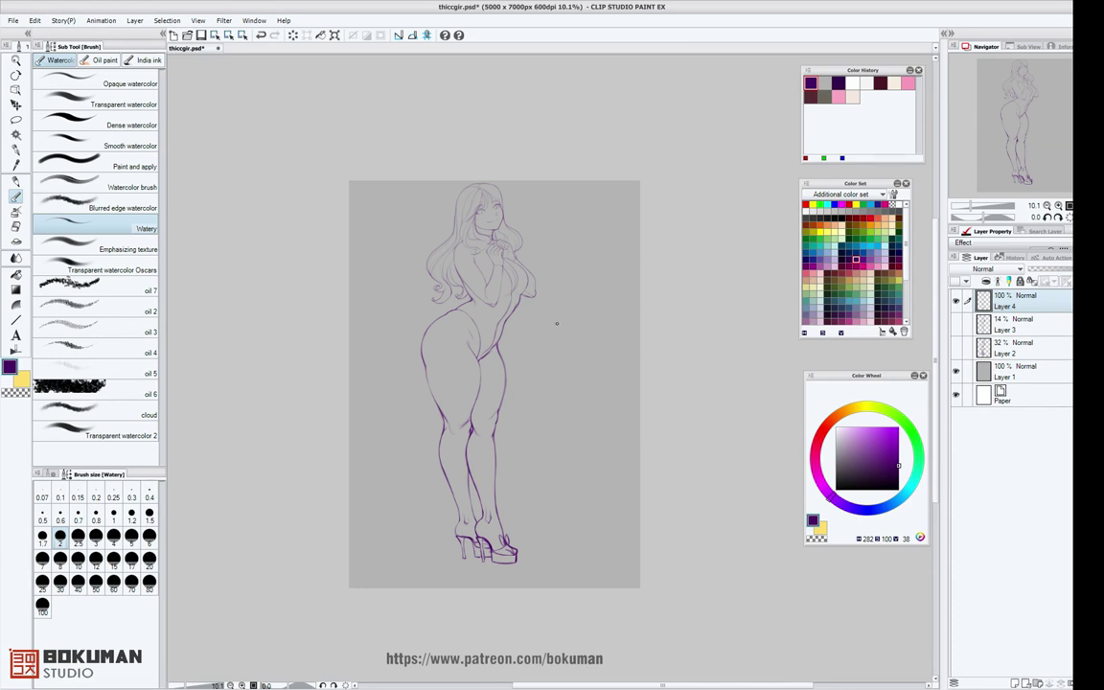
drag(528, 455, 505, 340)
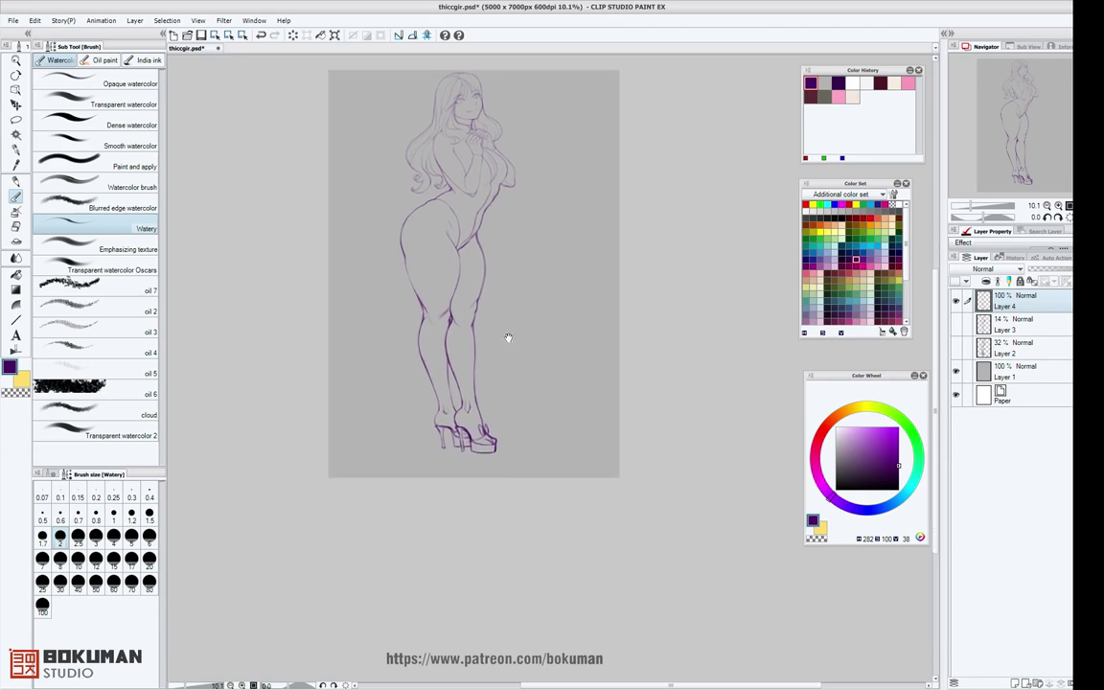
scroll(526, 350, up, 1)
scroll(534, 350, up, 1)
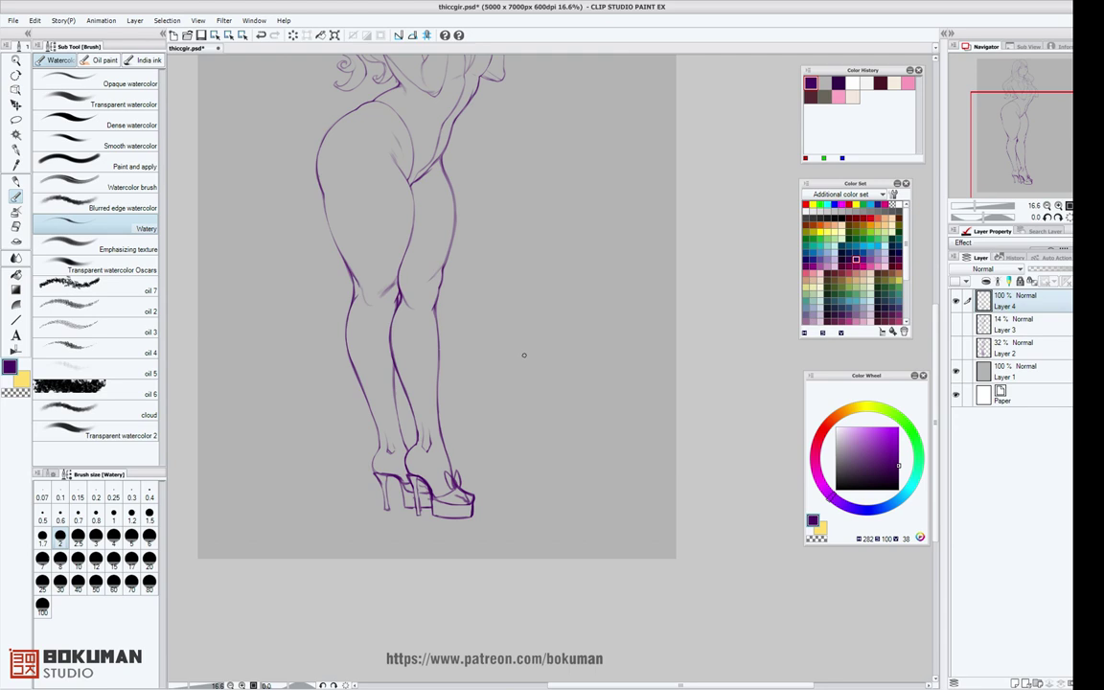
key(e)
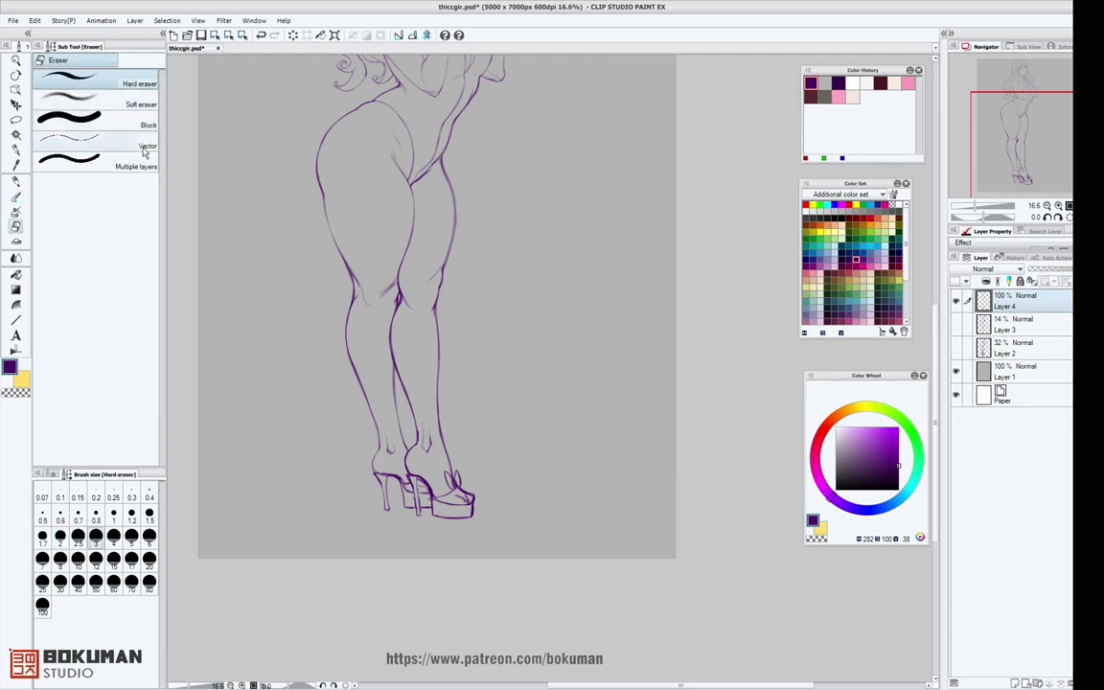
mouse_move(397, 517)
mouse_down()
mouse_move(377, 451)
mouse_move(395, 516)
mouse_move(396, 477)
mouse_move(412, 526)
mouse_move(421, 492)
mouse_move(417, 483)
mouse_move(421, 507)
mouse_move(418, 481)
mouse_move(423, 509)
mouse_move(405, 484)
mouse_move(402, 432)
mouse_move(382, 466)
mouse_move(372, 439)
mouse_up()
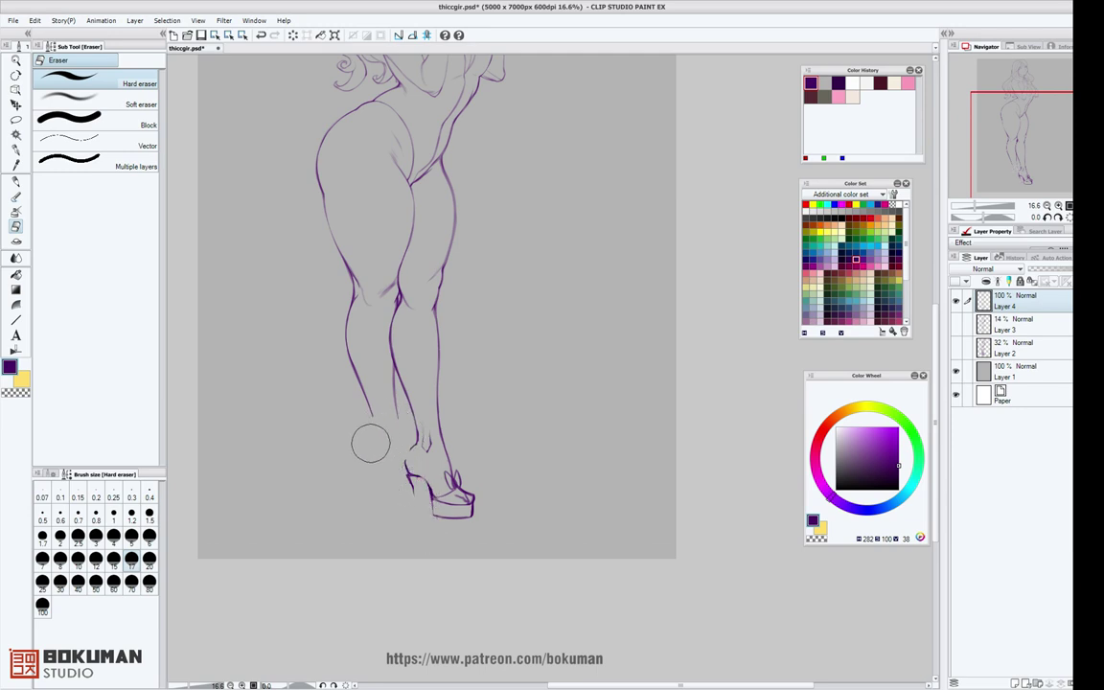
scroll(497, 406, up, 4)
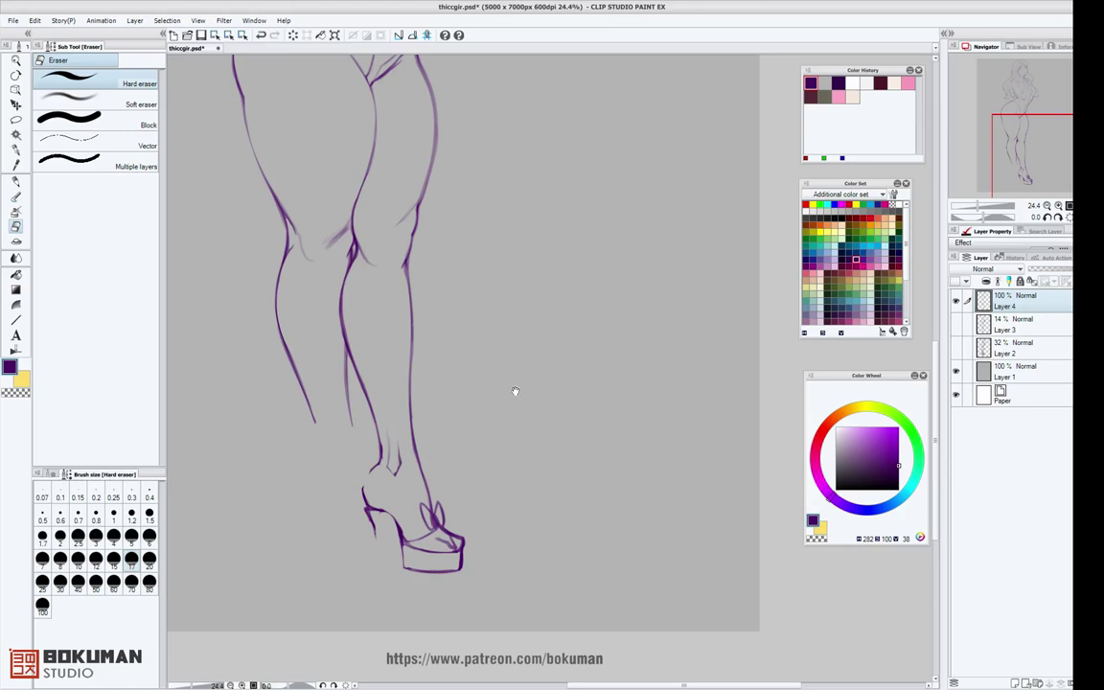
Redraw the right-hand shoe's heel with the Watery brush and sketch the left-hand leg's ankle lines.
drag(506, 374, 525, 252)
key(b)
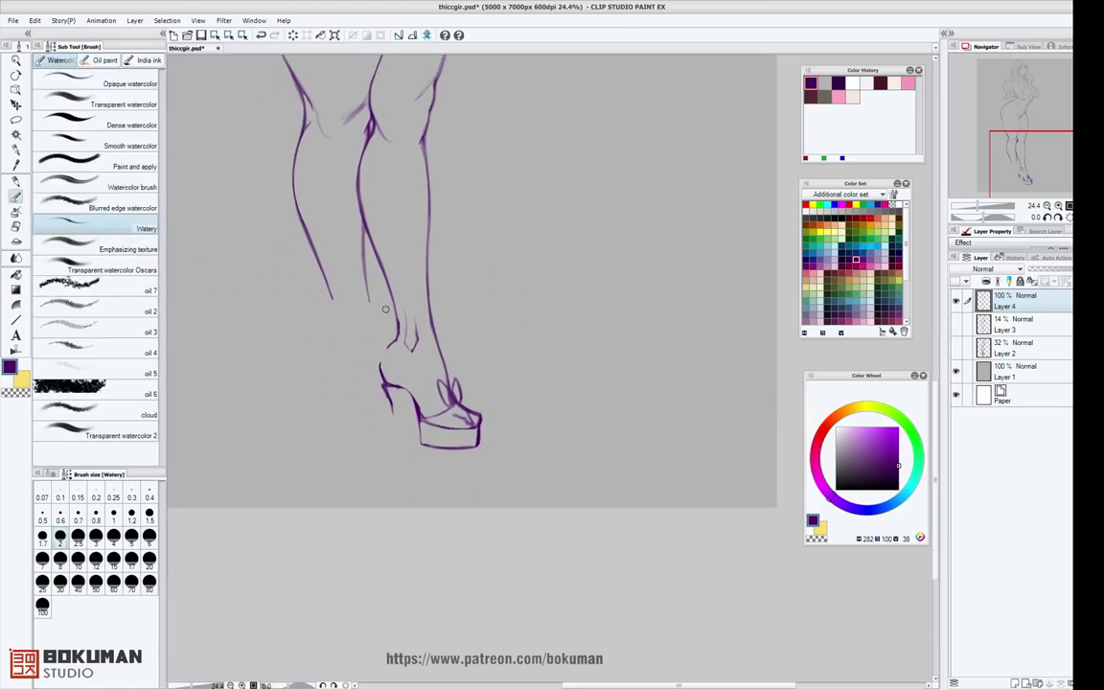
mouse_move(396, 335)
mouse_down()
mouse_move(417, 415)
mouse_move(393, 433)
mouse_move(397, 402)
mouse_move(398, 443)
mouse_up()
drag(334, 309, 366, 337)
drag(343, 301, 347, 334)
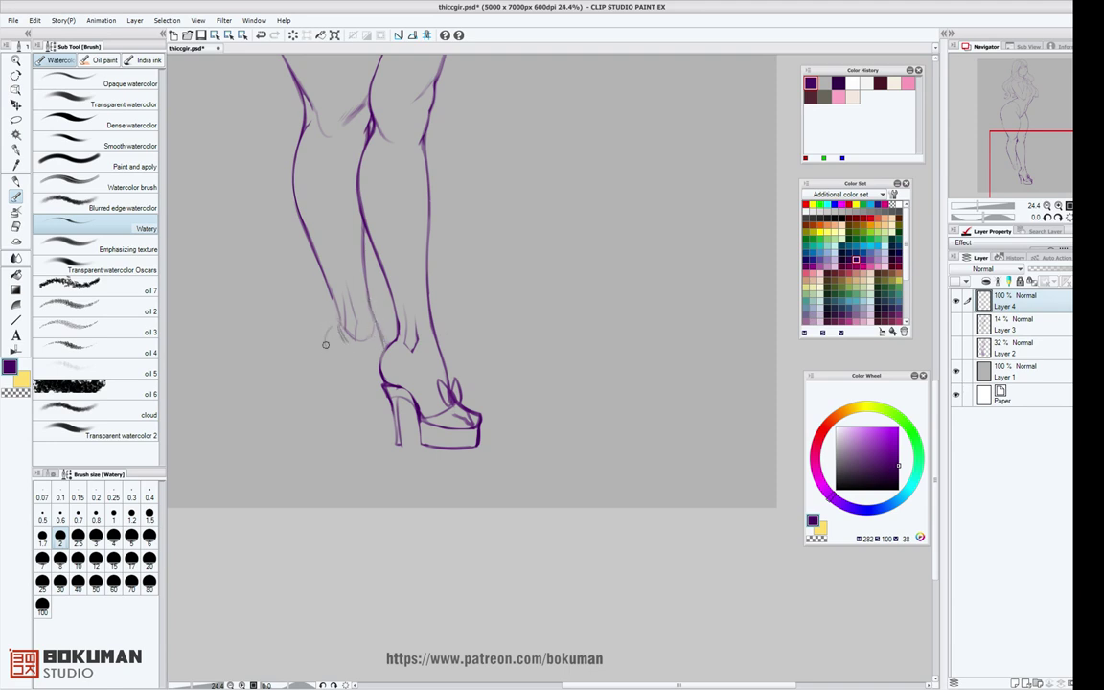
Sketch a new left-hand foot with a slanted high heel, arch and front platform behind the right-hand shoe.
drag(331, 331, 366, 389)
drag(338, 390, 355, 424)
mouse_move(335, 376)
mouse_down()
mouse_move(380, 437)
mouse_move(369, 411)
mouse_move(373, 428)
mouse_move(419, 438)
mouse_up()
drag(346, 386, 356, 427)
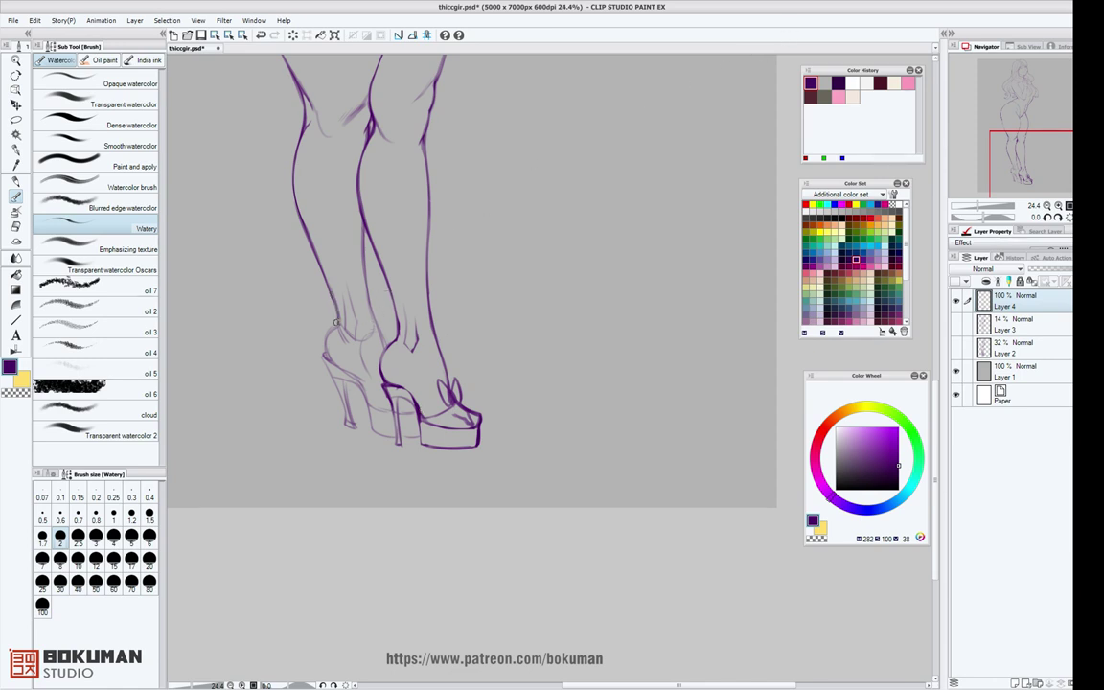
Darken the left-hand foot's back contour and the shoe's arch and high heel.
mouse_move(337, 325)
mouse_down()
mouse_move(329, 350)
mouse_move(360, 382)
mouse_up()
drag(323, 355, 349, 427)
drag(348, 383, 346, 395)
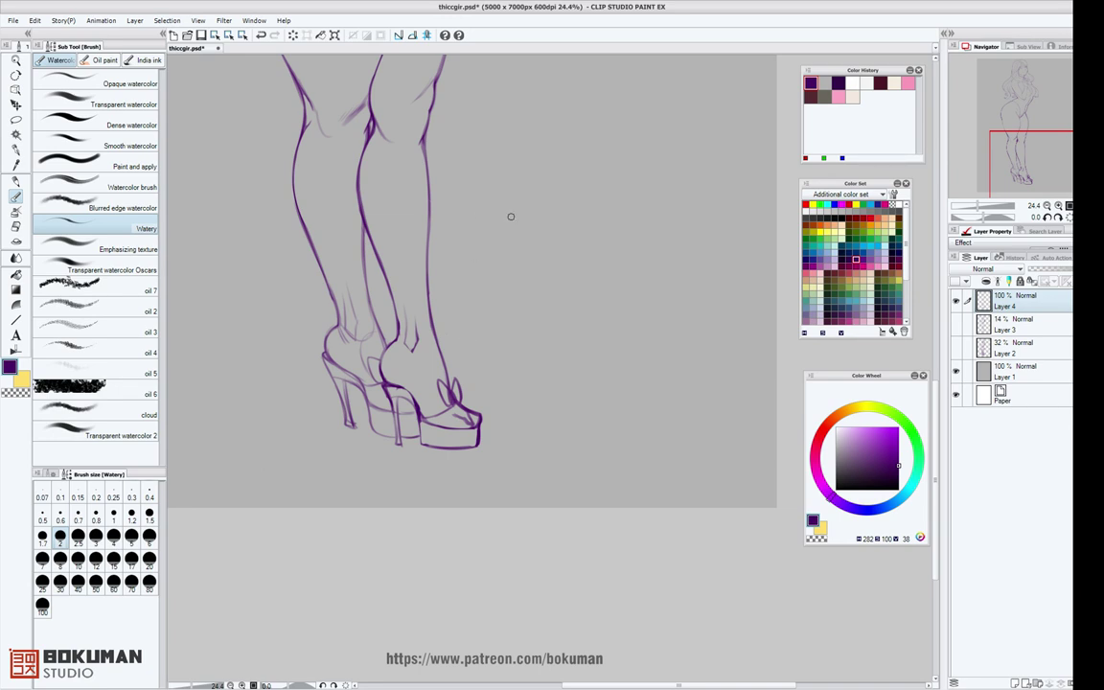
Reinforce the right-hand leg's inner calf contour, and erase doubled and excess lines along the calf, knees and left-hand ankle.
mouse_move(526, 263)
mouse_down()
mouse_move(528, 397)
mouse_move(548, 419)
mouse_move(547, 370)
mouse_up()
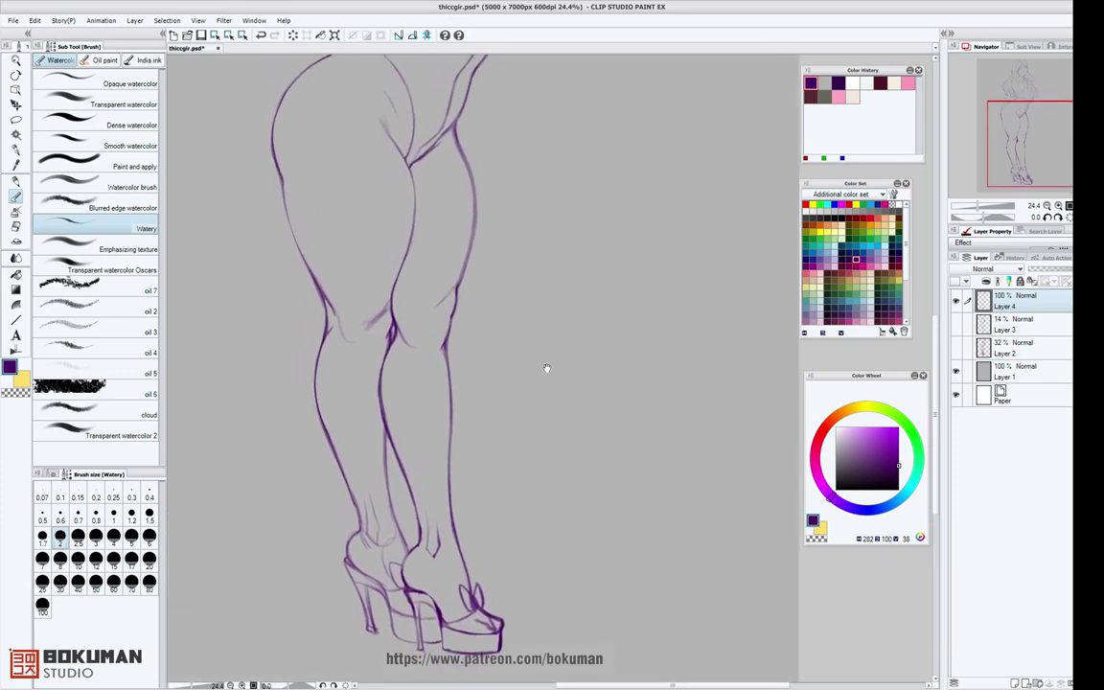
mouse_move(393, 332)
mouse_down()
mouse_move(382, 414)
mouse_move(383, 358)
mouse_move(399, 457)
mouse_move(379, 402)
mouse_move(388, 440)
mouse_up()
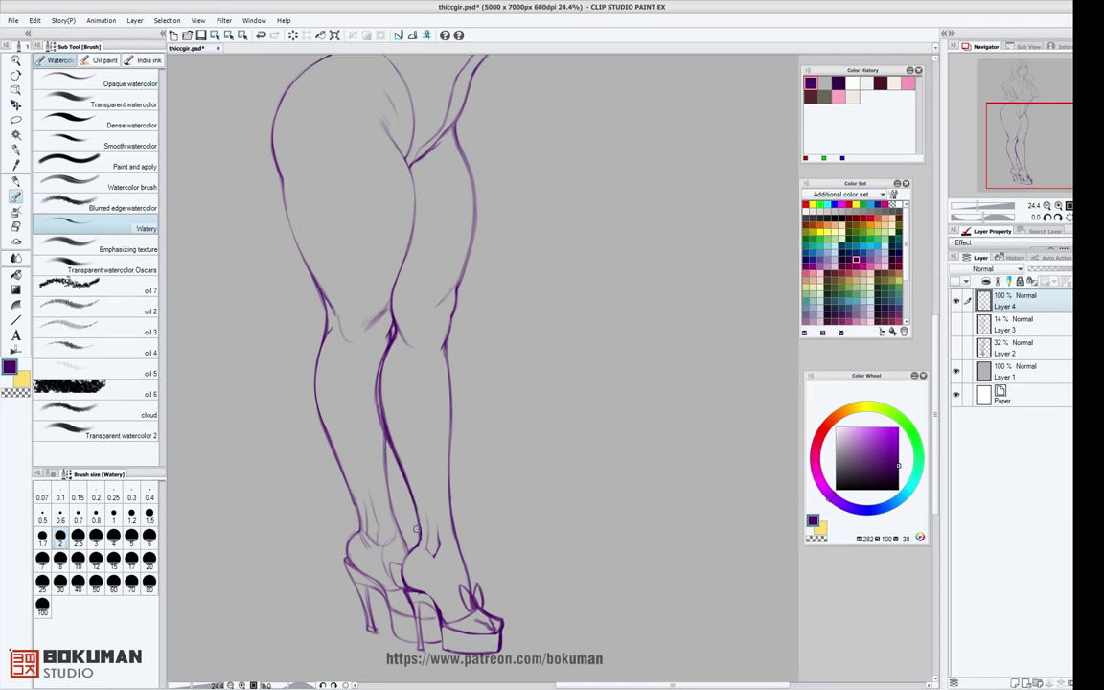
click(16, 228)
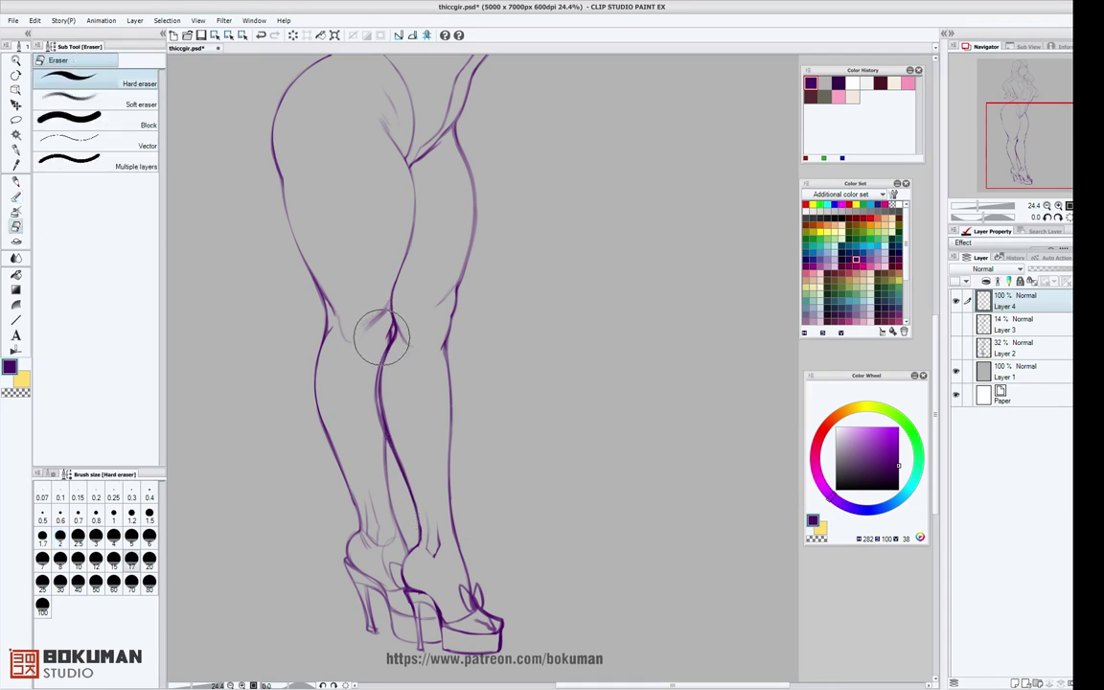
mouse_move(397, 344)
mouse_down()
mouse_move(383, 397)
mouse_move(398, 340)
mouse_move(385, 375)
mouse_move(401, 435)
mouse_move(391, 359)
mouse_move(382, 406)
mouse_move(413, 472)
mouse_up()
drag(386, 414, 425, 505)
mouse_move(394, 547)
mouse_down()
mouse_move(377, 547)
mouse_move(387, 526)
mouse_move(397, 546)
mouse_move(386, 511)
mouse_move(387, 576)
mouse_move(381, 557)
mouse_move(386, 574)
mouse_move(367, 578)
mouse_move(364, 526)
mouse_up()
drag(351, 483, 360, 526)
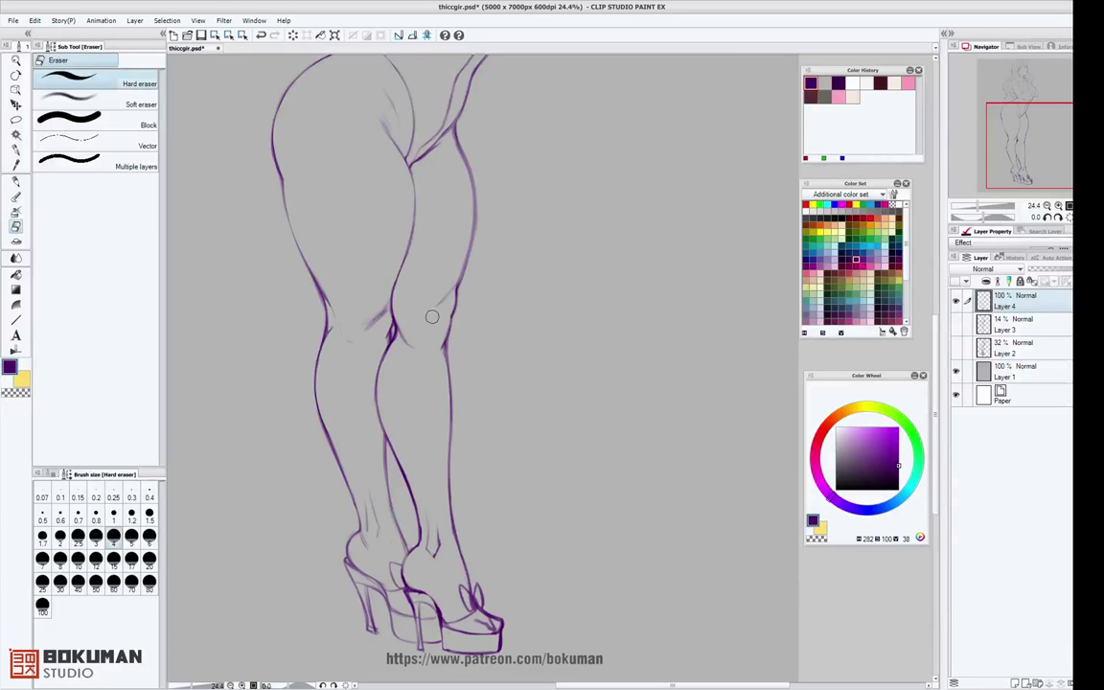
Draw the lower-back fold beneath the elbow and strengthen the waist, hip and chest contours with the Watery brush.
drag(576, 220, 612, 446)
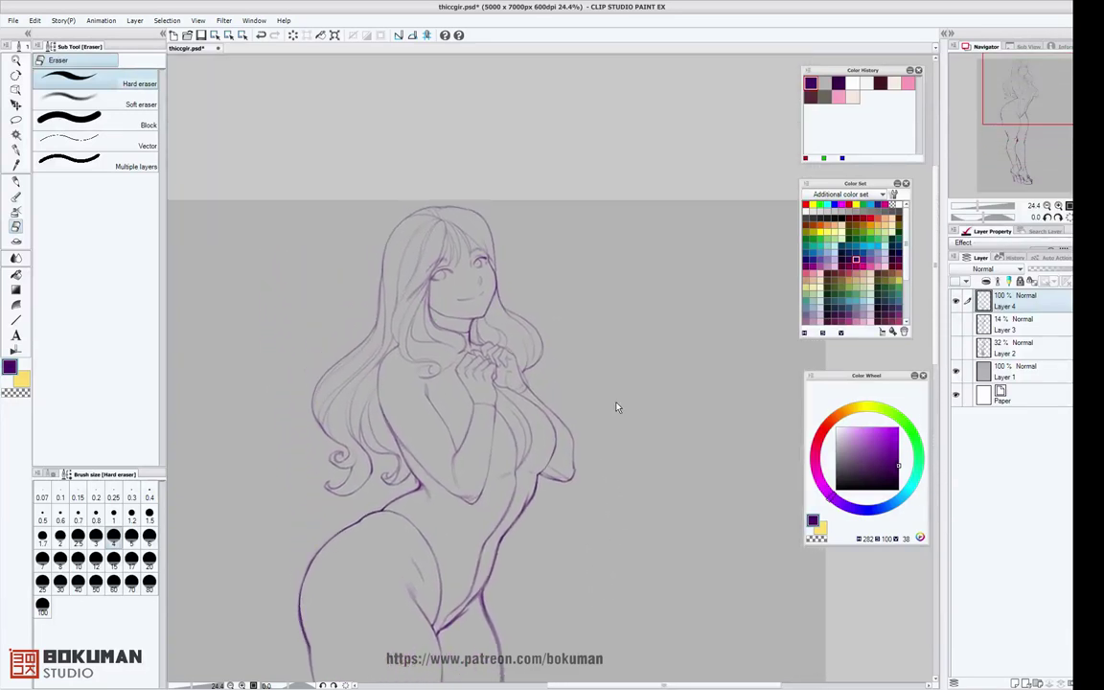
scroll(615, 401, up, 3)
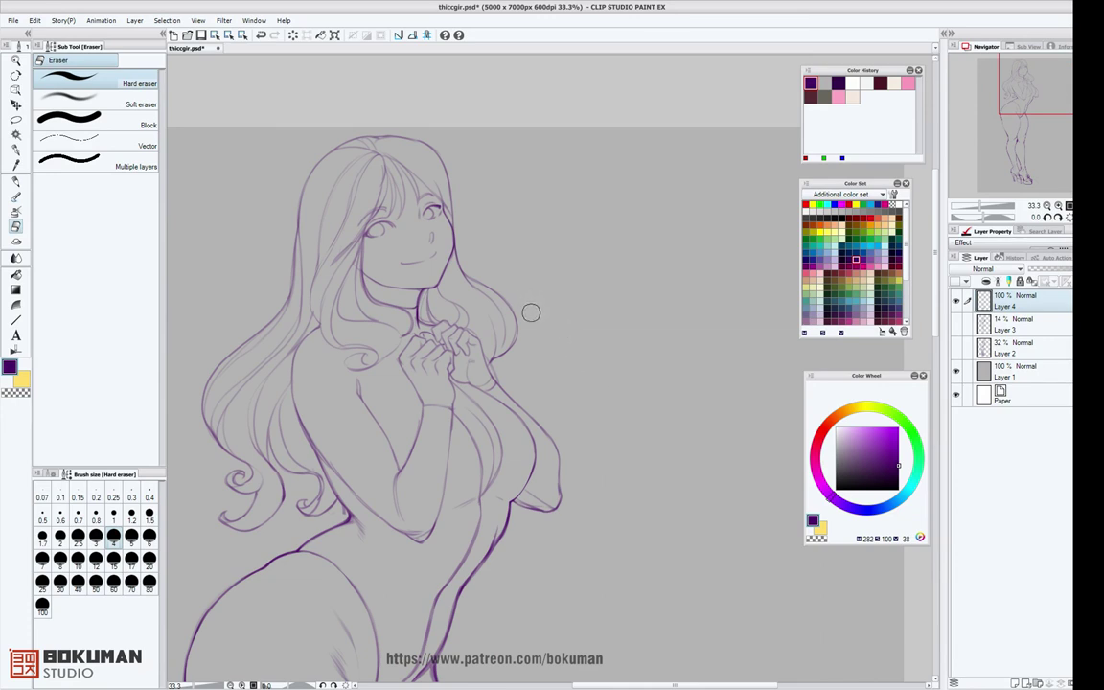
click(15, 196)
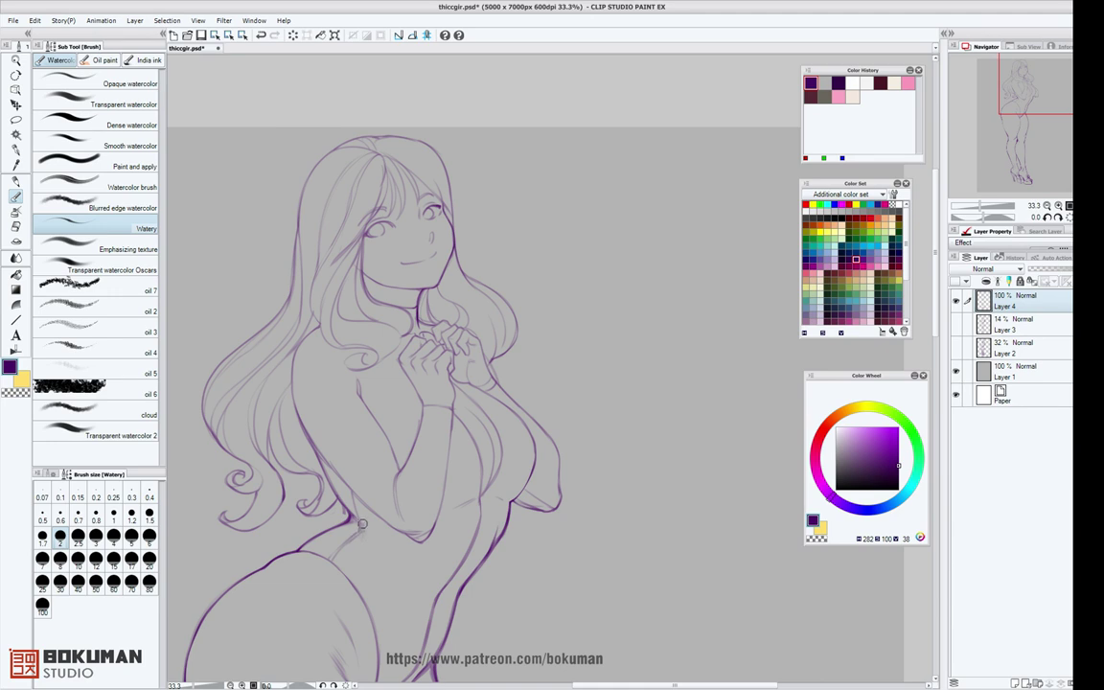
drag(561, 479, 583, 308)
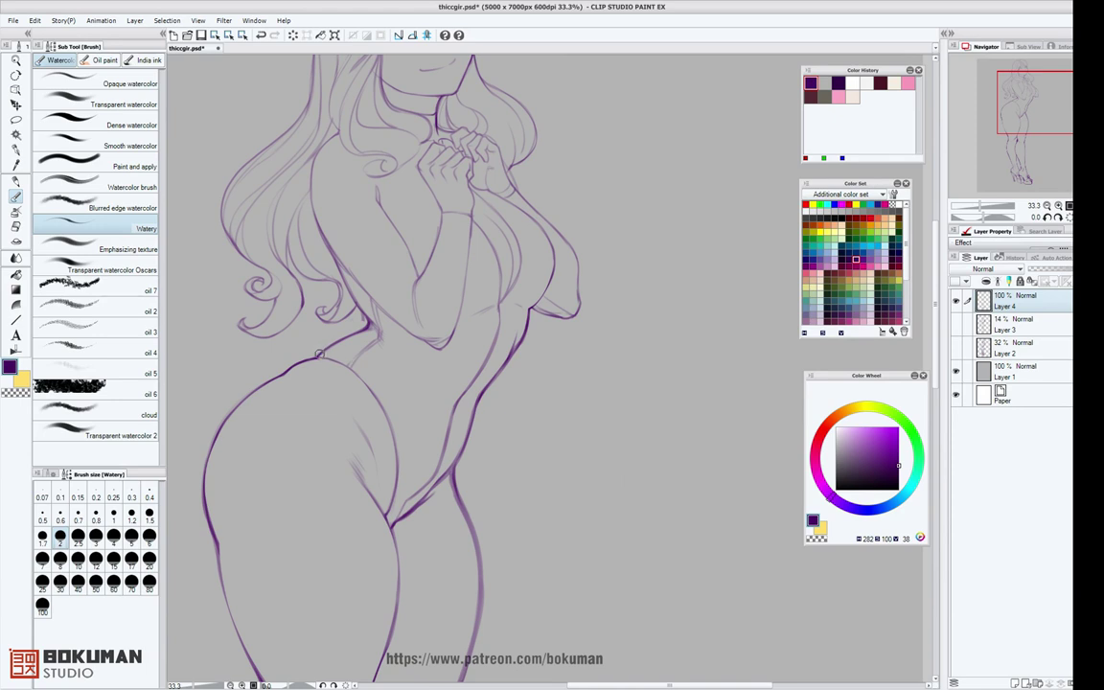
mouse_move(322, 358)
mouse_down()
mouse_move(370, 391)
mouse_move(394, 432)
mouse_move(400, 501)
mouse_move(456, 467)
mouse_up()
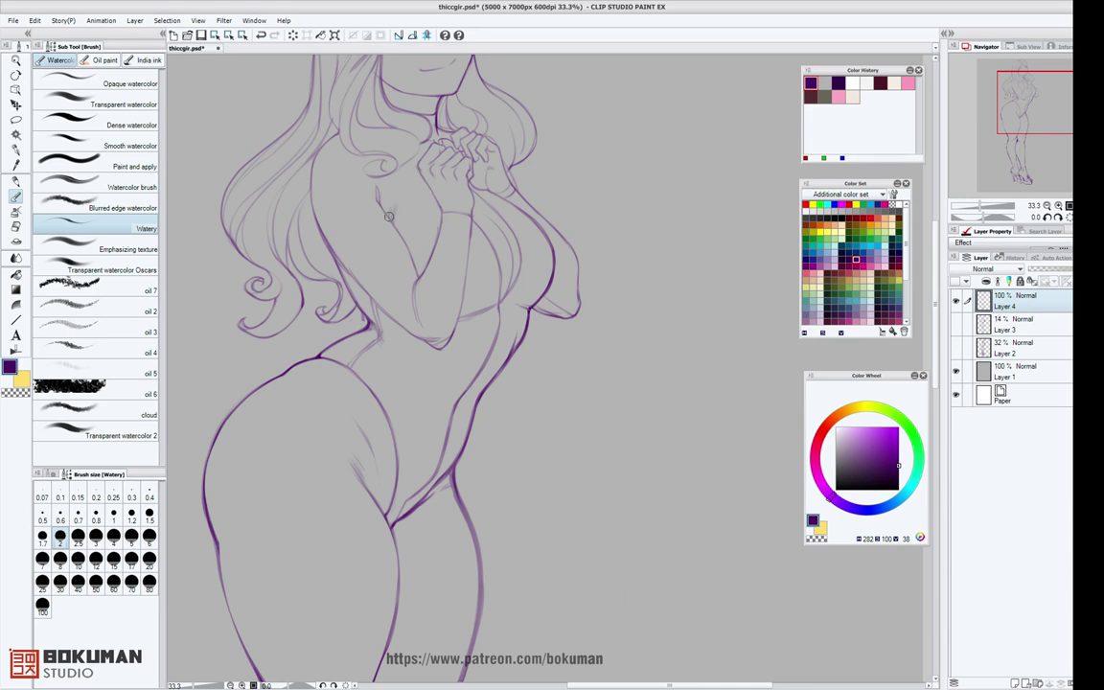
Set the Watery brush size to 1.5 and draw a curling hair lock over the chest beside the clasped hands.
drag(592, 192, 586, 231)
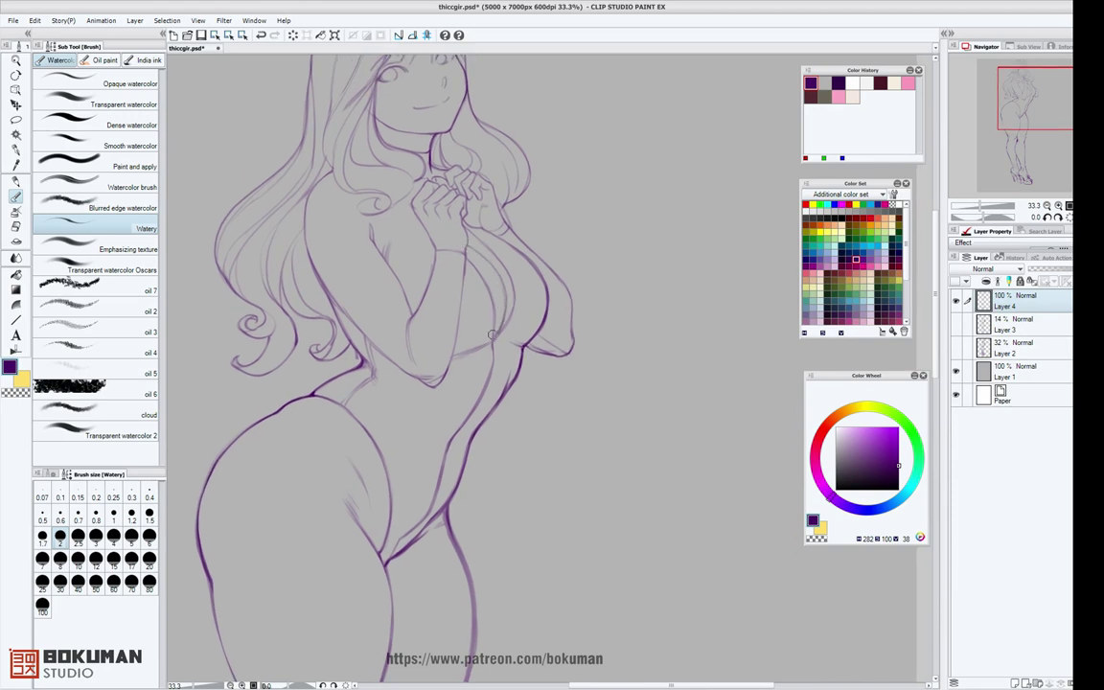
click(149, 517)
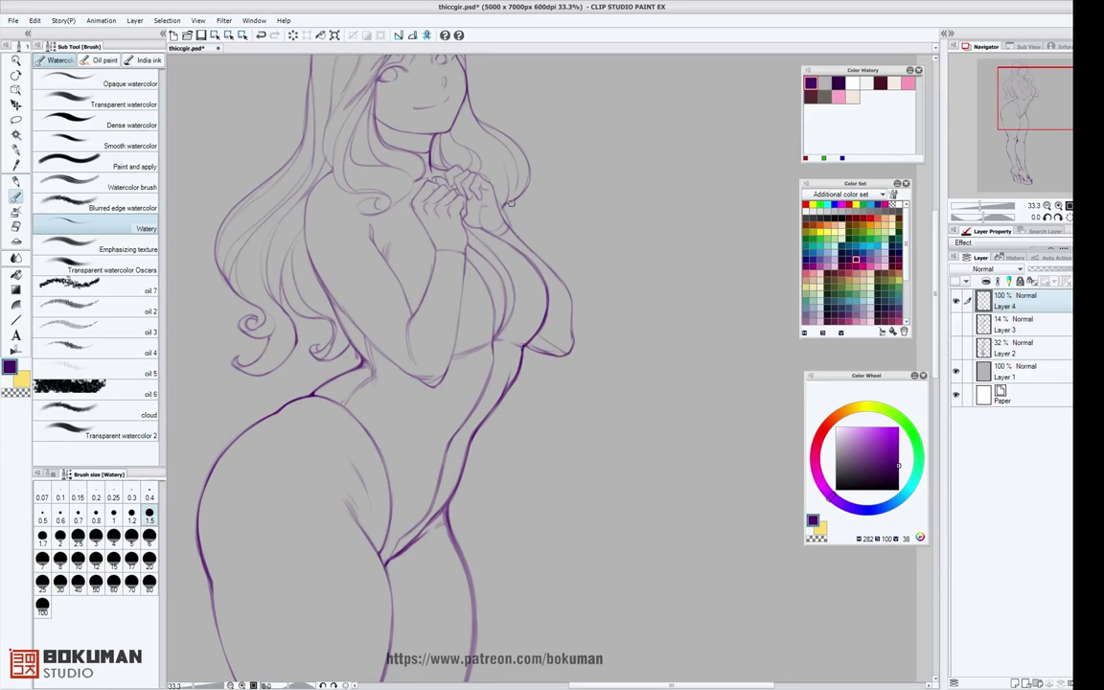
drag(564, 159, 579, 293)
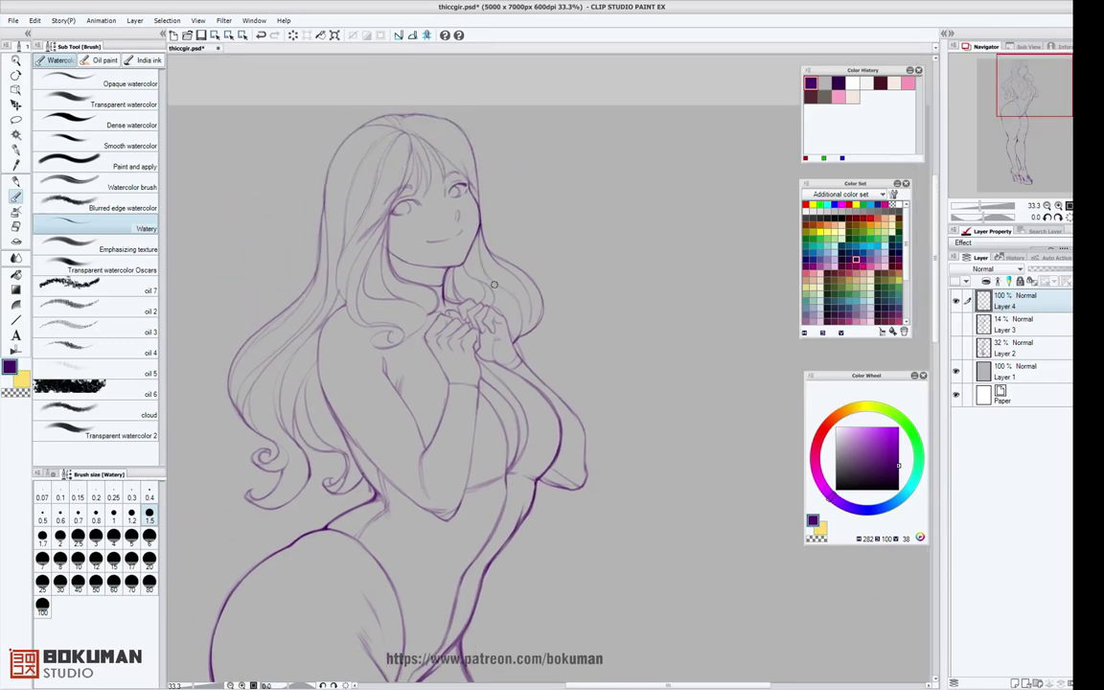
drag(549, 237, 637, 269)
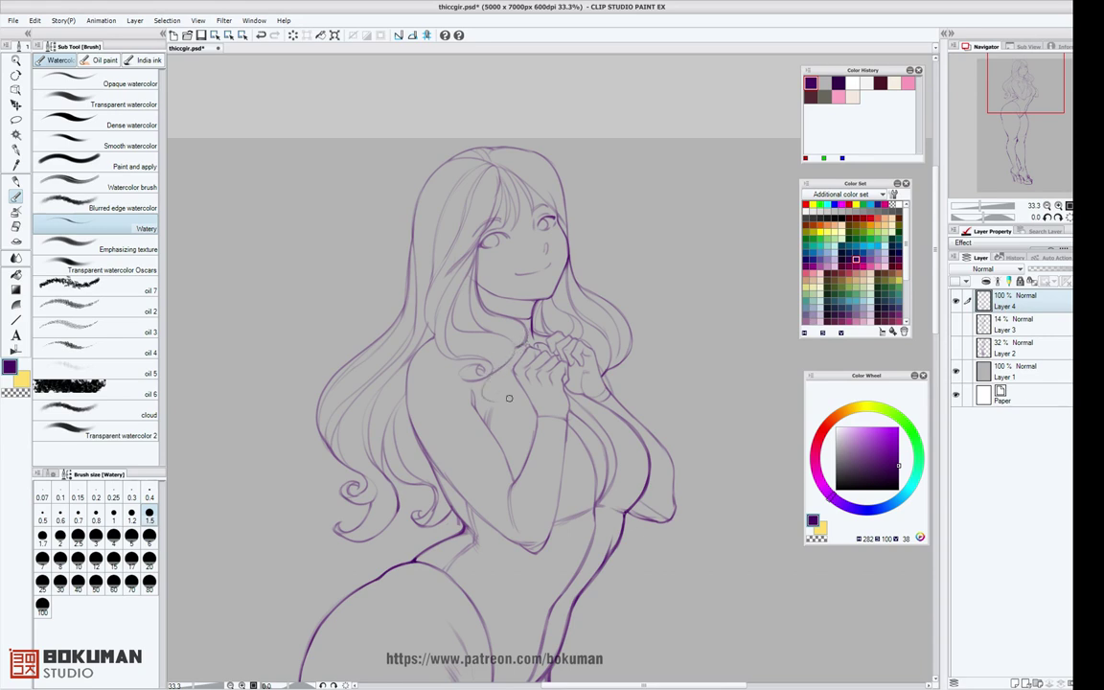
drag(486, 378, 513, 413)
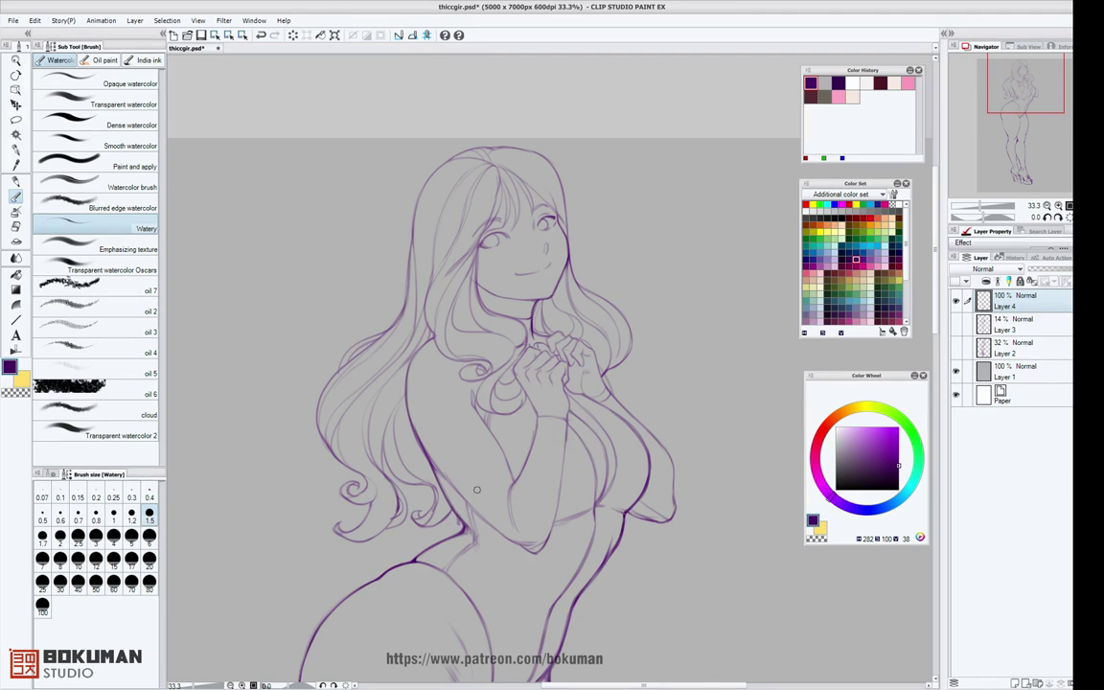
Add inner strands and curled ends to the wavy hair falling on the right-hand side of the neck.
drag(664, 346, 544, 255)
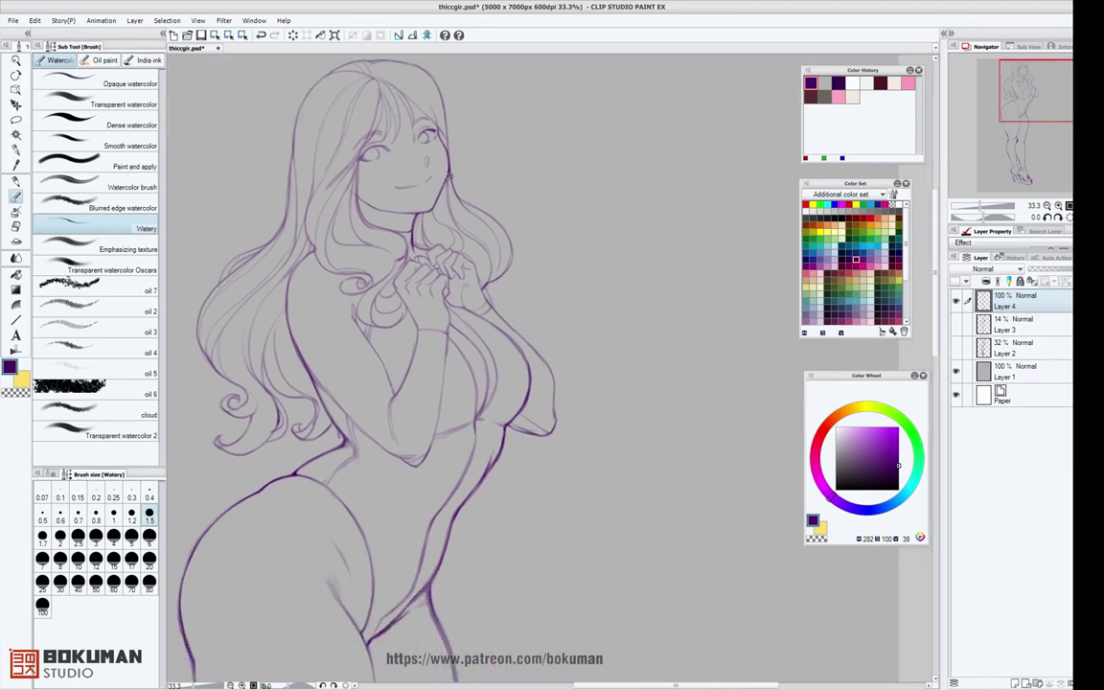
mouse_move(508, 239)
mouse_down()
mouse_move(516, 294)
mouse_move(504, 300)
mouse_up()
drag(416, 215, 430, 249)
drag(512, 185, 540, 253)
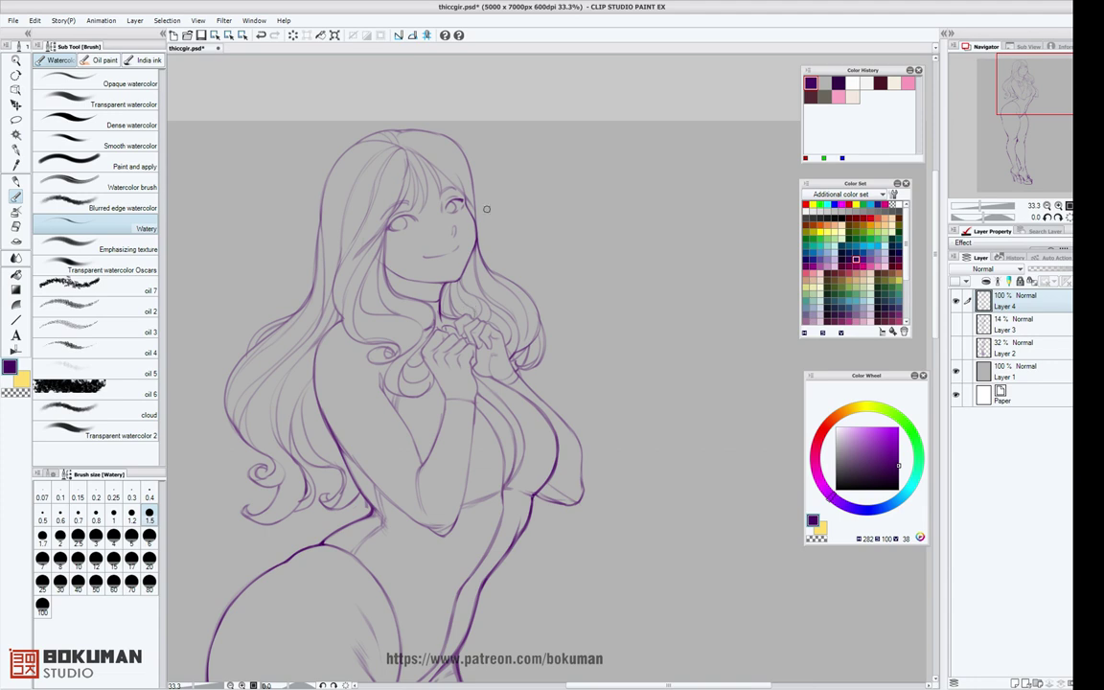
scroll(450, 220, up, 2)
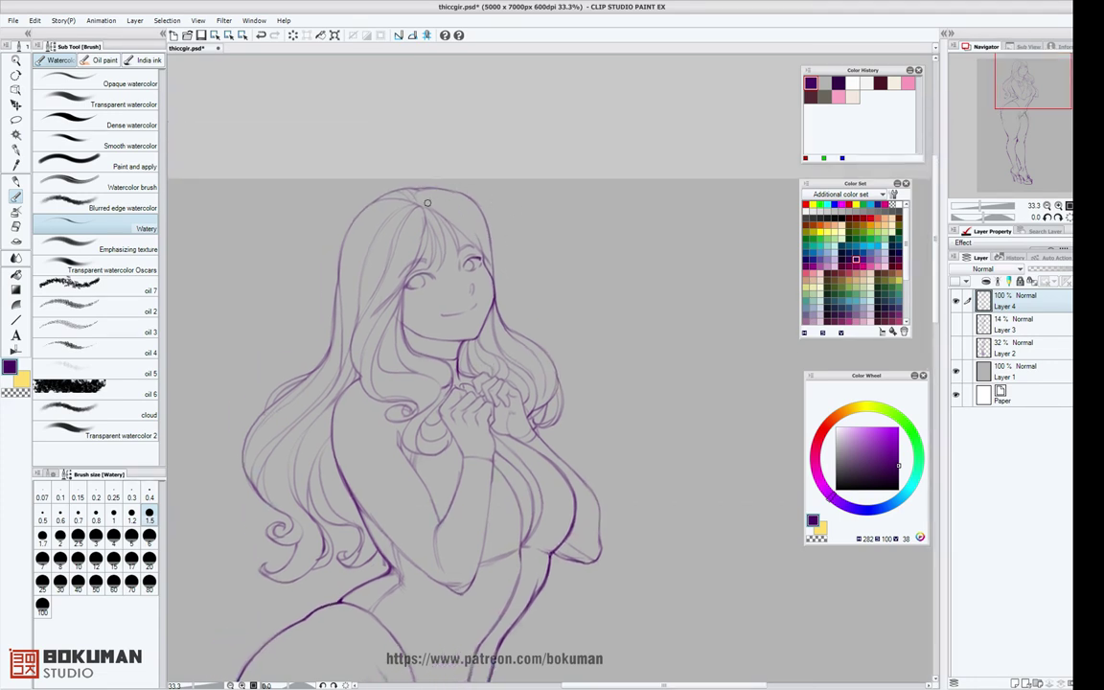
Draw short hair strands fanning out from the parting at the crown of the head.
drag(421, 202, 478, 222)
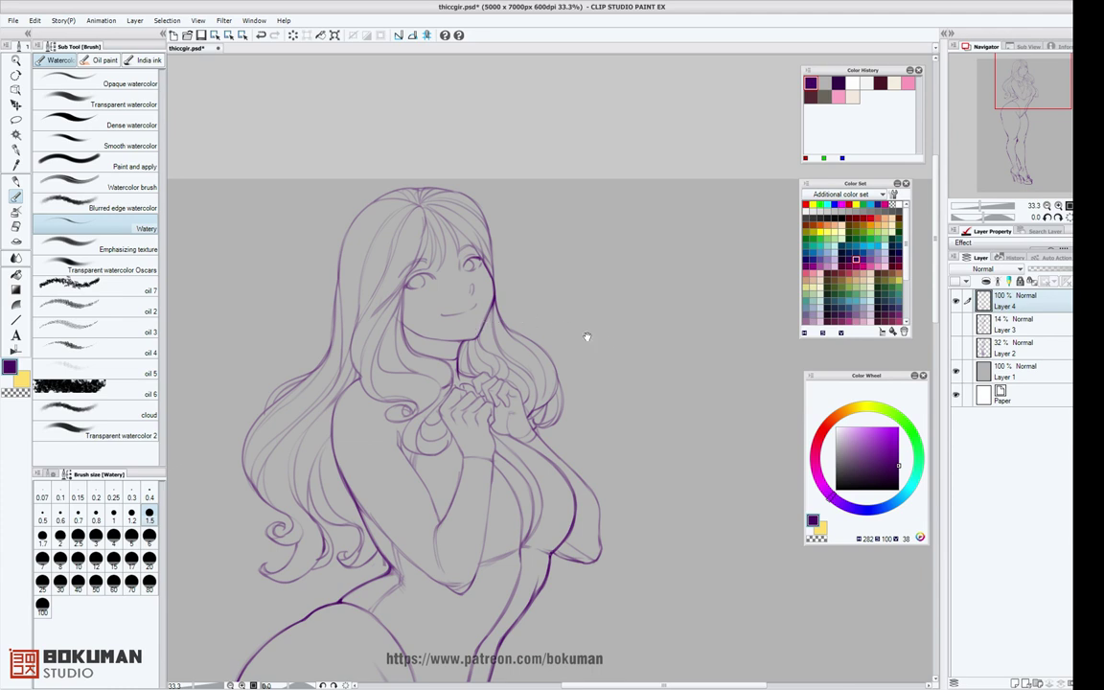
drag(610, 345, 626, 315)
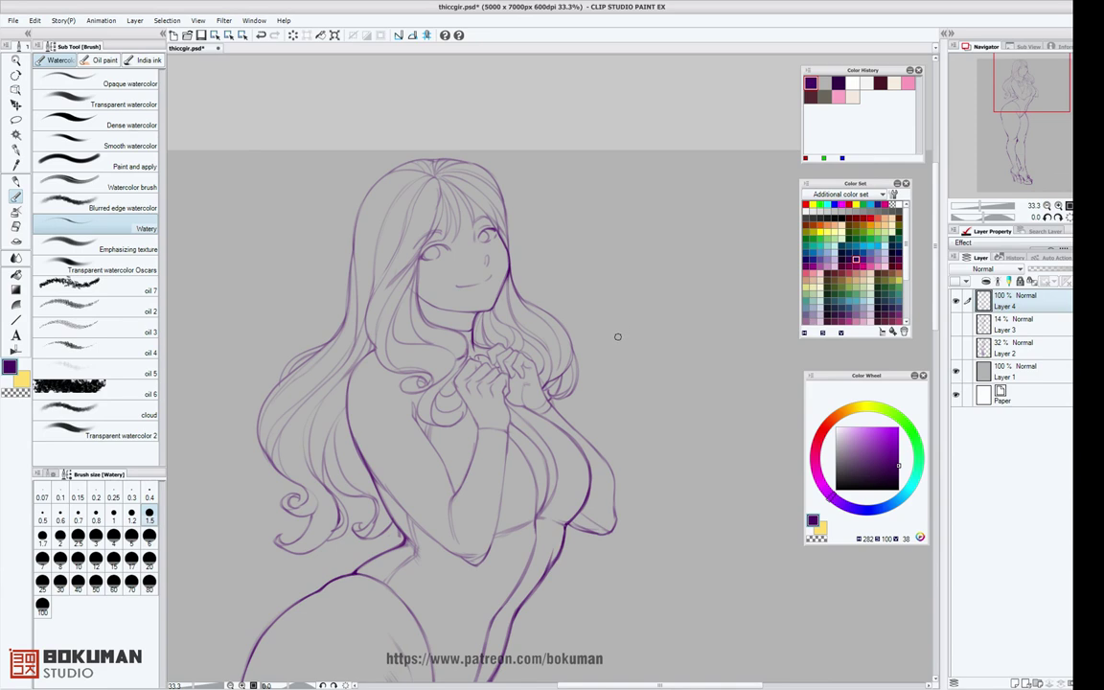
Lasso the head with its surrounding hair, shift it slightly down toward the neck with a transform, and deselect.
scroll(633, 327, down, 10)
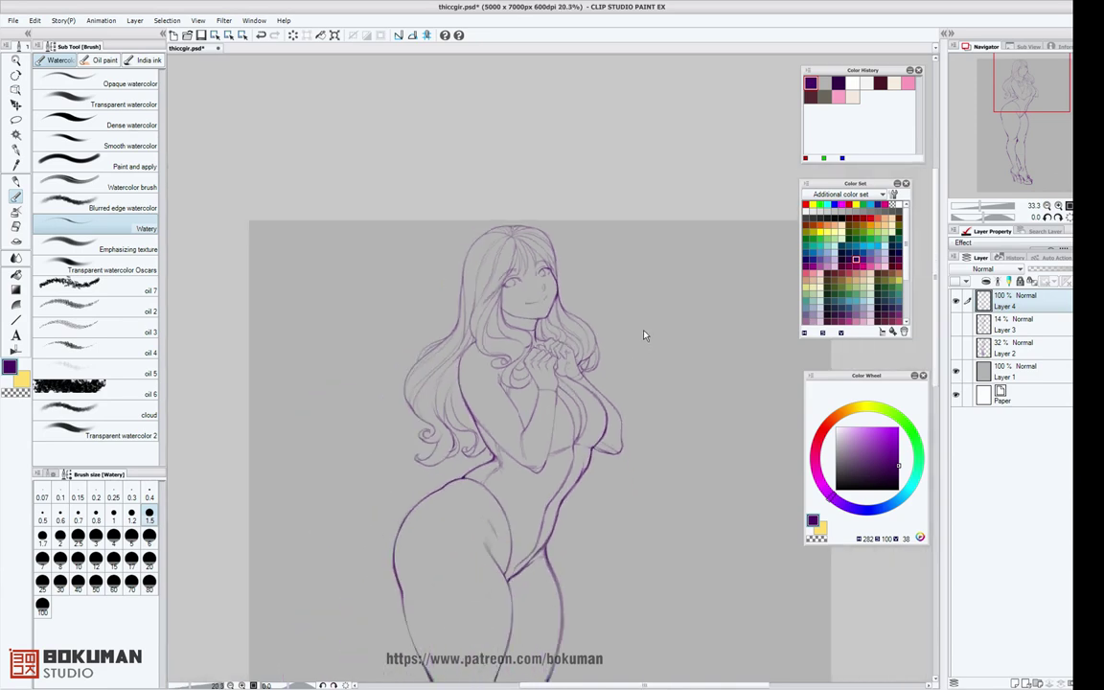
scroll(618, 389, up, 3)
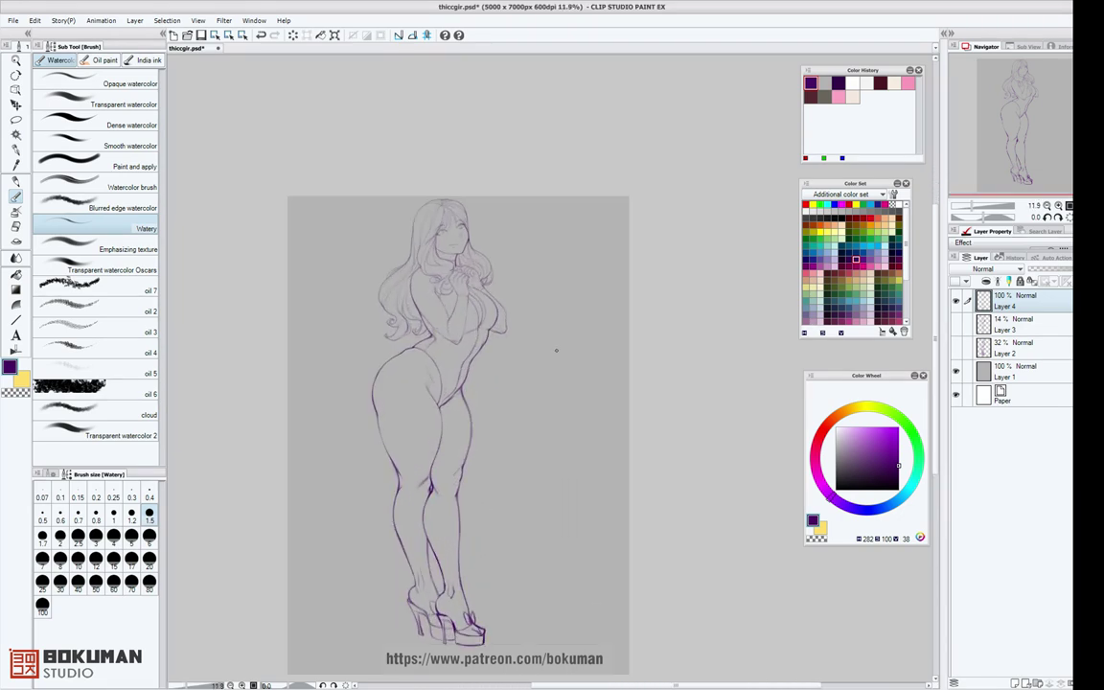
scroll(556, 350, up, 3)
scroll(551, 325, up, 3)
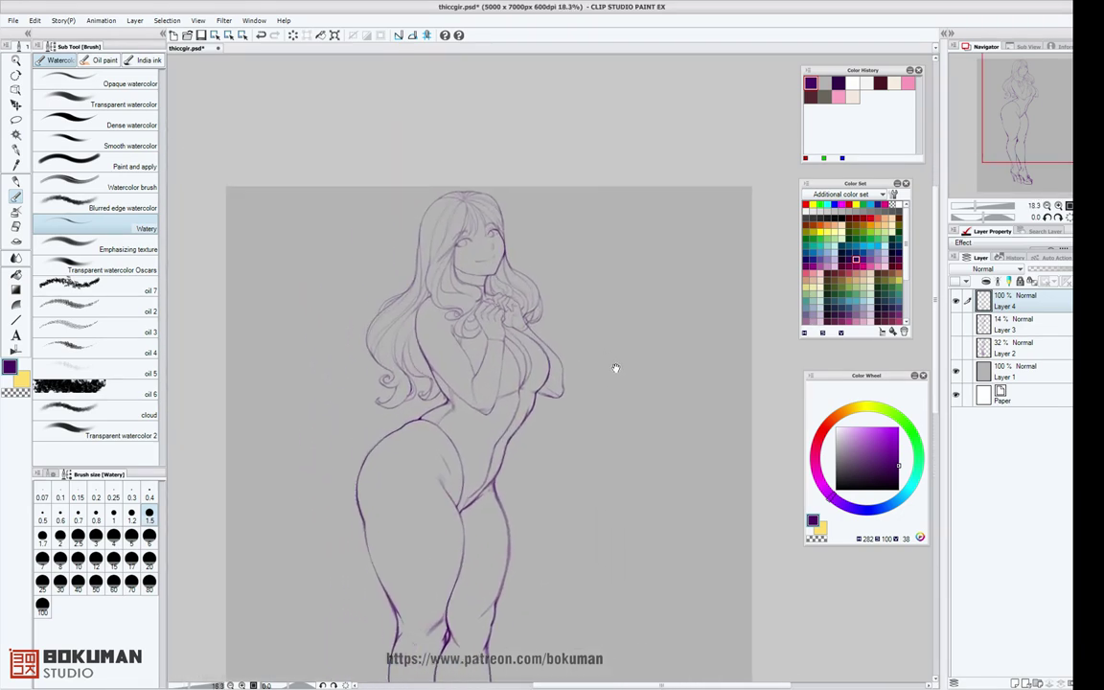
drag(597, 298, 619, 329)
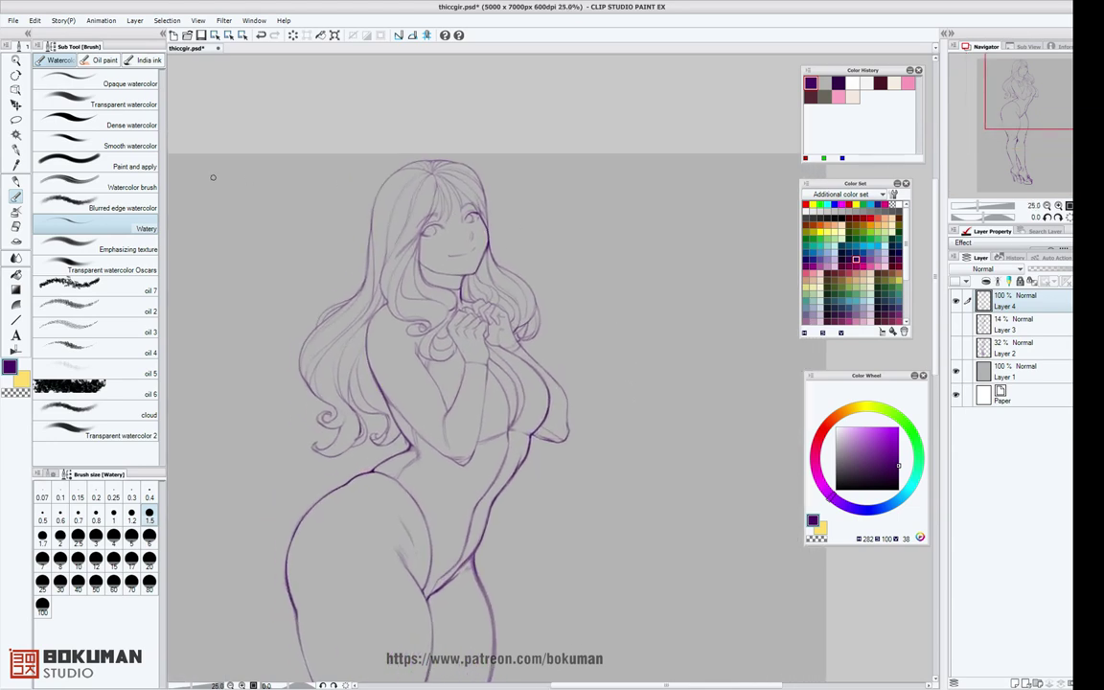
click(19, 119)
mouse_move(490, 143)
mouse_down()
mouse_move(398, 134)
mouse_move(326, 242)
mouse_move(351, 286)
mouse_move(452, 281)
mouse_move(511, 257)
mouse_move(525, 155)
mouse_up()
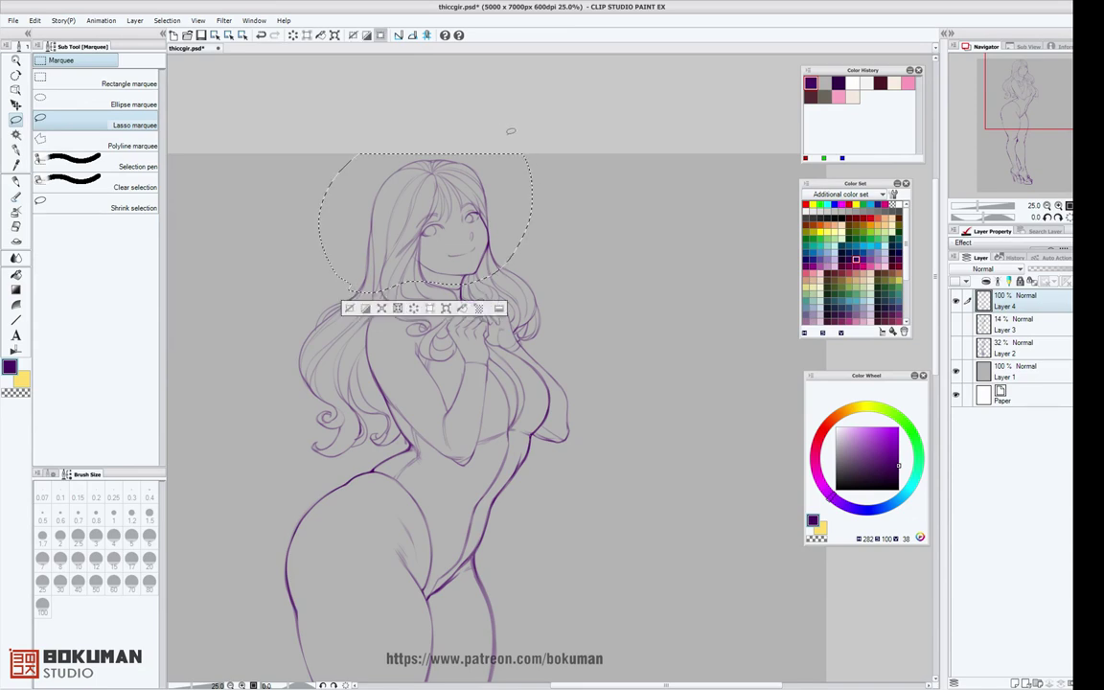
click(445, 308)
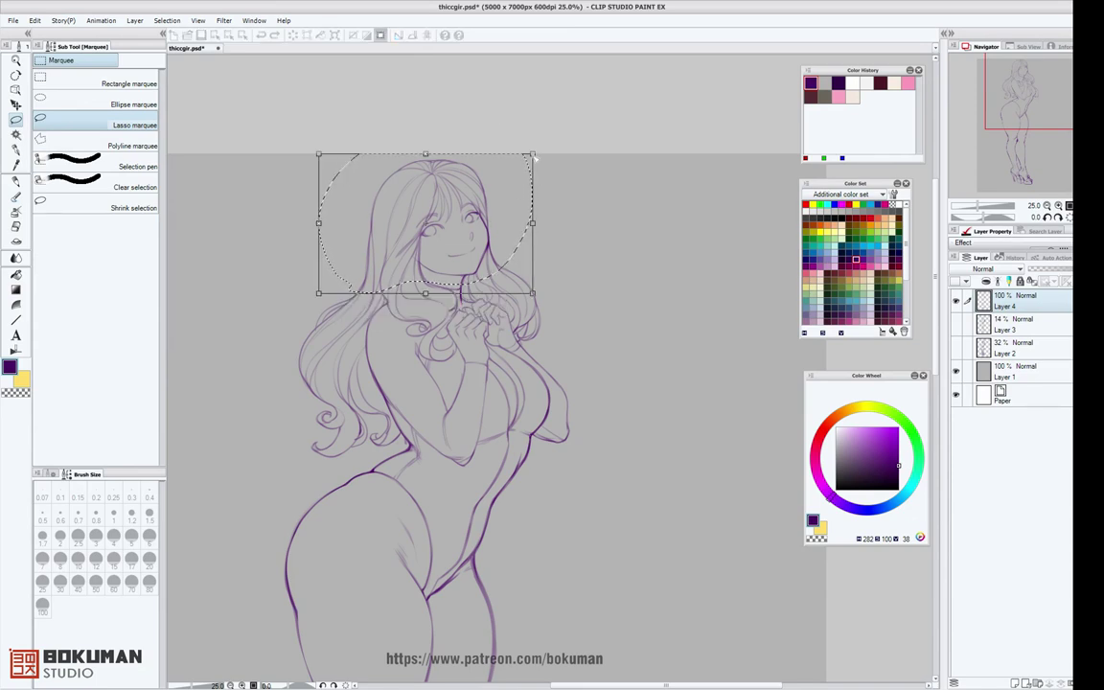
drag(533, 153, 532, 154)
drag(503, 193, 508, 201)
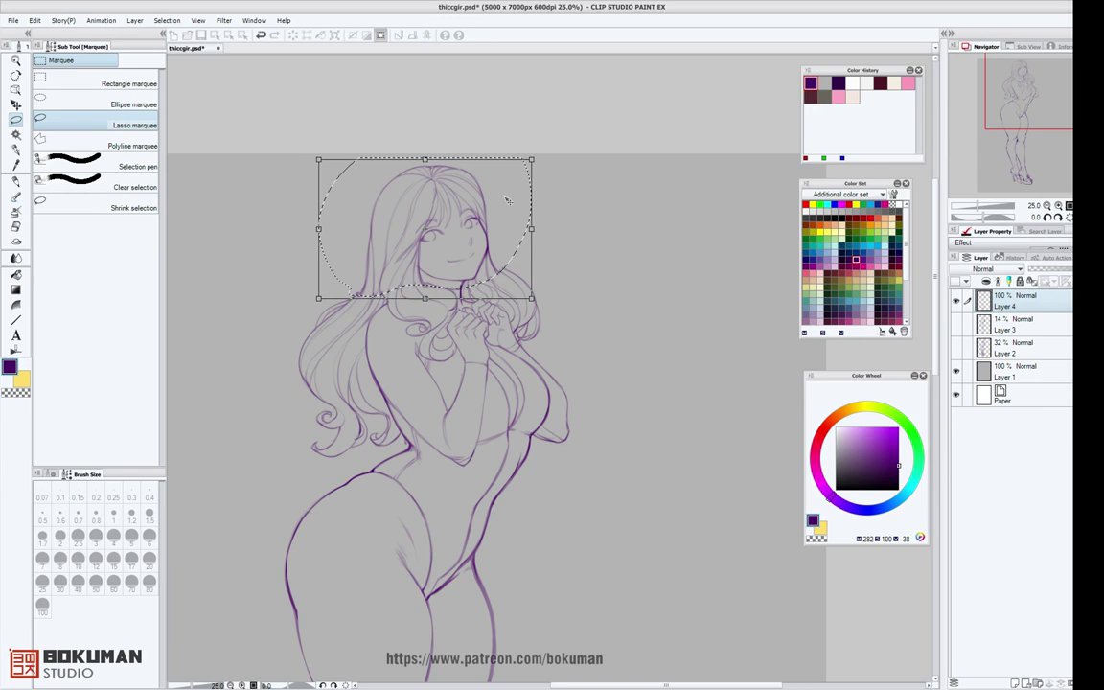
key(Return)
key(ctrl+d)
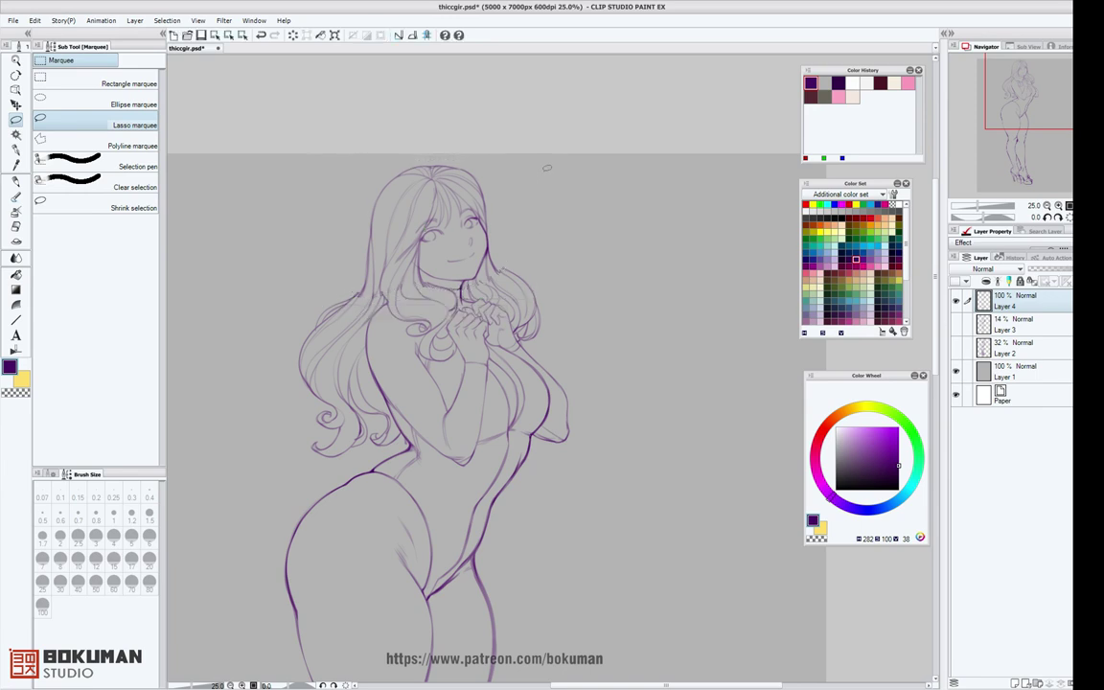
Erase the mismatched hair lines on both sides of the neck with the Soft eraser at size 5.
click(15, 226)
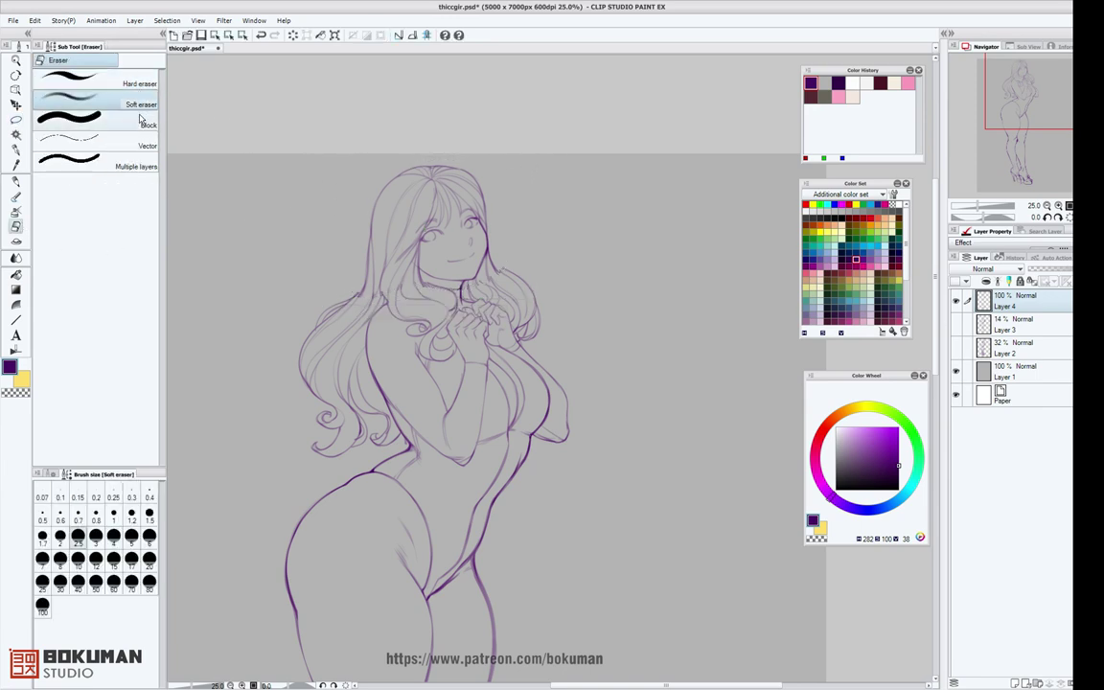
click(134, 541)
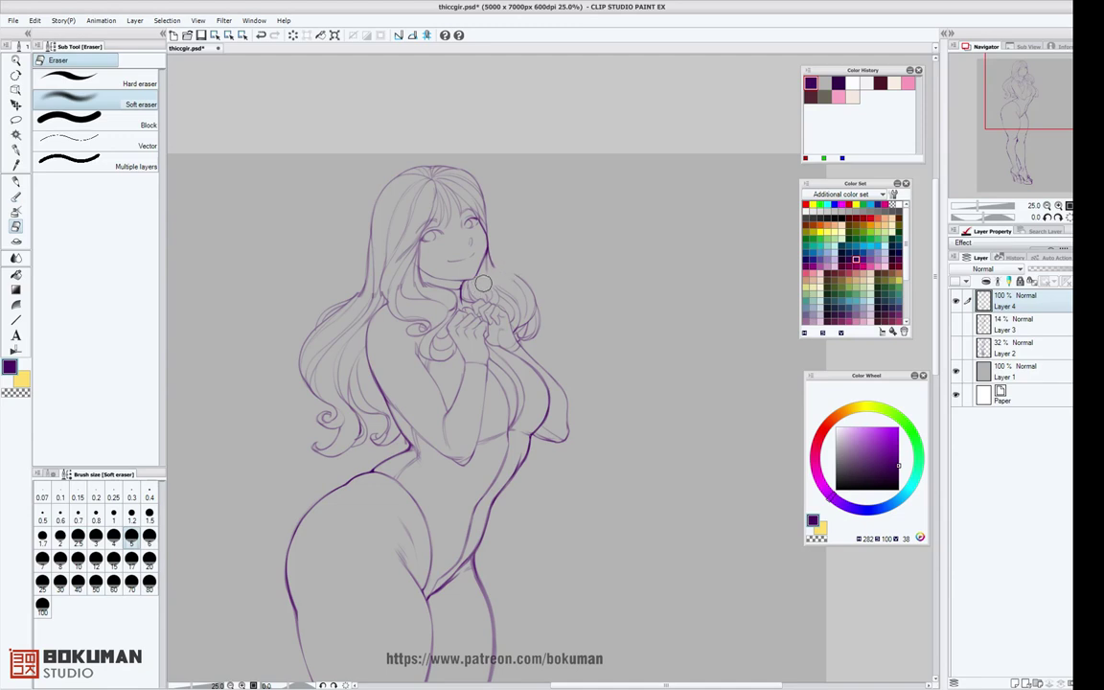
mouse_move(399, 286)
mouse_down()
mouse_move(421, 286)
mouse_move(365, 299)
mouse_move(398, 269)
mouse_up()
Redraw the hair outline flowing from the right-hand cheek over the shoulder with the Watery brush.
key(b)
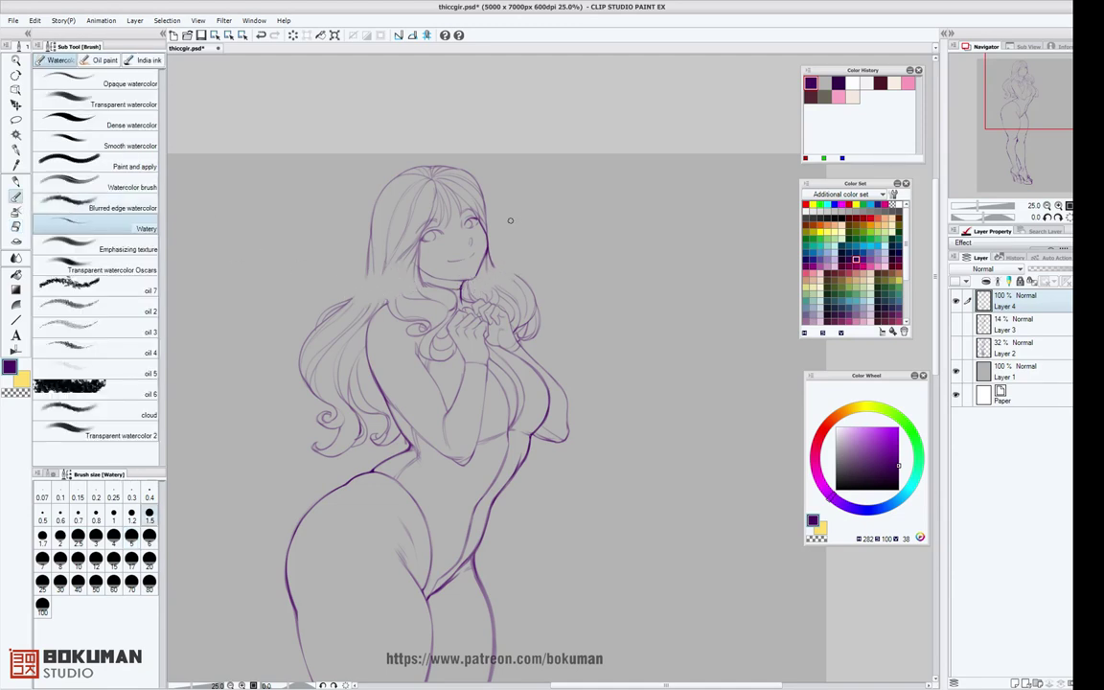
scroll(419, 260, up, 3)
drag(334, 261, 315, 308)
drag(533, 239, 580, 277)
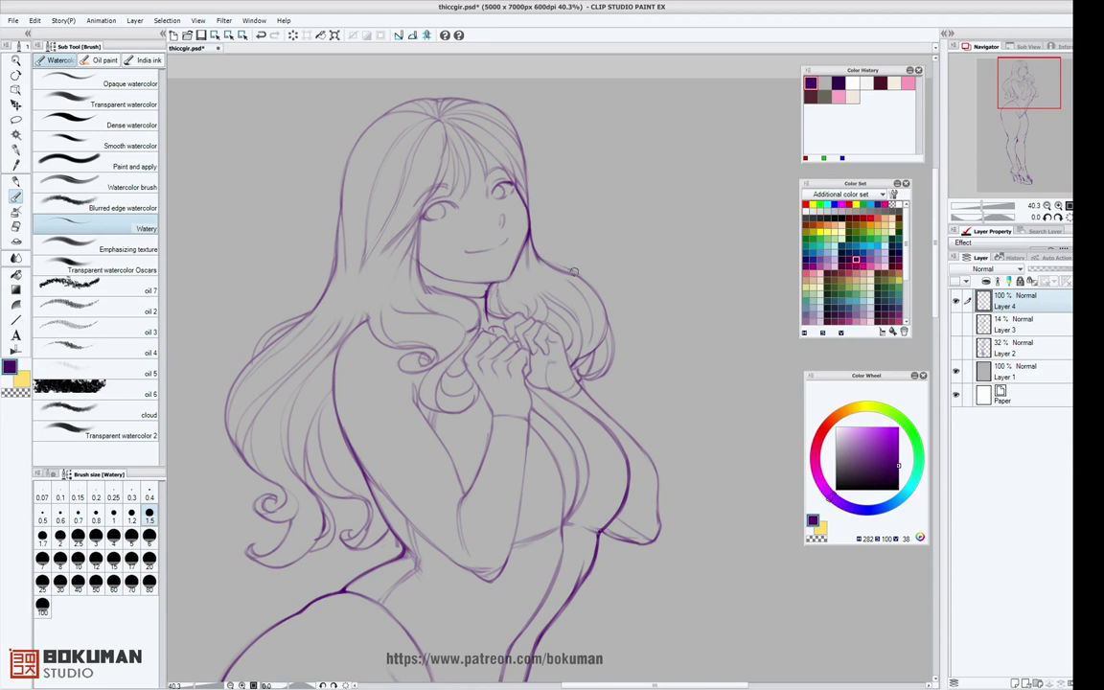
mouse_move(538, 257)
mouse_down()
mouse_move(588, 287)
mouse_move(543, 291)
mouse_move(556, 277)
mouse_up()
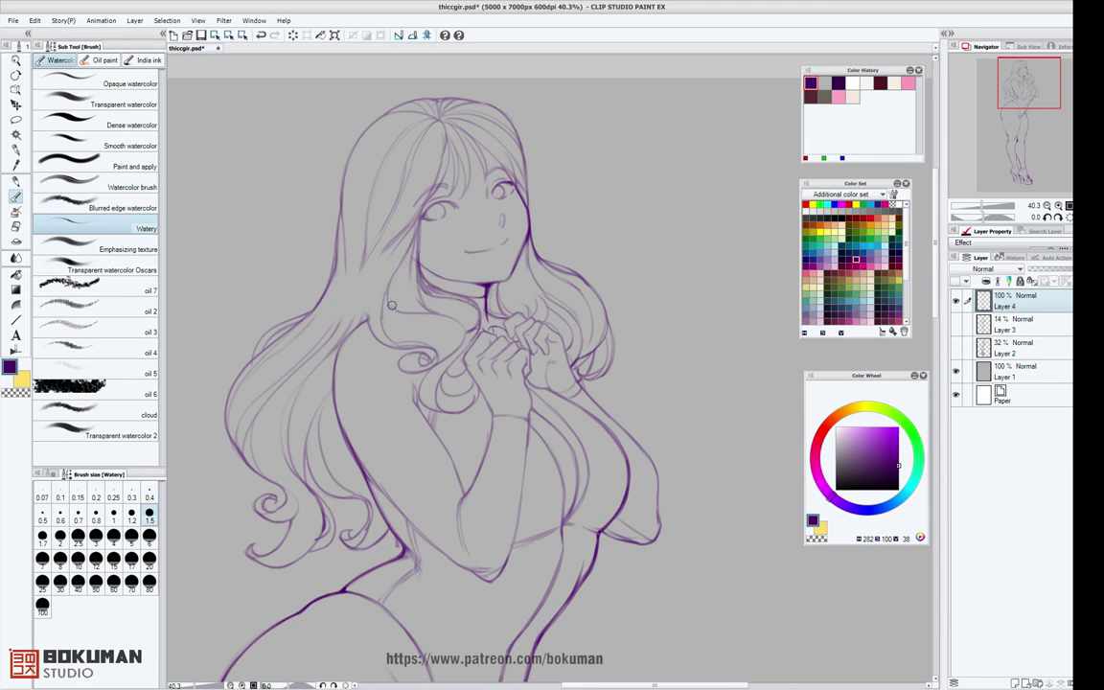
Reconnect the long hair strands on the left-hand side between the head and the shoulder, and reinforce their outer contour.
drag(371, 333, 387, 264)
drag(358, 276, 308, 347)
key(ctrl+z)
drag(339, 296, 305, 349)
drag(339, 457, 424, 315)
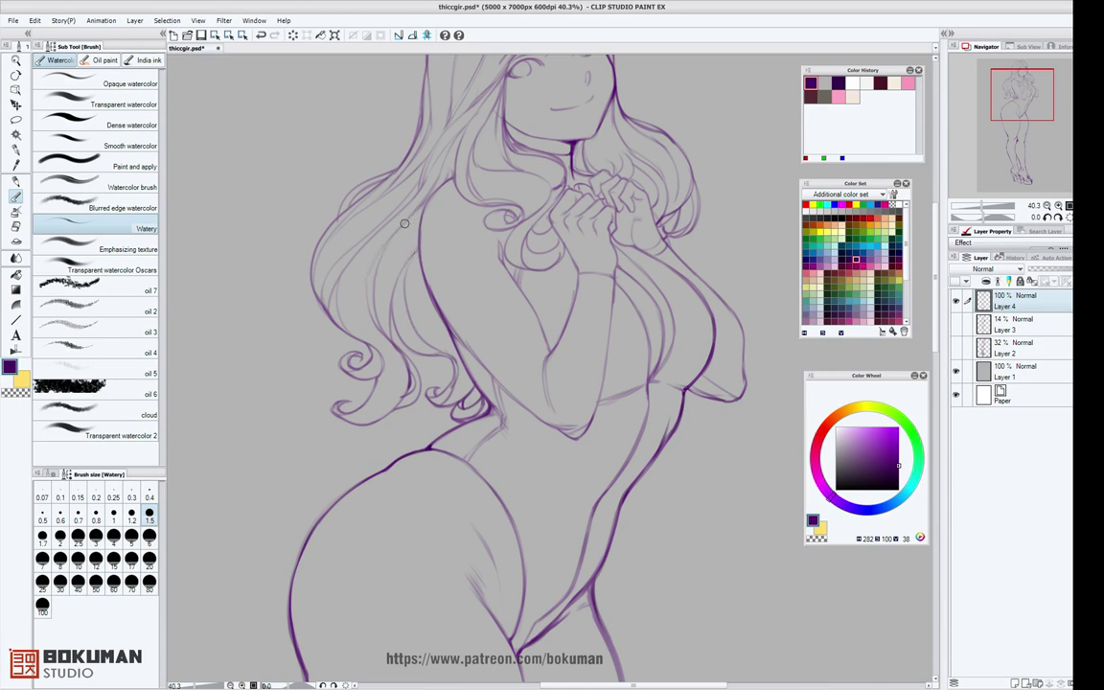
drag(395, 148, 469, 209)
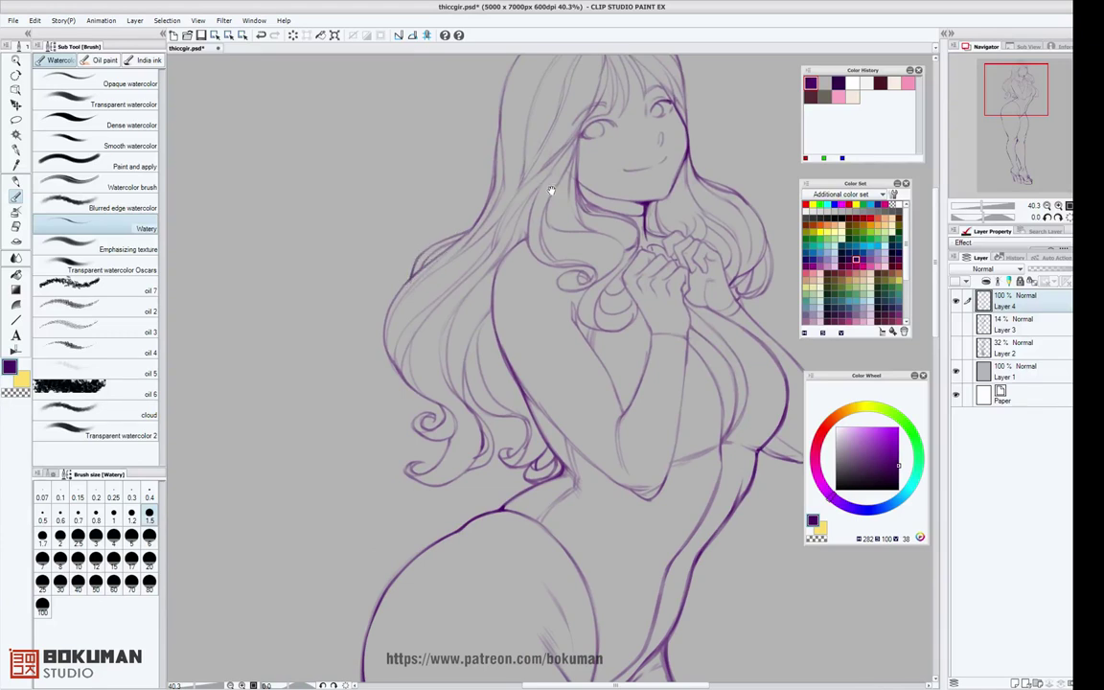
Erase the top of the crown with the Soft eraser and redraw it as a fuller outline with the Watery brush.
drag(553, 189, 426, 334)
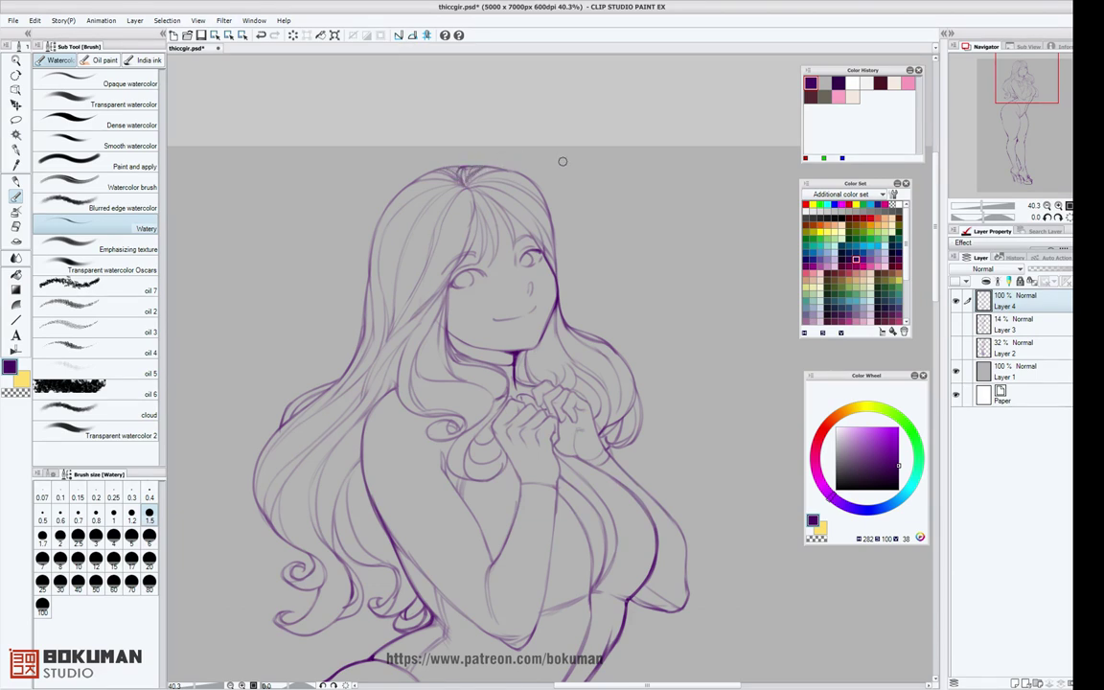
key(e)
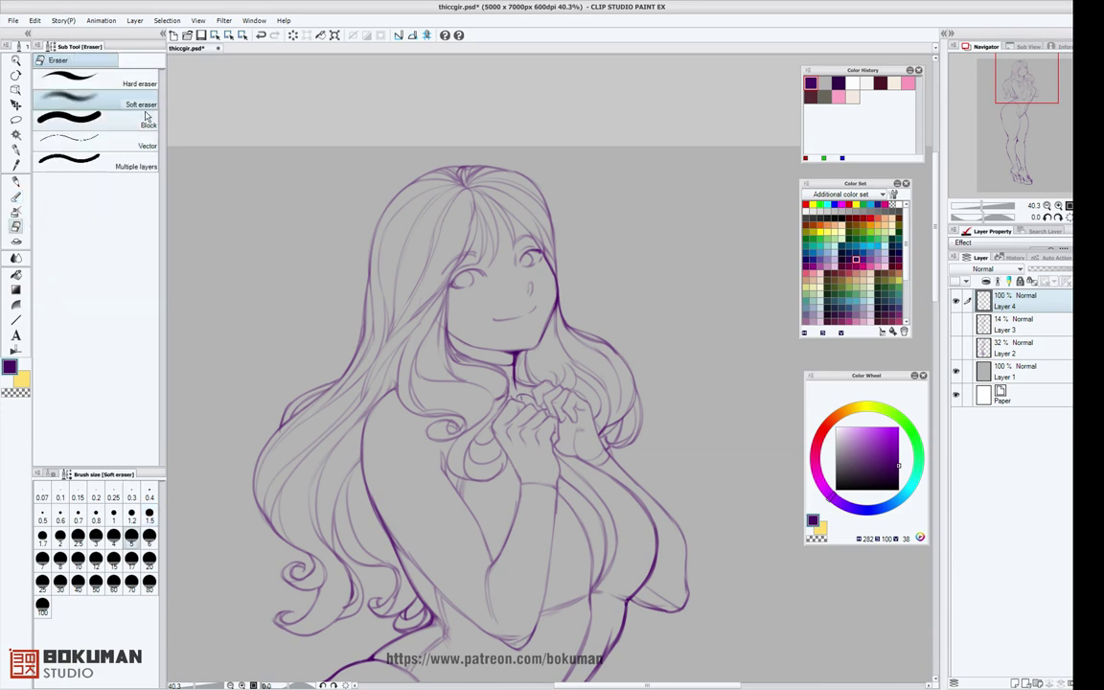
mouse_move(514, 160)
mouse_down()
mouse_move(453, 170)
mouse_move(481, 173)
mouse_move(463, 173)
mouse_up()
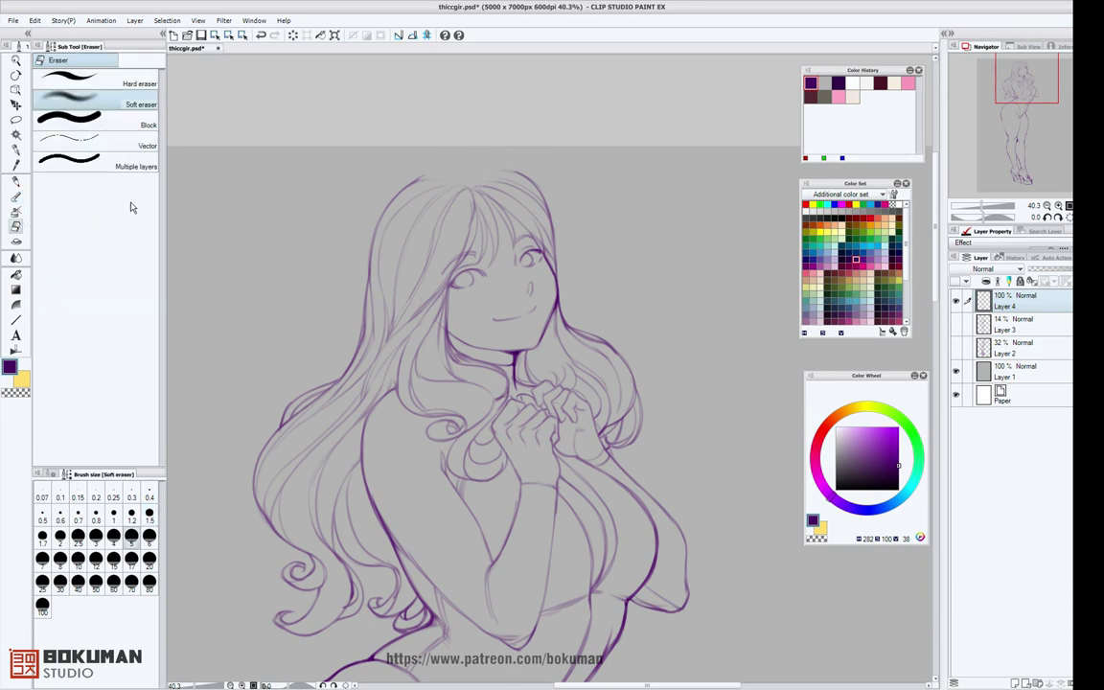
click(15, 196)
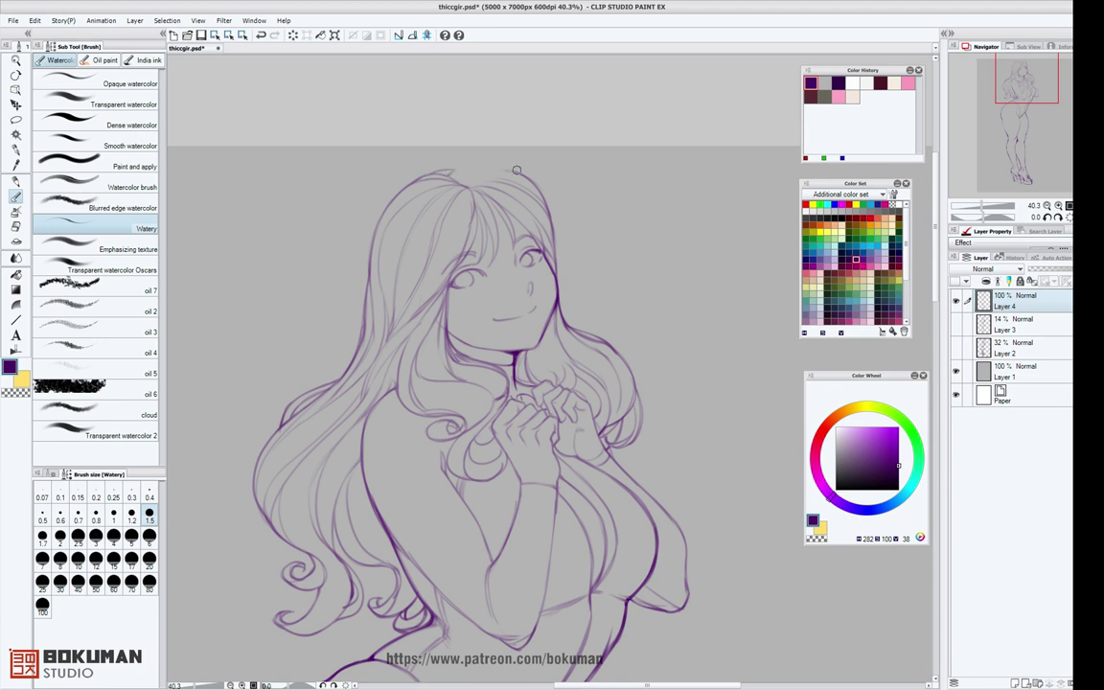
drag(466, 183, 518, 173)
Strengthen the hair contour running down beside the right-hand eye and cheek, redoing the strokes once.
drag(554, 245, 563, 305)
drag(546, 239, 562, 296)
key(ctrl+z)
key(ctrl+z)
mouse_move(548, 236)
mouse_down()
mouse_move(561, 300)
mouse_move(548, 234)
mouse_move(561, 313)
mouse_up()
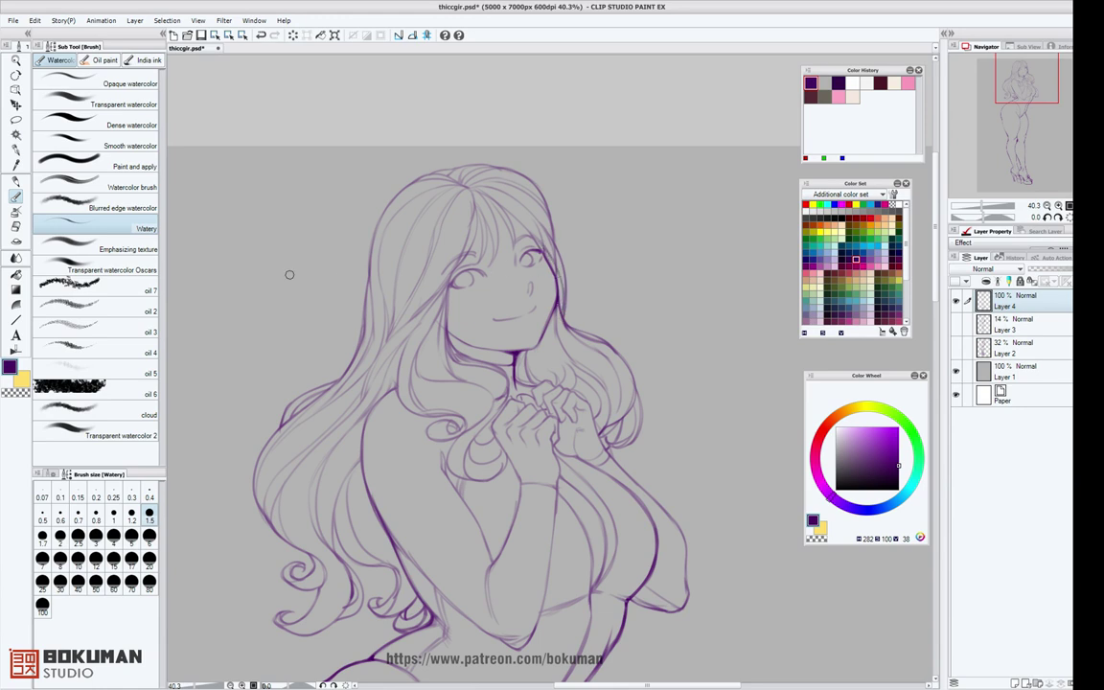
Clean up the jaw contour with the Hard eraser and add a faint line across the bridge of the nose.
key(e)
click(91, 81)
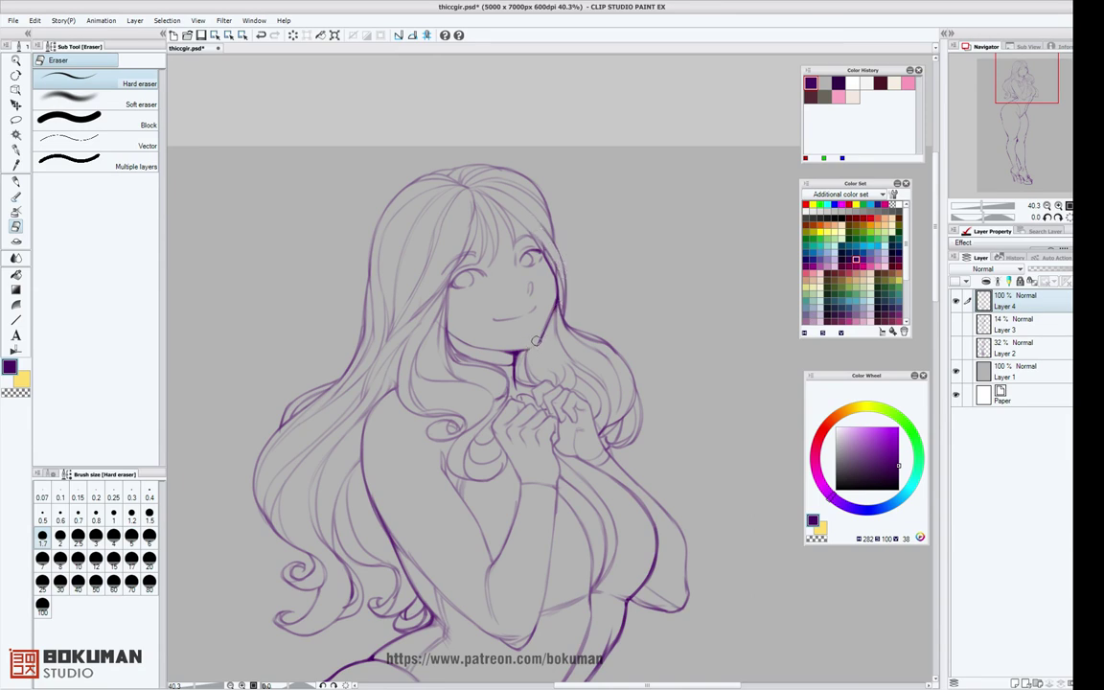
key(b)
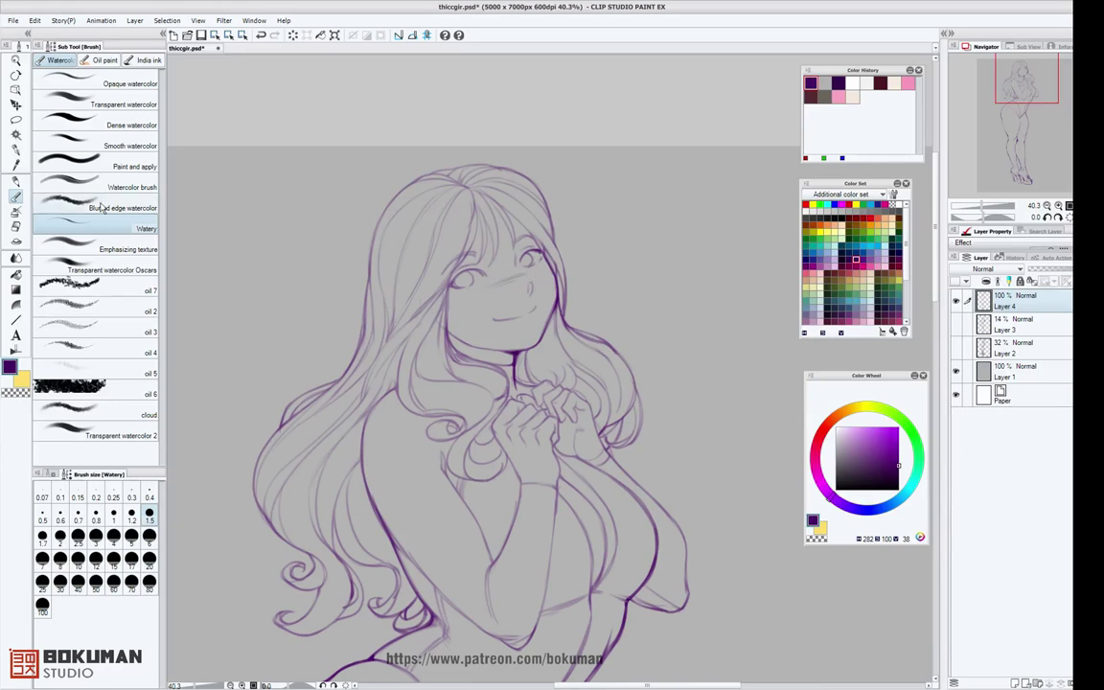
key(m)
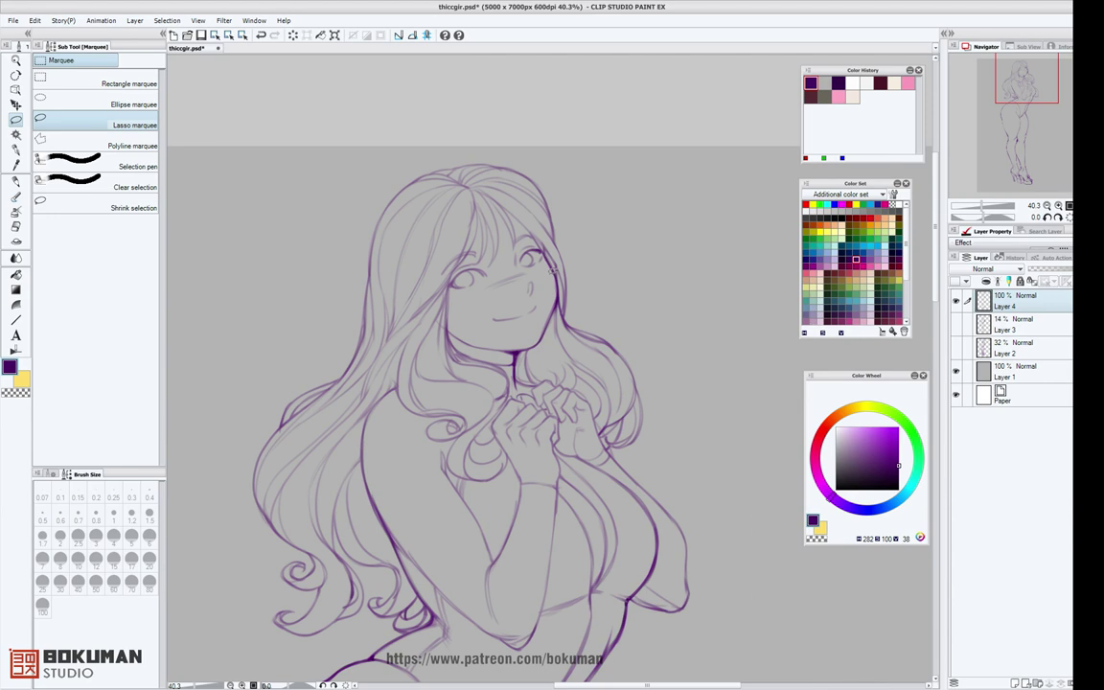
Set the Watery brush size to 1 and darken the bangs strands falling from the parting over the forehead.
key(b)
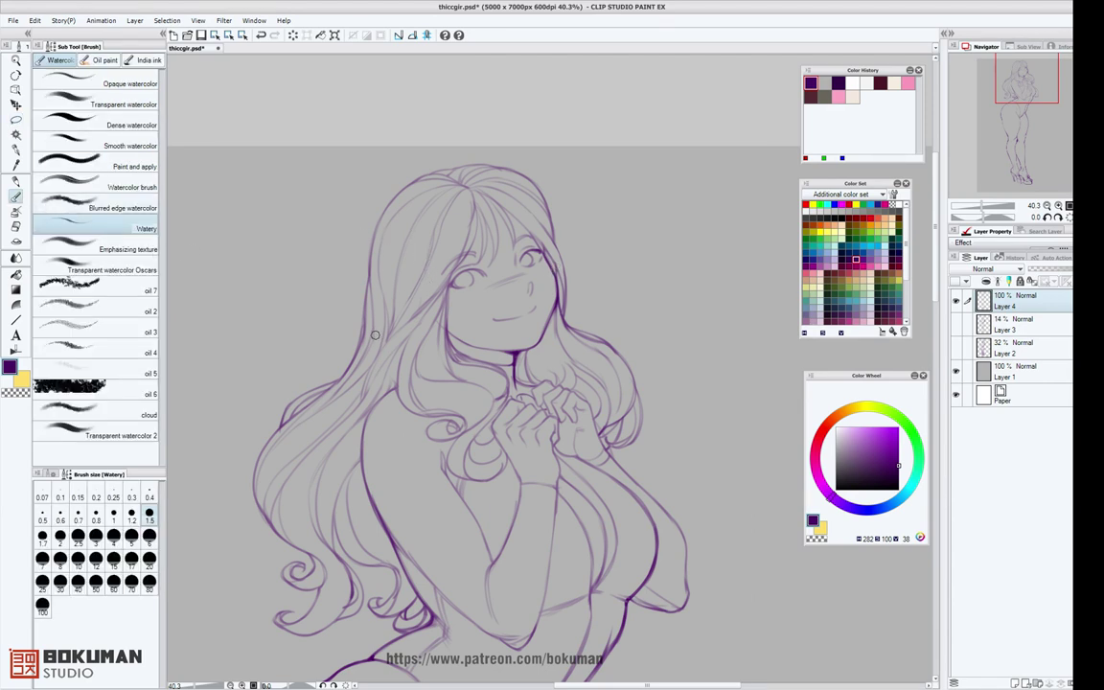
click(113, 516)
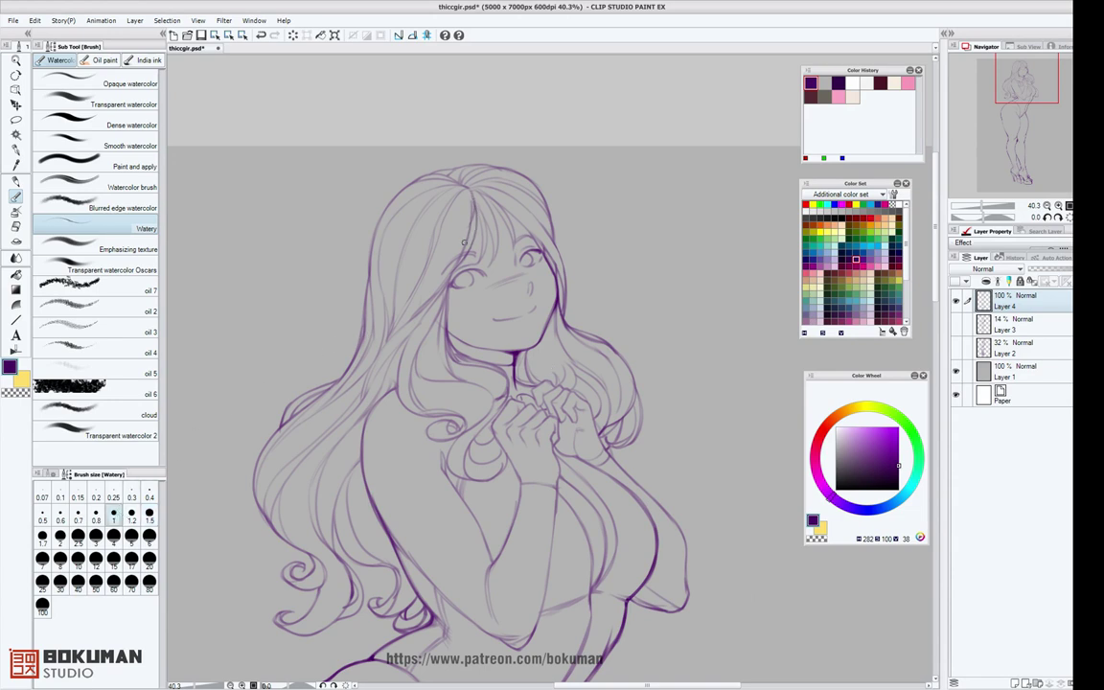
drag(478, 203, 479, 254)
drag(484, 209, 489, 261)
drag(466, 182, 494, 210)
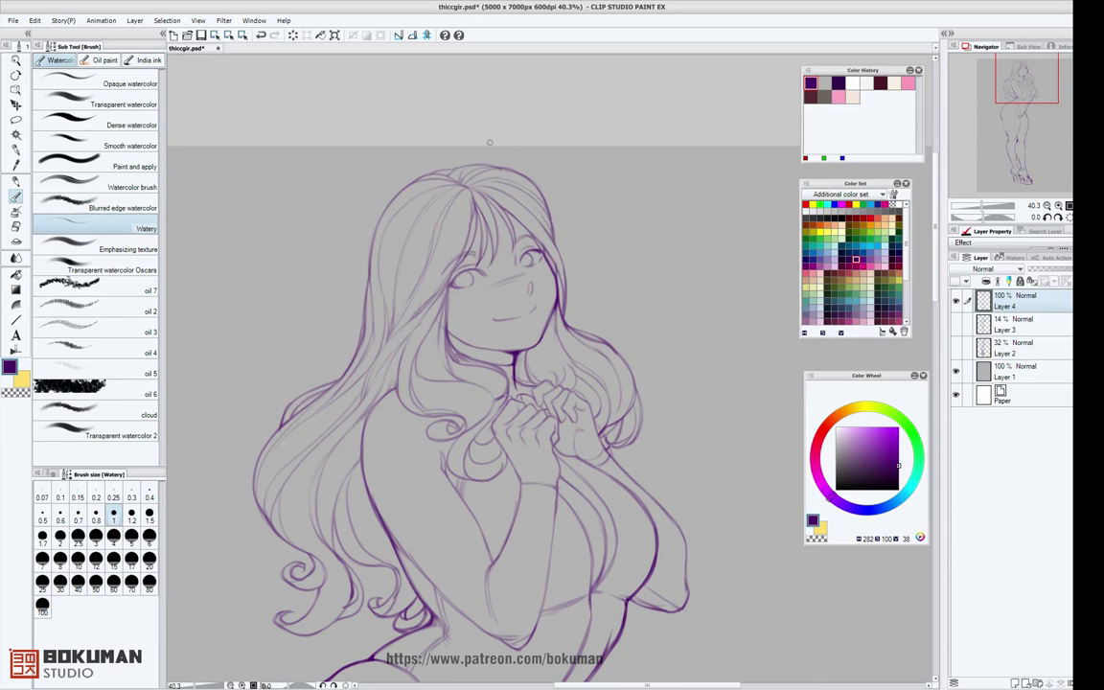
Reinforce the outer hair outline around the crown and the right-hand locks with the Watery brush at size 1.5.
drag(618, 284, 565, 281)
drag(601, 319, 615, 414)
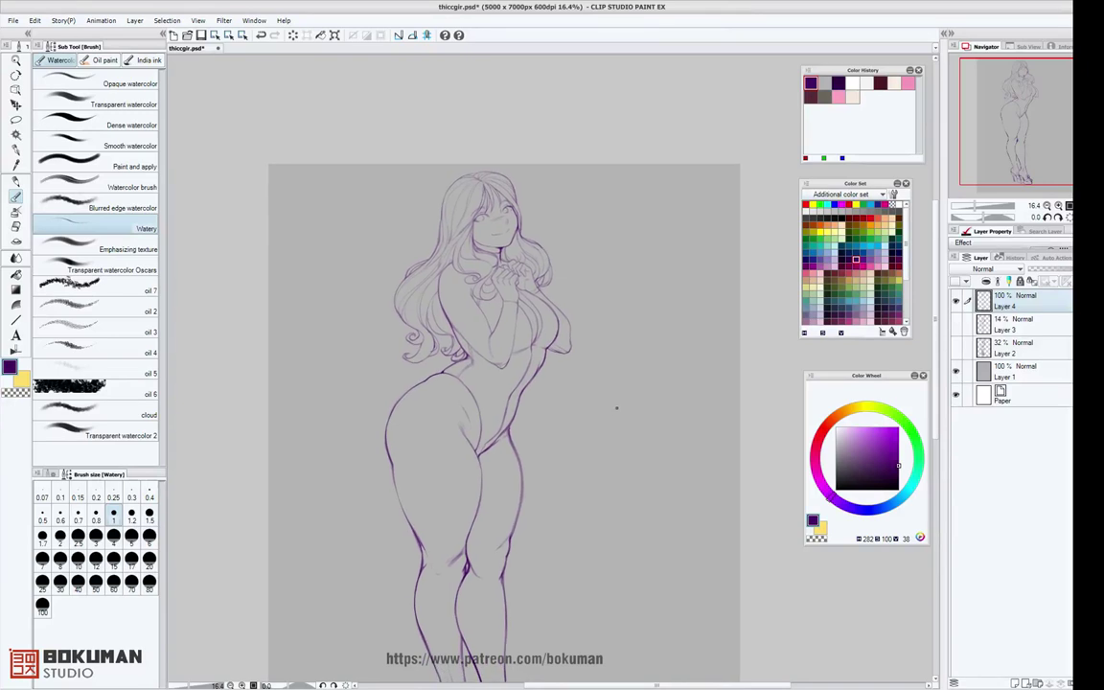
scroll(611, 382, up, 4)
scroll(569, 309, up, 1)
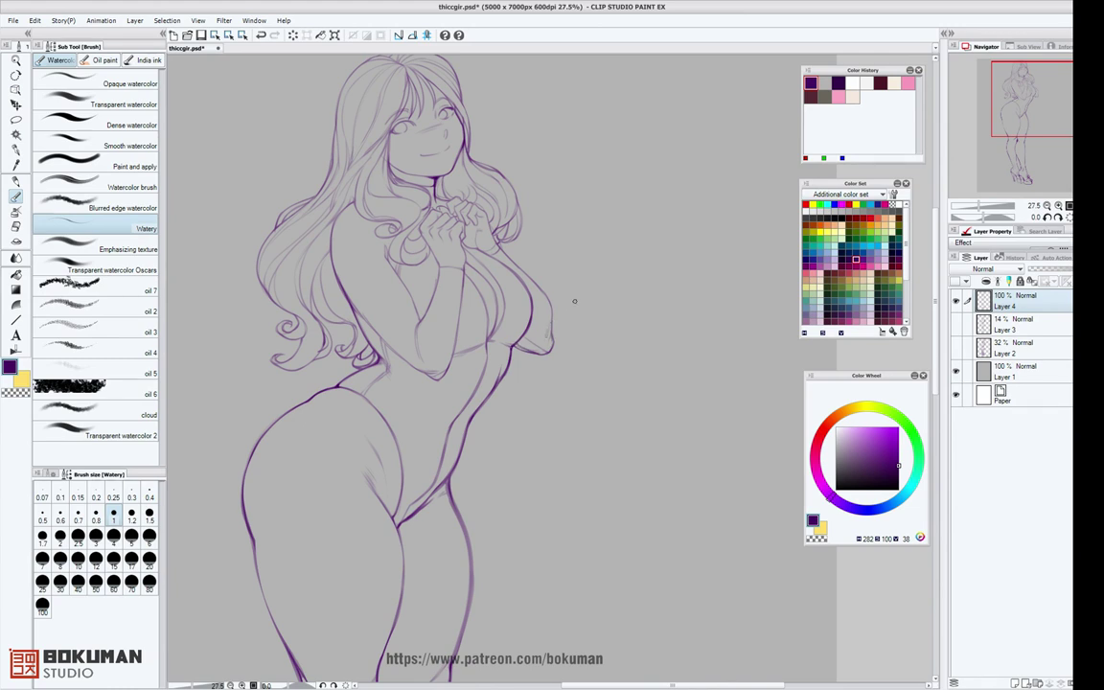
drag(574, 301, 663, 381)
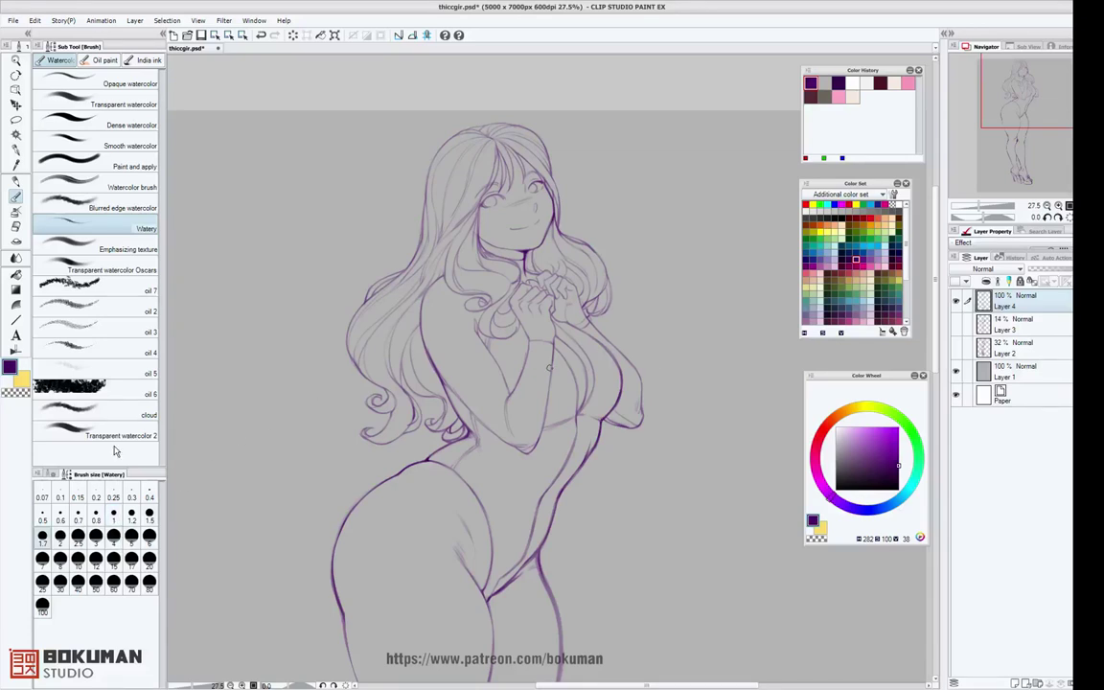
scroll(603, 220, up, 2)
scroll(603, 220, up, 2)
drag(577, 168, 702, 340)
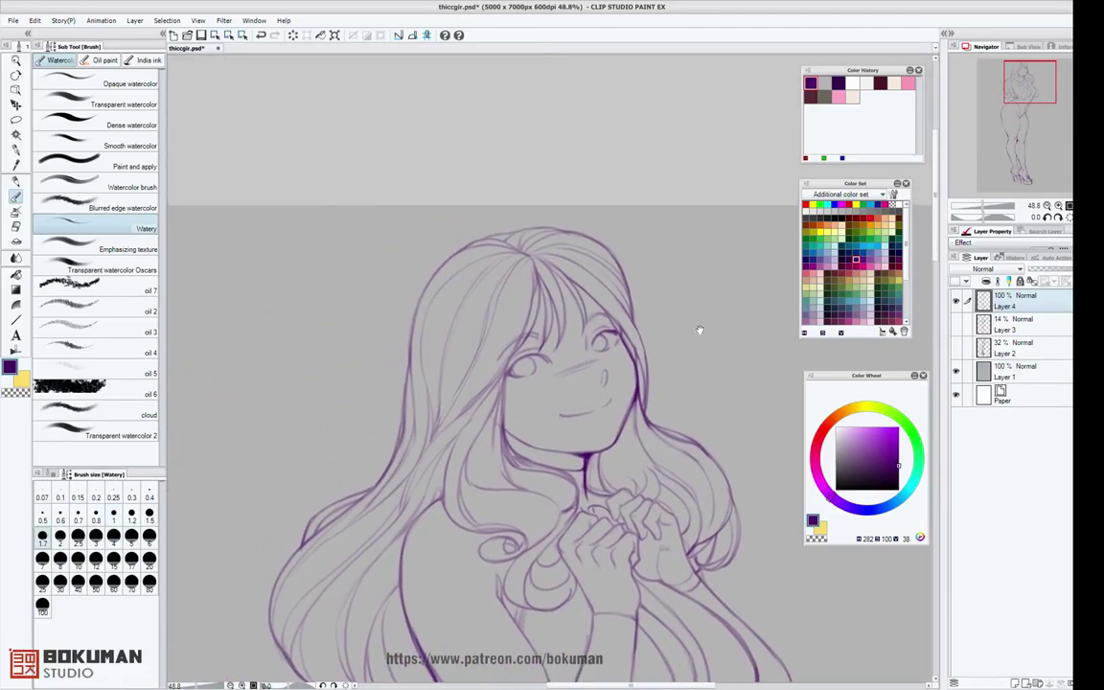
key(bracketleft)
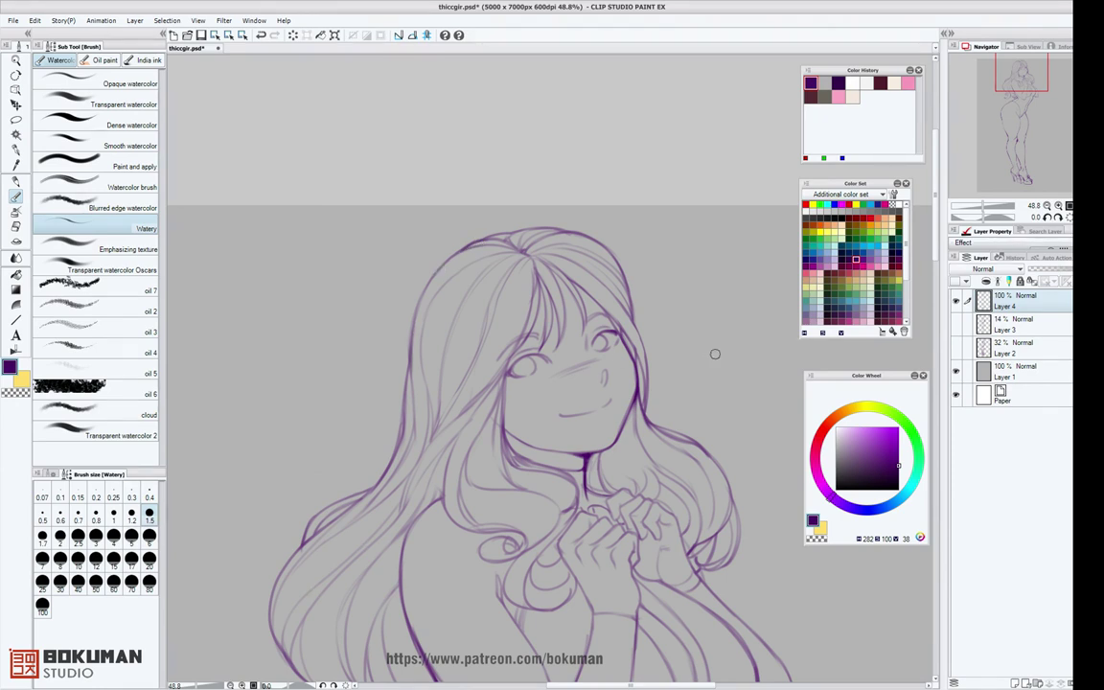
Auto-select the empty area outside the figure, referring only to the edited layer.
scroll(714, 364, down, 4)
drag(716, 390, 630, 192)
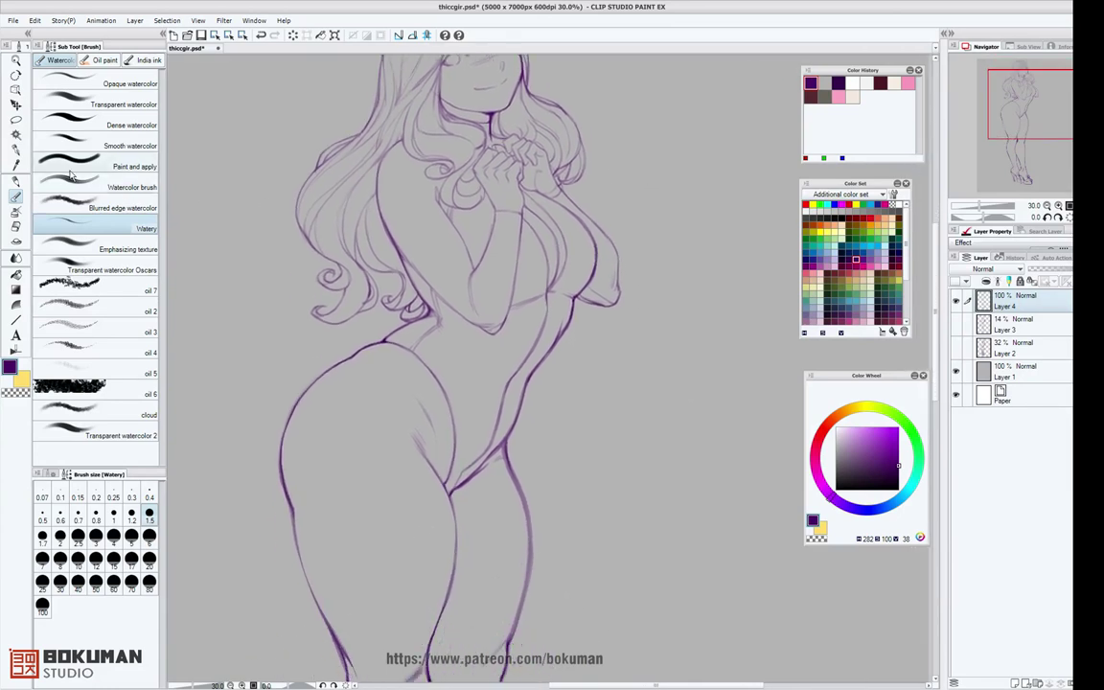
click(15, 135)
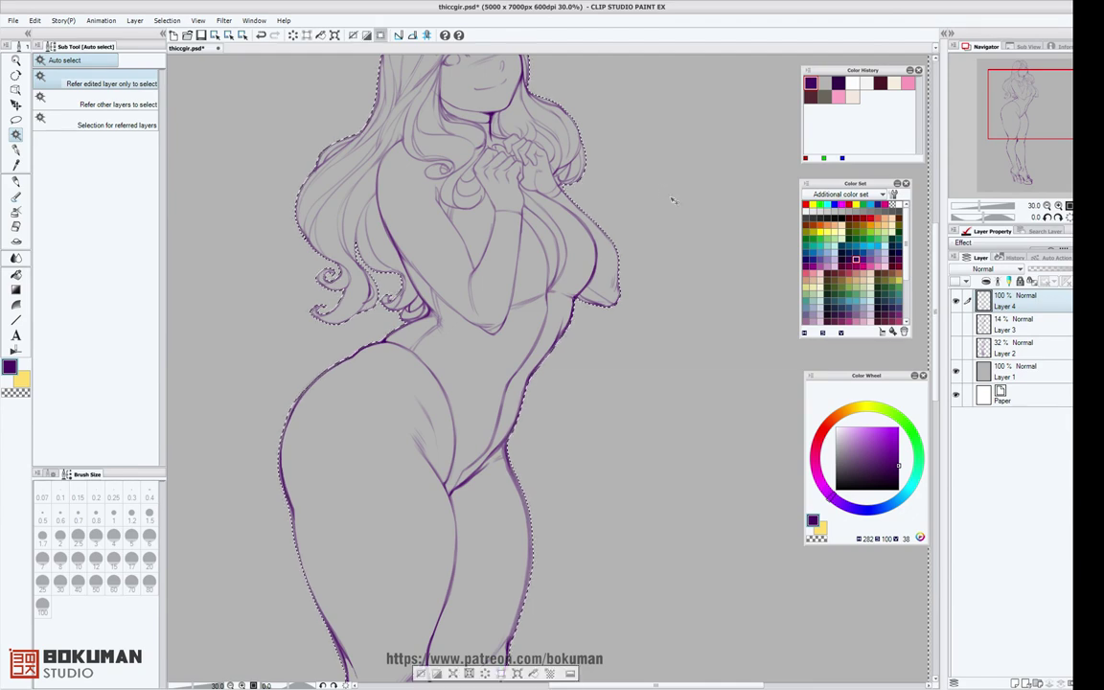
Clear the selection and clean up the outlines of both platform high heels with the Hard eraser.
scroll(671, 218, down, 2)
drag(670, 379, 600, 286)
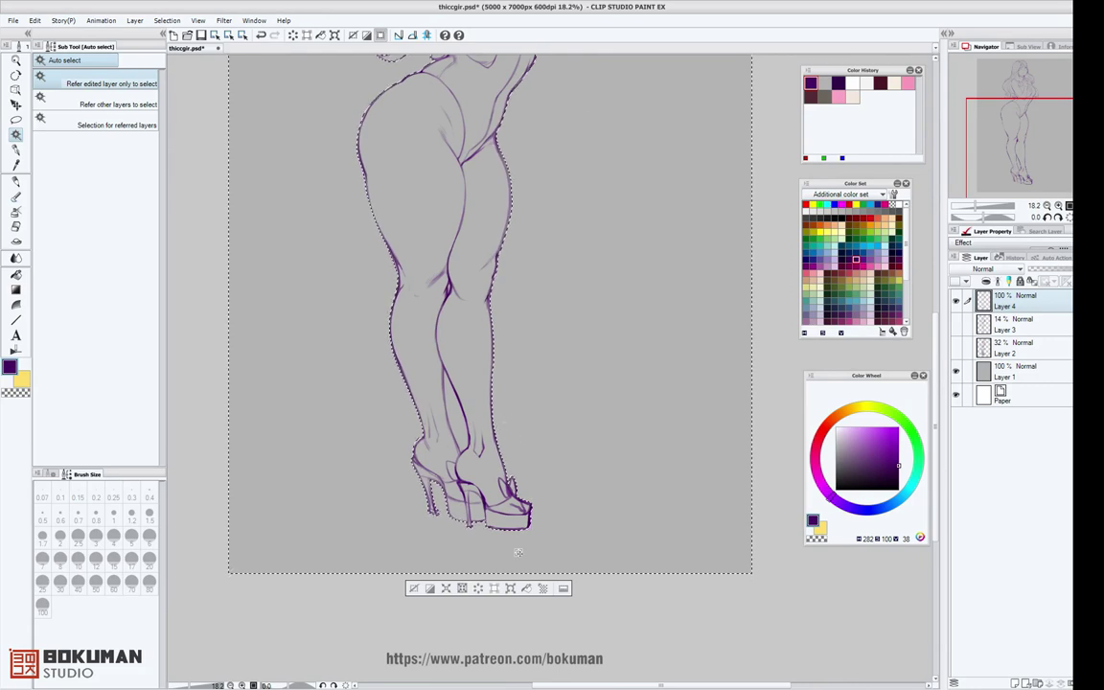
key(ctrl+d)
scroll(537, 518, up, 3)
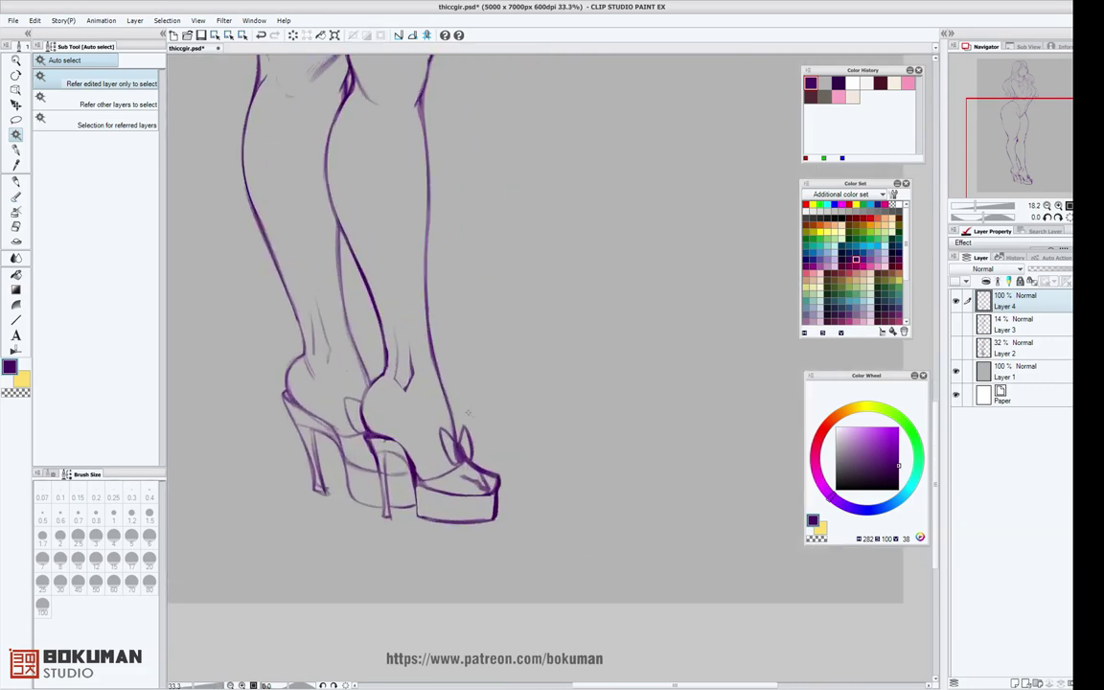
key(e)
drag(469, 473, 498, 488)
drag(498, 487, 463, 484)
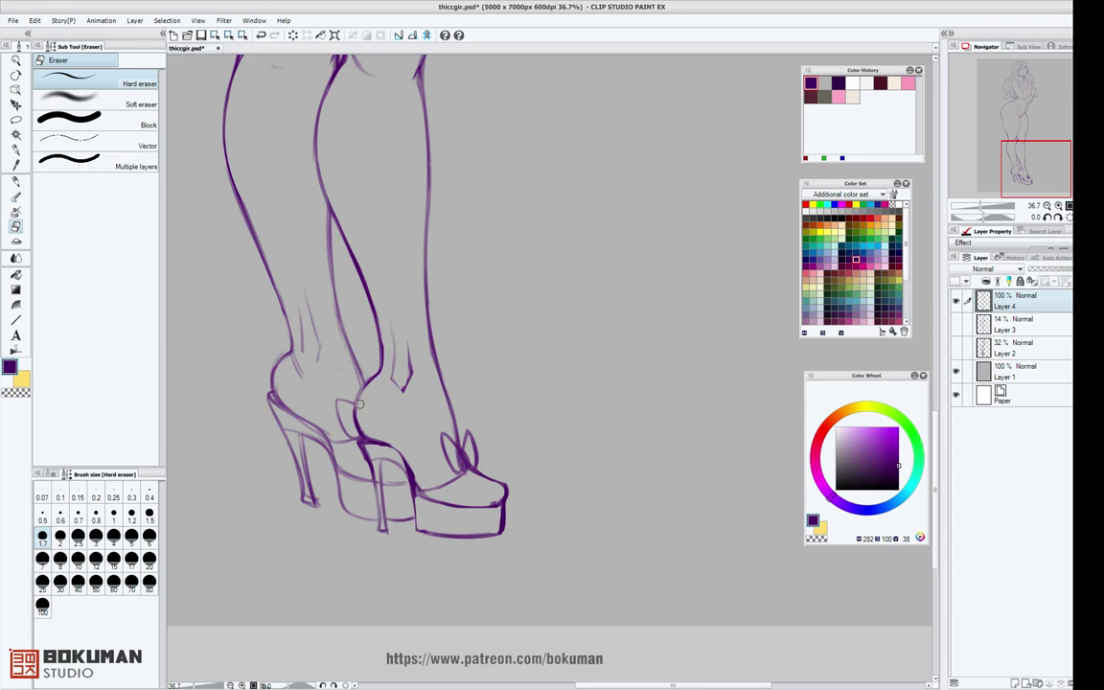
mouse_move(414, 467)
mouse_down()
mouse_move(451, 504)
mouse_move(482, 499)
mouse_up()
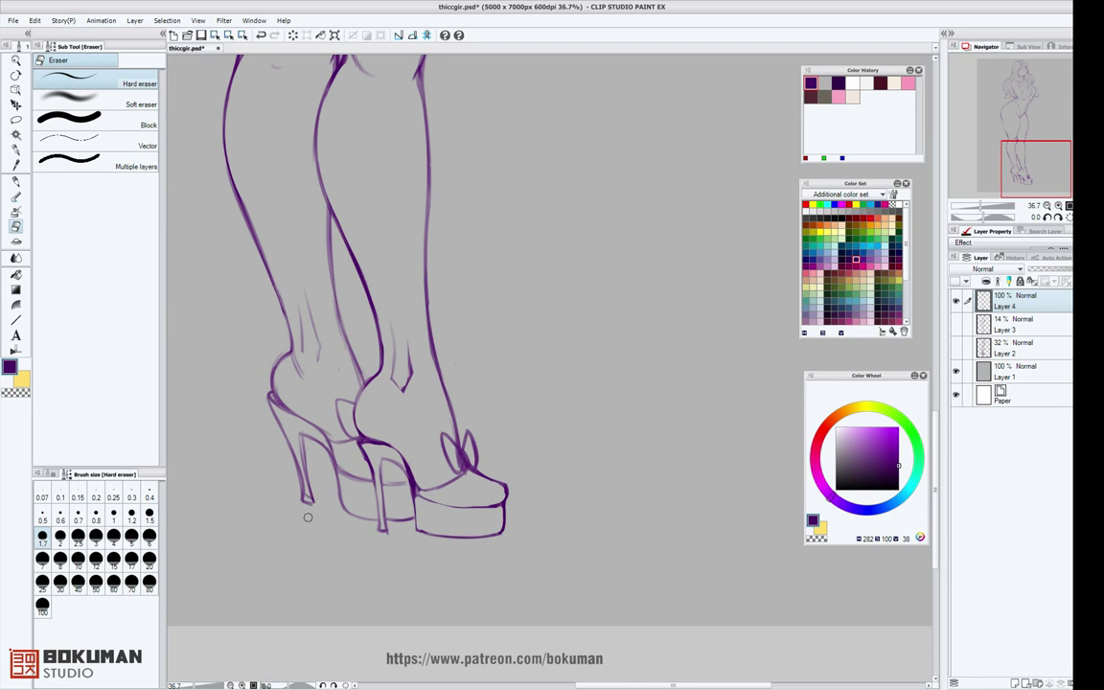
Reinforce the stiletto heels, the front shoe's upper edge and the rear foot's heel contour with the Watery brush at size 1.5.
key(b)
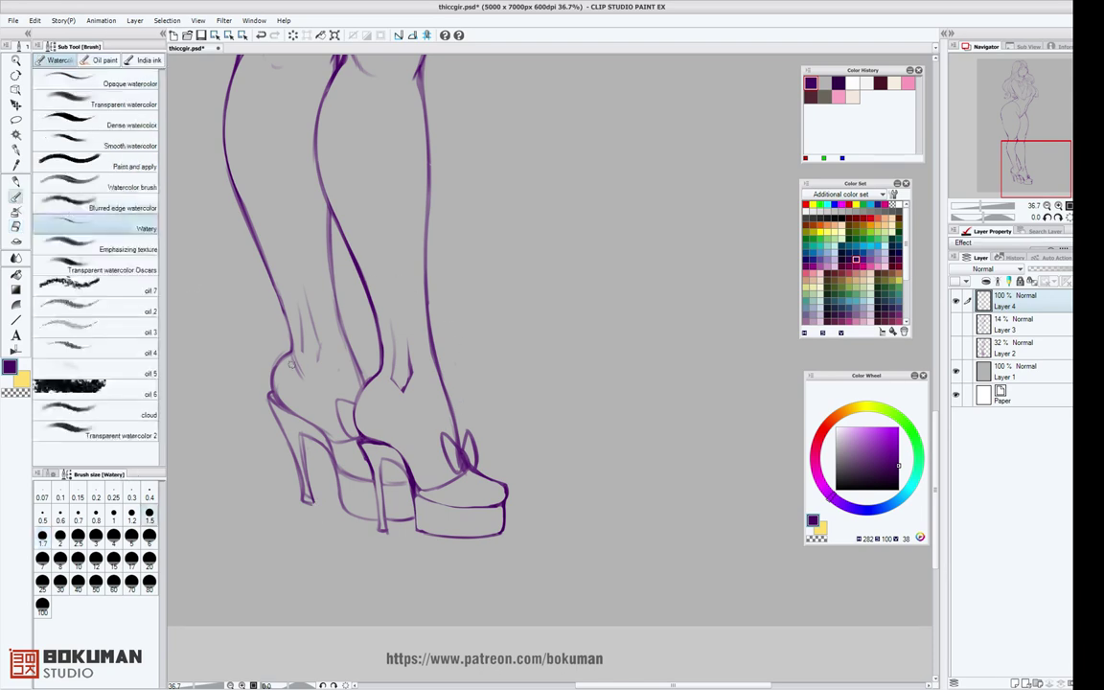
drag(301, 436, 311, 497)
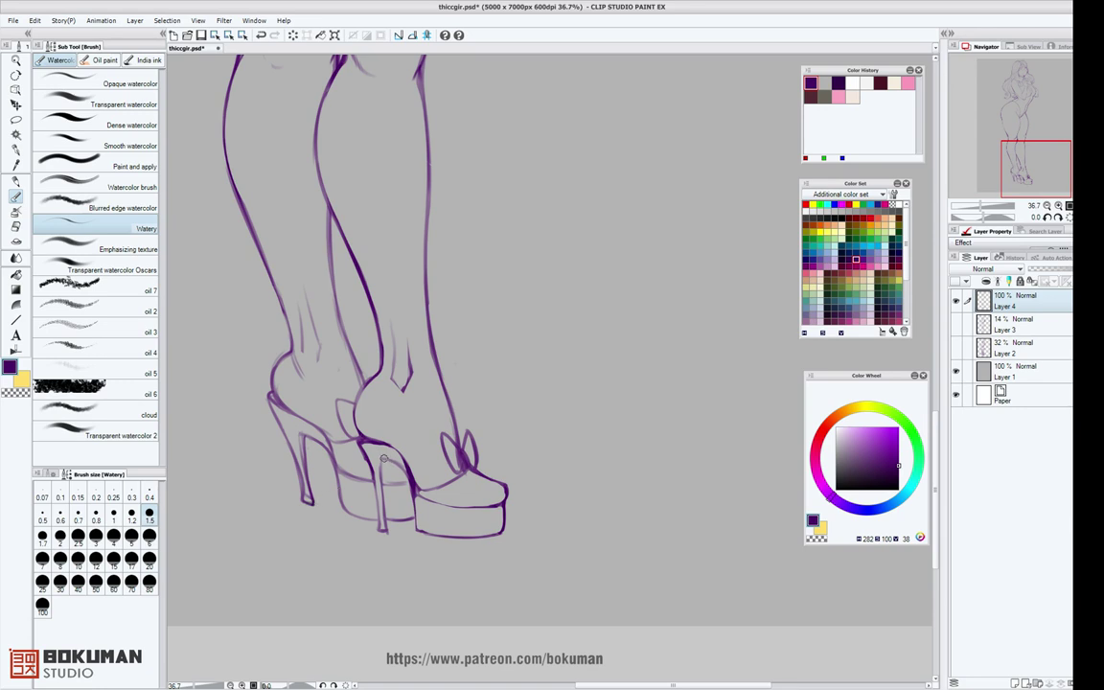
drag(379, 475, 380, 528)
drag(388, 444, 407, 465)
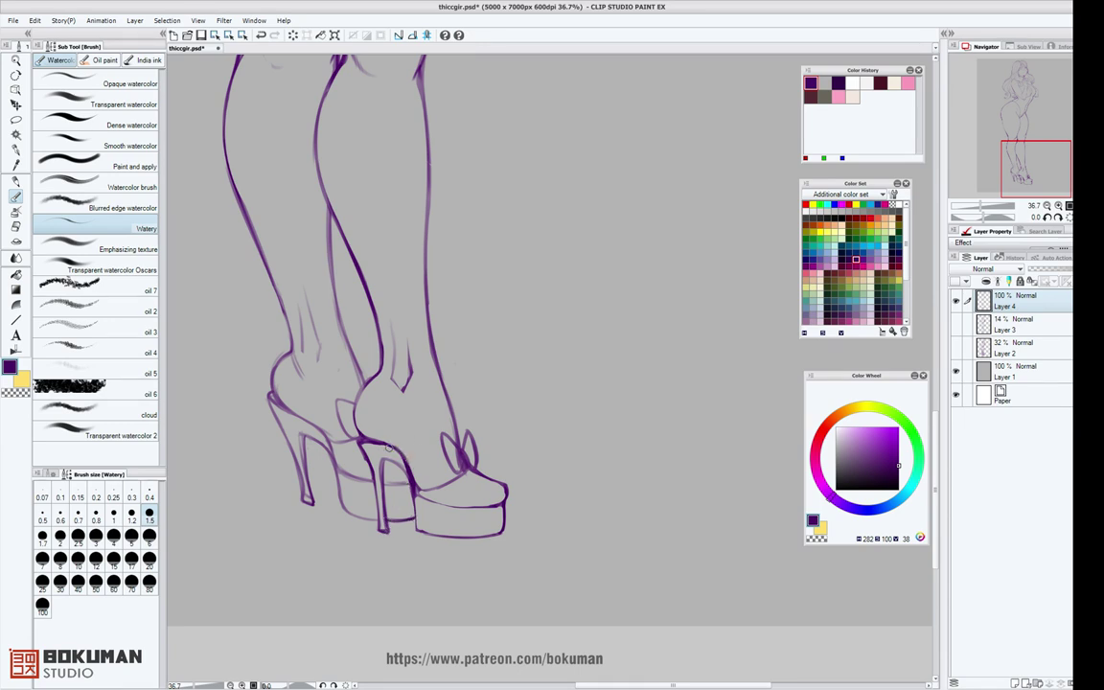
mouse_move(280, 353)
mouse_down()
mouse_move(270, 379)
mouse_move(286, 402)
mouse_up()
Auto-select the empty background around the figure and the gap between the lower legs, and check the selection edge from shoes to hair.
key(e)
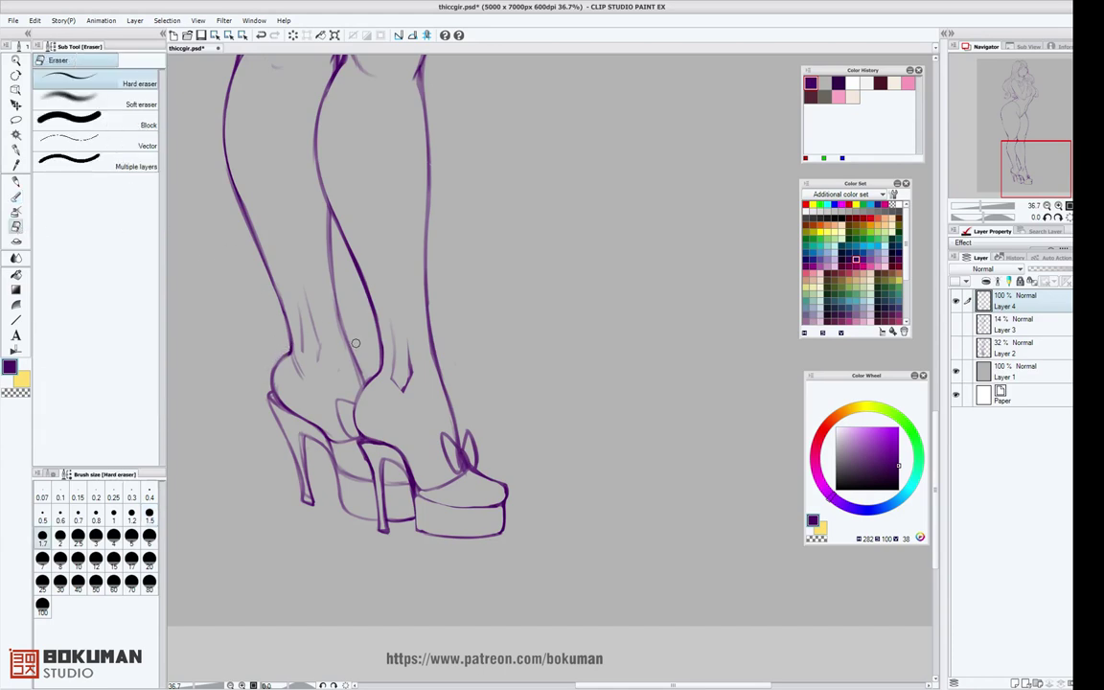
key(w)
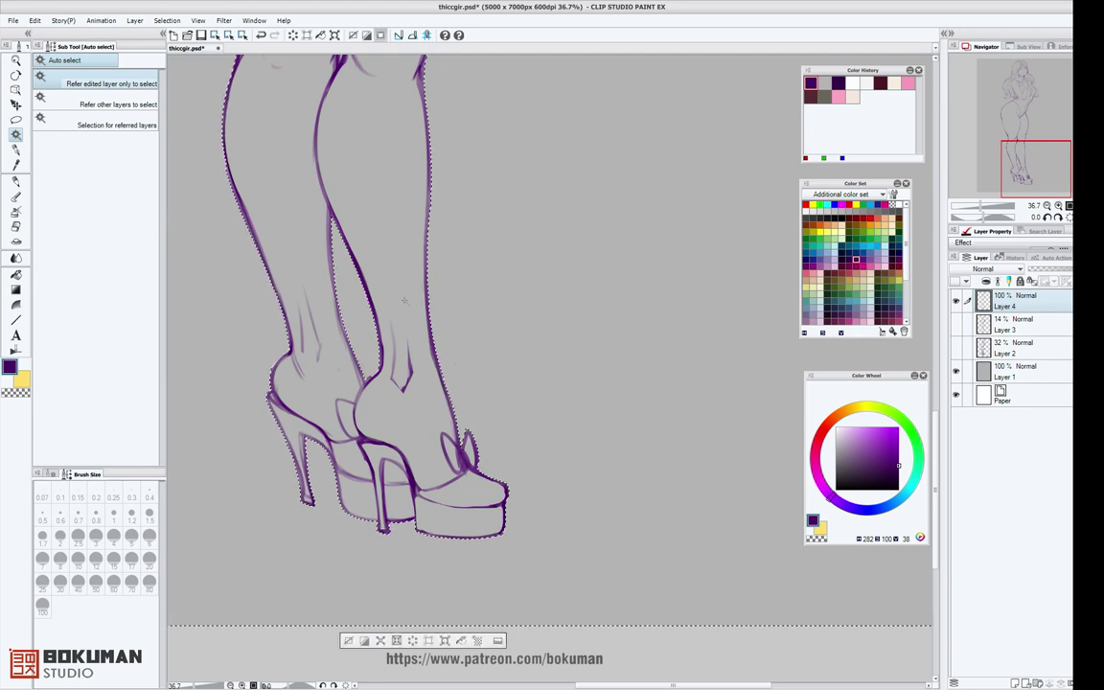
click(535, 287)
drag(535, 288, 583, 389)
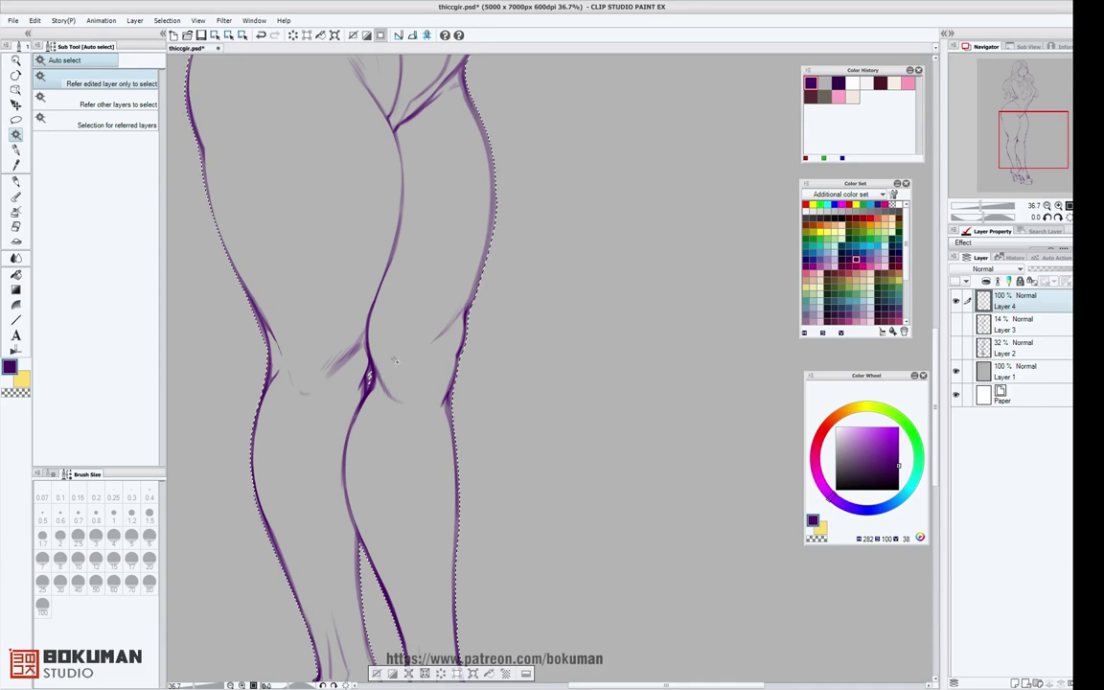
drag(570, 216, 568, 233)
scroll(568, 233, up, 10)
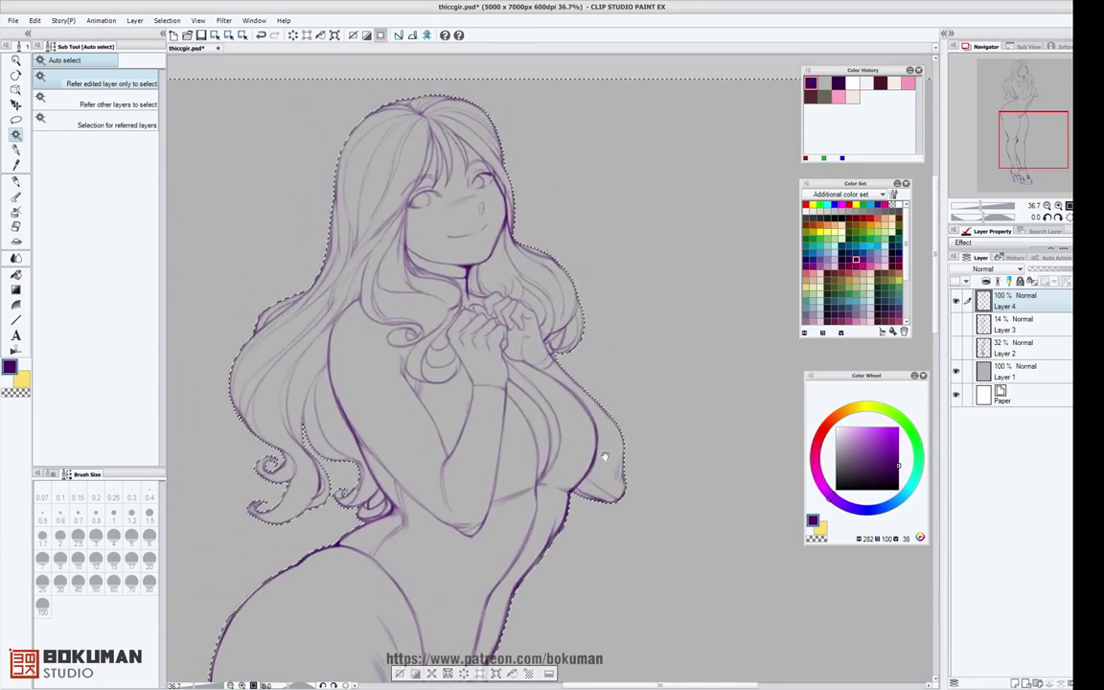
scroll(547, 370, down, 5)
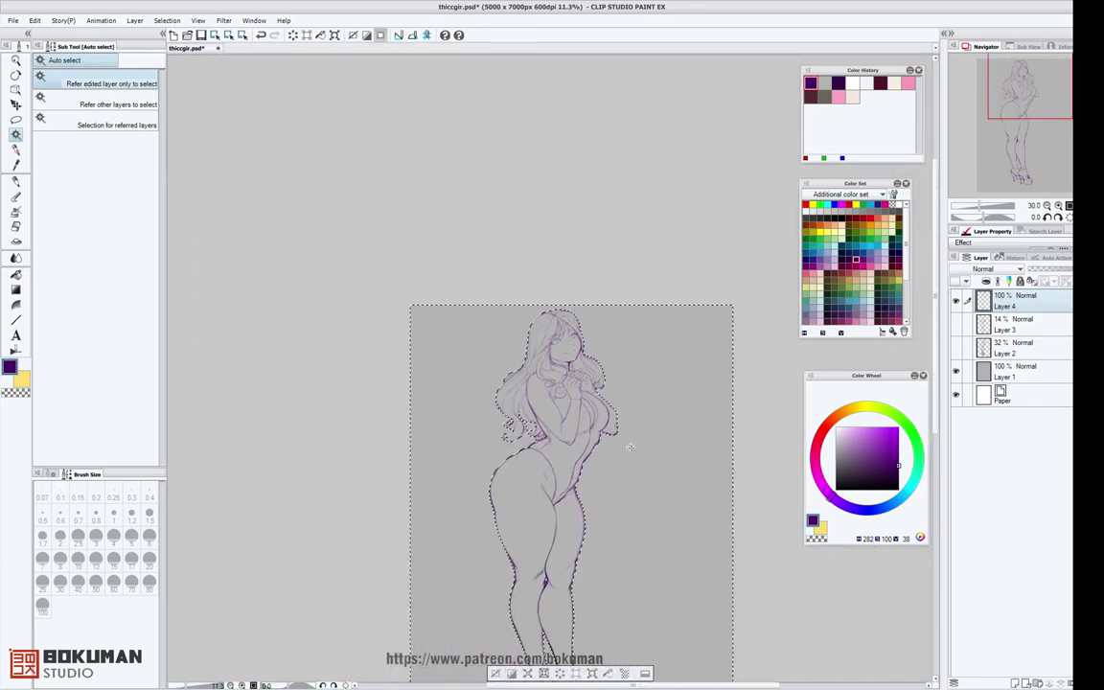
Invert the selection to cover the figure and add a new layer between Layer 4 and Layer 3.
key(ctrl+shift+i)
drag(676, 407, 642, 308)
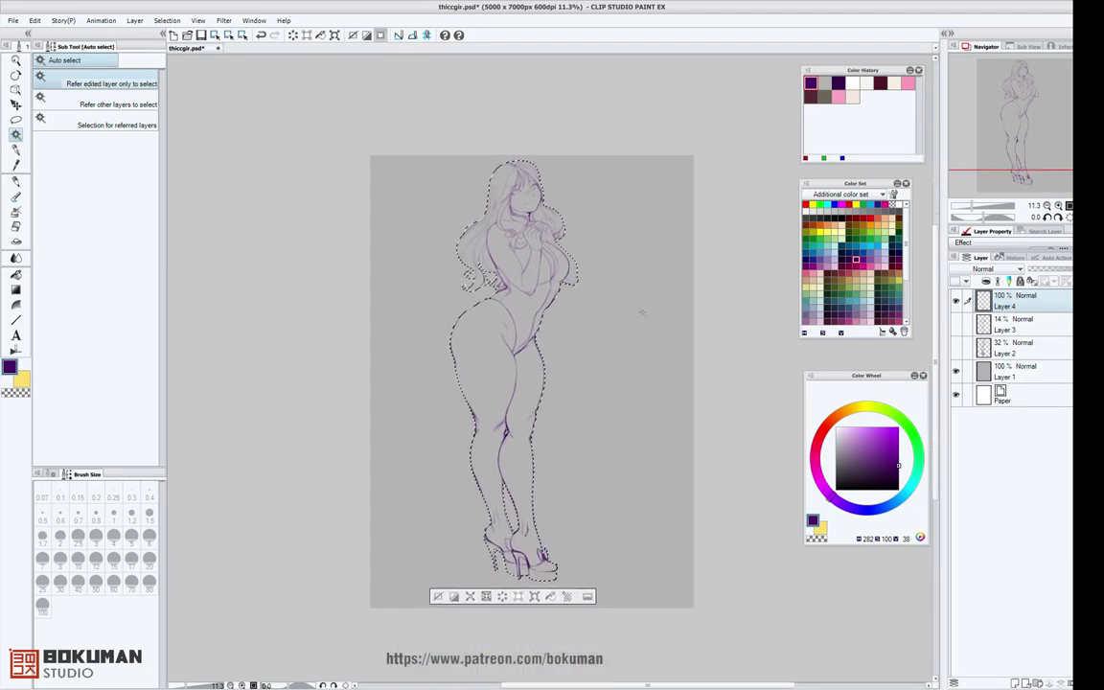
click(1025, 333)
click(1015, 683)
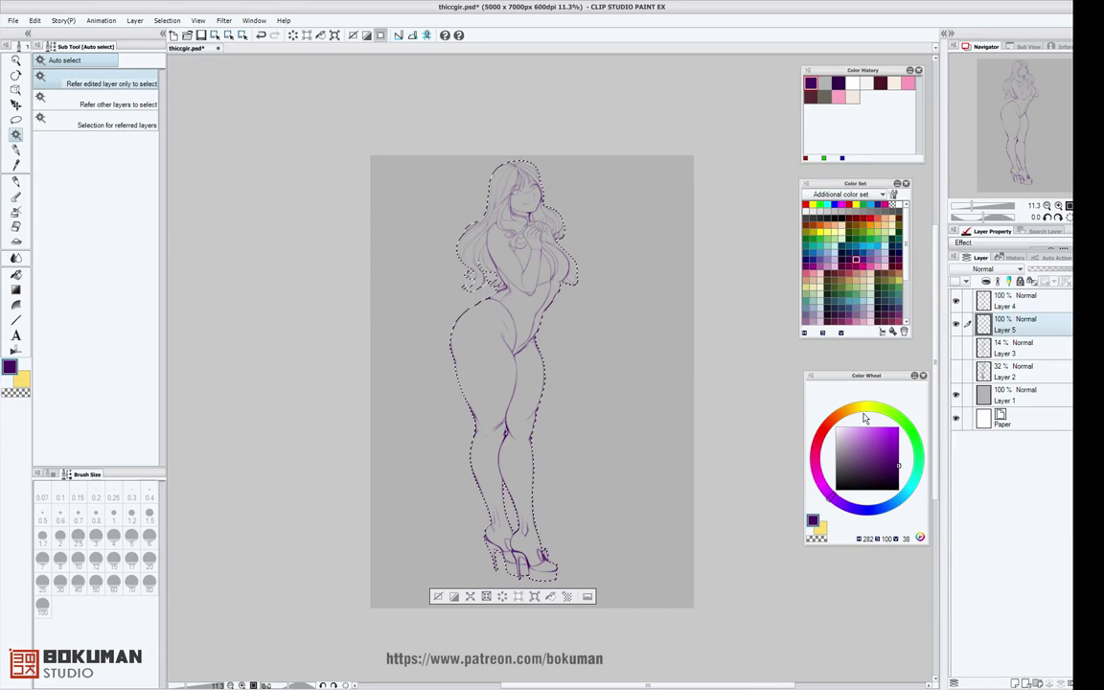
Fill the selected figure on Layer 5 with a pale cream skin tone of hue 40, saturation 14, value 94.
click(837, 415)
click(852, 430)
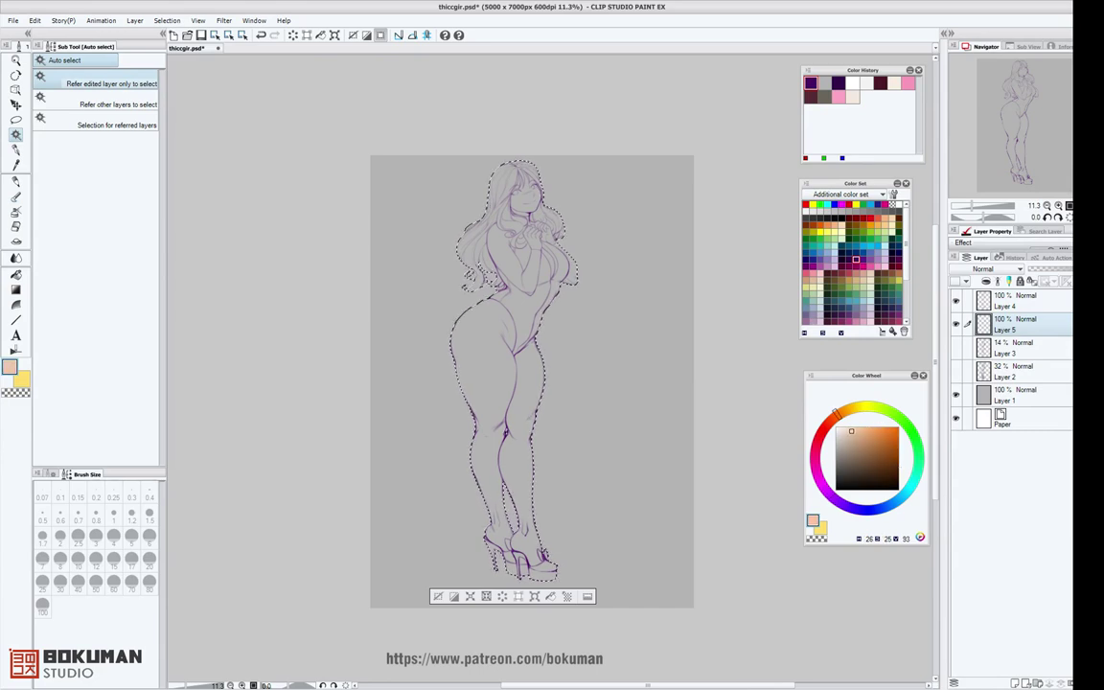
drag(838, 414, 848, 409)
click(846, 430)
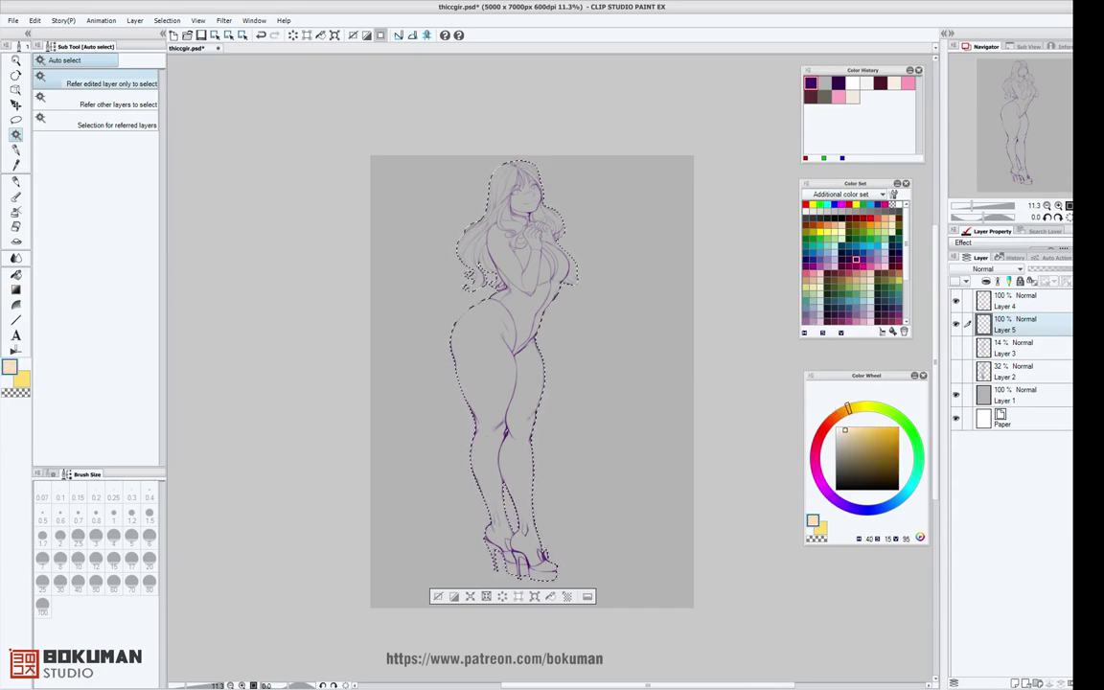
key(alt+BackSpace)
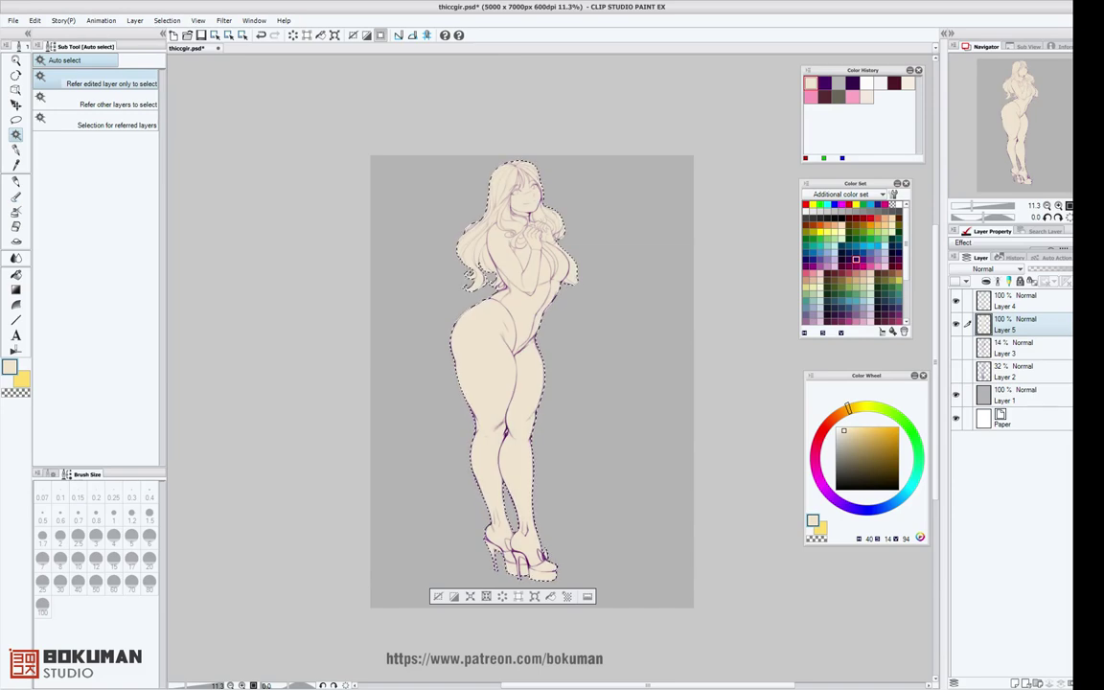
Paint the crown and long hair behind the arm with a size 8 Mapping pen in reddish brown, hue 9, saturation 36, value 62.
scroll(693, 317, up, 4)
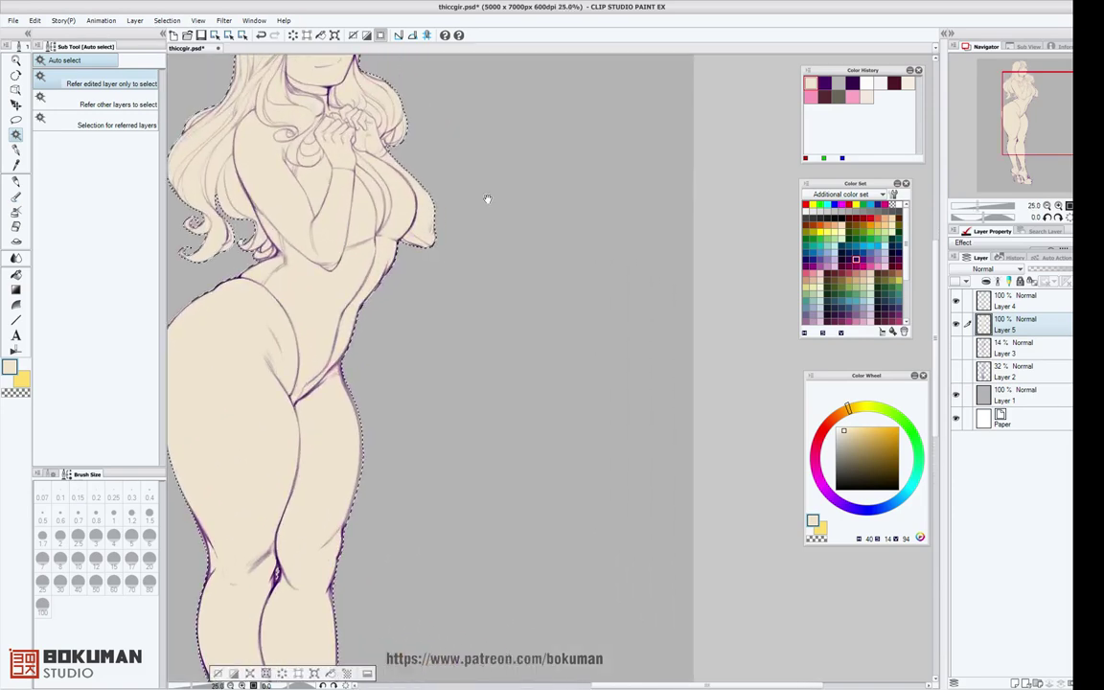
drag(484, 190, 705, 392)
scroll(652, 268, up, 1)
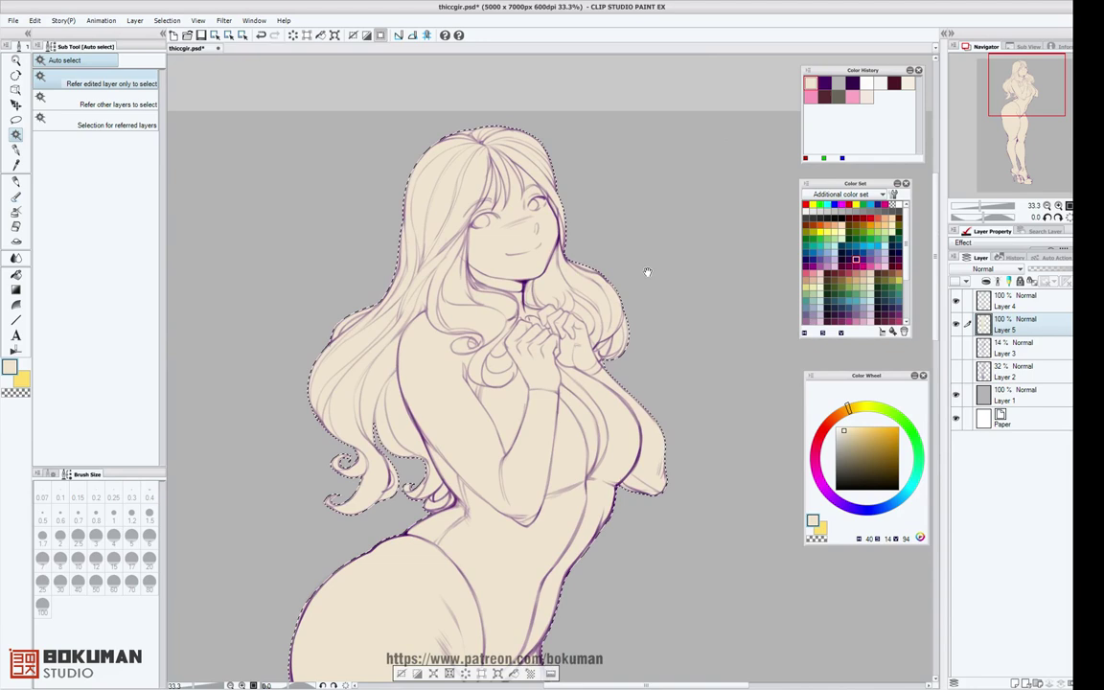
click(16, 149)
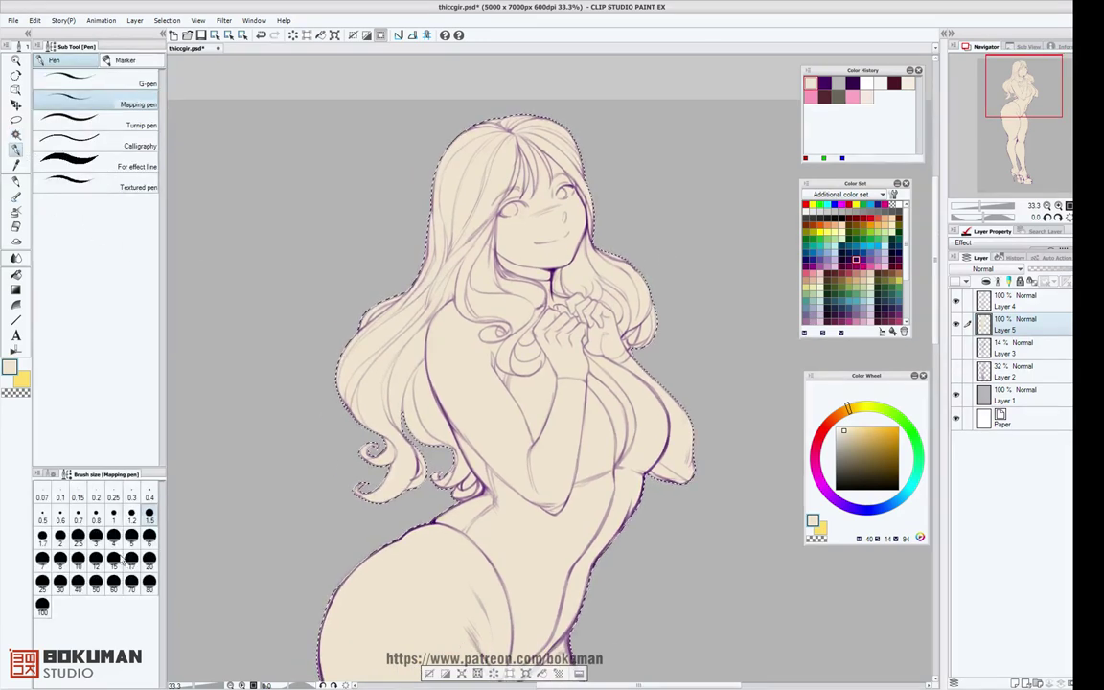
click(823, 424)
click(857, 436)
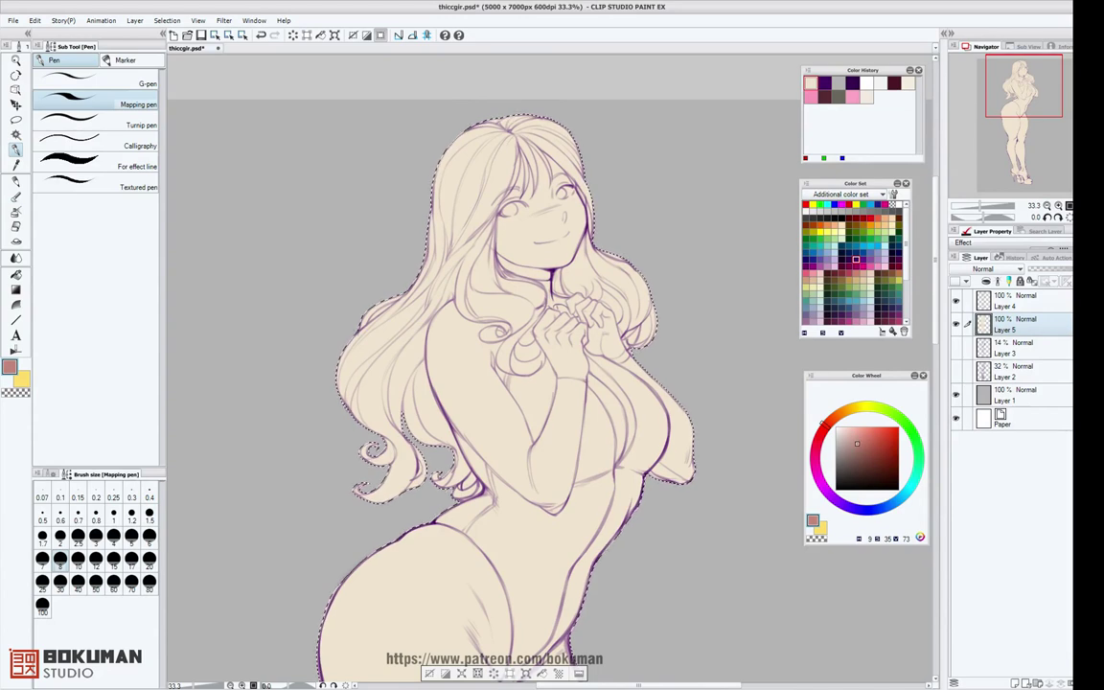
drag(858, 445, 858, 449)
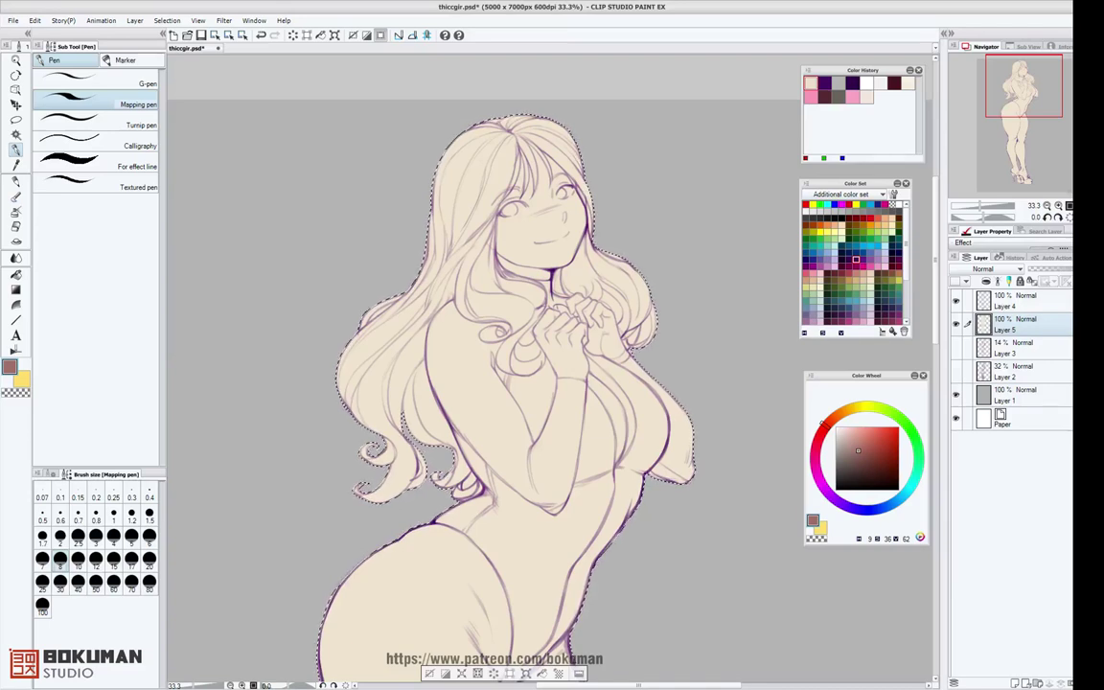
drag(491, 129, 460, 173)
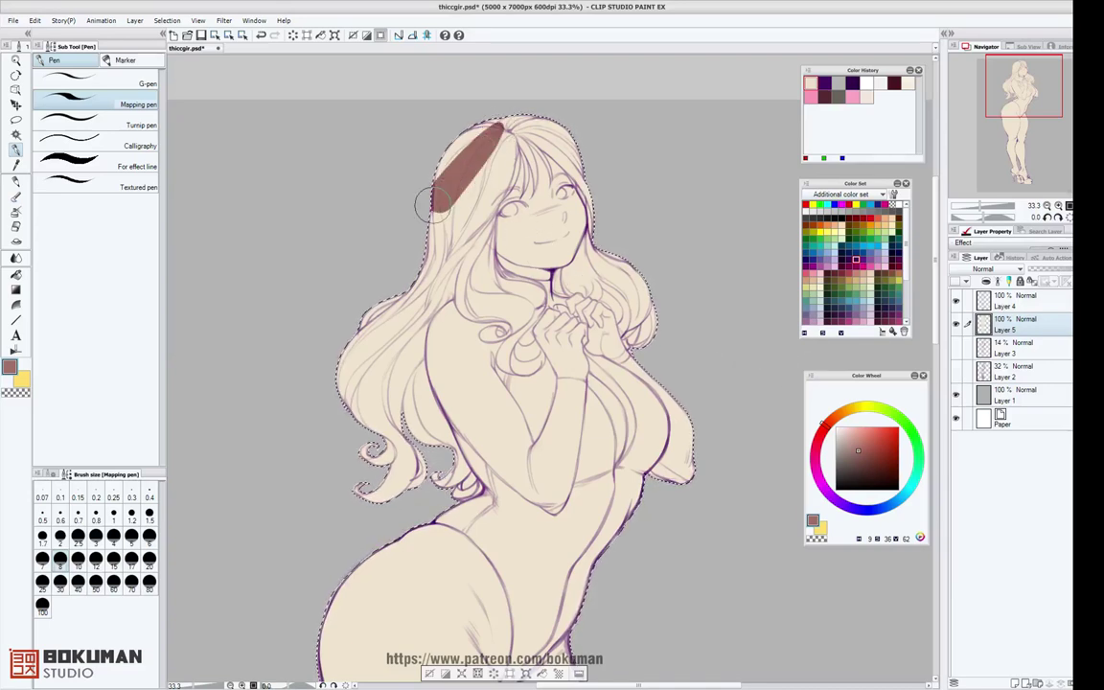
mouse_move(490, 130)
mouse_down()
mouse_move(410, 257)
mouse_move(521, 135)
mouse_move(401, 302)
mouse_up()
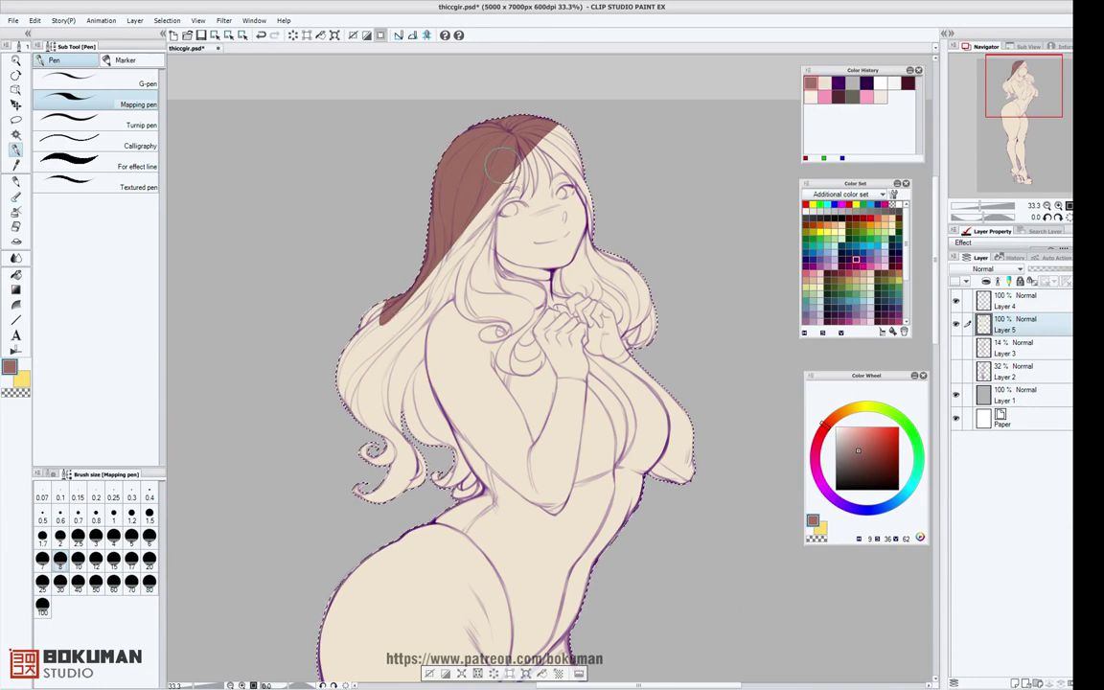
drag(542, 129, 414, 262)
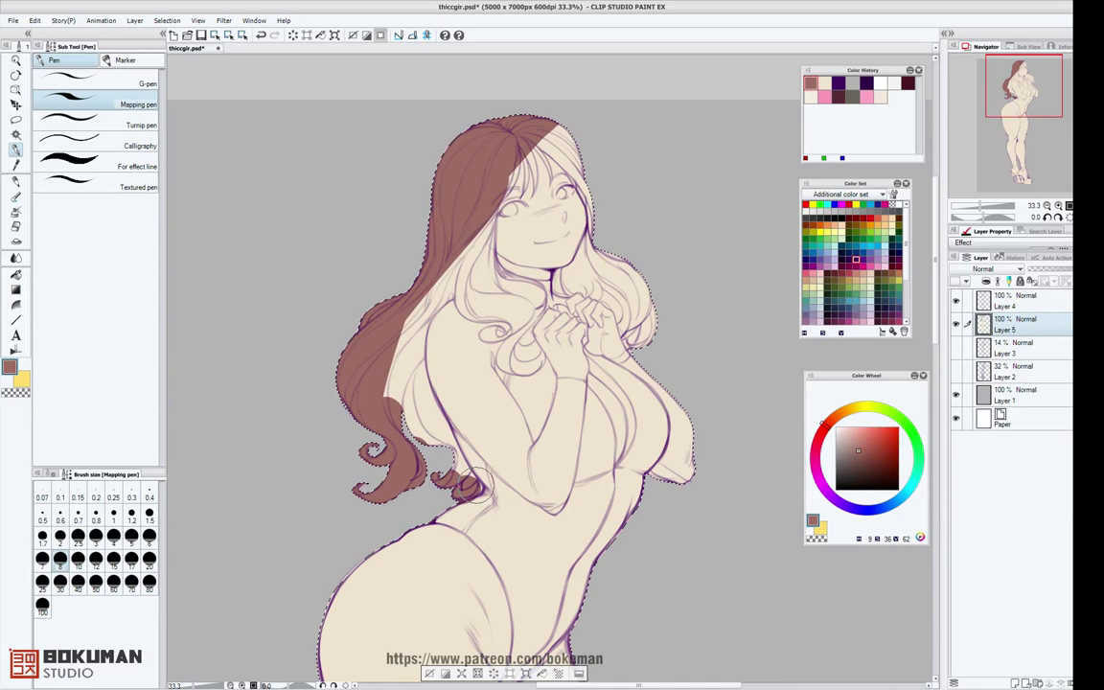
mouse_move(452, 301)
mouse_down()
mouse_move(433, 315)
mouse_move(423, 362)
mouse_move(437, 412)
mouse_up()
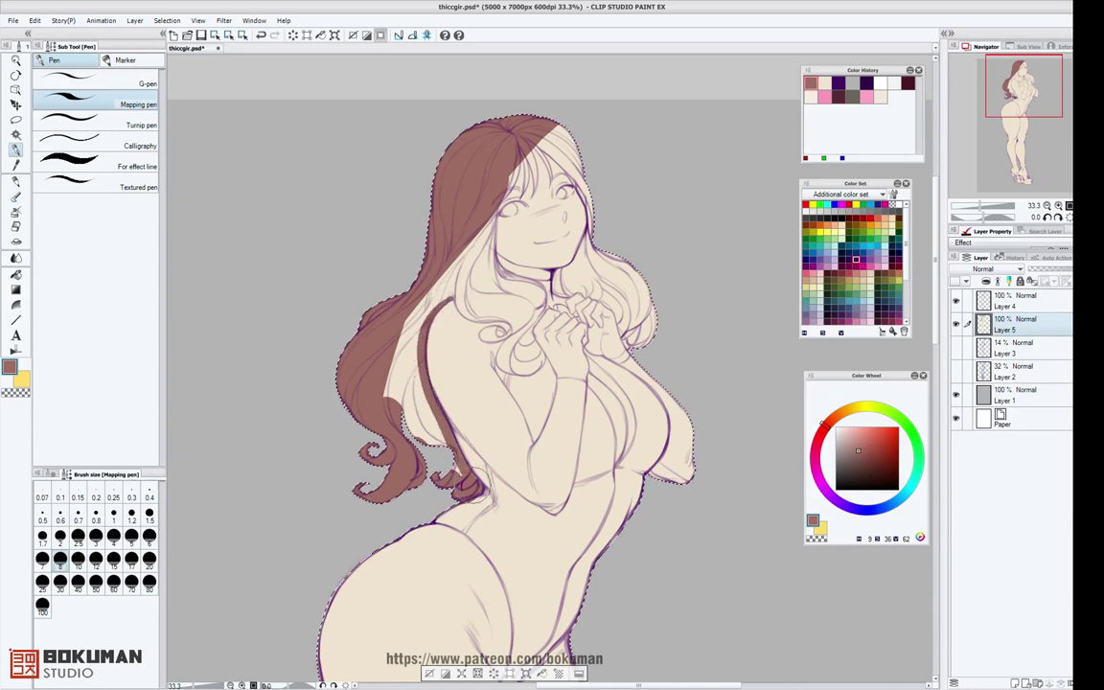
drag(451, 260, 431, 430)
Set the Mapping pen to size 4 and paint the hair edge beside the face and the strands falling over the shoulder.
click(114, 539)
drag(467, 284, 437, 311)
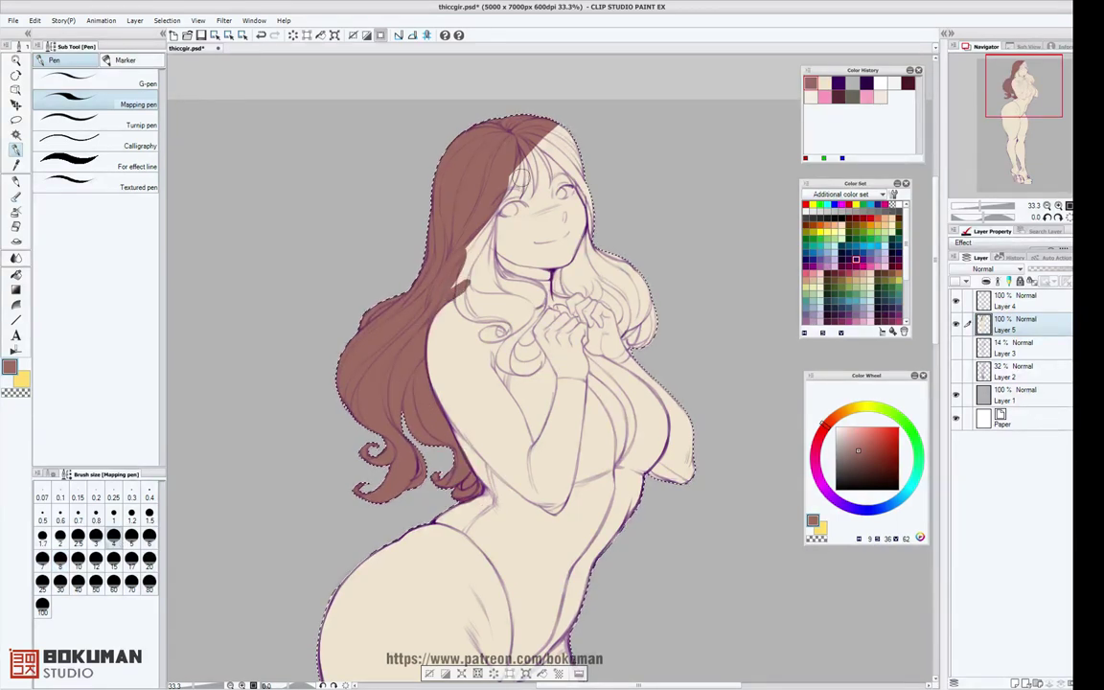
mouse_move(524, 165)
mouse_down()
mouse_move(486, 210)
mouse_move(511, 163)
mouse_move(473, 276)
mouse_up()
drag(496, 215, 515, 298)
mouse_move(495, 244)
mouse_down()
mouse_move(545, 310)
mouse_move(512, 342)
mouse_up()
mouse_move(458, 296)
mouse_down()
mouse_move(491, 317)
mouse_move(537, 307)
mouse_up()
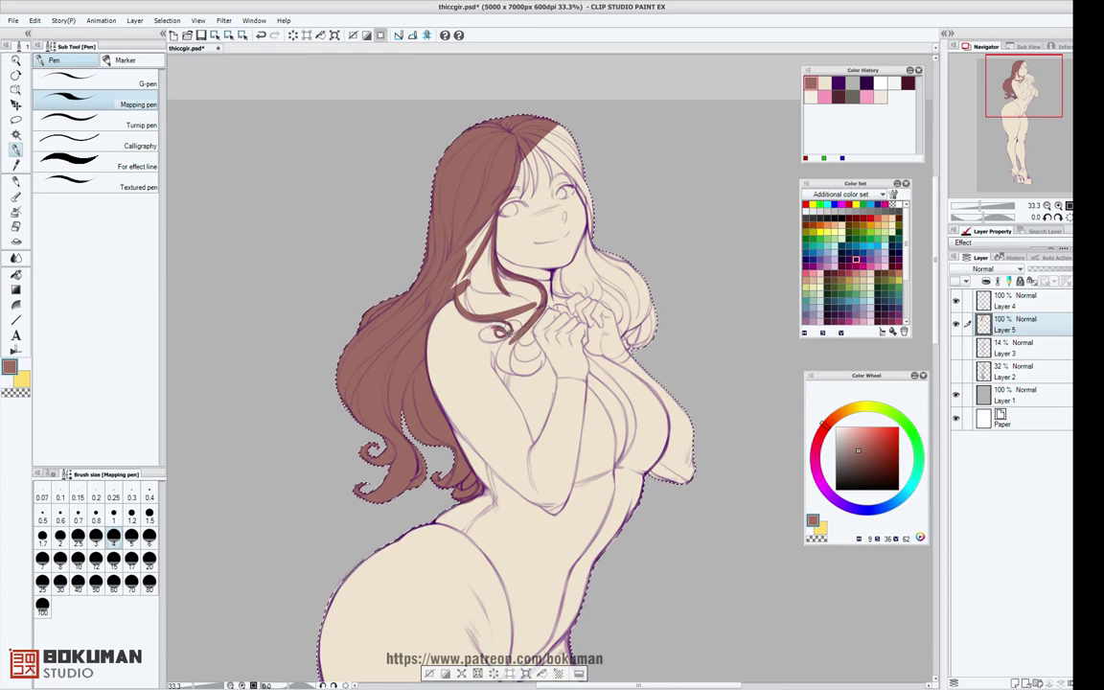
Paint the curled hair tips on the chest and fill in the lock over the near shoulder with the same brown.
drag(500, 330, 483, 336)
key(ctrl+z)
key(ctrl+y)
drag(498, 331, 485, 336)
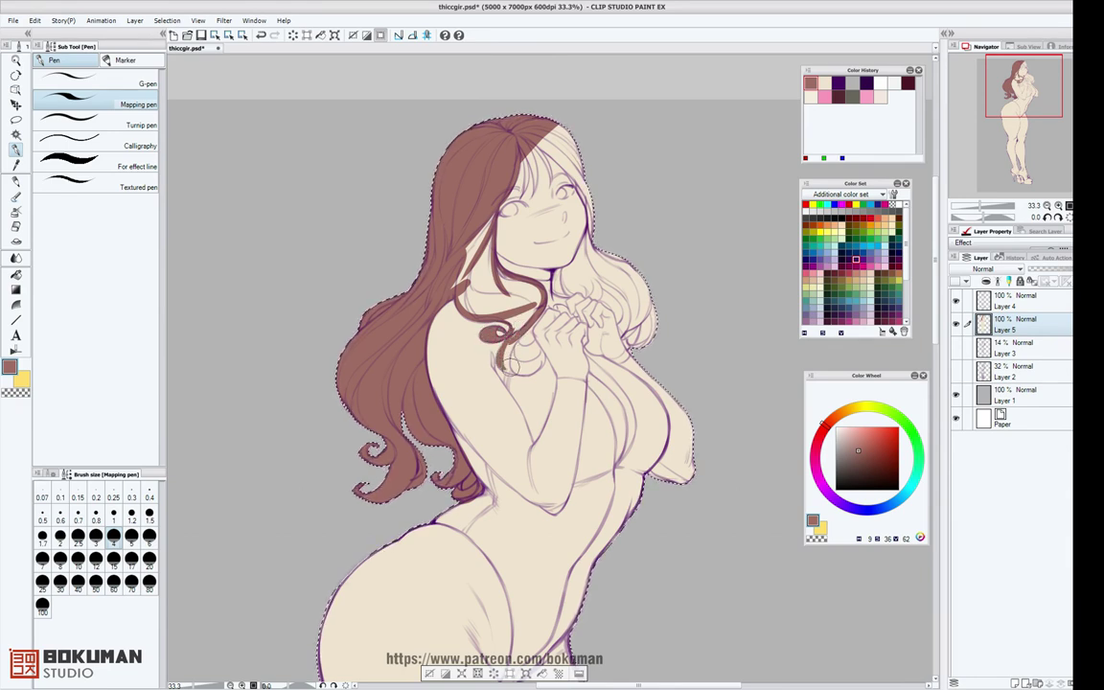
drag(516, 339, 541, 356)
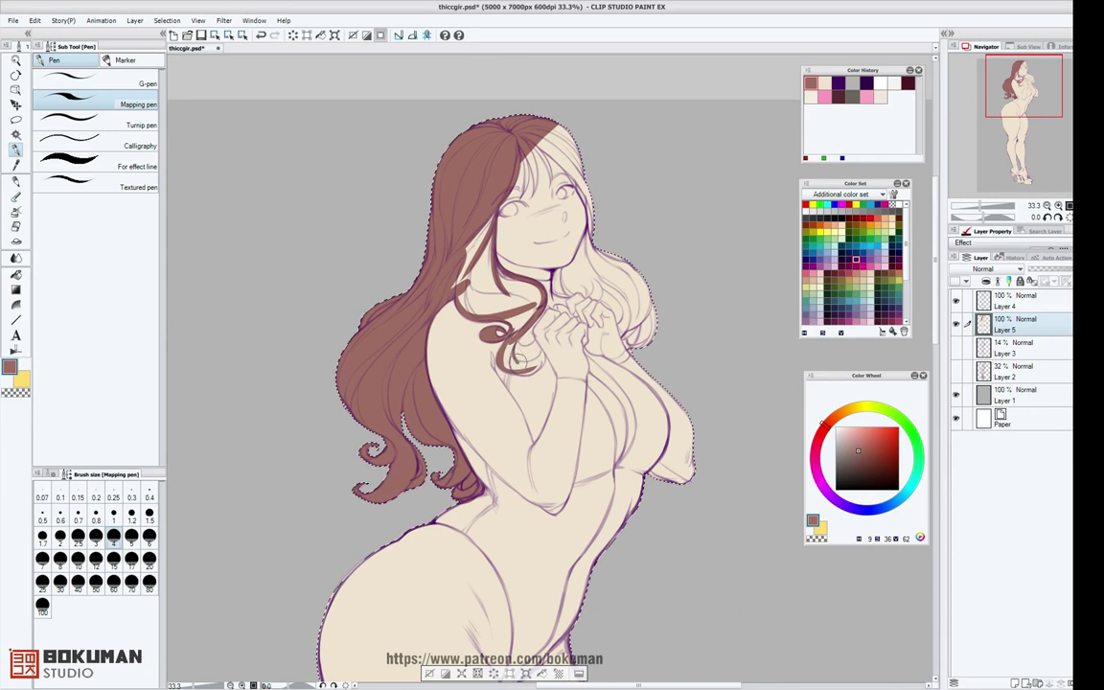
mouse_move(518, 362)
mouse_down()
mouse_move(541, 353)
mouse_move(537, 361)
mouse_up()
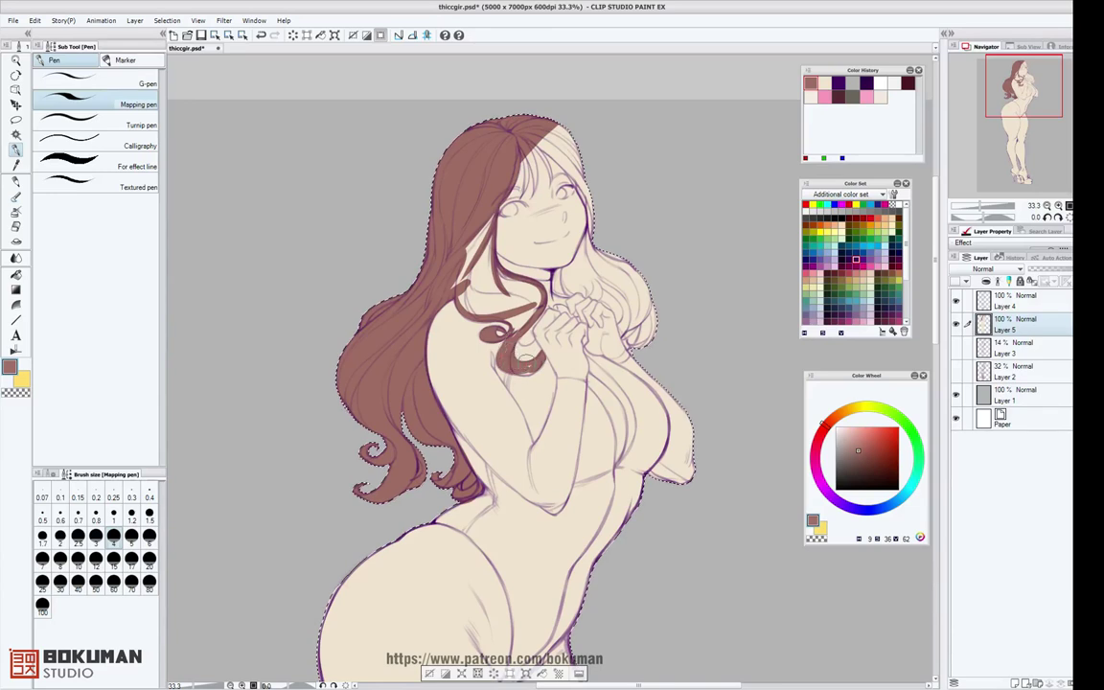
mouse_move(500, 363)
mouse_down()
mouse_move(543, 364)
mouse_move(505, 370)
mouse_move(522, 374)
mouse_up()
key(ctrl+z)
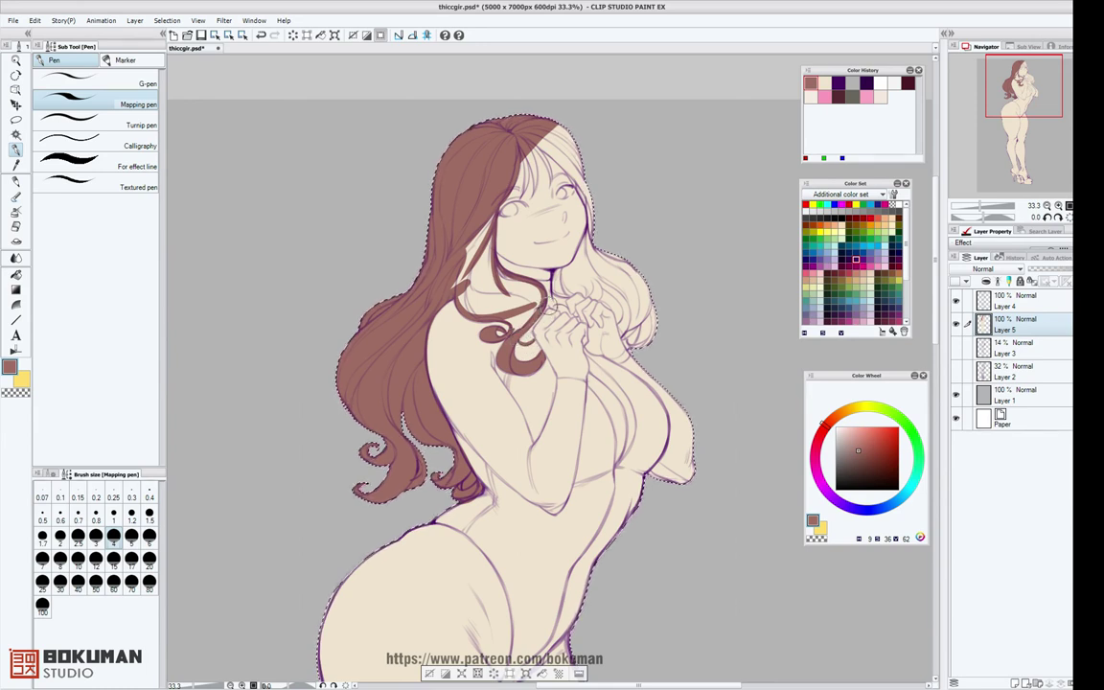
drag(546, 307, 530, 329)
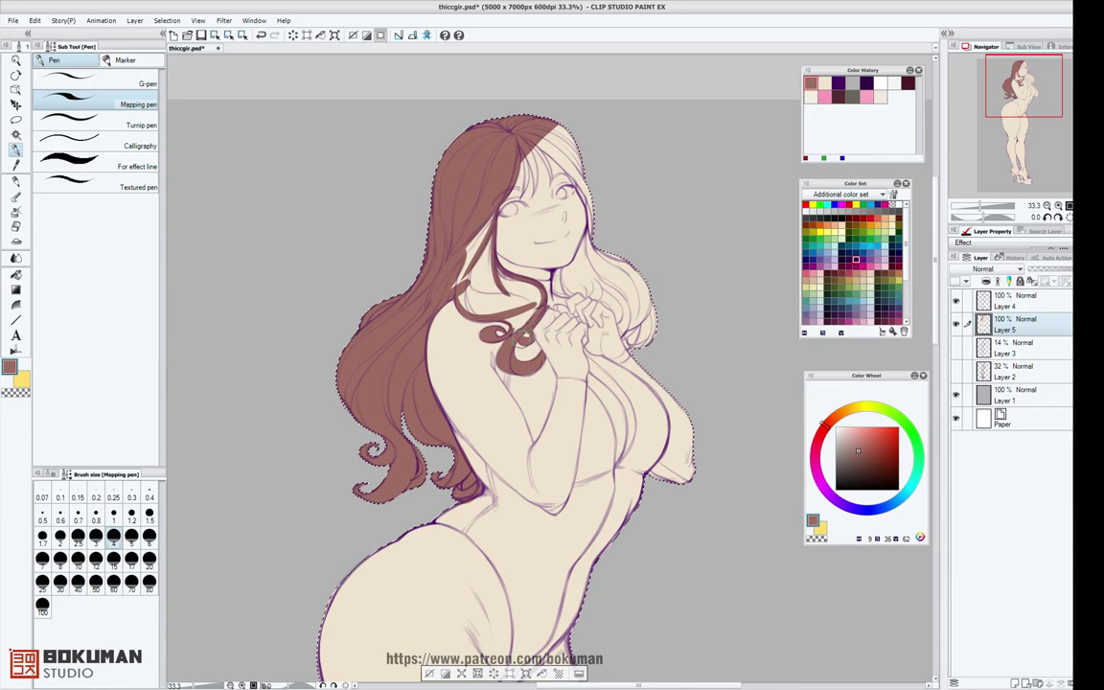
mouse_move(498, 215)
mouse_down()
mouse_move(460, 284)
mouse_move(486, 233)
mouse_move(483, 257)
mouse_move(506, 298)
mouse_move(494, 263)
mouse_move(526, 287)
mouse_move(519, 331)
mouse_move(501, 334)
mouse_move(528, 302)
mouse_move(472, 284)
mouse_move(463, 298)
mouse_move(512, 303)
mouse_move(474, 294)
mouse_up()
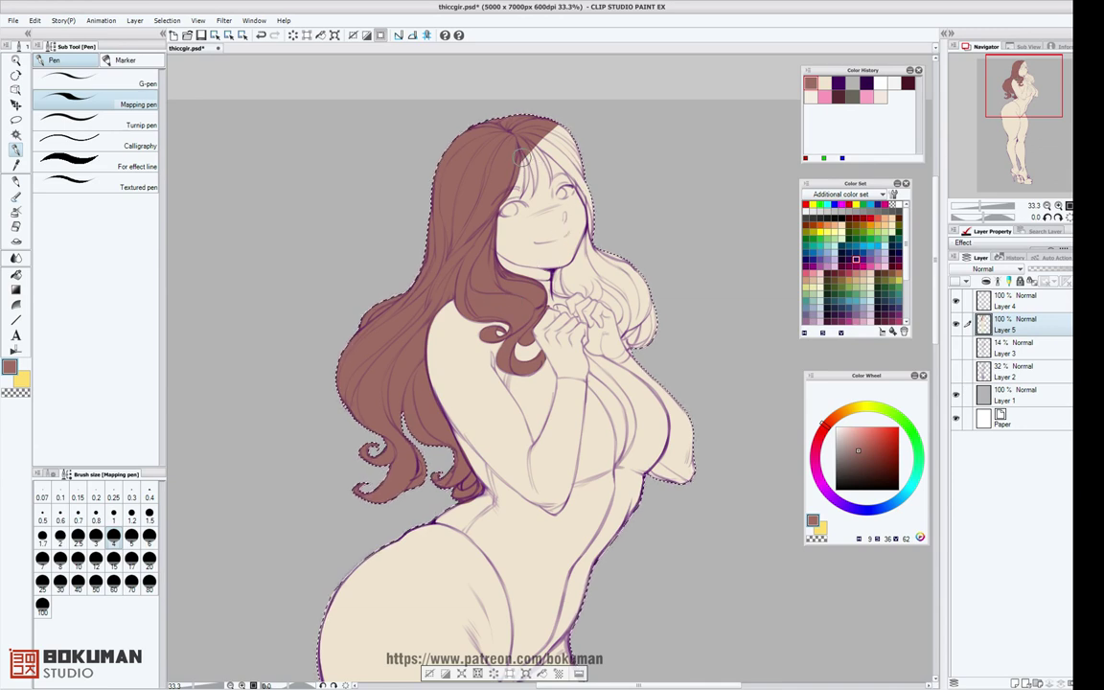
Paint the bangs across the forehead and the remaining unpainted hair on the far side of the crown.
drag(520, 151, 522, 191)
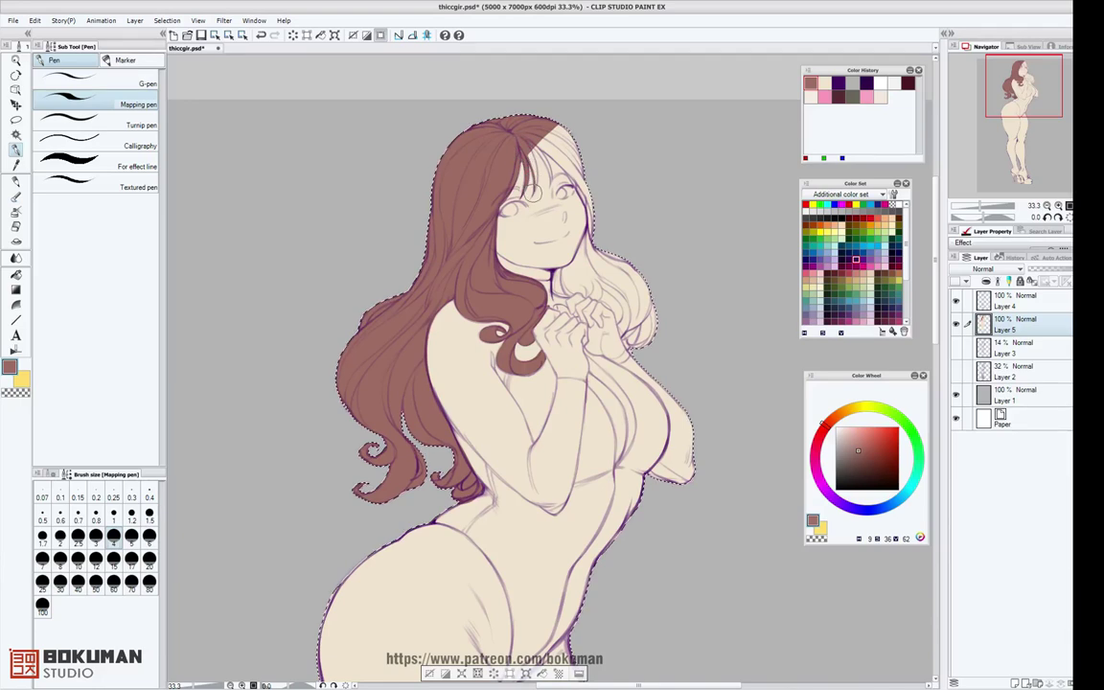
drag(531, 144, 558, 185)
key(ctrl+z)
key(ctrl+z)
drag(537, 146, 556, 185)
drag(539, 144, 585, 194)
mouse_move(542, 146)
mouse_down()
mouse_move(577, 185)
mouse_move(566, 139)
mouse_up()
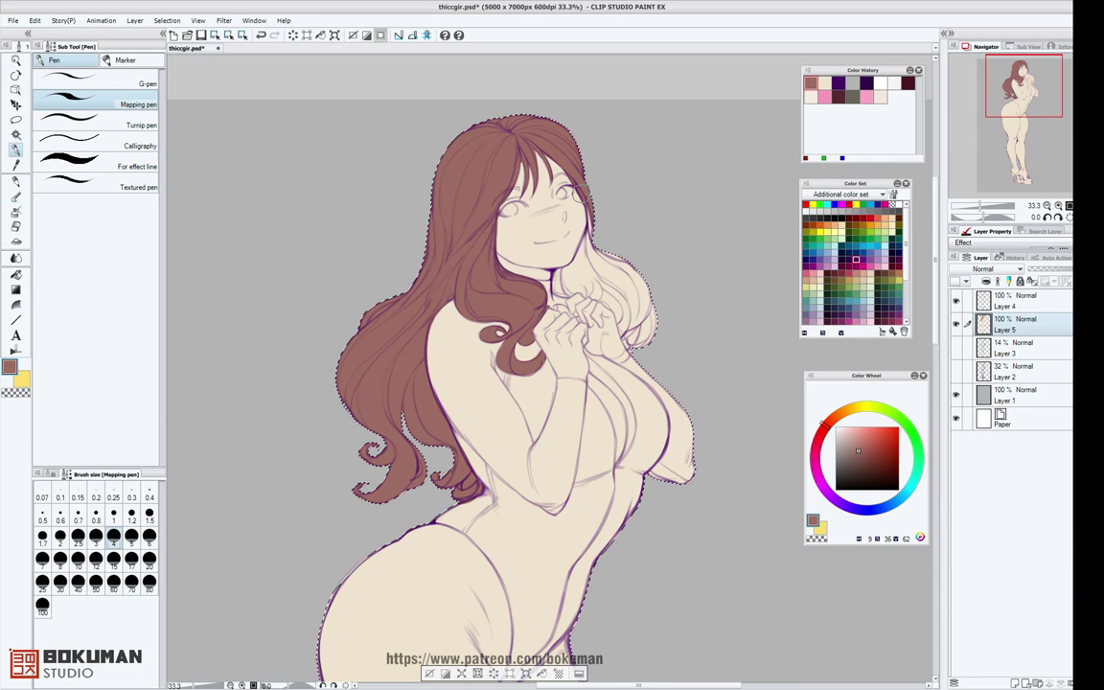
Paint the wavy hair on the far side of the face down to behind the hands.
mouse_move(588, 224)
mouse_down()
mouse_move(552, 285)
mouse_move(587, 286)
mouse_move(574, 288)
mouse_move(586, 297)
mouse_move(603, 290)
mouse_move(585, 297)
mouse_move(622, 309)
mouse_move(615, 305)
mouse_move(635, 351)
mouse_move(660, 322)
mouse_move(649, 288)
mouse_move(596, 243)
mouse_move(567, 278)
mouse_move(622, 244)
mouse_move(602, 250)
mouse_move(582, 285)
mouse_move(658, 307)
mouse_move(595, 294)
mouse_move(614, 254)
mouse_move(605, 278)
mouse_move(614, 271)
mouse_move(620, 292)
mouse_move(646, 306)
mouse_up()
mouse_move(689, 310)
mouse_down()
mouse_move(676, 278)
mouse_move(661, 301)
mouse_move(687, 331)
mouse_up()
drag(651, 280, 697, 264)
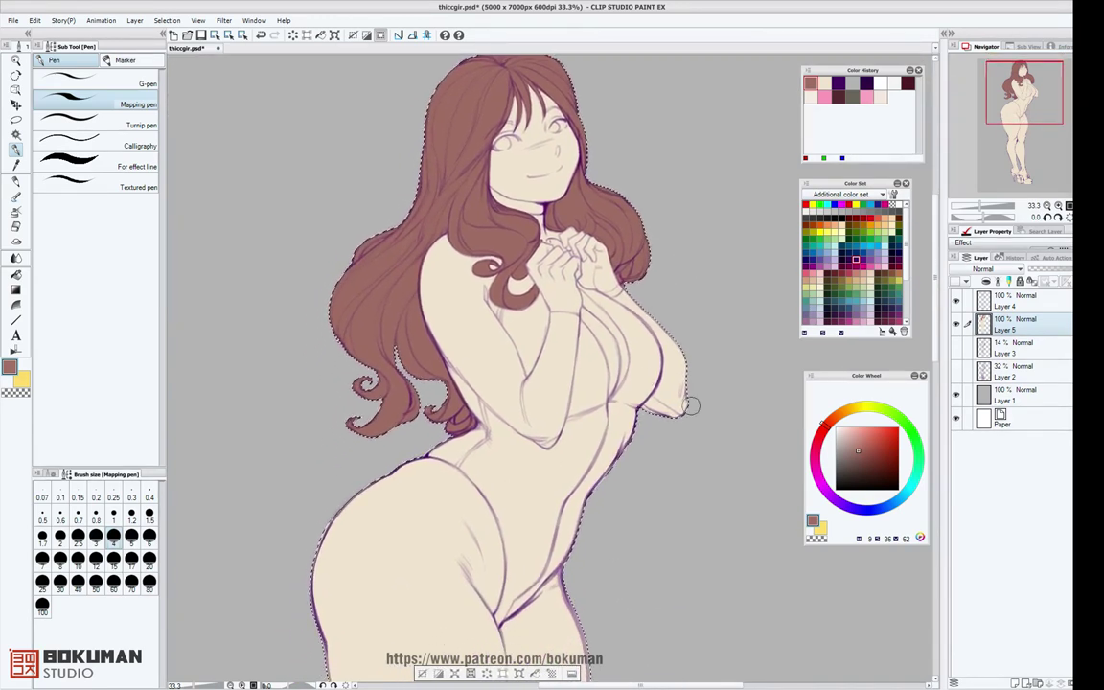
Outline the bodysuit's collar, leg openings, cuff and neckline in muted purple, hue 277, saturation 27, value 47.
click(837, 500)
click(850, 460)
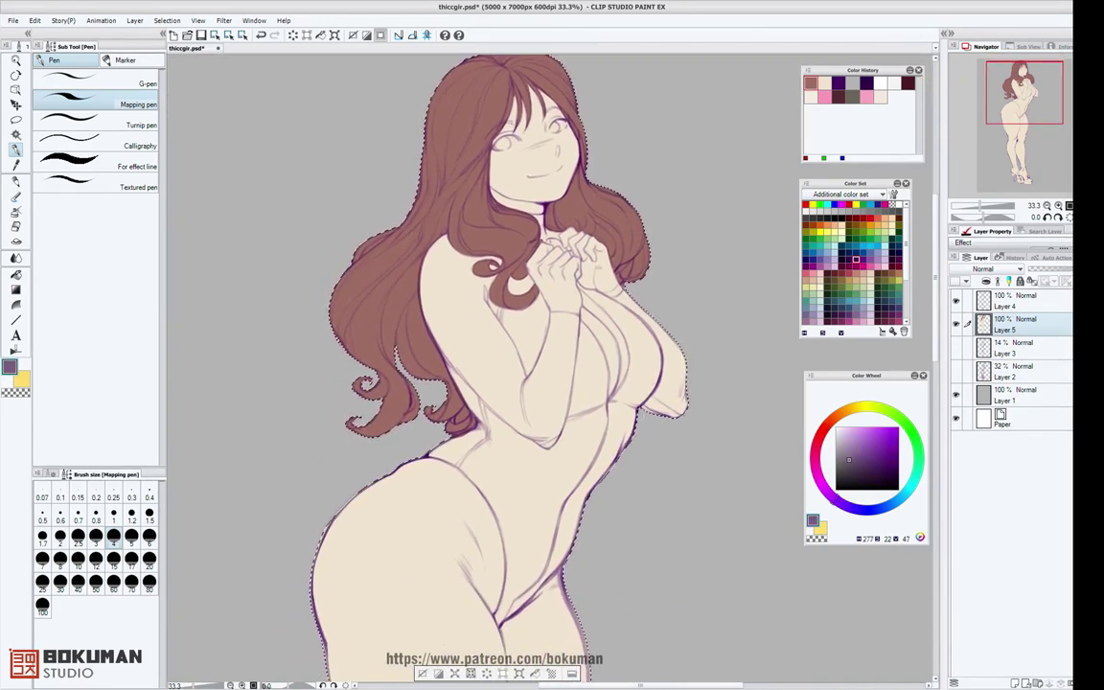
click(852, 460)
mouse_move(539, 211)
mouse_down()
mouse_move(543, 239)
mouse_move(555, 234)
mouse_up()
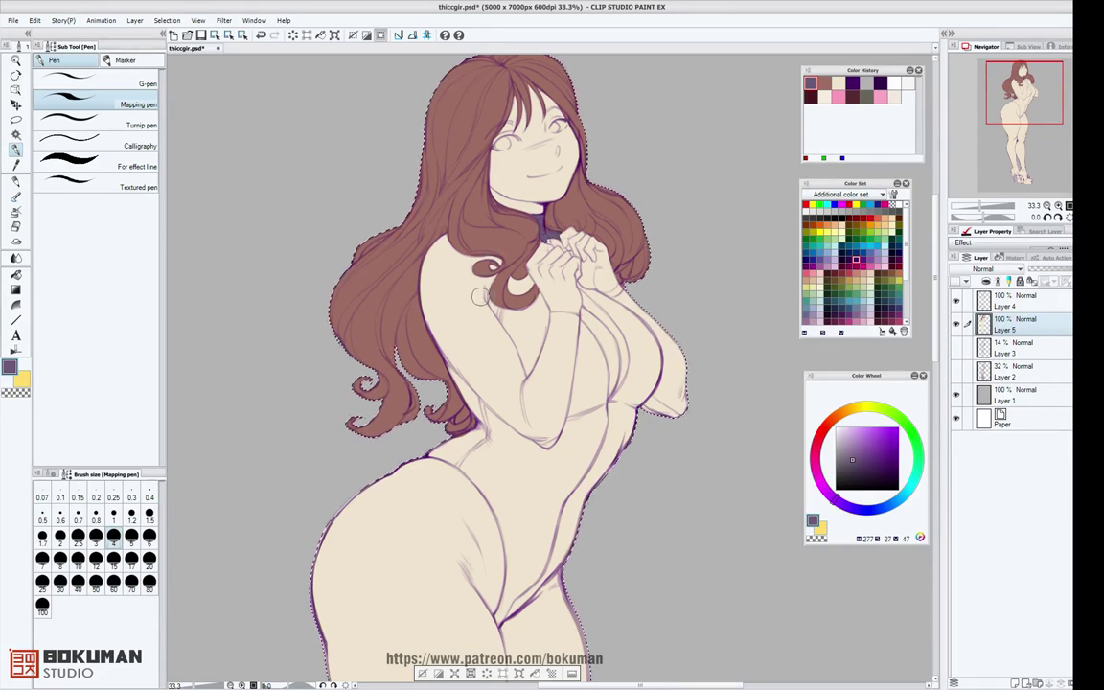
mouse_move(446, 364)
mouse_down()
mouse_move(493, 430)
mouse_move(483, 423)
mouse_move(428, 453)
mouse_move(481, 474)
mouse_move(448, 463)
mouse_move(506, 529)
mouse_move(464, 471)
mouse_move(504, 530)
mouse_move(499, 625)
mouse_move(548, 563)
mouse_up()
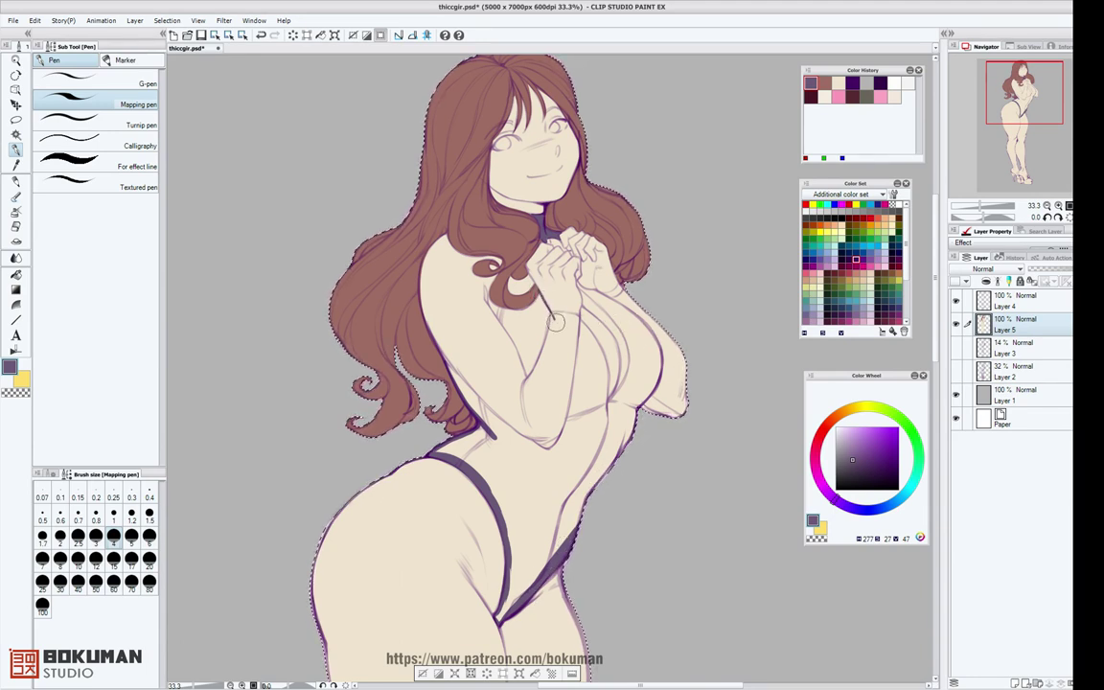
drag(550, 314, 580, 320)
key(ctrl+z)
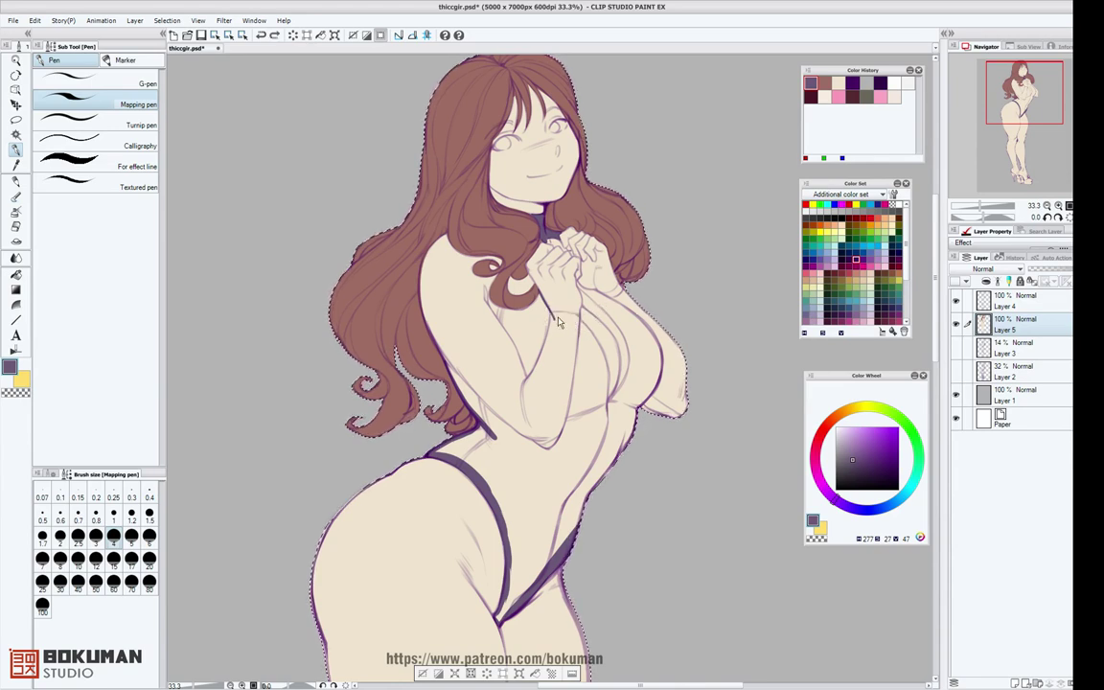
mouse_move(552, 313)
mouse_down()
mouse_move(588, 329)
mouse_move(604, 405)
mouse_up()
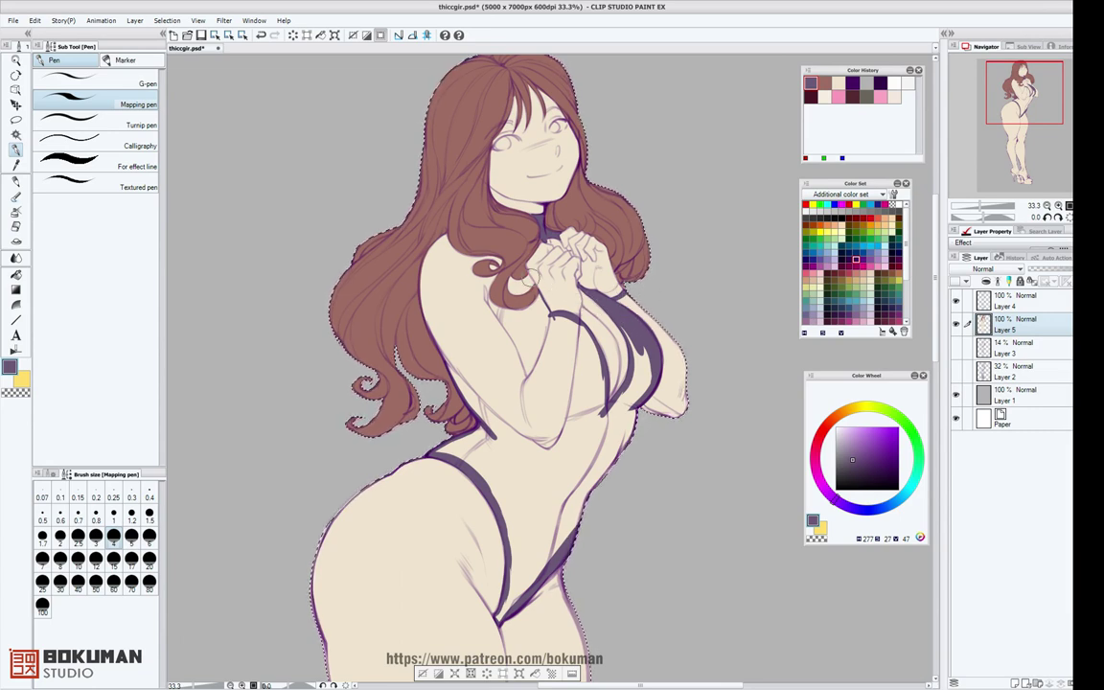
Fill the outlined bodysuit and the far sleeve with the muted purple using the Fill tool.
click(16, 274)
click(585, 436)
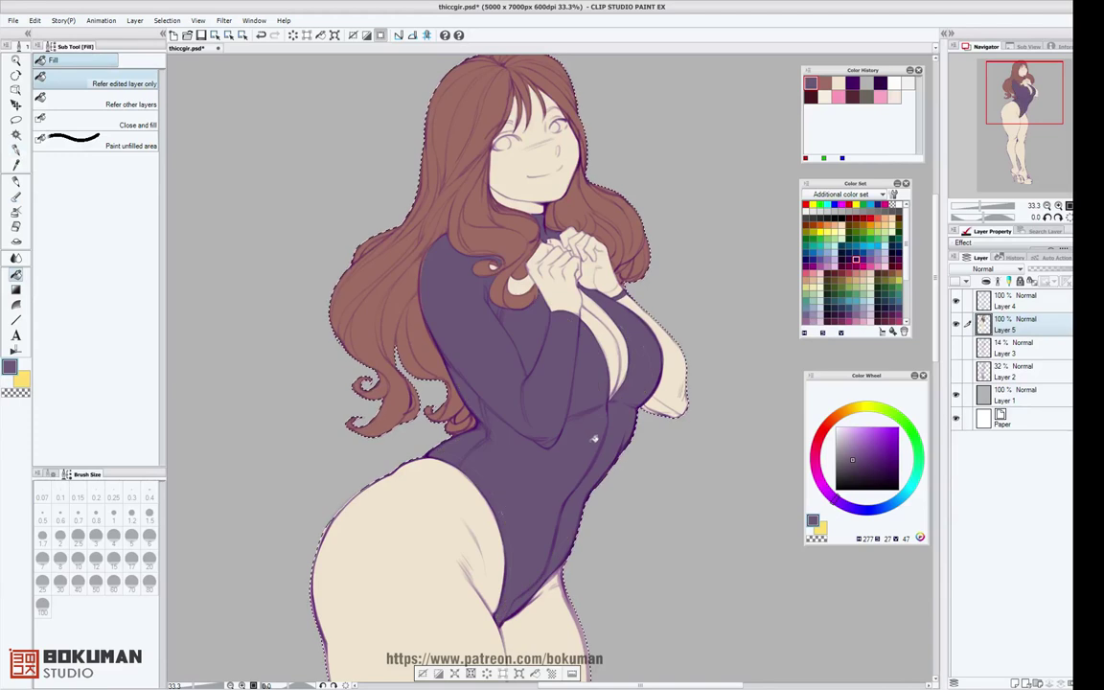
click(660, 393)
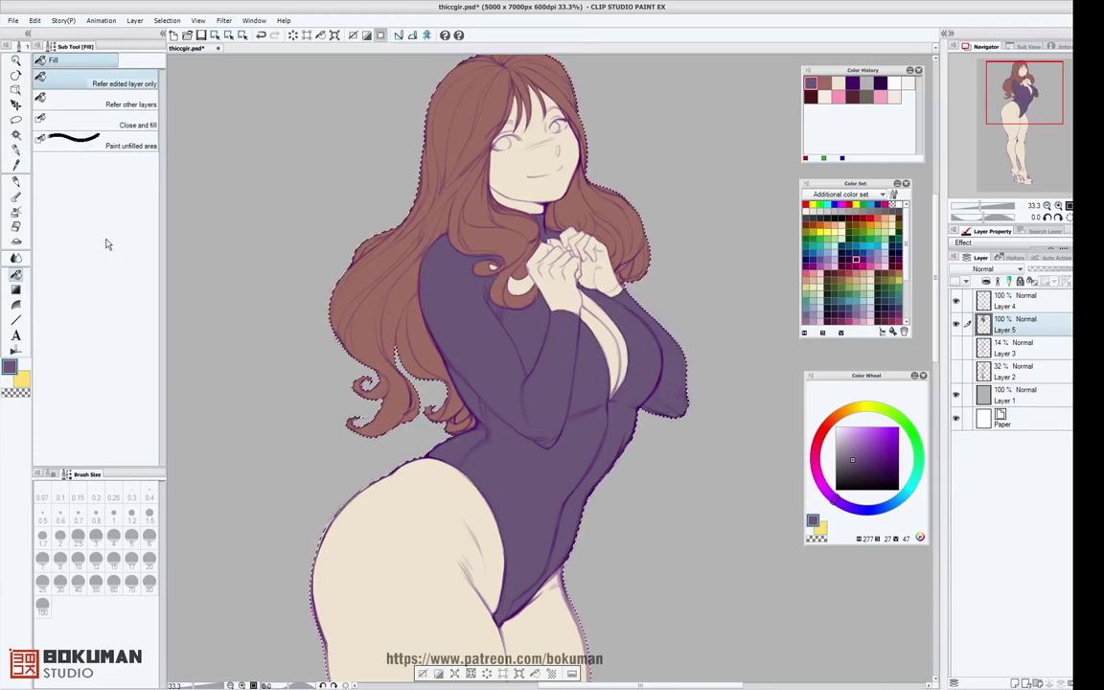
Cover the skin-coloured gaps inside the chest curls with the bodysuit purple using the Mapping pen.
click(16, 150)
click(473, 273)
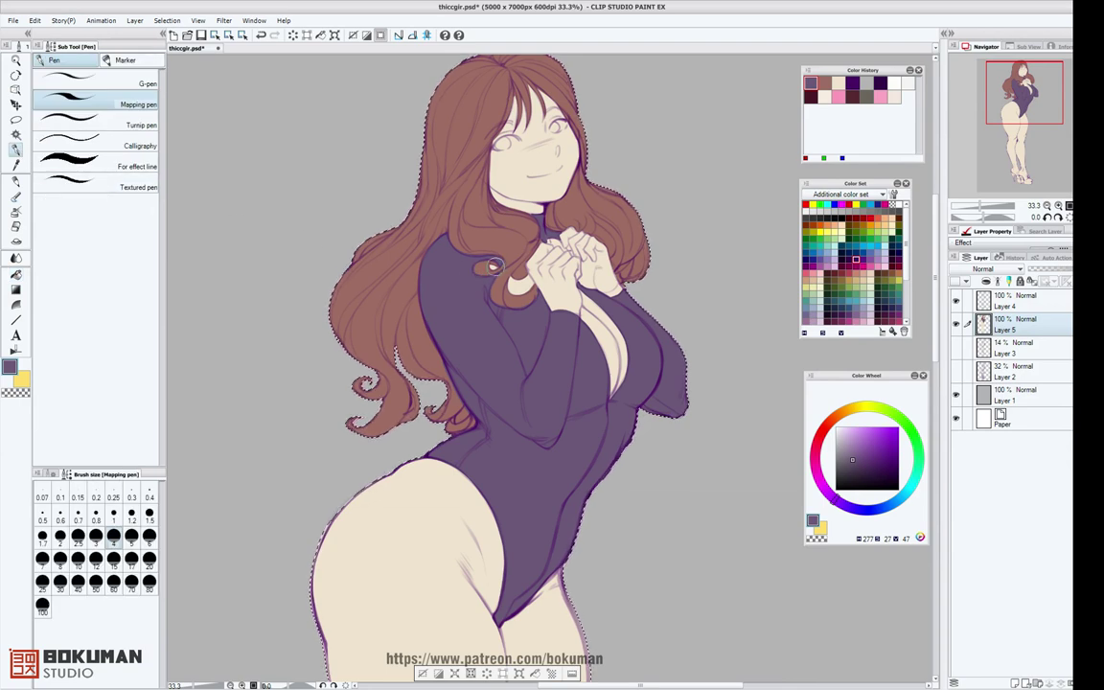
drag(495, 267, 480, 269)
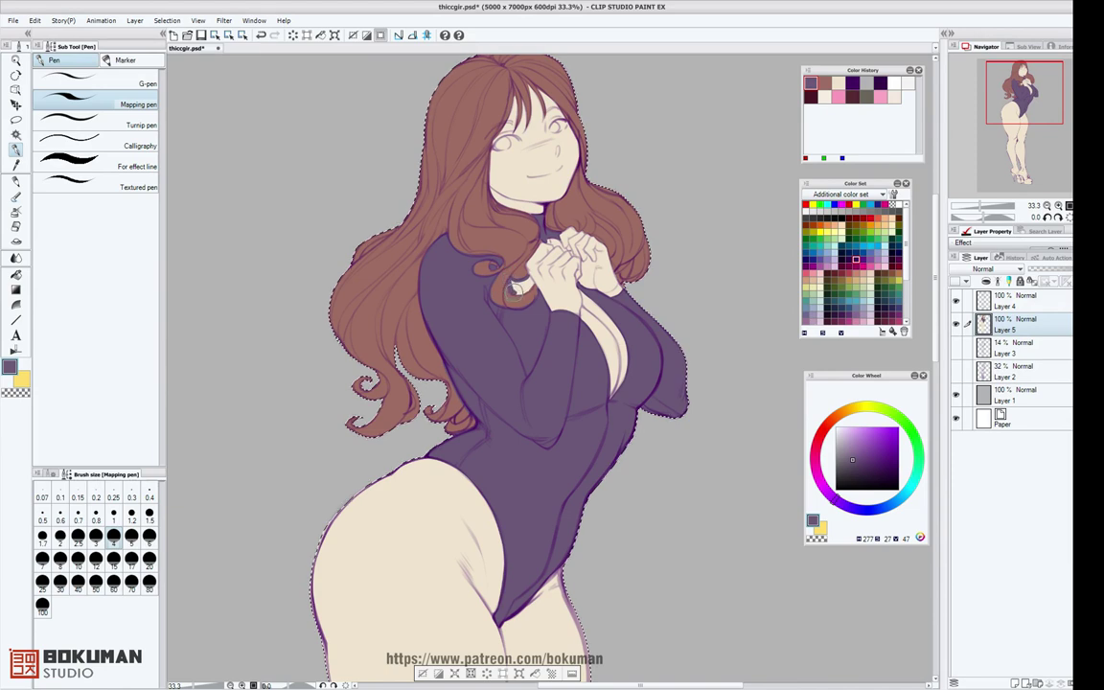
drag(532, 284, 524, 282)
Sample the hair brown and touch up the edges of the curls and the hair over the shoulder.
alt+click(501, 297)
drag(447, 239, 460, 253)
drag(526, 295, 509, 303)
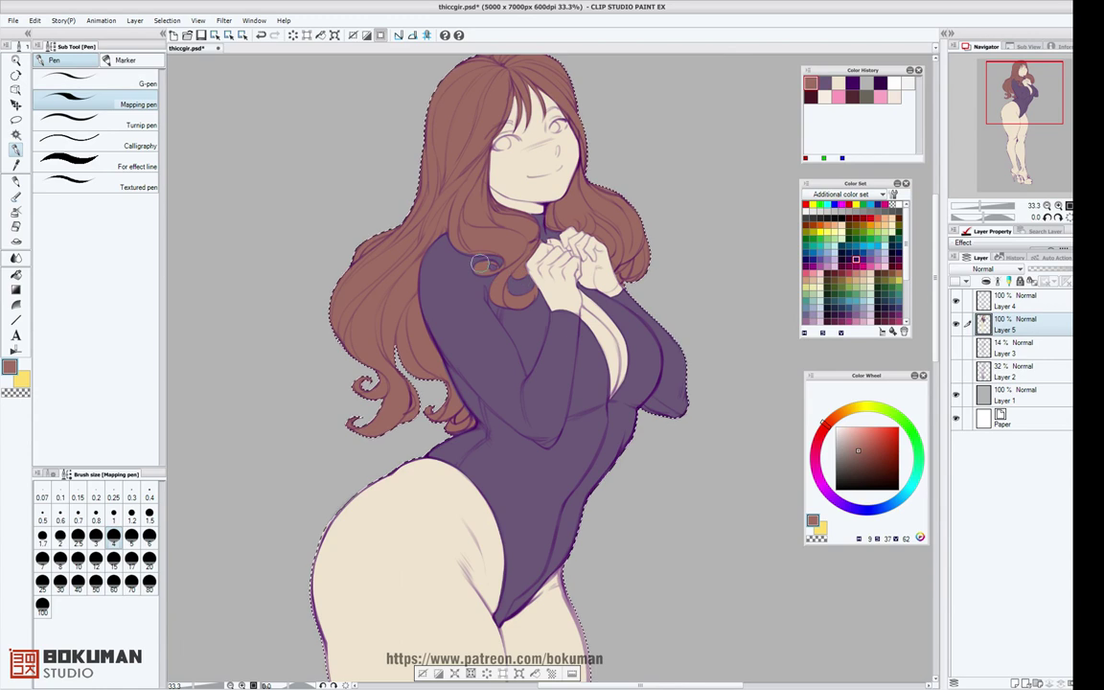
drag(501, 267, 490, 272)
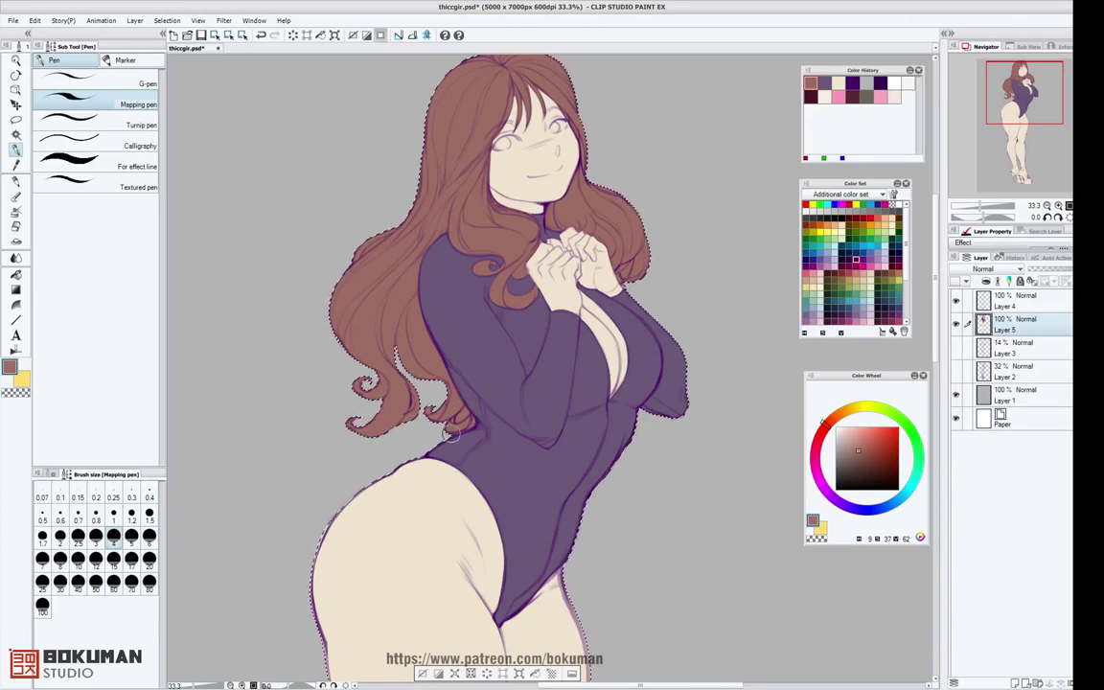
drag(678, 274, 656, 359)
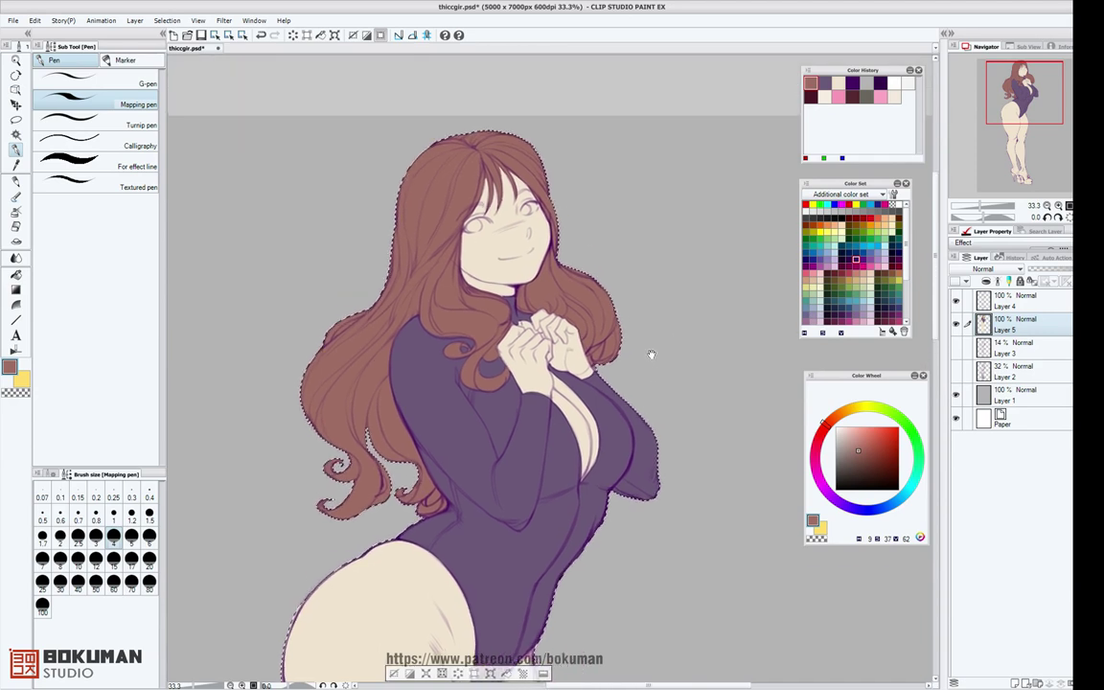
Paint the whites of the eyes and colour both irises with the sampled hair brown.
drag(683, 289, 721, 307)
click(808, 211)
mouse_move(514, 229)
mouse_down()
mouse_move(573, 213)
mouse_move(566, 201)
mouse_move(558, 206)
mouse_move(570, 216)
mouse_move(568, 205)
mouse_move(511, 224)
mouse_up()
alt+click(569, 220)
alt+click(492, 215)
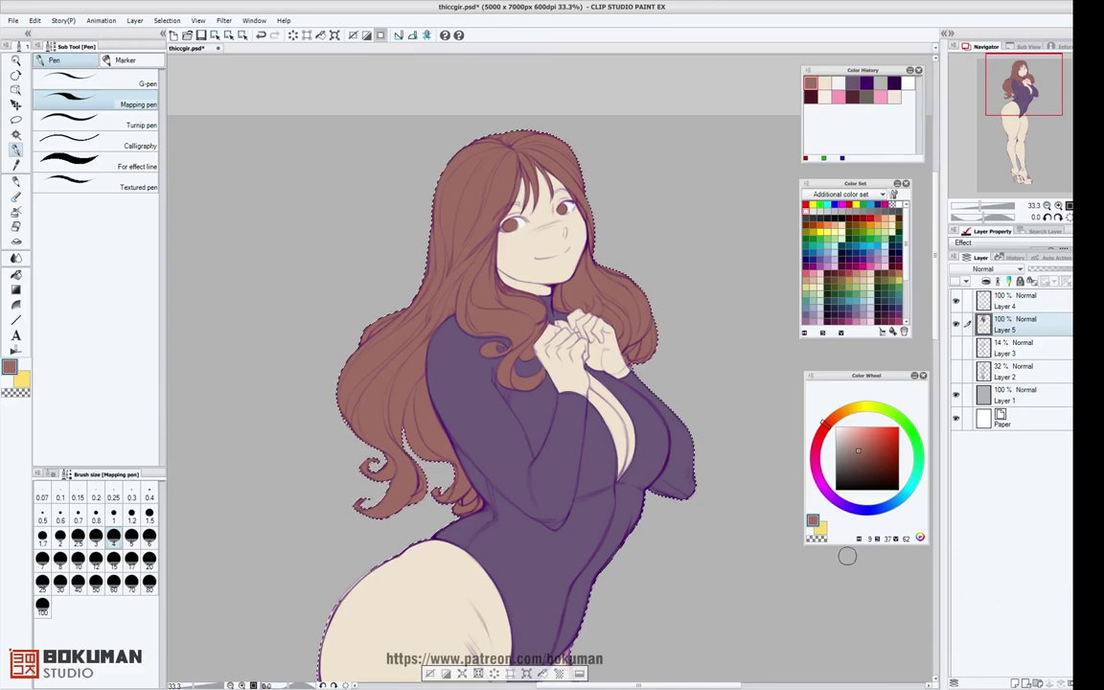
Colour both platform heels and their bows with the bodysuit purple, hue 277, saturation 27, value 47.
mouse_move(654, 530)
mouse_down()
mouse_move(657, 362)
mouse_move(628, 323)
mouse_move(634, 256)
mouse_move(656, 228)
mouse_move(635, 353)
mouse_move(612, 121)
mouse_up()
mouse_move(588, 307)
mouse_down()
mouse_move(613, 142)
mouse_move(633, 117)
mouse_up()
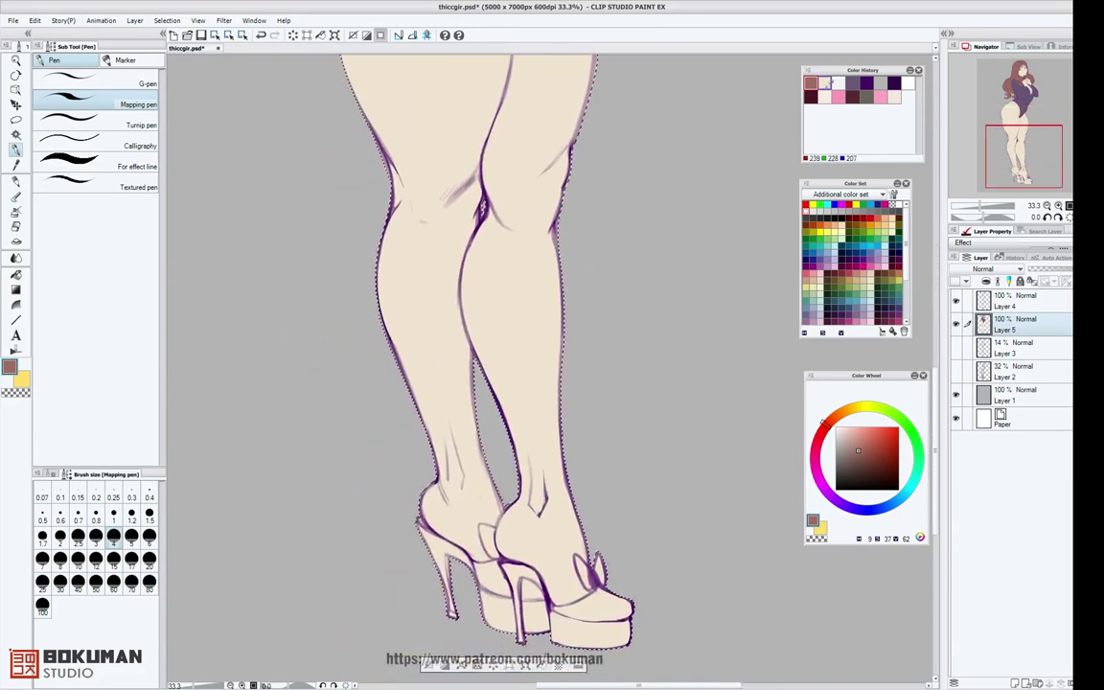
click(852, 84)
drag(584, 376, 560, 207)
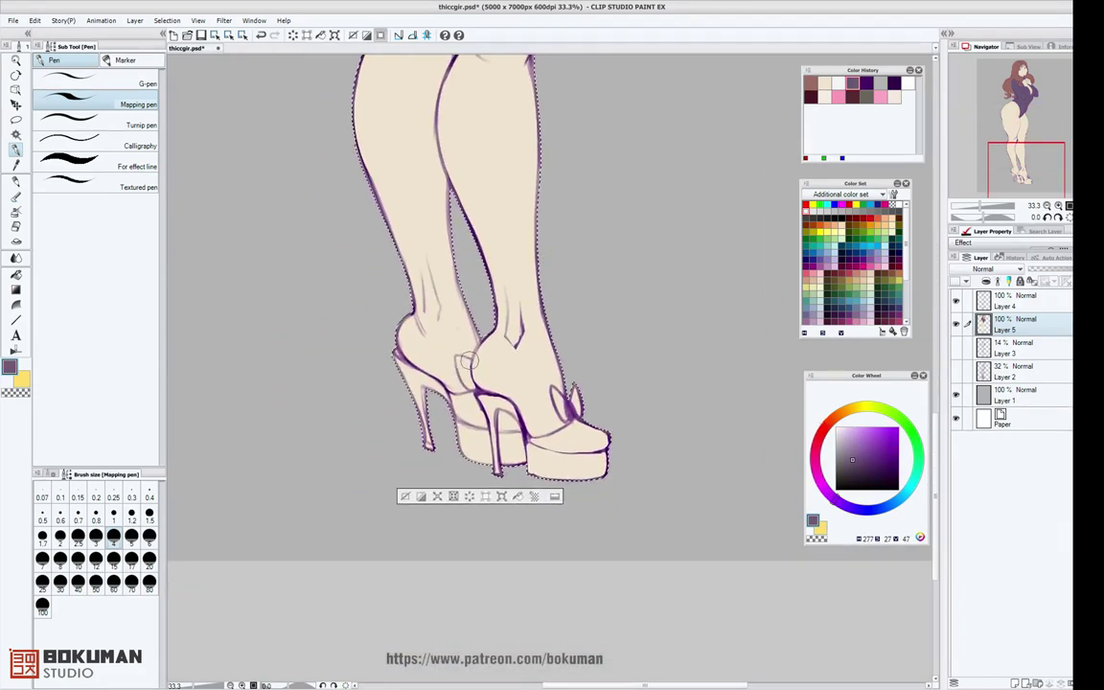
mouse_move(466, 360)
mouse_down()
mouse_move(389, 349)
mouse_move(450, 405)
mouse_move(404, 361)
mouse_move(440, 395)
mouse_move(432, 381)
mouse_move(435, 455)
mouse_move(473, 408)
mouse_move(449, 396)
mouse_move(472, 394)
mouse_move(485, 441)
mouse_up()
mouse_move(478, 396)
mouse_down()
mouse_move(519, 446)
mouse_move(519, 425)
mouse_move(541, 439)
mouse_move(590, 413)
mouse_move(544, 437)
mouse_move(577, 419)
mouse_move(583, 393)
mouse_move(572, 418)
mouse_move(552, 389)
mouse_move(591, 435)
mouse_move(615, 433)
mouse_move(610, 466)
mouse_move(596, 481)
mouse_move(560, 468)
mouse_move(560, 455)
mouse_move(520, 465)
mouse_move(546, 457)
mouse_move(555, 487)
mouse_move(490, 409)
mouse_move(457, 402)
mouse_move(496, 423)
mouse_move(483, 453)
mouse_move(492, 470)
mouse_move(464, 422)
mouse_up()
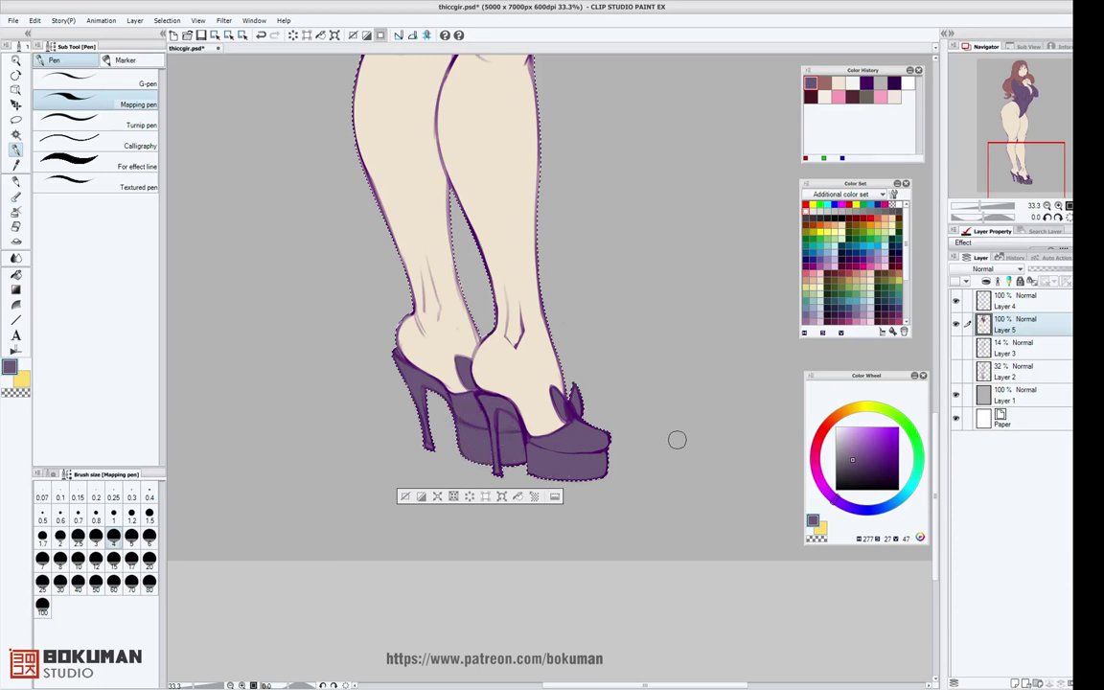
Try the Multiply blending mode on the flat colour layer, Layer 5, and undo the change.
mouse_move(648, 213)
mouse_down()
mouse_move(636, 350)
mouse_move(645, 381)
mouse_up()
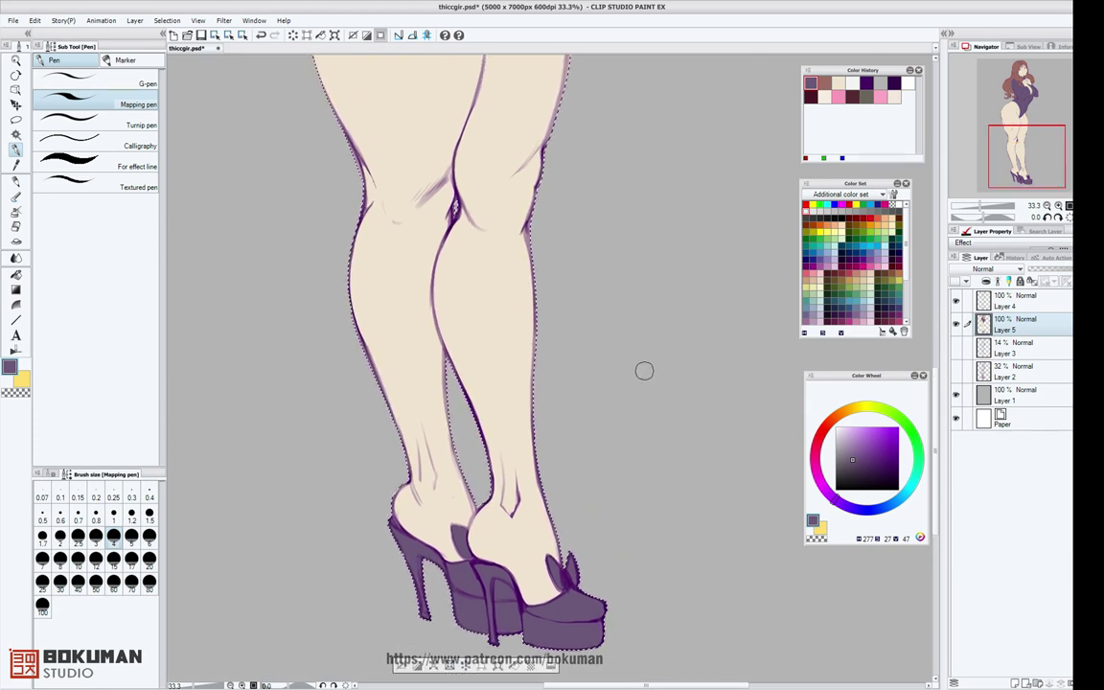
mouse_move(582, 225)
mouse_down()
mouse_move(601, 286)
mouse_move(585, 431)
mouse_move(604, 357)
mouse_move(614, 452)
mouse_up()
drag(657, 345, 669, 408)
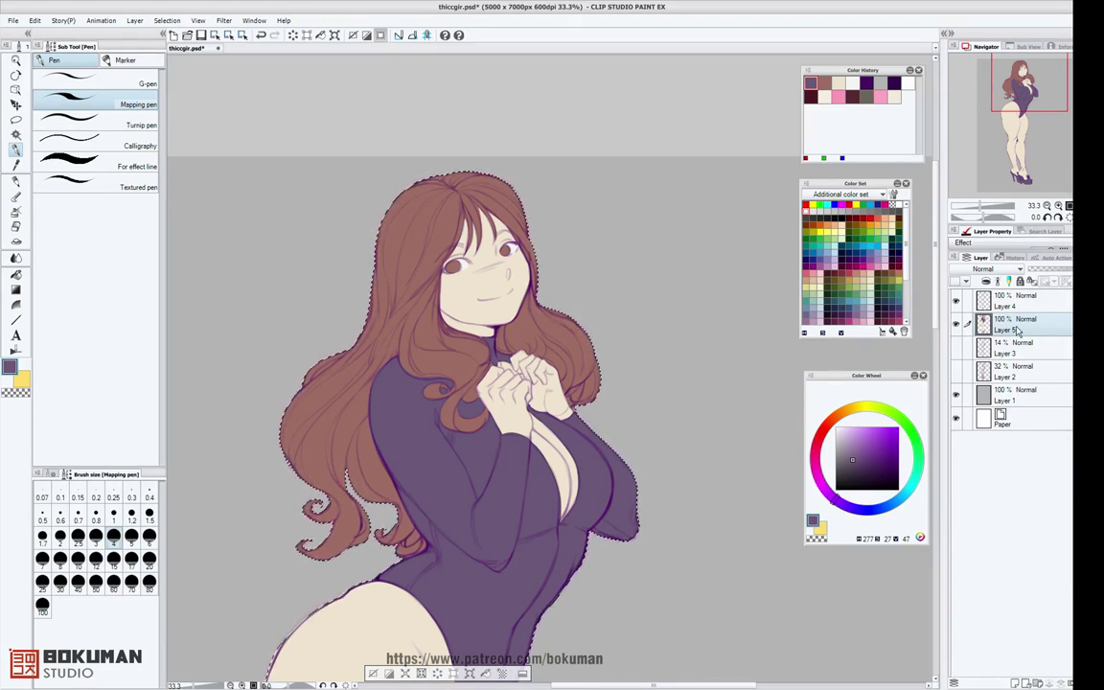
click(997, 269)
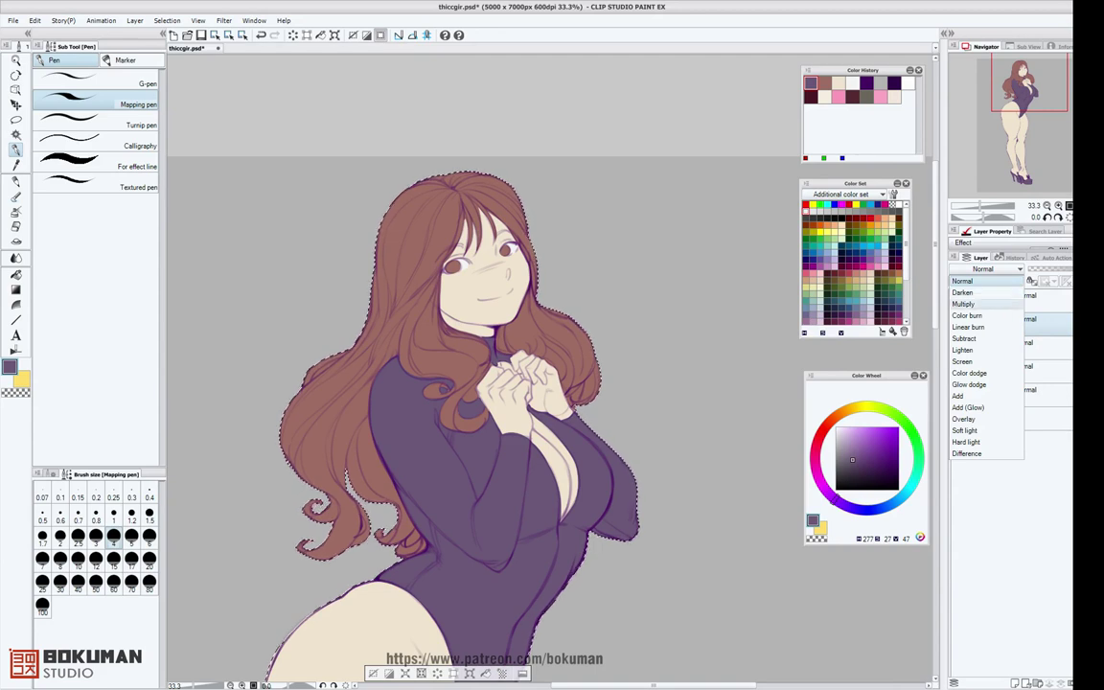
click(963, 304)
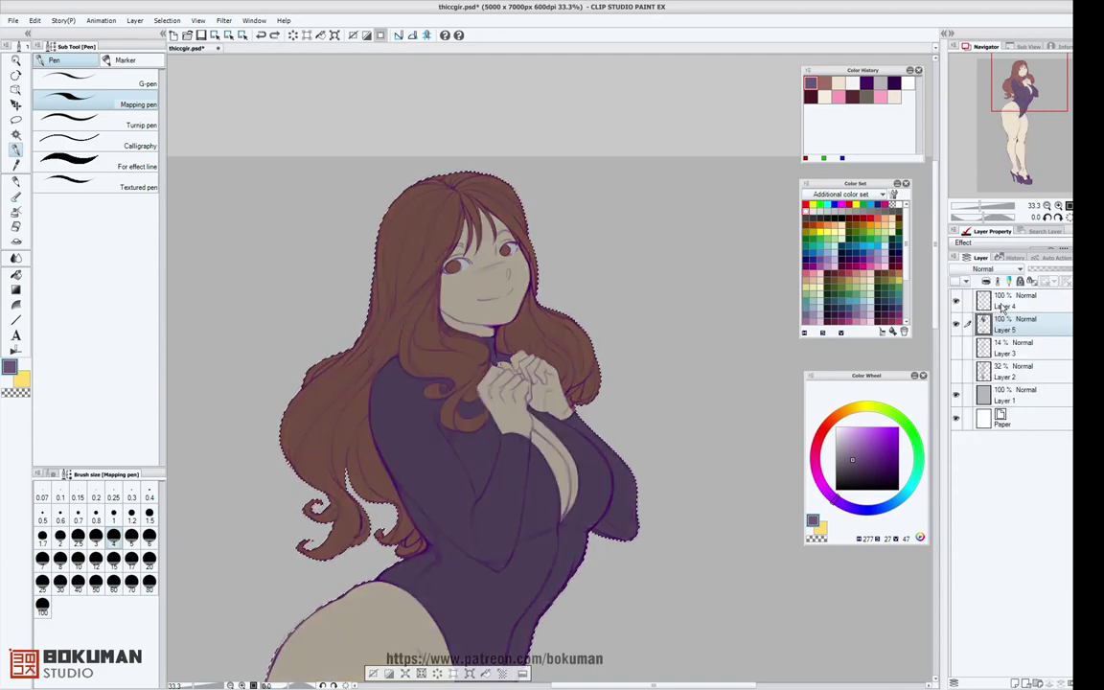
key(ctrl+z)
Add a new layer above the flat colours and set its blending mode to Multiply.
click(1014, 685)
click(997, 270)
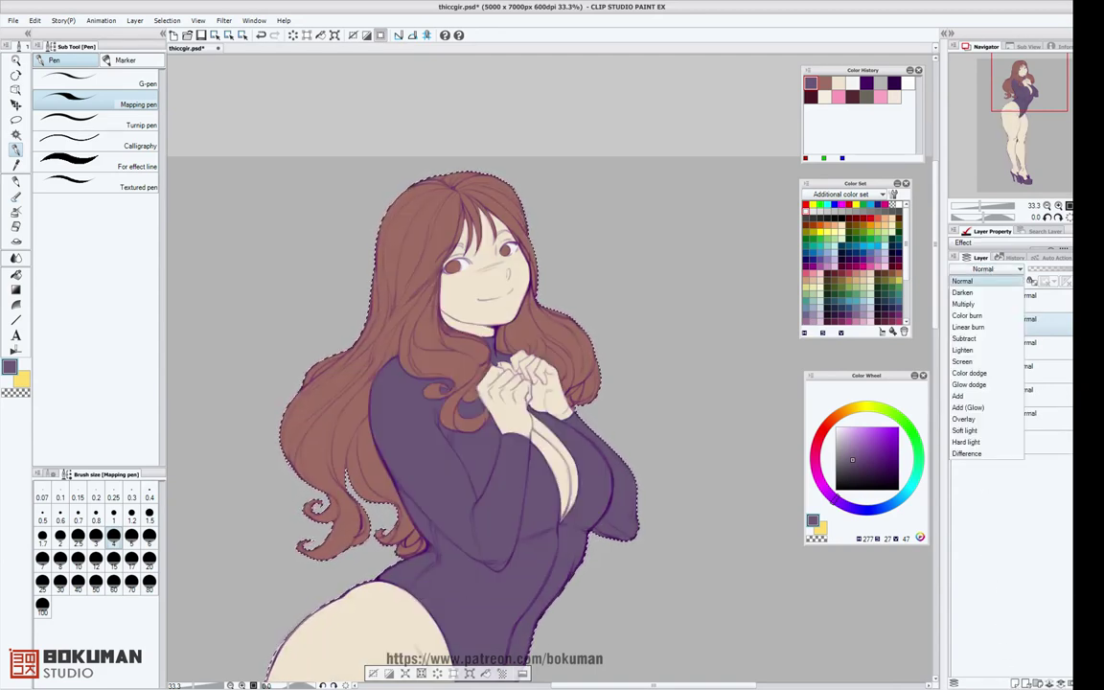
click(963, 304)
Shade the edge of the face and jaw in dusty pink, hue 355, saturation 29, value 86, with the Mapping pen at size 5.
scroll(696, 323, down, 3)
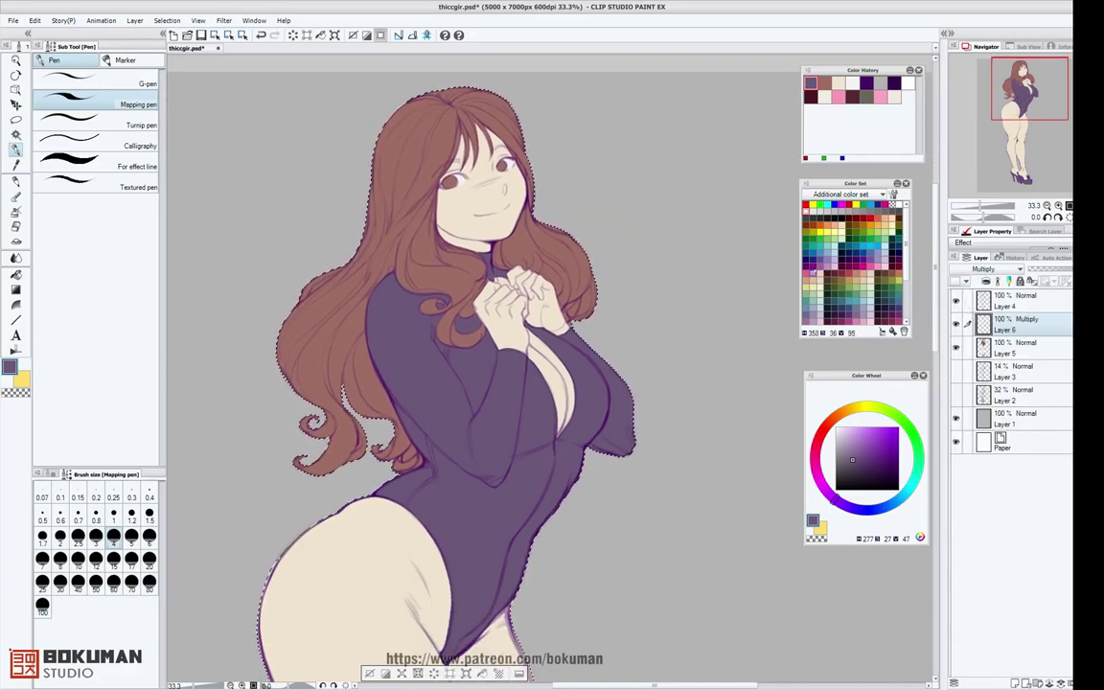
click(849, 435)
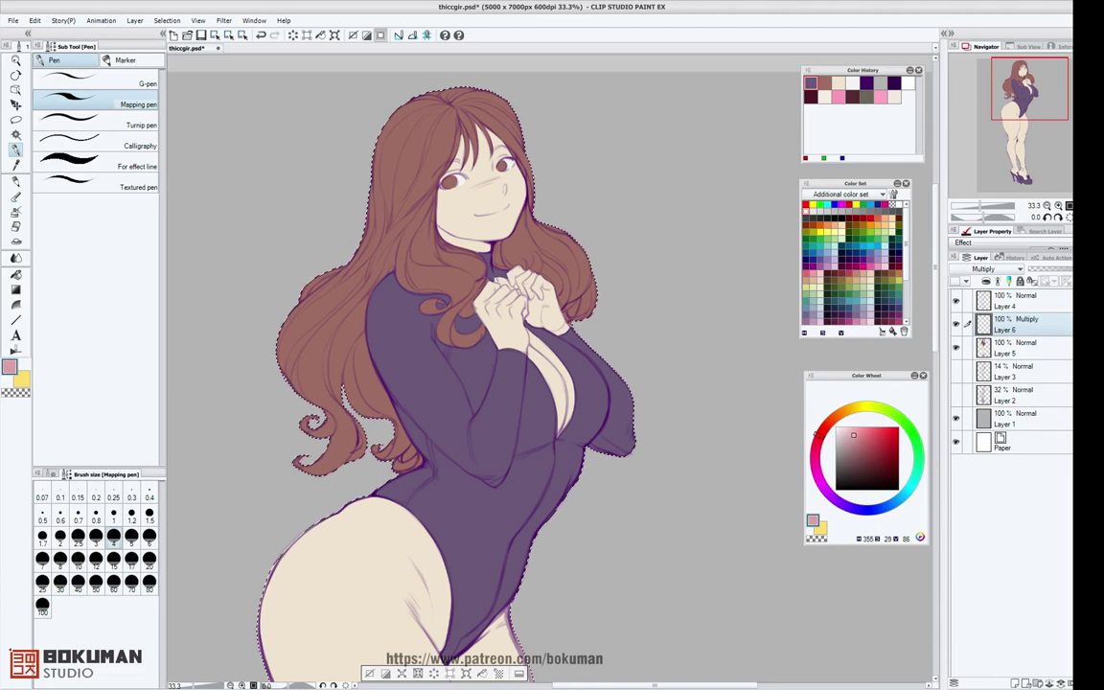
click(132, 537)
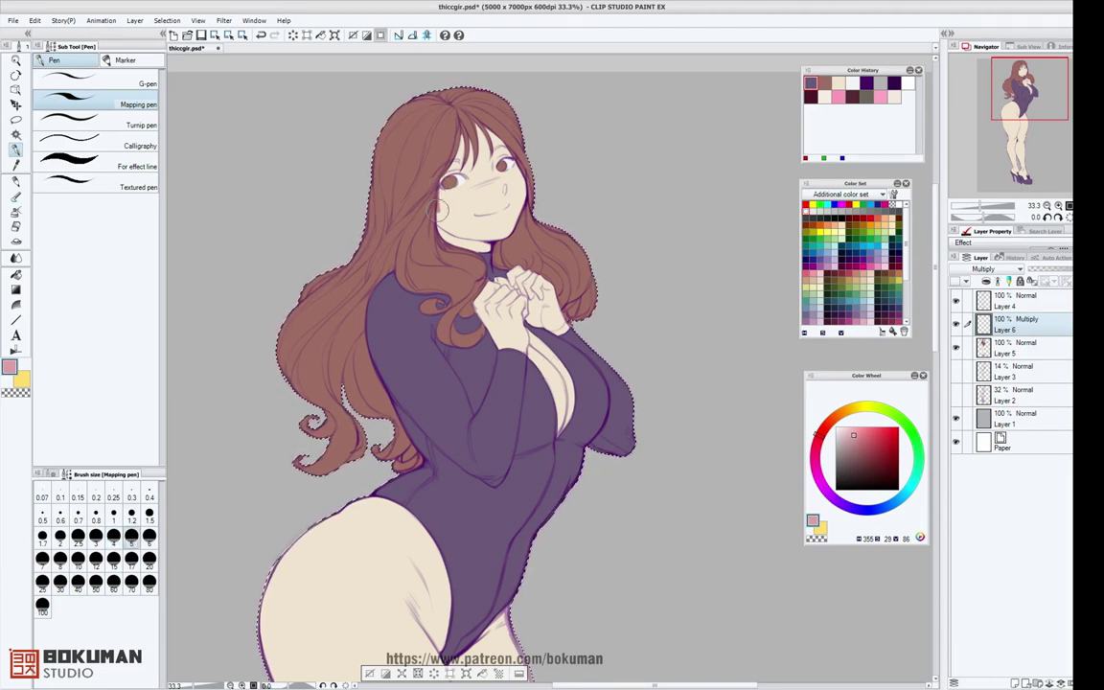
drag(470, 240, 489, 236)
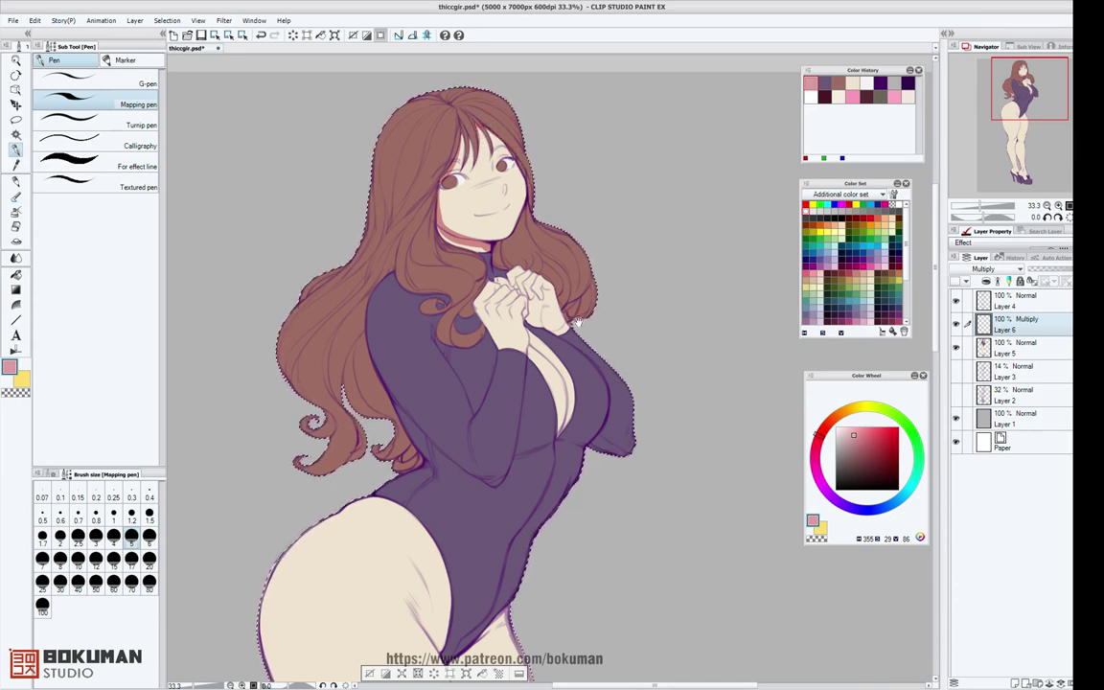
Paint pink shadows inside the chest opening and across both clasped hands.
drag(575, 322, 520, 218)
mouse_move(489, 255)
mouse_down()
mouse_move(497, 327)
mouse_move(507, 282)
mouse_up()
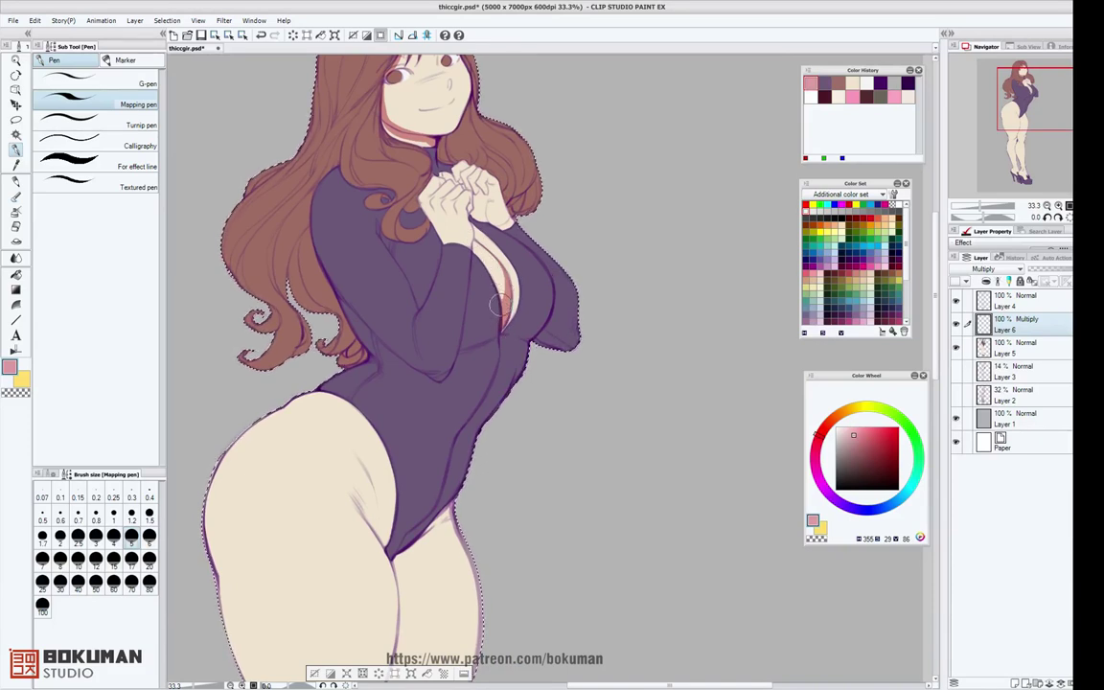
drag(519, 281, 506, 324)
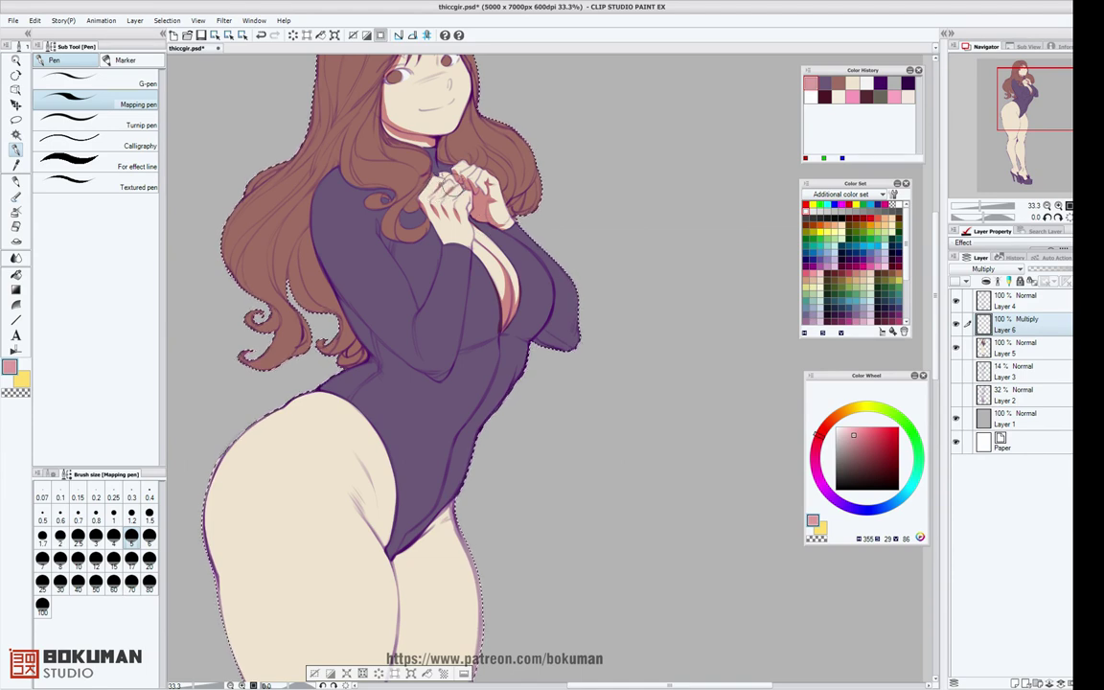
Paint pink shadows along the near hip crease, between the thighs and below the bodysuit on the far thigh.
drag(576, 277, 676, 98)
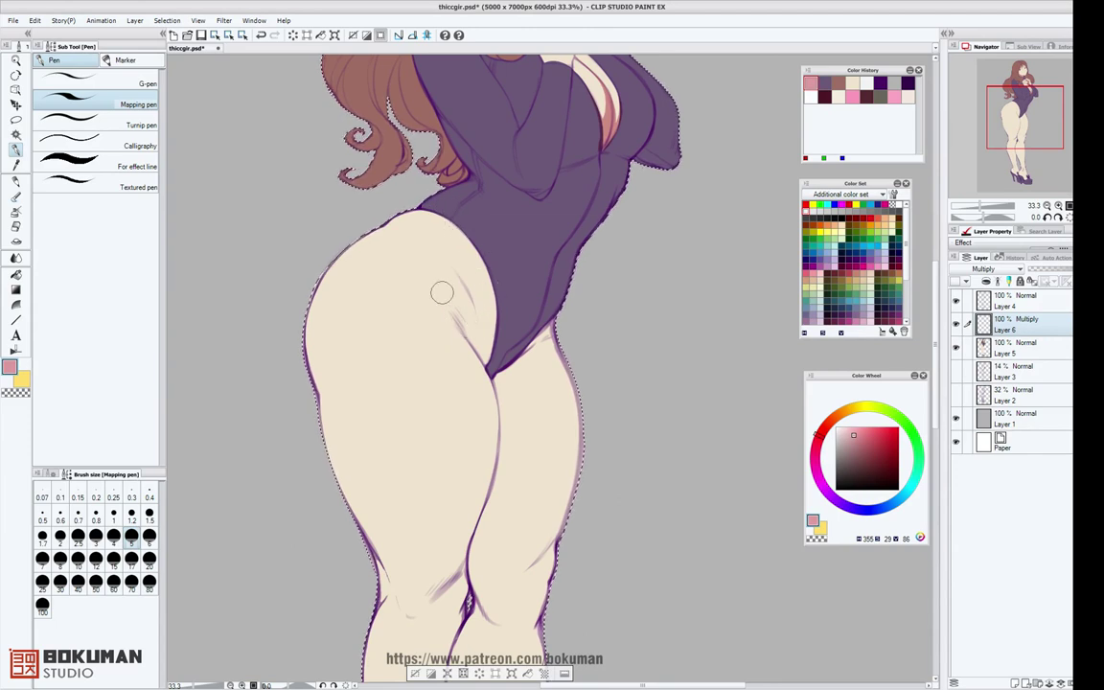
mouse_move(437, 290)
mouse_down()
mouse_move(461, 326)
mouse_move(449, 299)
mouse_move(459, 298)
mouse_move(486, 367)
mouse_up()
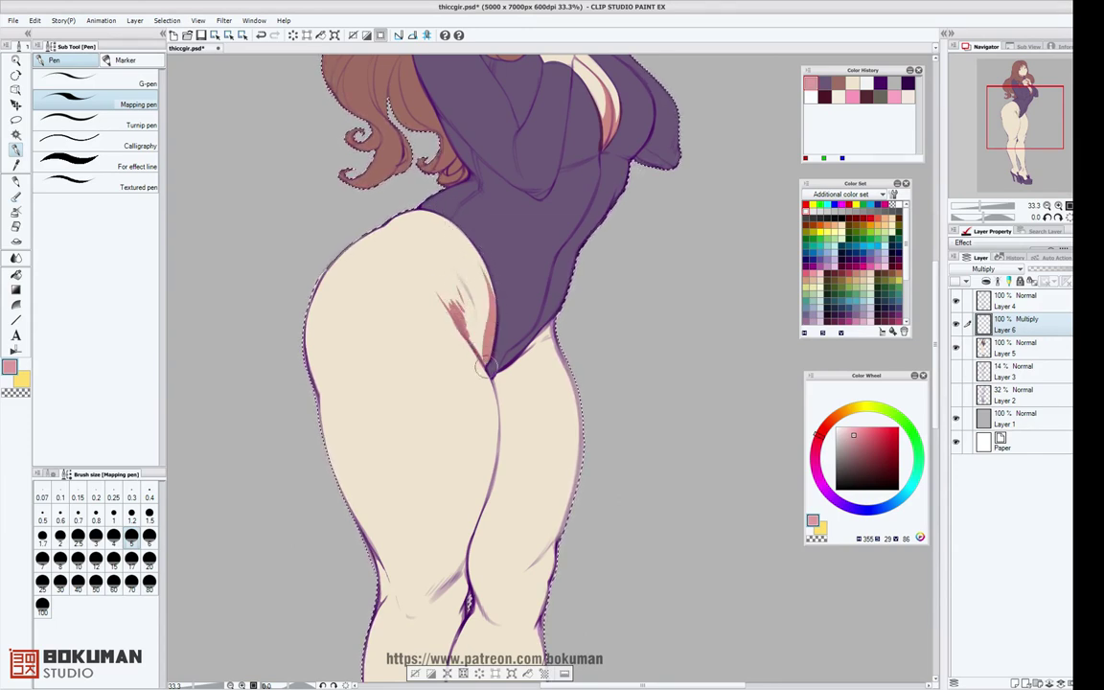
drag(483, 260, 486, 358)
mouse_move(466, 289)
mouse_down()
mouse_move(489, 381)
mouse_move(474, 355)
mouse_move(493, 393)
mouse_move(485, 451)
mouse_up()
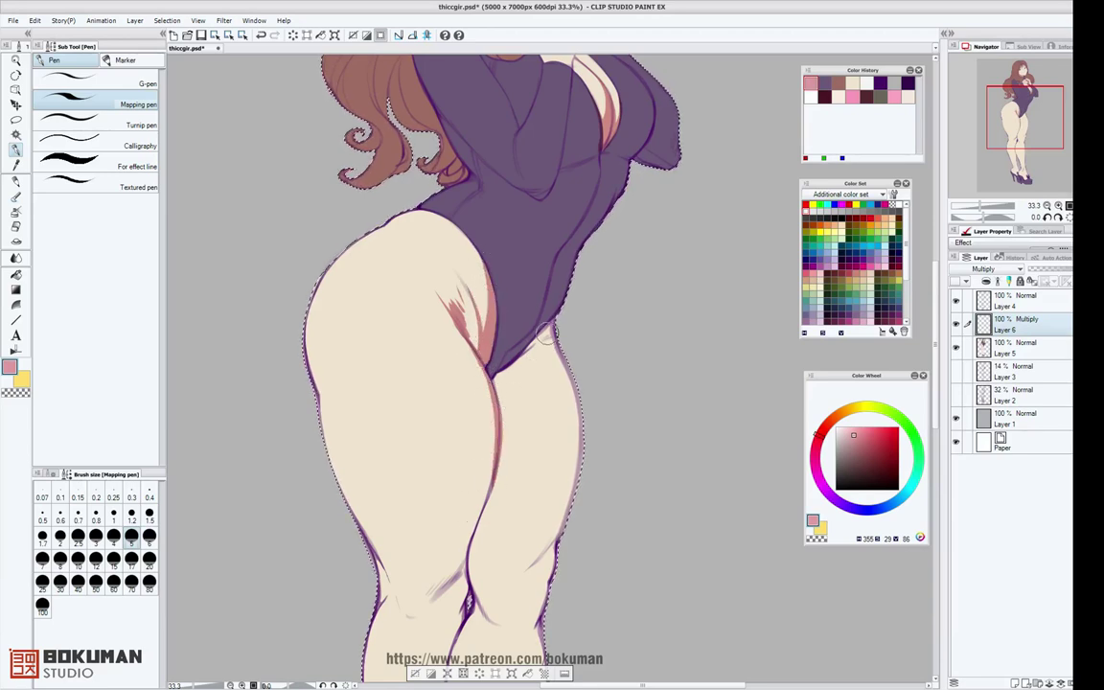
scroll(592, 345, down, 3)
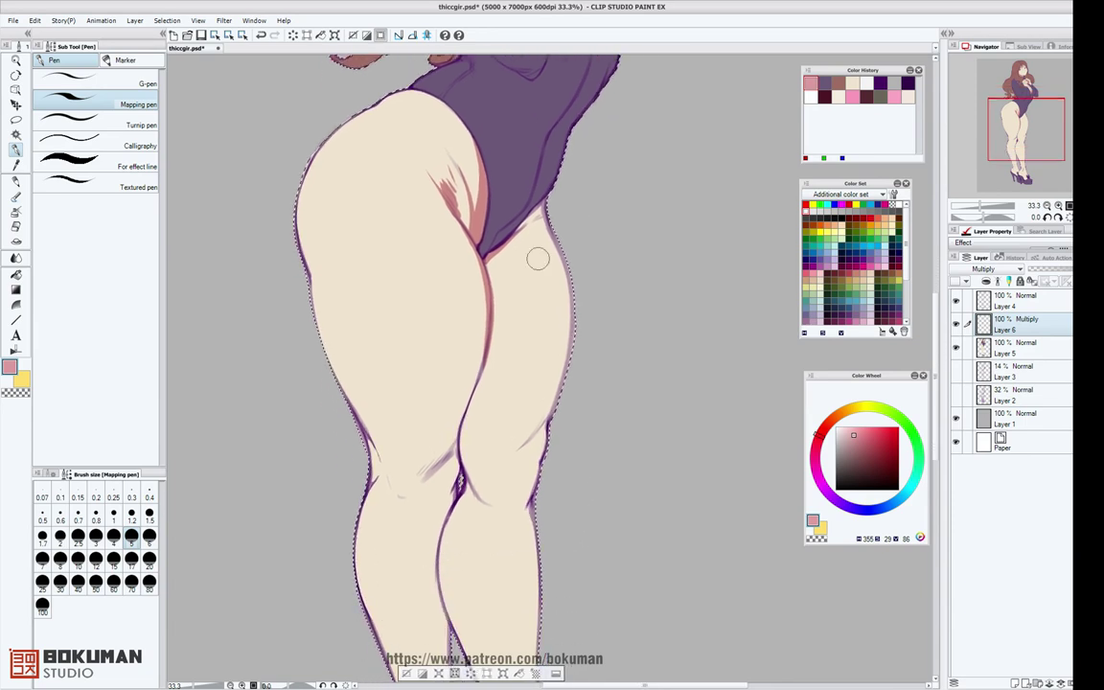
drag(543, 212, 487, 257)
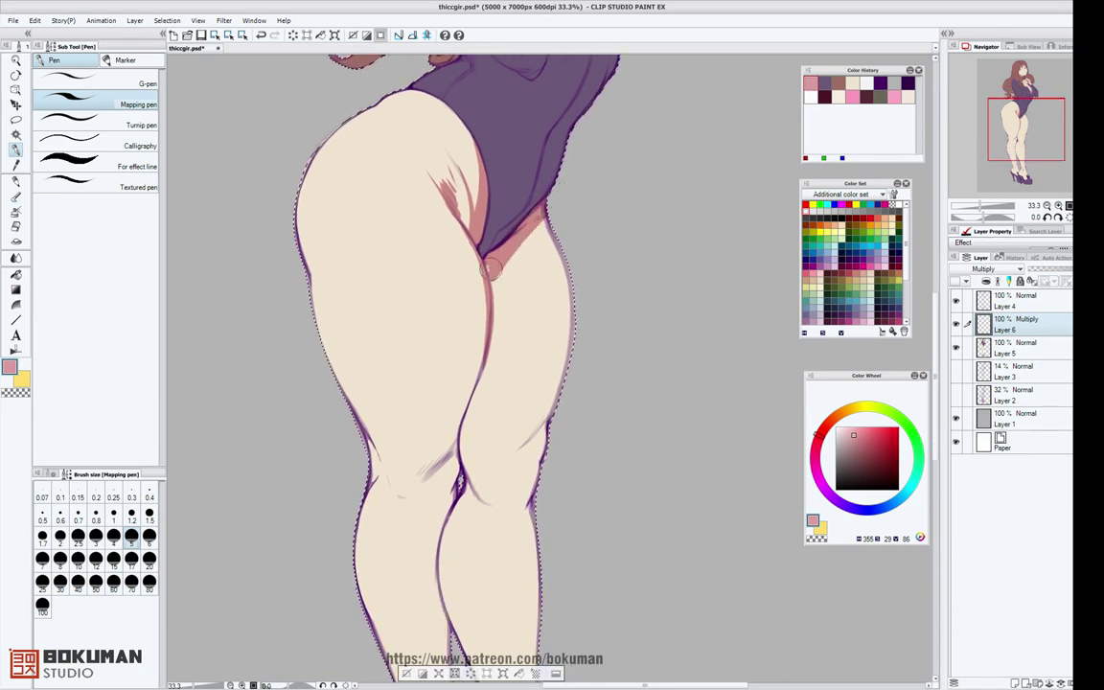
Shade the far leg's knee, inner calf, ankle and foot with the same pink.
mouse_move(486, 353)
mouse_down()
mouse_move(468, 399)
mouse_move(470, 473)
mouse_move(482, 505)
mouse_up()
drag(547, 420, 496, 453)
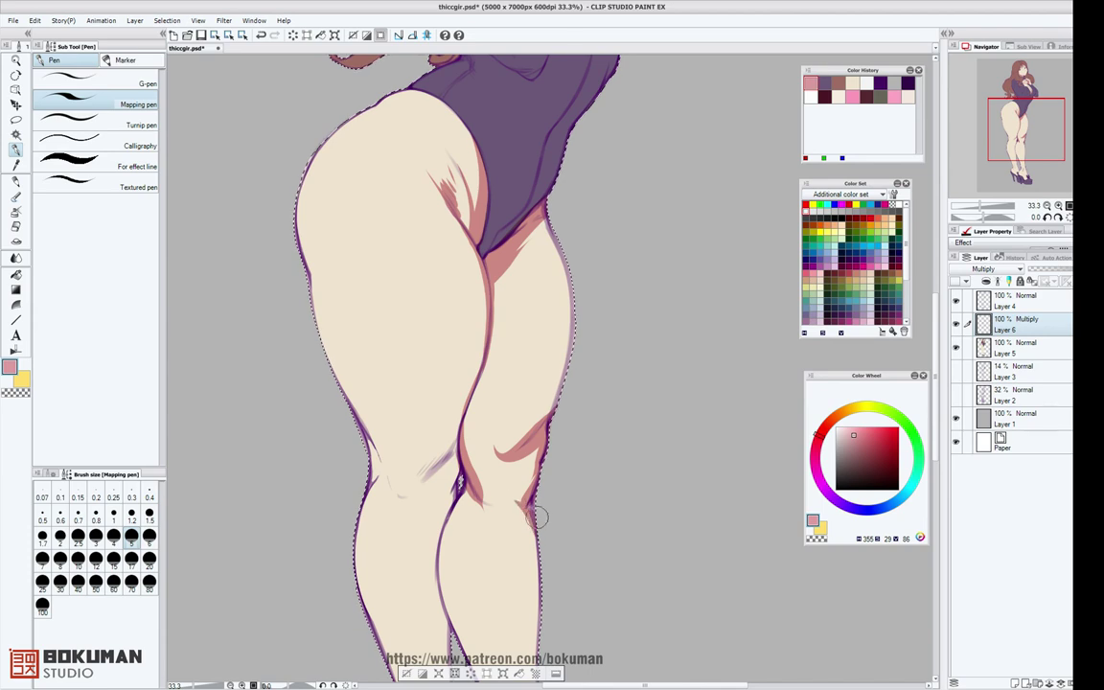
drag(594, 466, 626, 192)
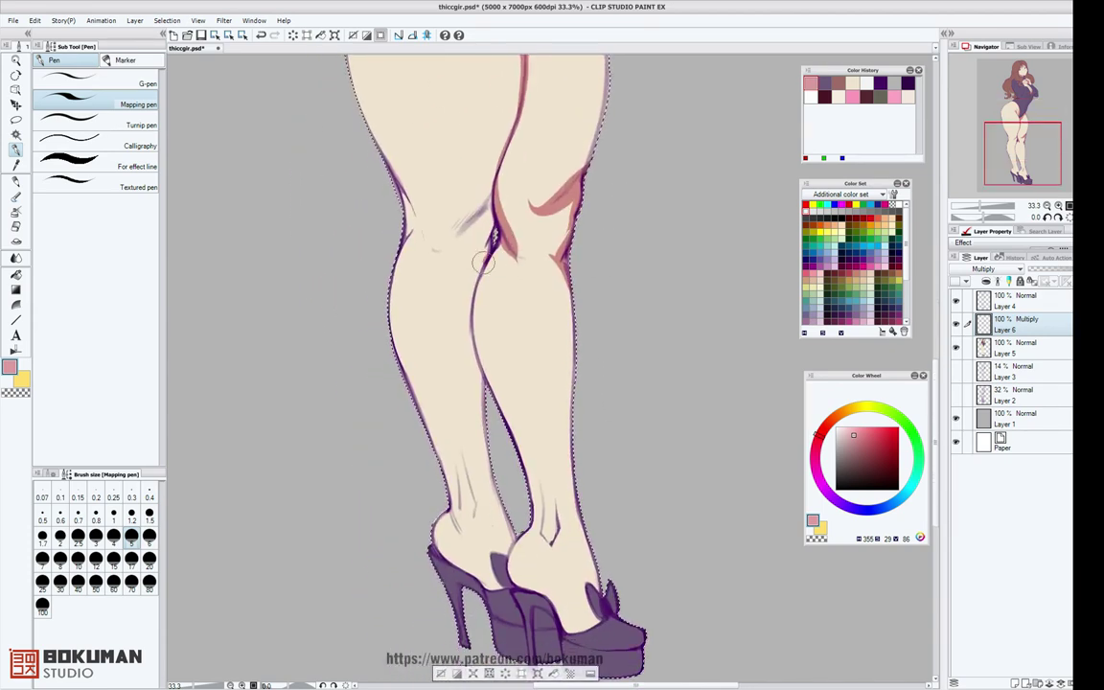
drag(508, 395, 524, 544)
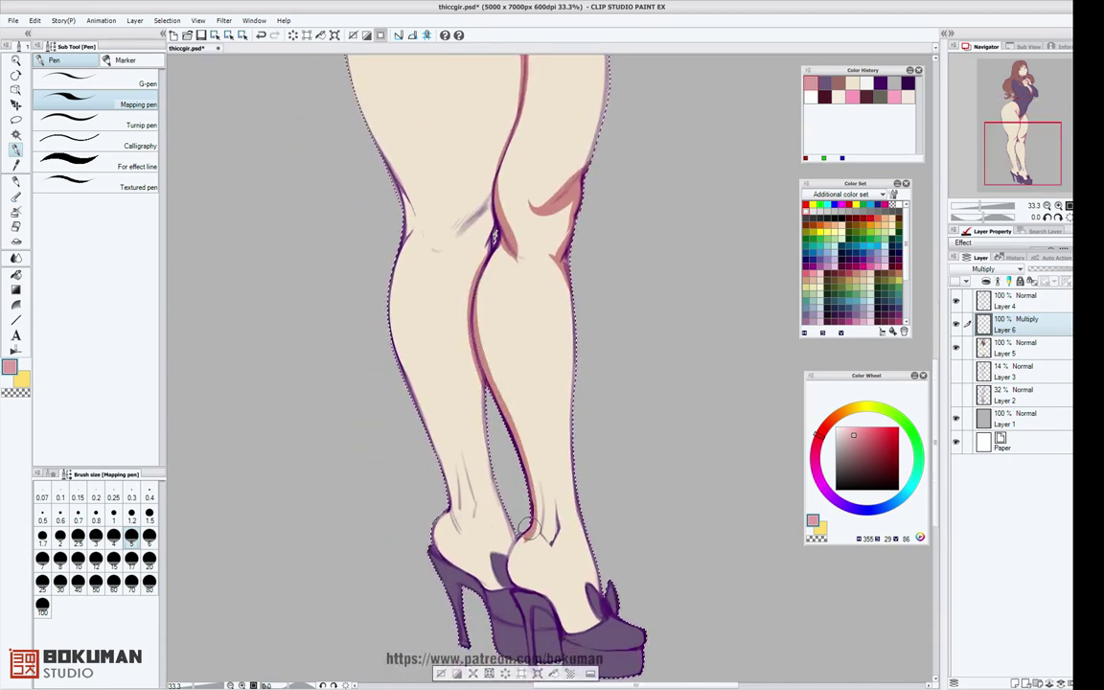
mouse_move(531, 535)
mouse_down()
mouse_move(515, 554)
mouse_move(520, 579)
mouse_move(586, 630)
mouse_up()
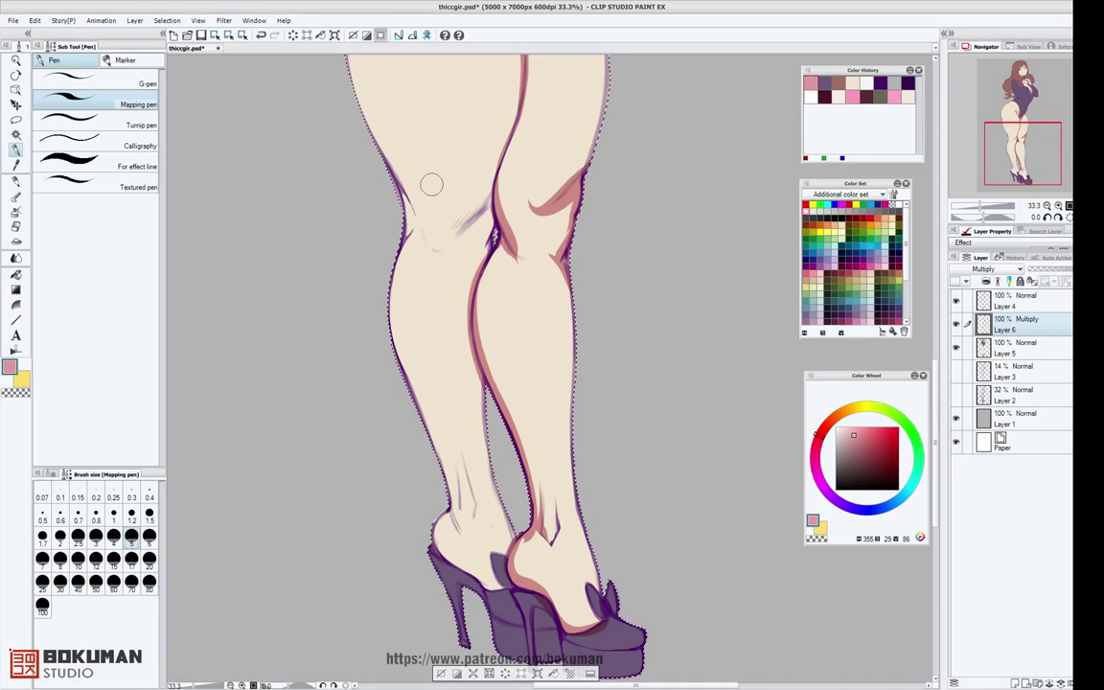
Shade the near leg's outer contour from hip to knee and add shadows around the kneecap.
scroll(422, 173, up, 8)
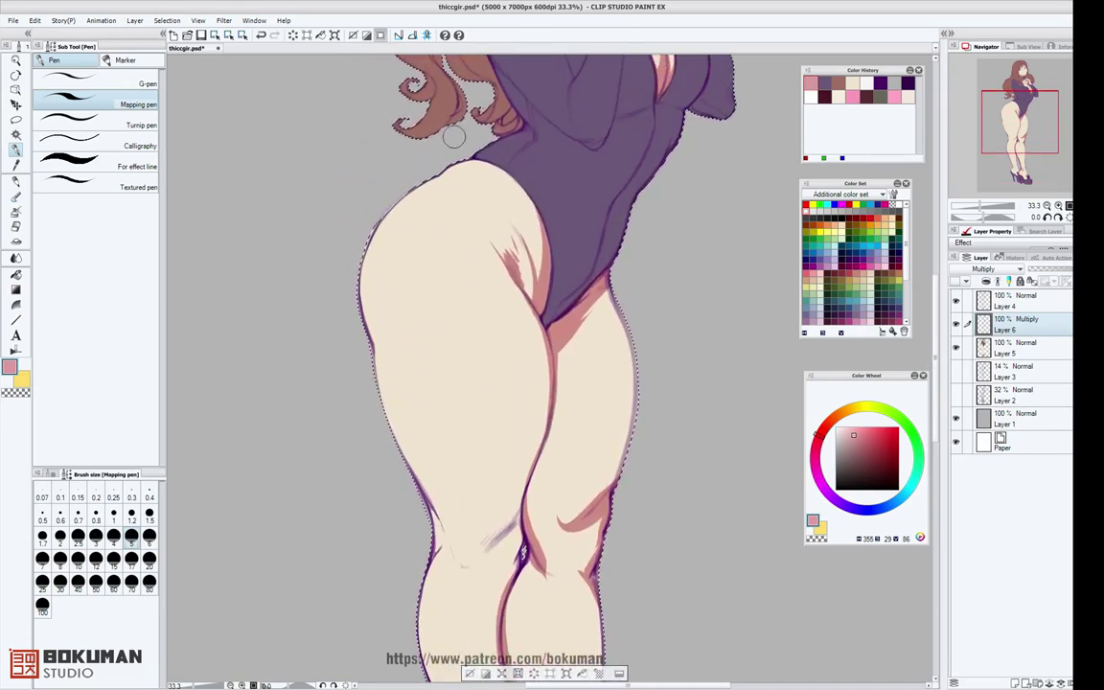
drag(417, 185, 448, 163)
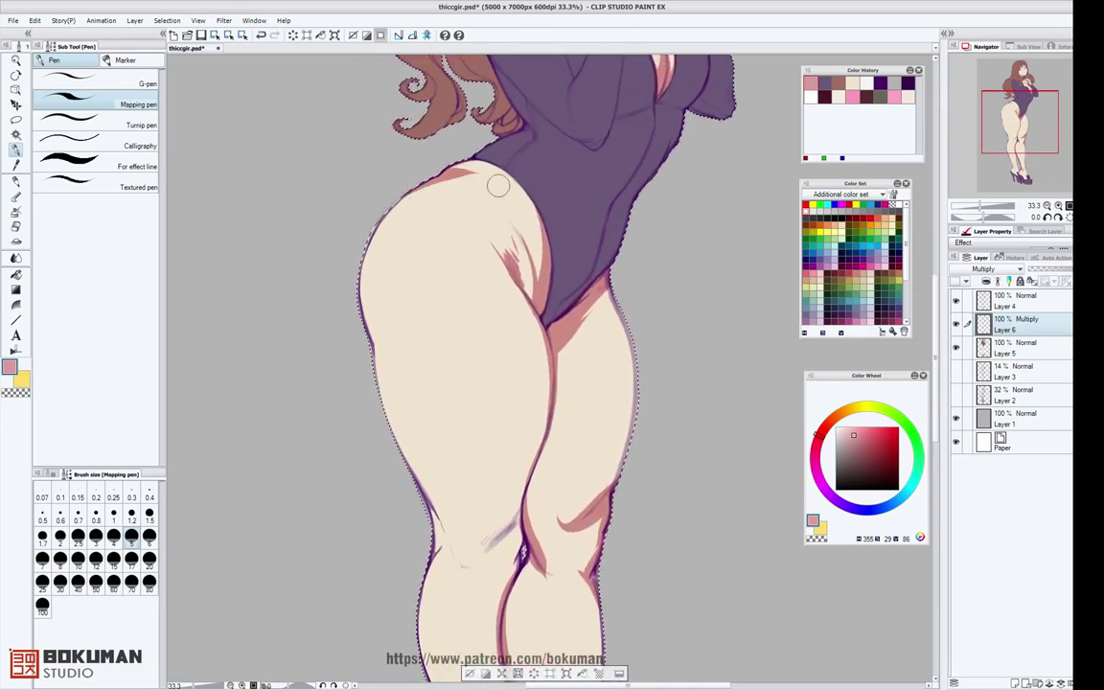
mouse_move(364, 234)
mouse_down()
mouse_move(361, 314)
mouse_move(390, 399)
mouse_up()
mouse_move(373, 346)
mouse_down()
mouse_move(395, 450)
mouse_move(446, 556)
mouse_move(543, 442)
mouse_up()
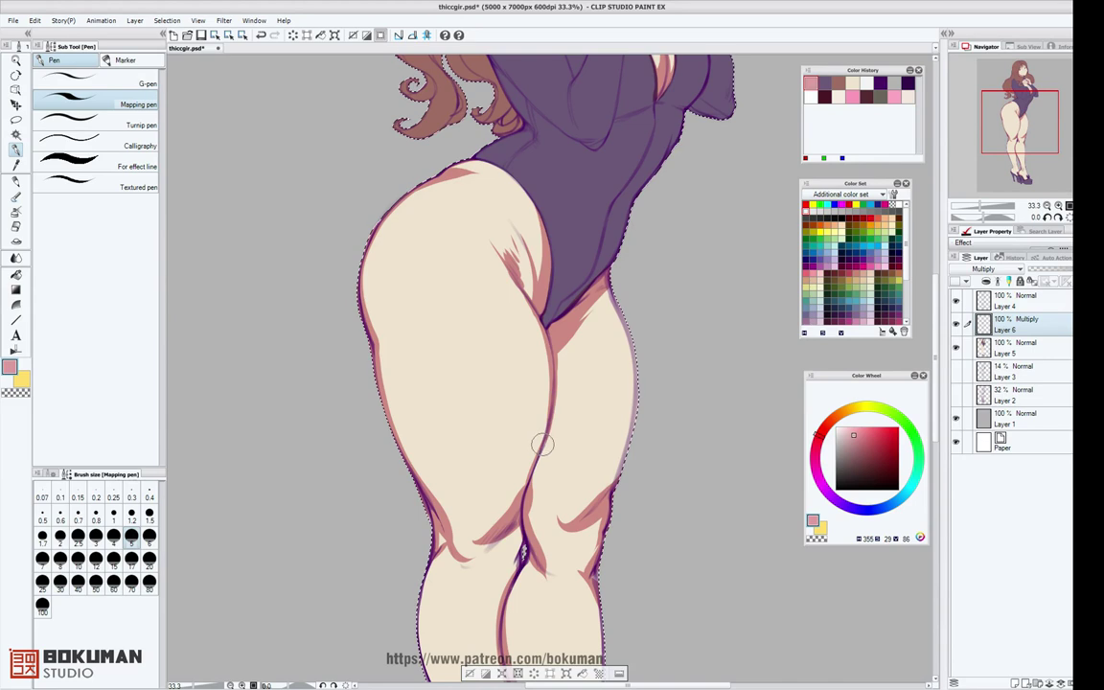
Continue the pink shading down the near leg's calf, ankle and heel.
mouse_move(524, 519)
mouse_down()
mouse_move(495, 310)
mouse_move(477, 360)
mouse_up()
mouse_move(413, 338)
mouse_down()
mouse_move(394, 443)
mouse_move(451, 619)
mouse_up()
mouse_move(458, 571)
mouse_down()
mouse_move(458, 617)
mouse_move(436, 650)
mouse_up()
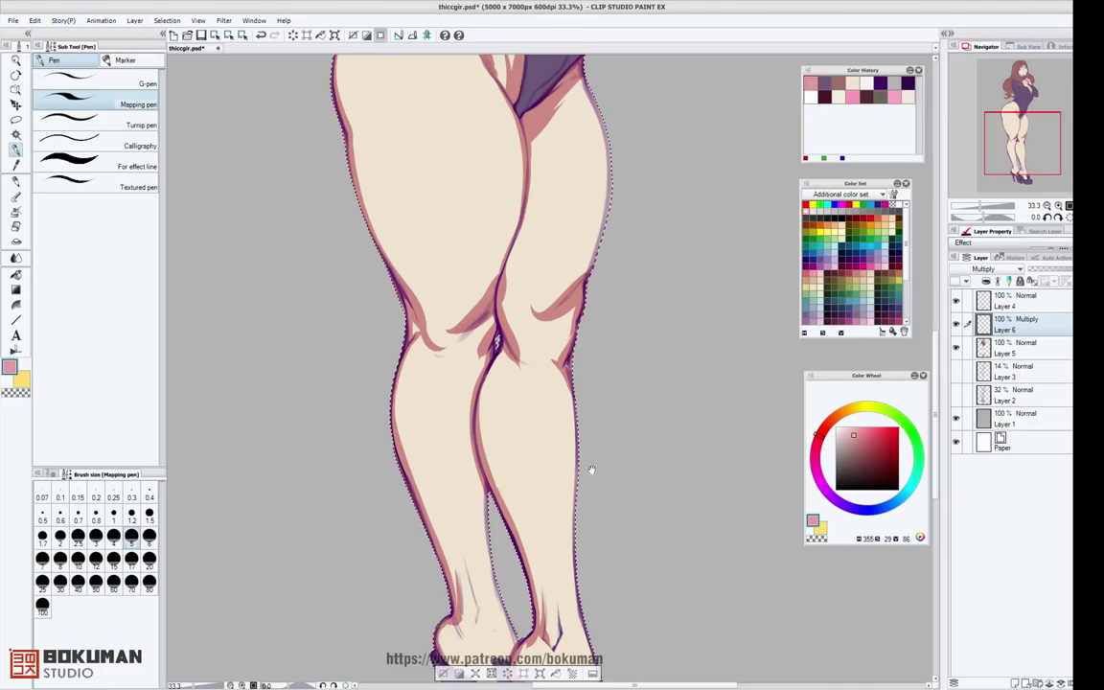
drag(601, 445, 532, 217)
drag(373, 428, 419, 468)
Soften the shadows on the hip, thighs and knees with the Smooth watercolor brush at size 7.
drag(530, 277, 570, 444)
drag(598, 292, 598, 451)
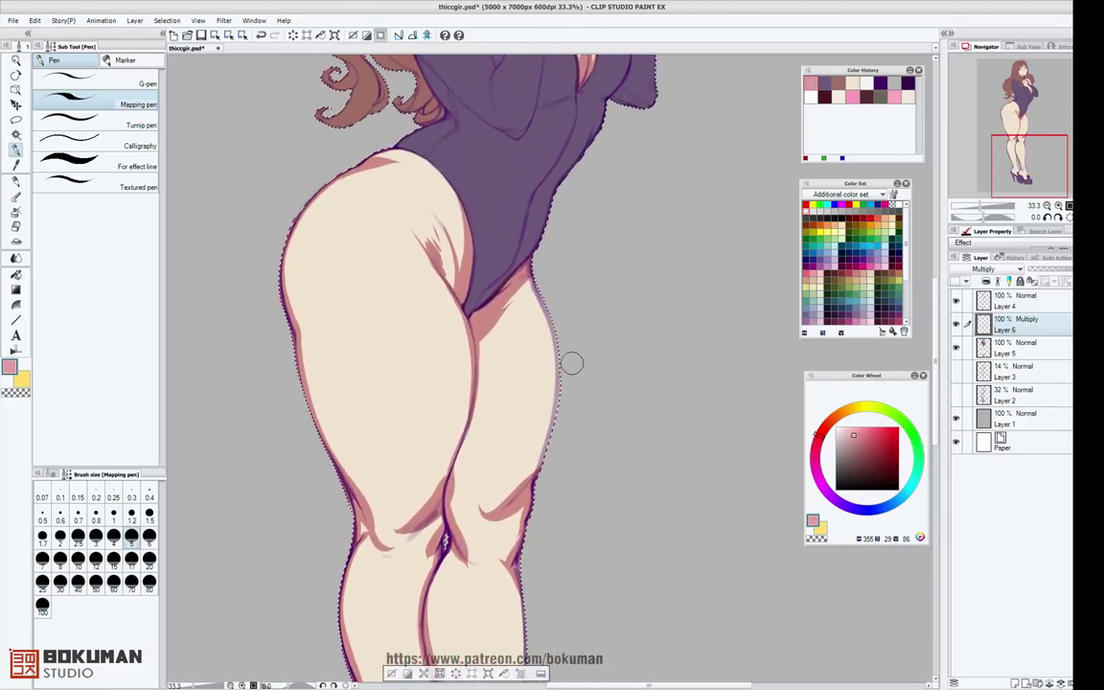
click(16, 197)
click(106, 146)
click(42, 558)
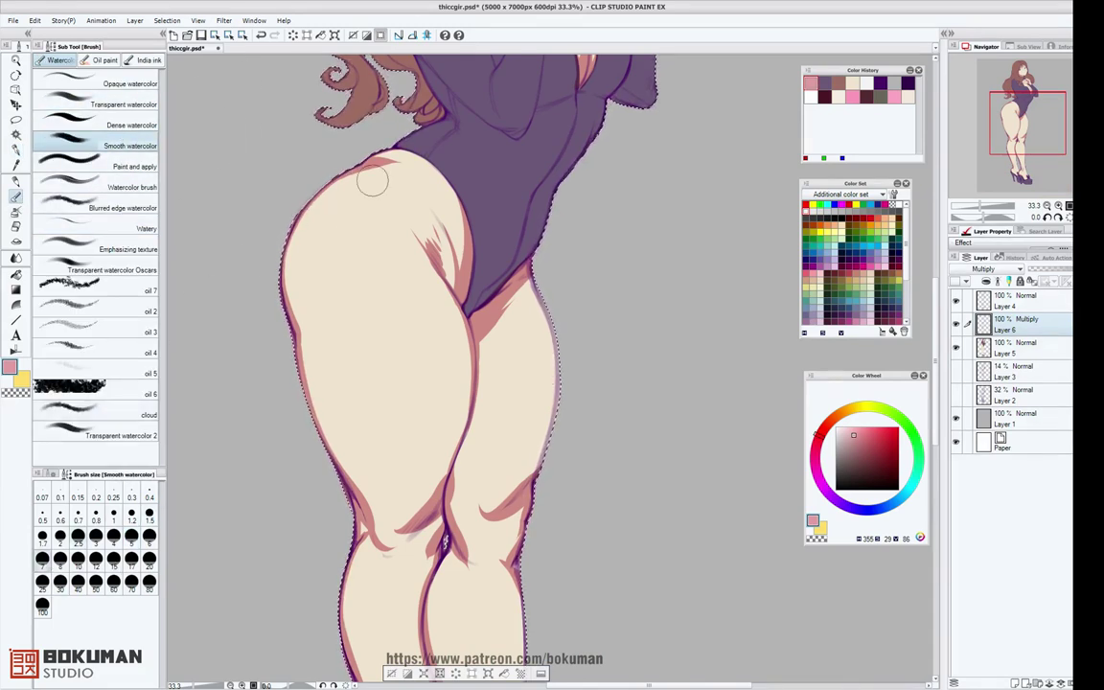
drag(353, 185, 412, 180)
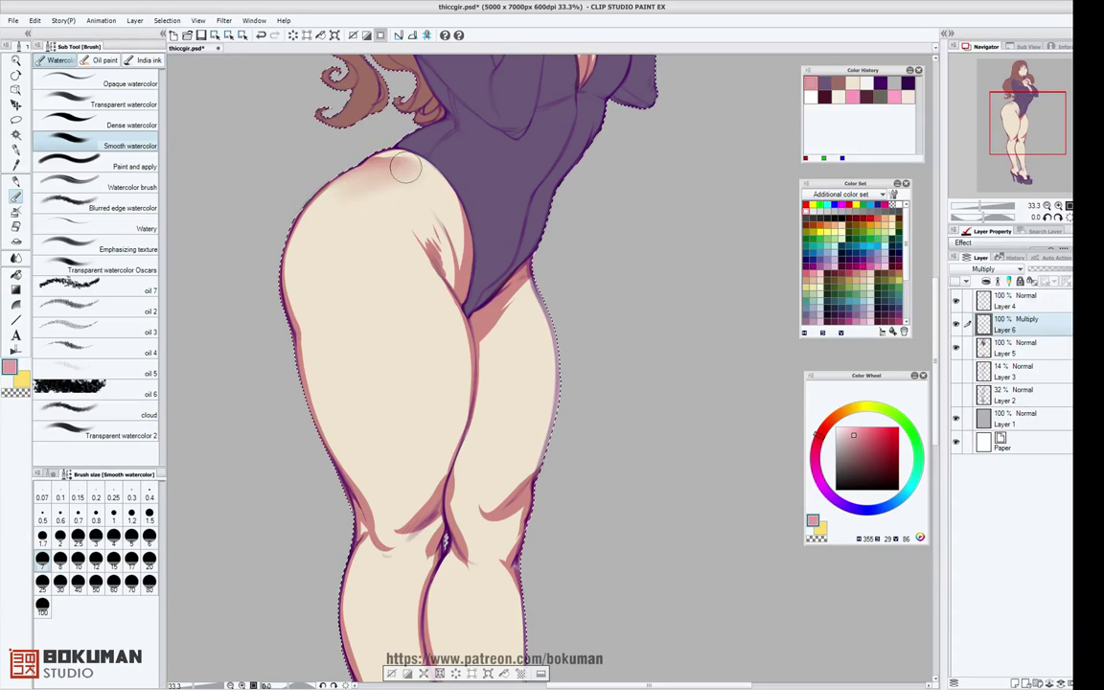
mouse_move(333, 198)
mouse_down()
mouse_move(306, 262)
mouse_move(321, 206)
mouse_move(301, 309)
mouse_move(296, 266)
mouse_move(337, 432)
mouse_move(366, 473)
mouse_move(333, 432)
mouse_move(378, 500)
mouse_move(361, 480)
mouse_move(380, 530)
mouse_move(376, 517)
mouse_move(405, 517)
mouse_move(459, 399)
mouse_move(409, 489)
mouse_move(405, 477)
mouse_move(436, 428)
mouse_move(459, 491)
mouse_move(479, 446)
mouse_move(459, 513)
mouse_move(478, 565)
mouse_move(489, 499)
mouse_move(476, 503)
mouse_move(527, 457)
mouse_up()
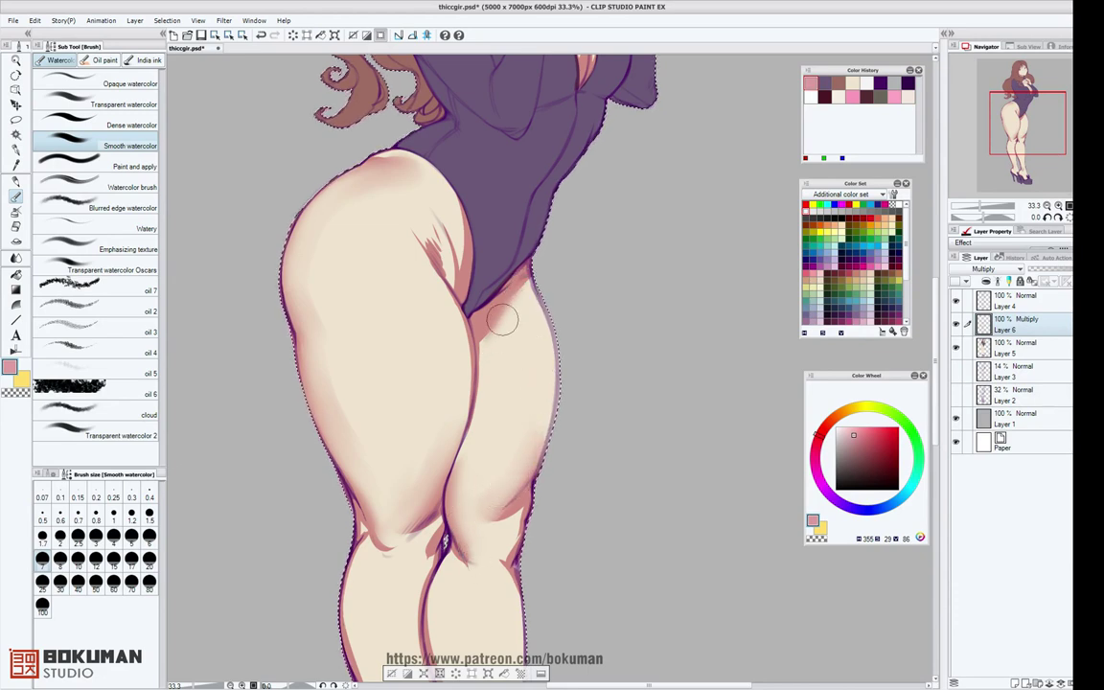
mouse_move(522, 539)
mouse_down()
mouse_move(494, 533)
mouse_move(518, 511)
mouse_move(507, 546)
mouse_move(469, 546)
mouse_move(473, 568)
mouse_move(431, 577)
mouse_move(382, 513)
mouse_move(385, 535)
mouse_move(406, 507)
mouse_move(383, 525)
mouse_move(399, 500)
mouse_move(405, 546)
mouse_move(423, 543)
mouse_move(430, 526)
mouse_move(416, 561)
mouse_move(427, 530)
mouse_move(407, 566)
mouse_move(424, 524)
mouse_move(396, 550)
mouse_move(408, 566)
mouse_move(423, 558)
mouse_move(386, 584)
mouse_move(371, 545)
mouse_move(353, 596)
mouse_move(362, 639)
mouse_move(377, 566)
mouse_up()
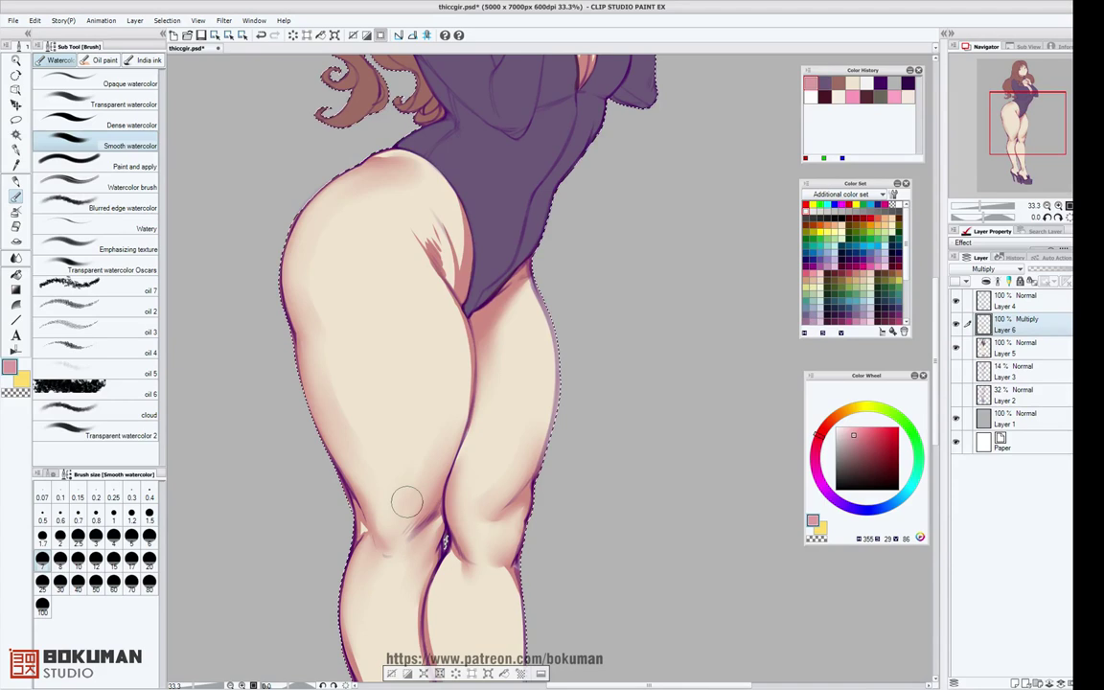
mouse_move(460, 379)
mouse_down()
mouse_move(431, 287)
mouse_move(439, 296)
mouse_move(387, 217)
mouse_move(435, 242)
mouse_move(437, 256)
mouse_move(415, 204)
mouse_move(435, 252)
mouse_move(417, 200)
mouse_move(450, 244)
mouse_move(431, 199)
mouse_move(459, 246)
mouse_move(456, 271)
mouse_move(446, 191)
mouse_move(452, 274)
mouse_move(437, 183)
mouse_move(398, 160)
mouse_move(418, 173)
mouse_move(318, 245)
mouse_up()
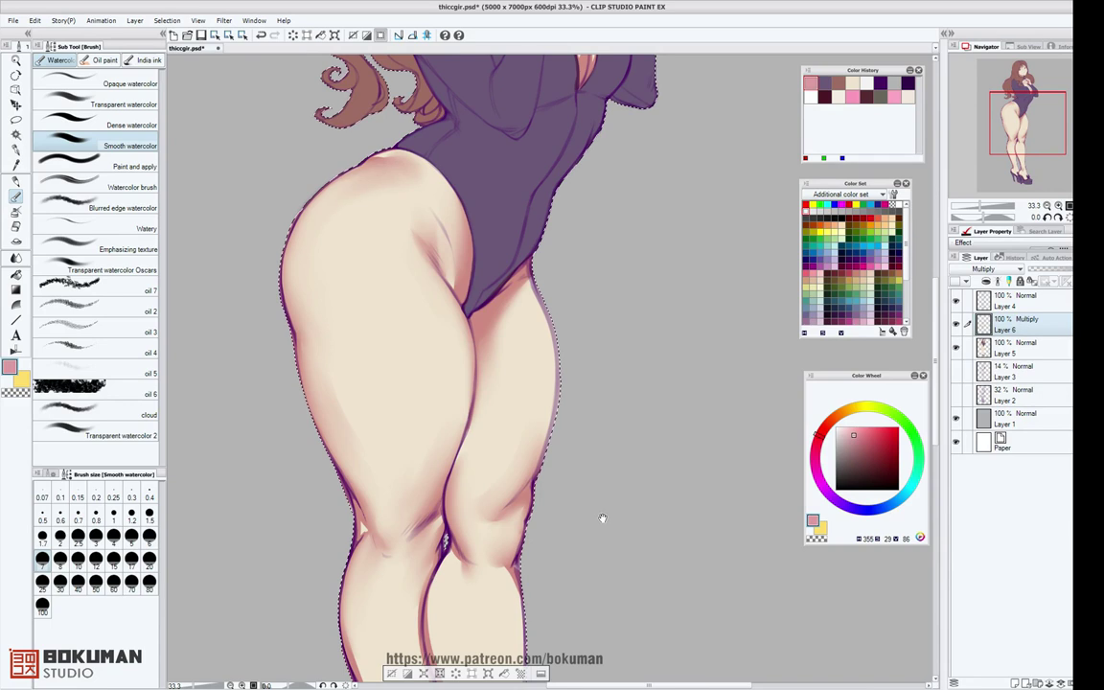
Blend the shadows down both calves, ankles and feet with the Smooth watercolor brush.
drag(599, 517, 616, 202)
mouse_move(382, 302)
mouse_down()
mouse_move(372, 298)
mouse_move(430, 483)
mouse_move(402, 352)
mouse_up()
drag(424, 491, 424, 525)
mouse_move(504, 526)
mouse_down()
mouse_move(521, 494)
mouse_move(496, 359)
mouse_move(494, 345)
mouse_move(504, 423)
mouse_move(459, 312)
mouse_move(470, 241)
mouse_move(488, 339)
mouse_move(473, 244)
mouse_move(464, 305)
mouse_move(472, 224)
mouse_up()
mouse_move(503, 391)
mouse_down()
mouse_move(501, 519)
mouse_move(491, 525)
mouse_move(543, 593)
mouse_move(481, 523)
mouse_up()
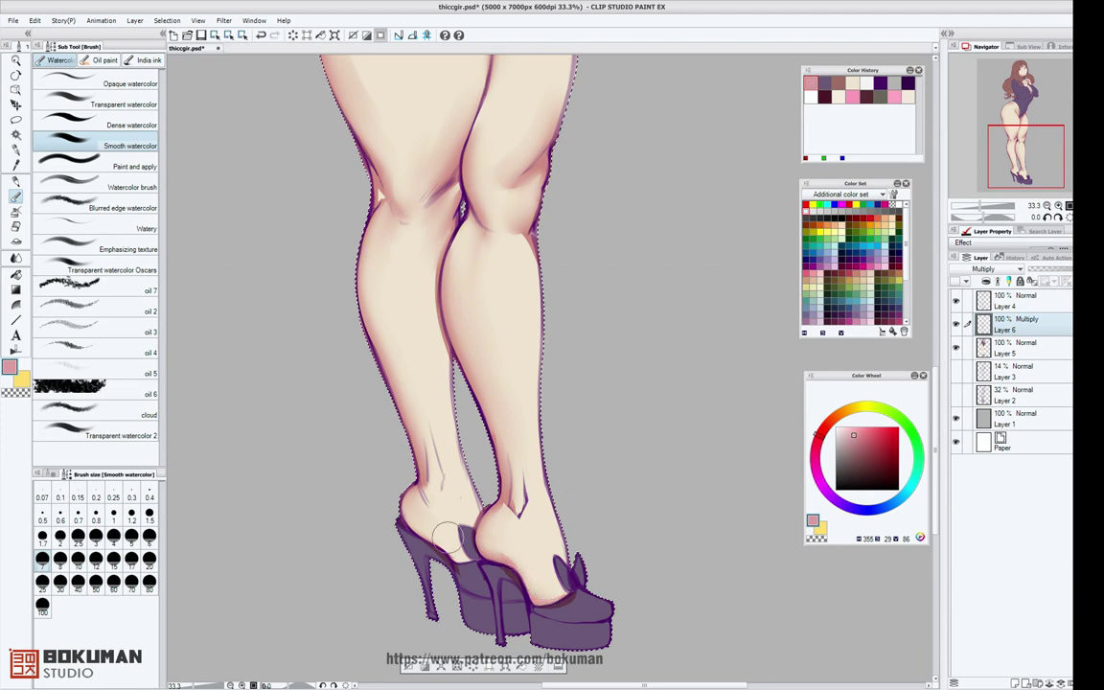
Add broad, soft pink shading to the thighs and the rear lower leg with the Soft airbrush.
drag(623, 155, 605, 449)
drag(608, 370, 604, 346)
click(17, 211)
click(96, 583)
scroll(439, 345, down, 5)
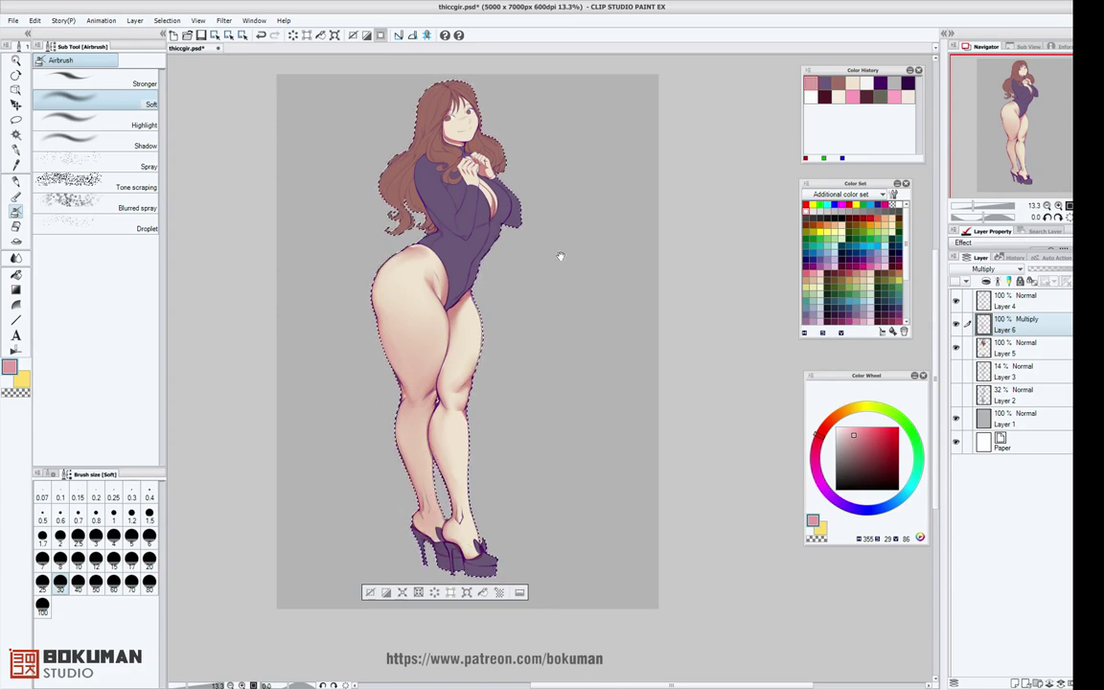
Blend the pink shadows on the chest opening, wrists and clasped hands with the Smooth watercolor brush at size 5.
drag(560, 254, 585, 433)
scroll(573, 380, up, 2)
scroll(572, 380, up, 5)
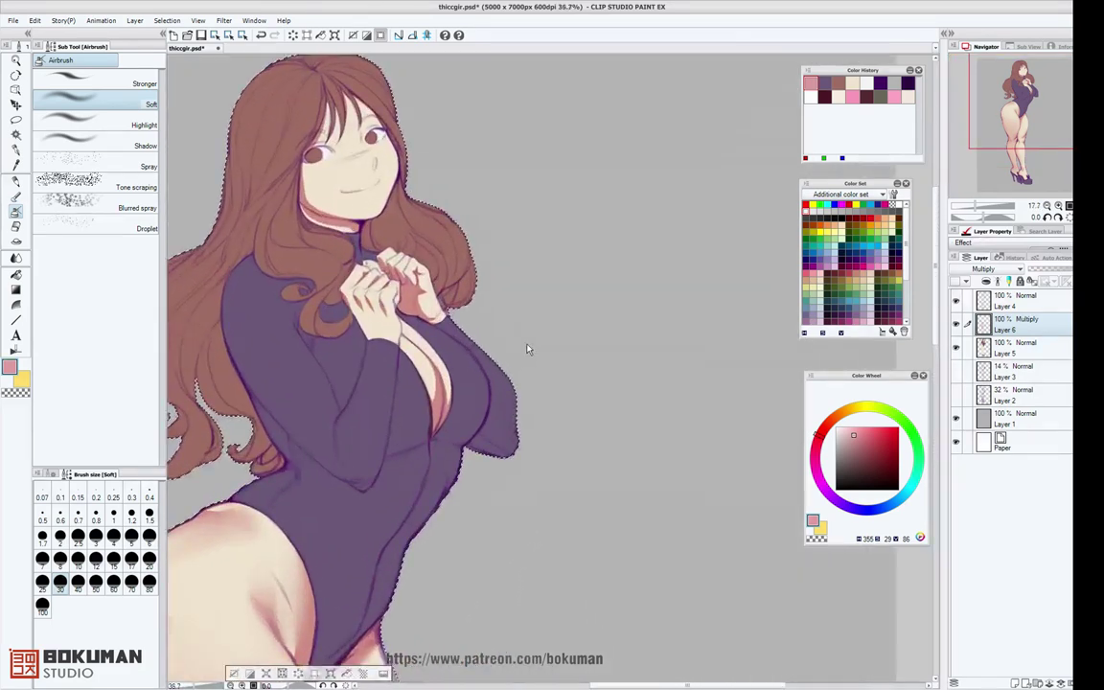
click(18, 195)
click(150, 537)
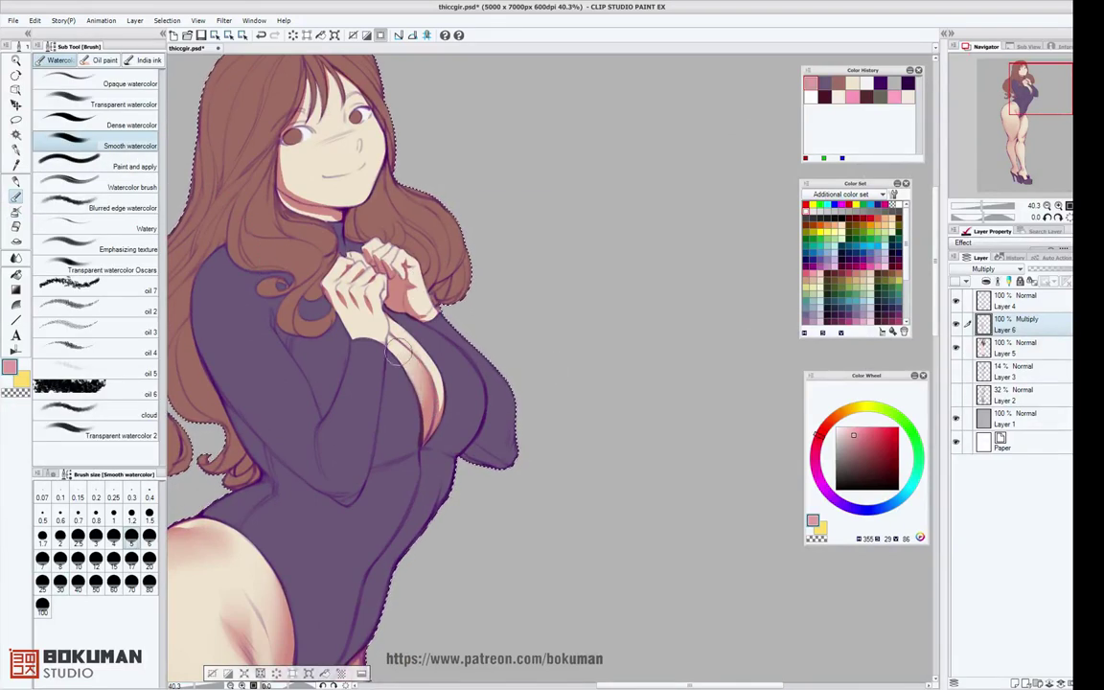
drag(391, 308, 420, 291)
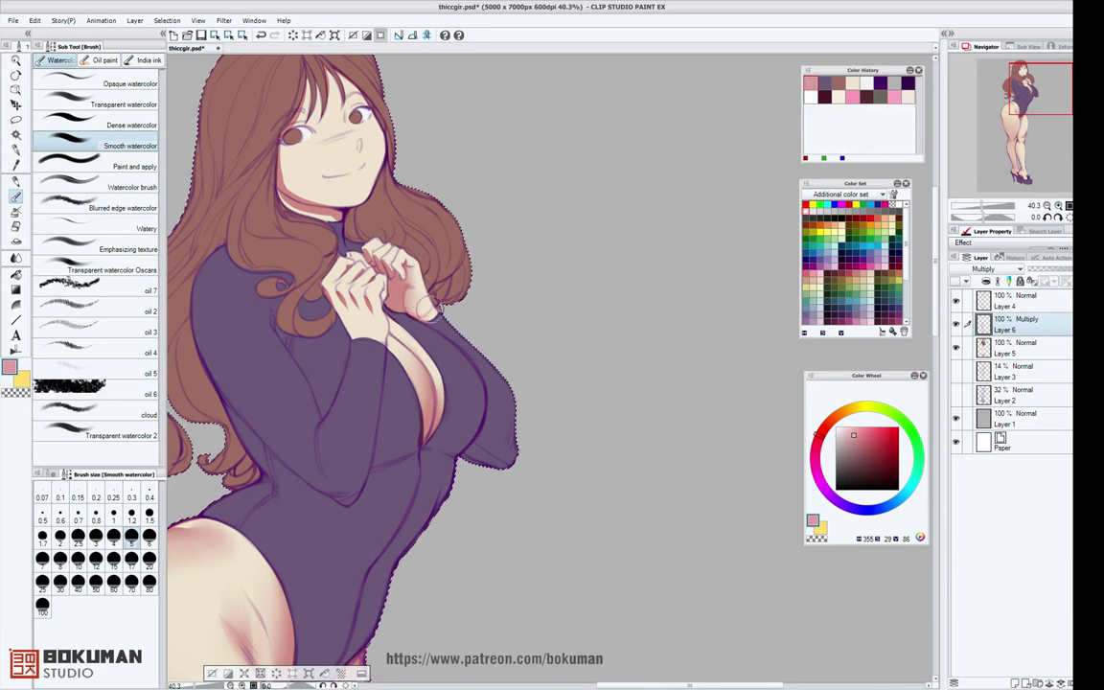
drag(339, 280, 358, 313)
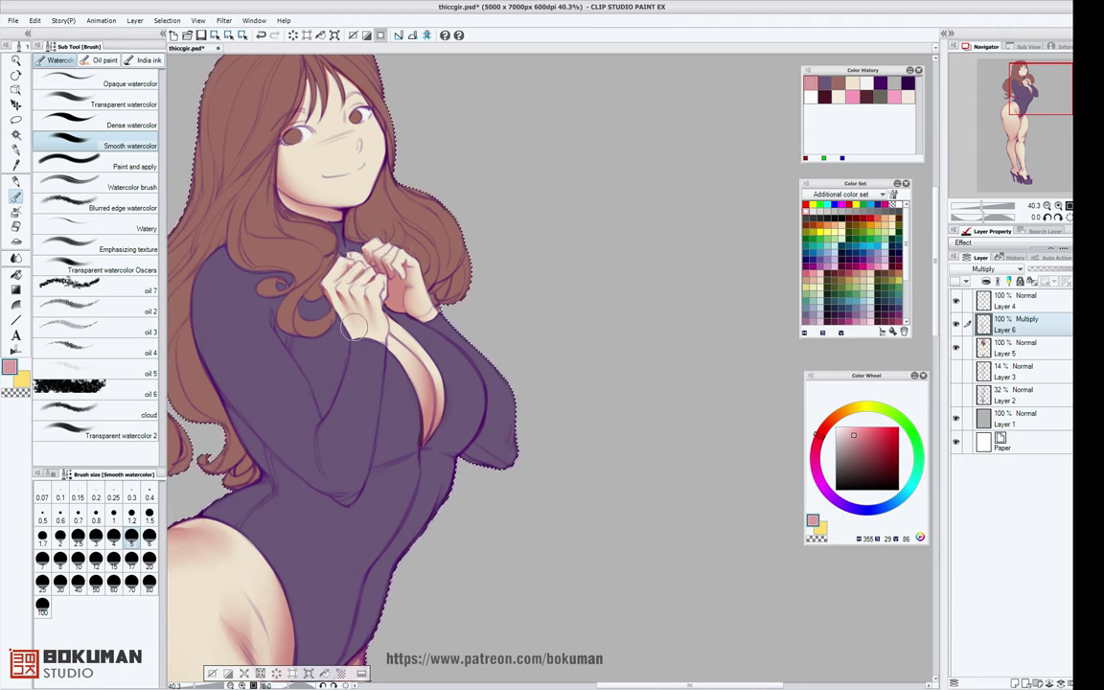
Airbrush soft shadows over the hands, hair and bodysuit with the Soft airbrush at size 15.
scroll(526, 320, down, 2)
key(b)
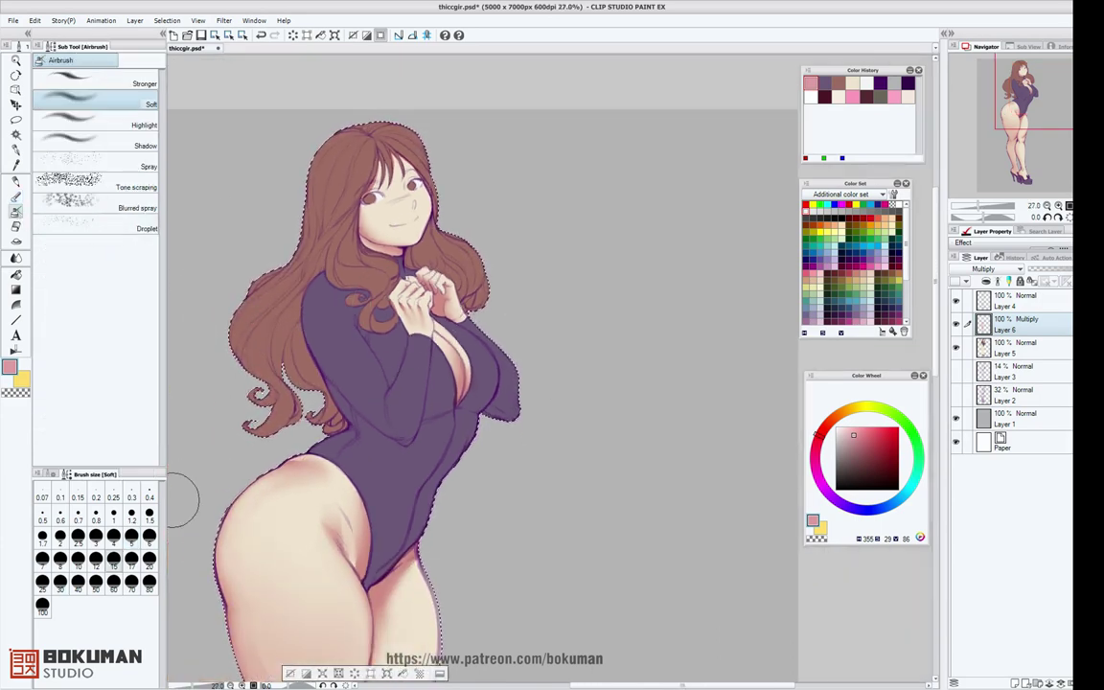
drag(413, 314, 427, 358)
drag(468, 302, 493, 328)
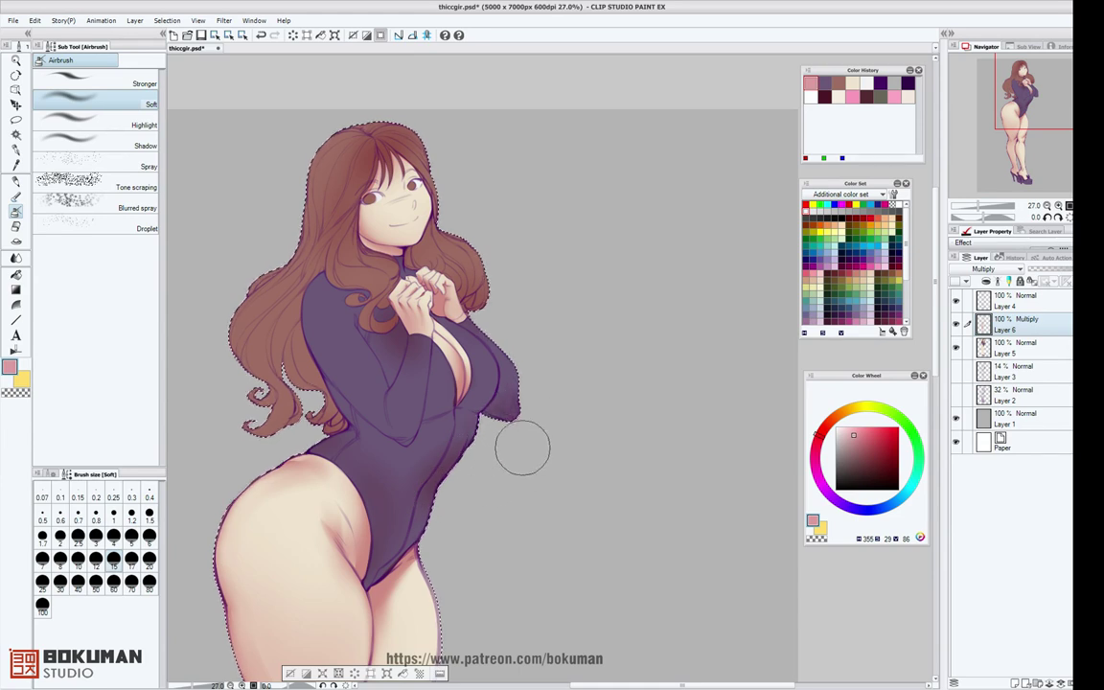
Airbrush soft pink shadows along the thighs, knees and calves, and smooth the upper thigh shading with the Blur tool at size 10.
drag(525, 496, 619, 328)
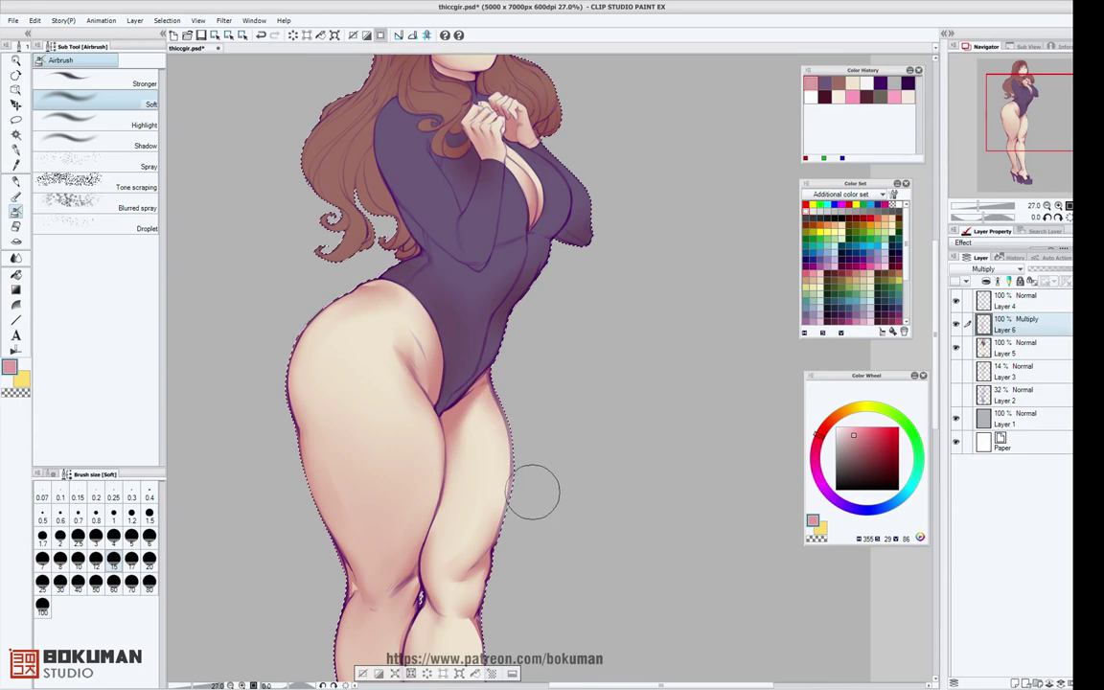
drag(446, 545, 457, 560)
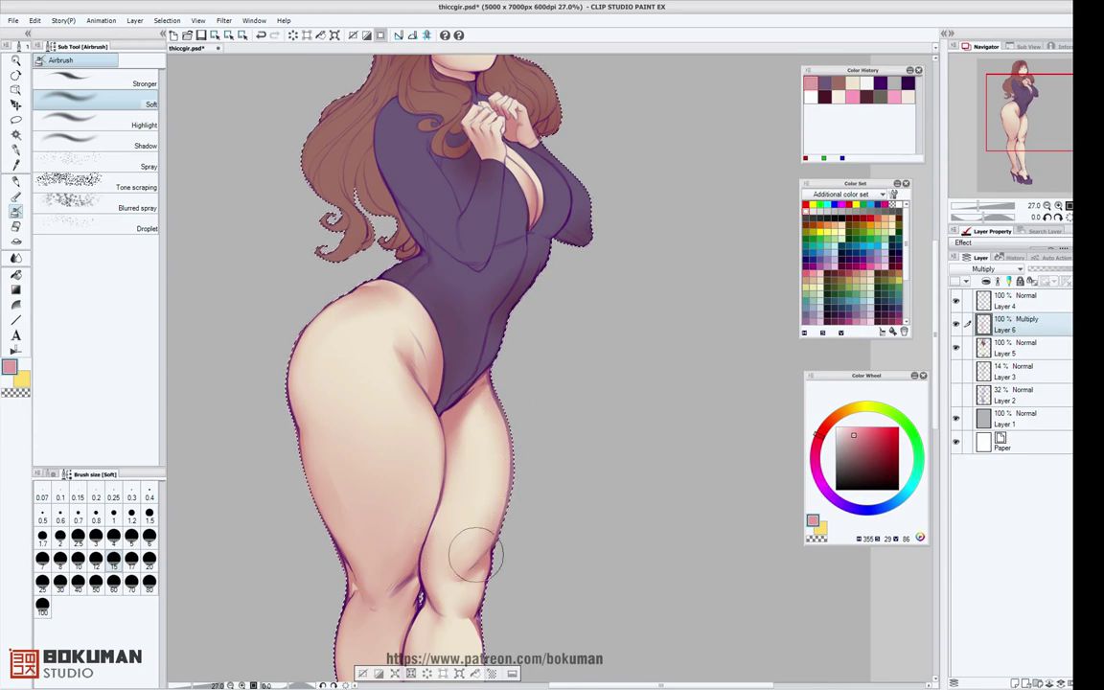
drag(573, 513, 591, 350)
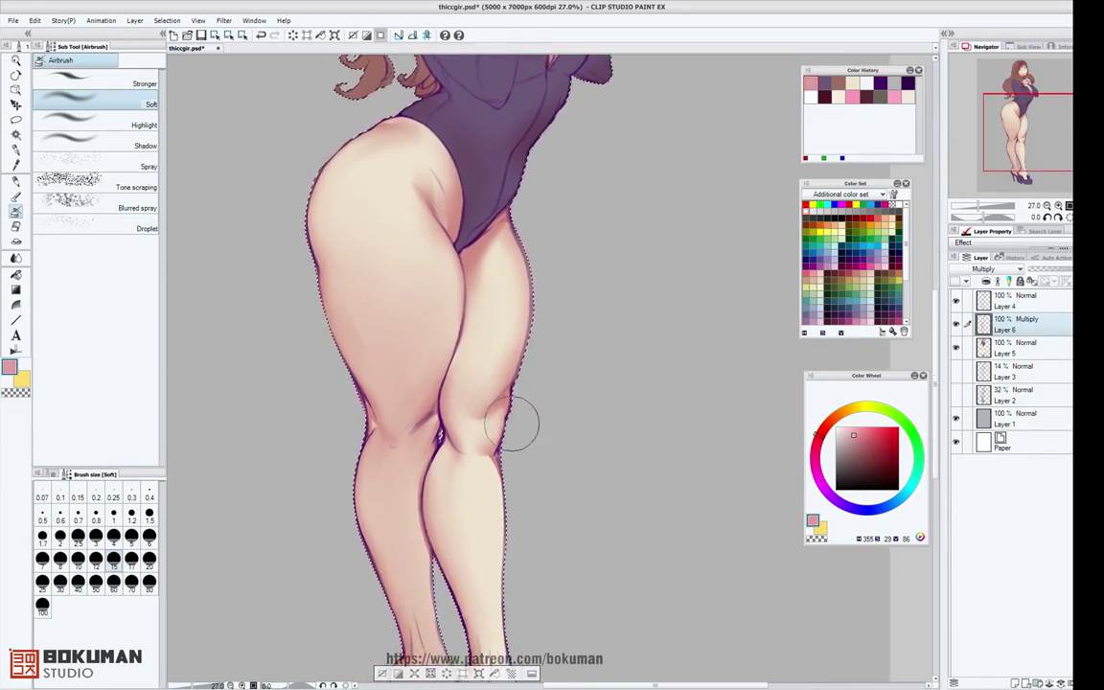
scroll(557, 521, down, 3)
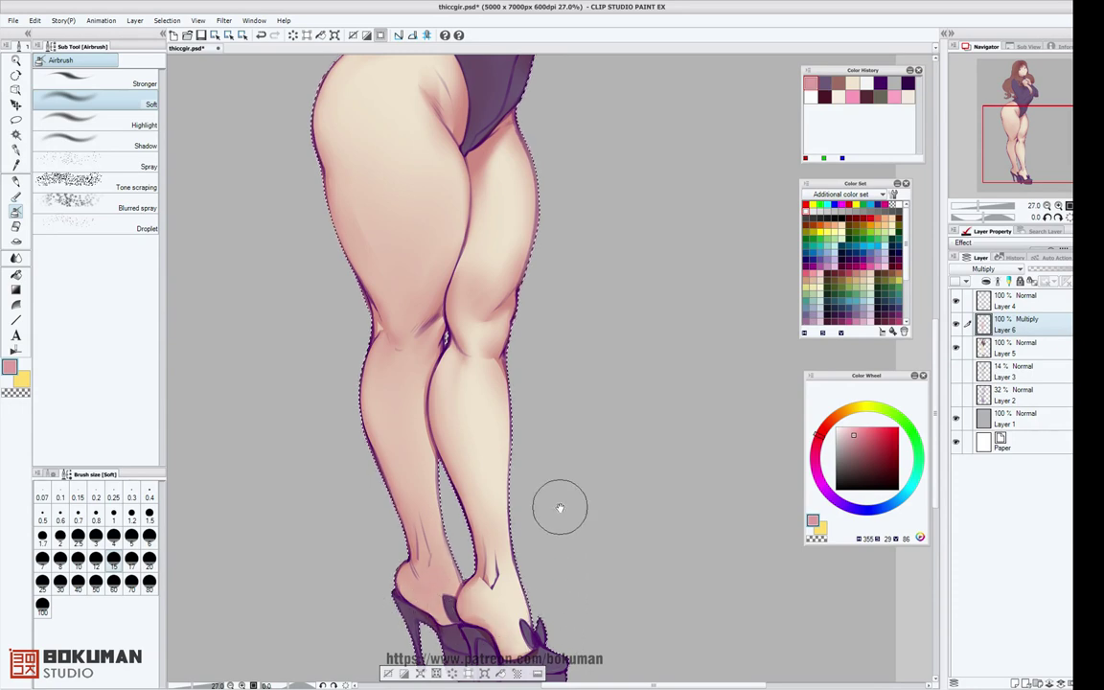
drag(563, 419, 603, 469)
mouse_move(460, 352)
mouse_down()
mouse_move(473, 367)
mouse_move(451, 372)
mouse_move(474, 348)
mouse_move(440, 348)
mouse_up()
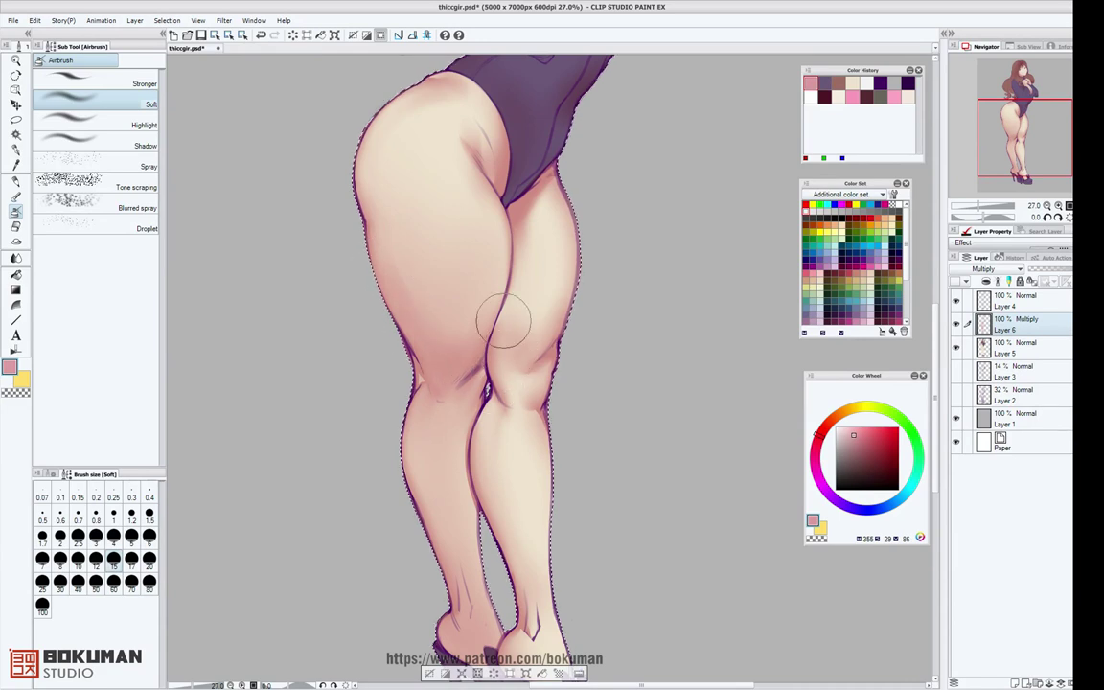
click(15, 257)
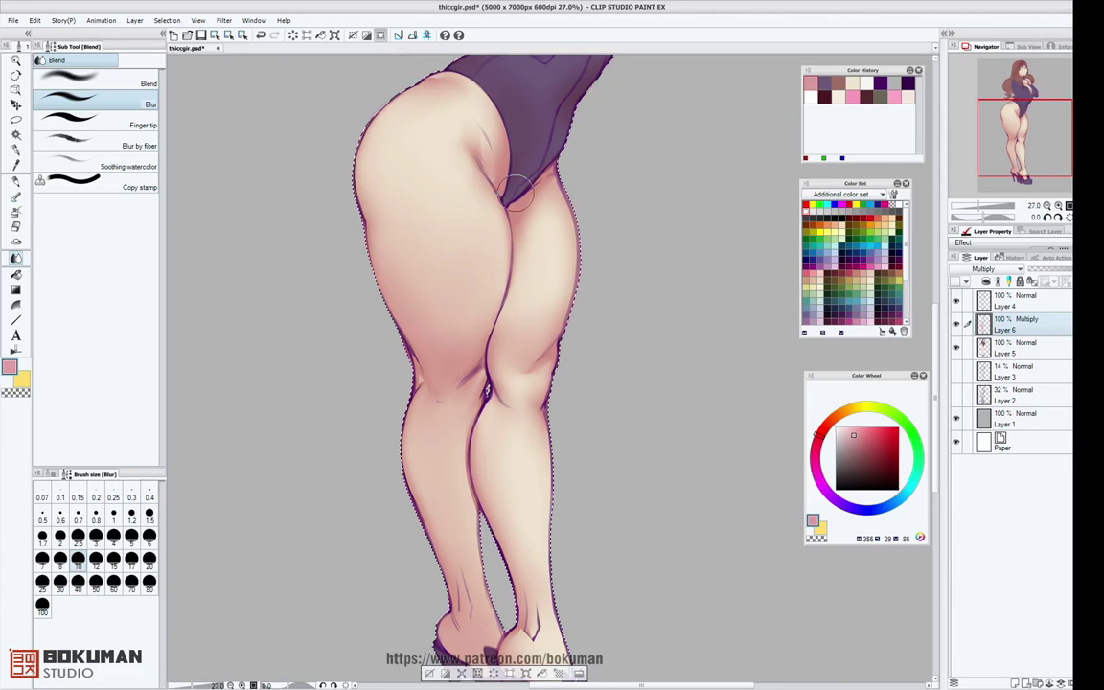
Shade the long hair falling behind the shoulder with the Watery brush in a muted mauve of H 345, S 30, V 65.
drag(649, 229, 582, 529)
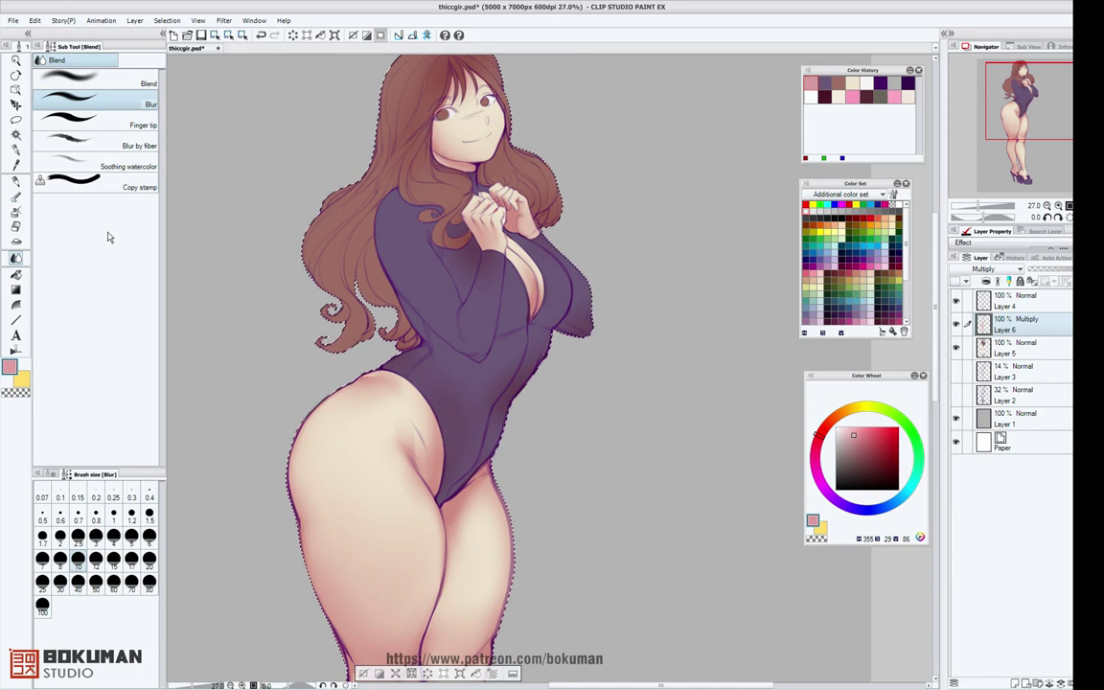
key(b)
click(135, 223)
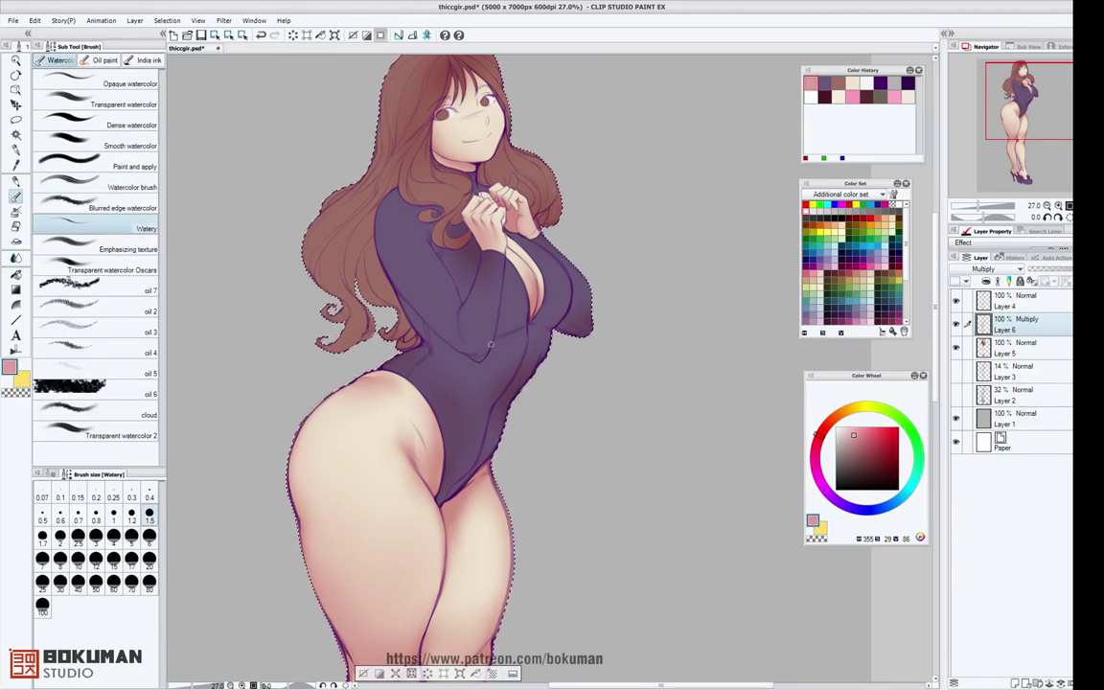
click(856, 441)
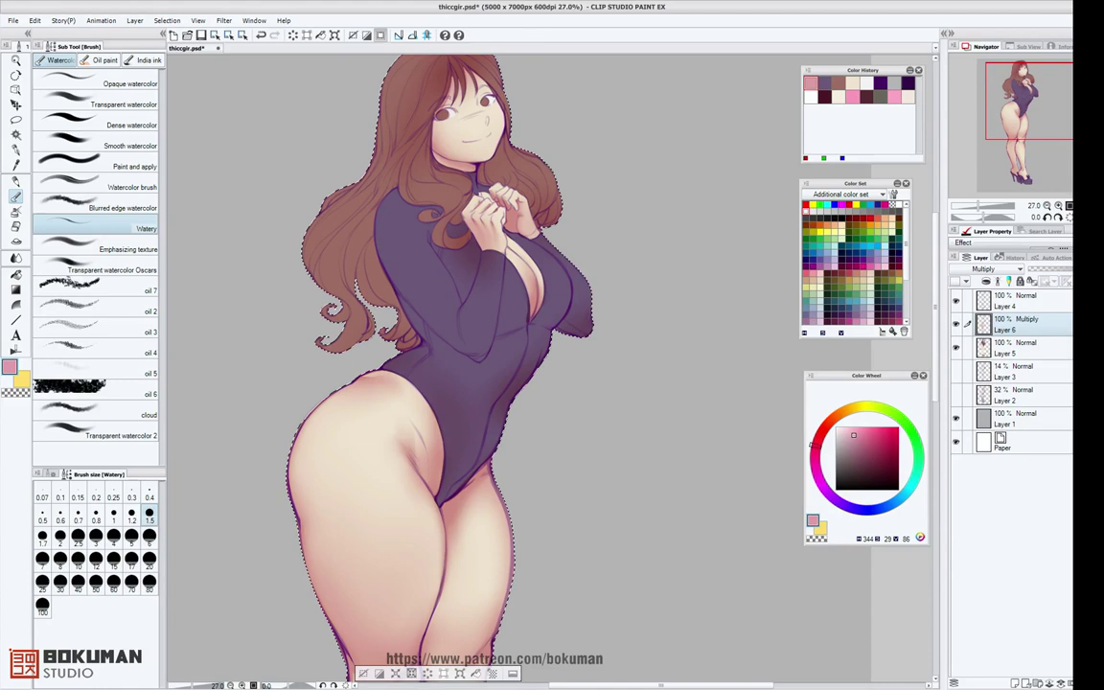
drag(856, 441, 854, 447)
drag(605, 287, 663, 433)
click(148, 535)
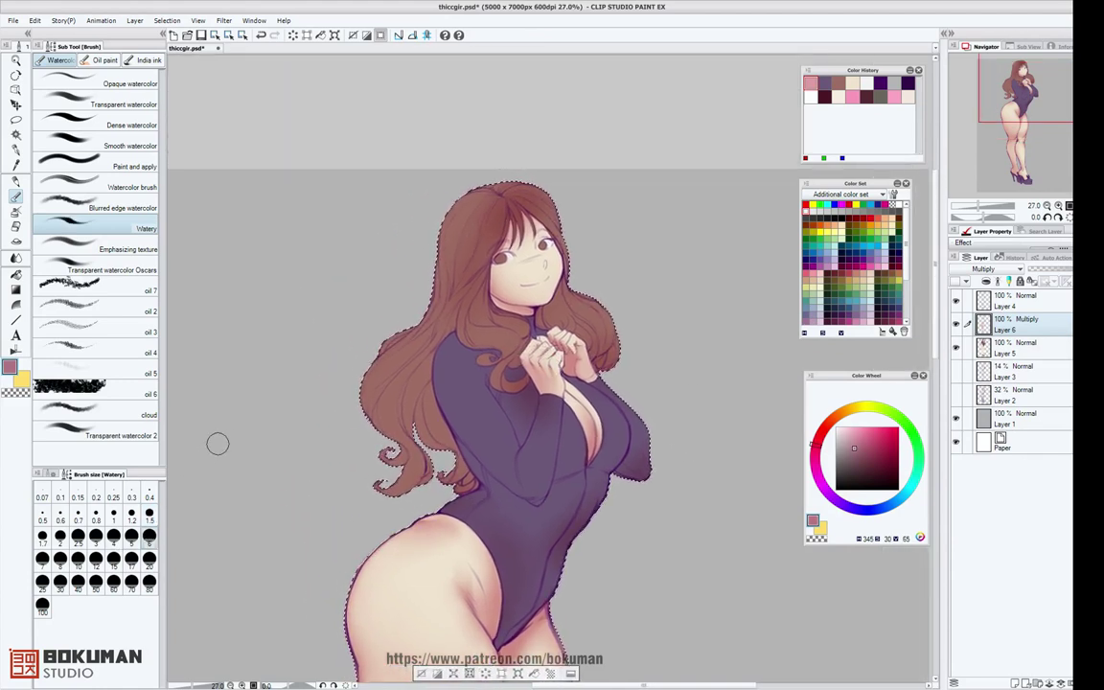
mouse_move(499, 234)
mouse_down()
mouse_move(441, 298)
mouse_move(488, 236)
mouse_move(478, 268)
mouse_move(460, 268)
mouse_move(486, 219)
mouse_move(429, 321)
mouse_up()
mouse_move(469, 257)
mouse_down()
mouse_move(435, 313)
mouse_move(446, 295)
mouse_up()
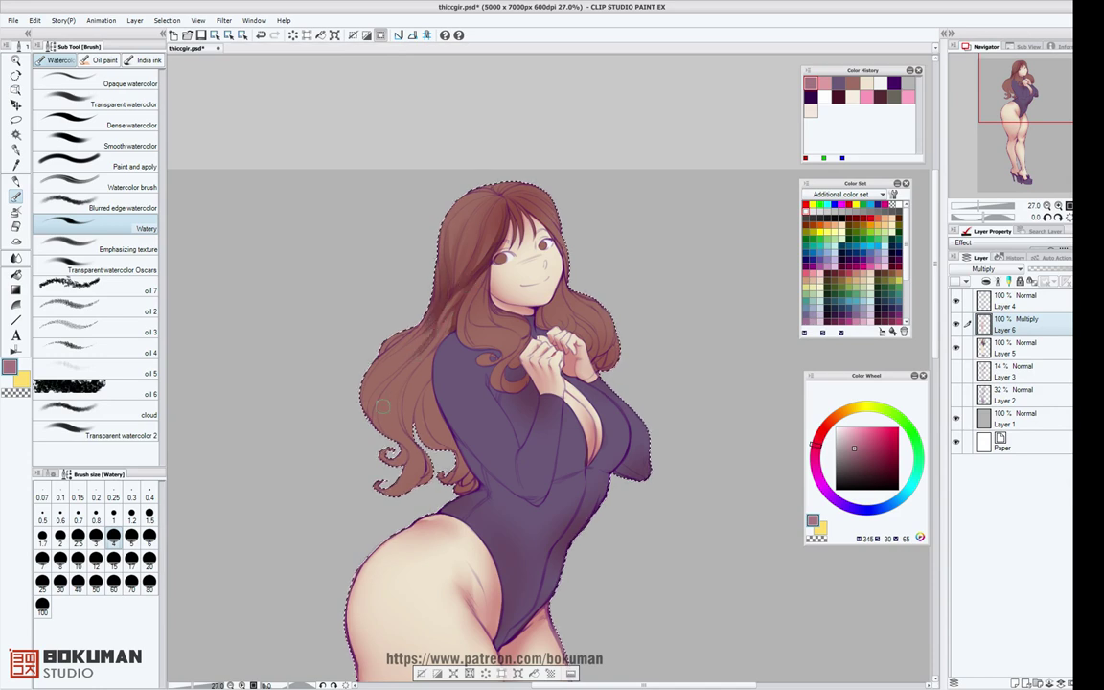
click(131, 559)
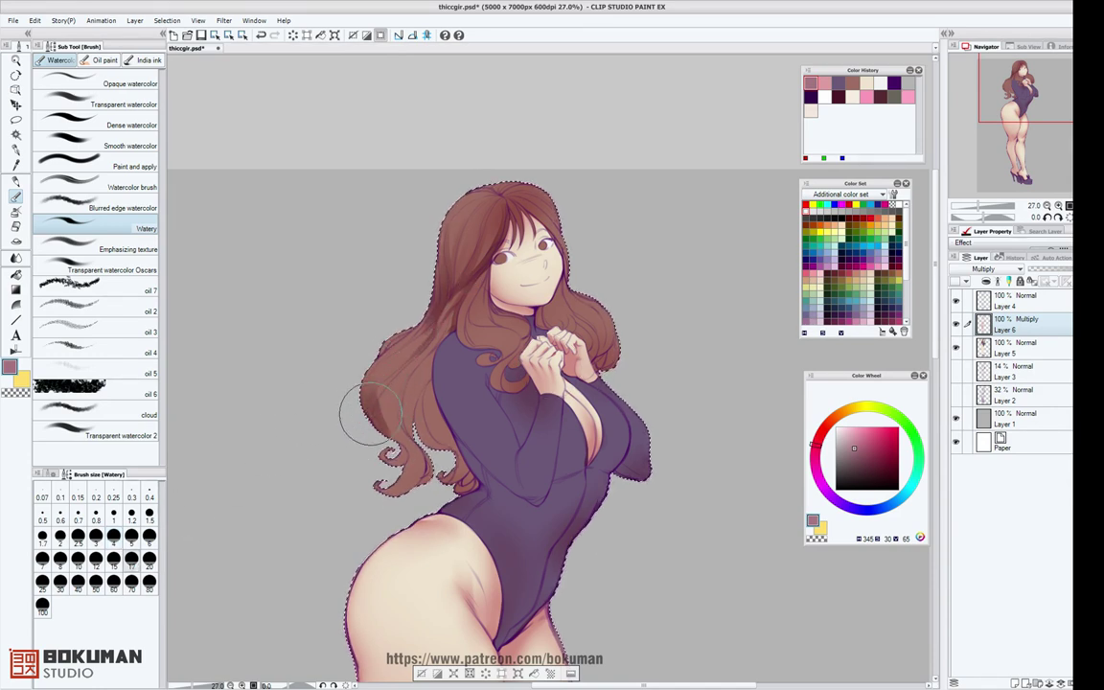
click(114, 535)
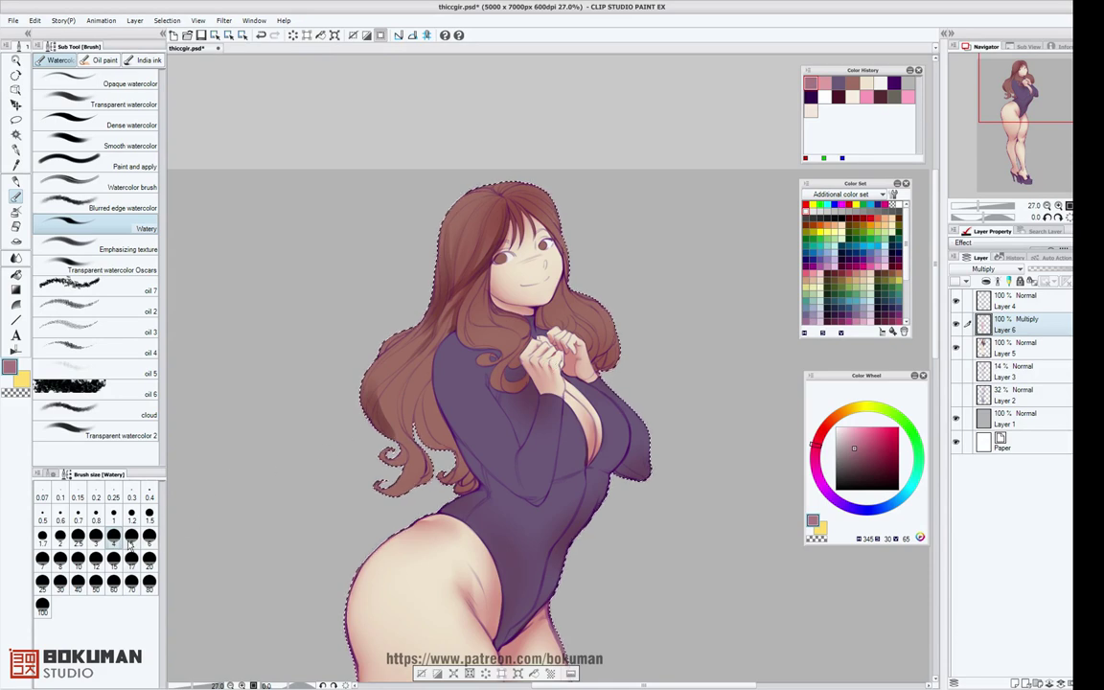
Shade the bodysuit's near sleeve, elbow and the waist beneath it with the Watery brush at size 8.
click(59, 559)
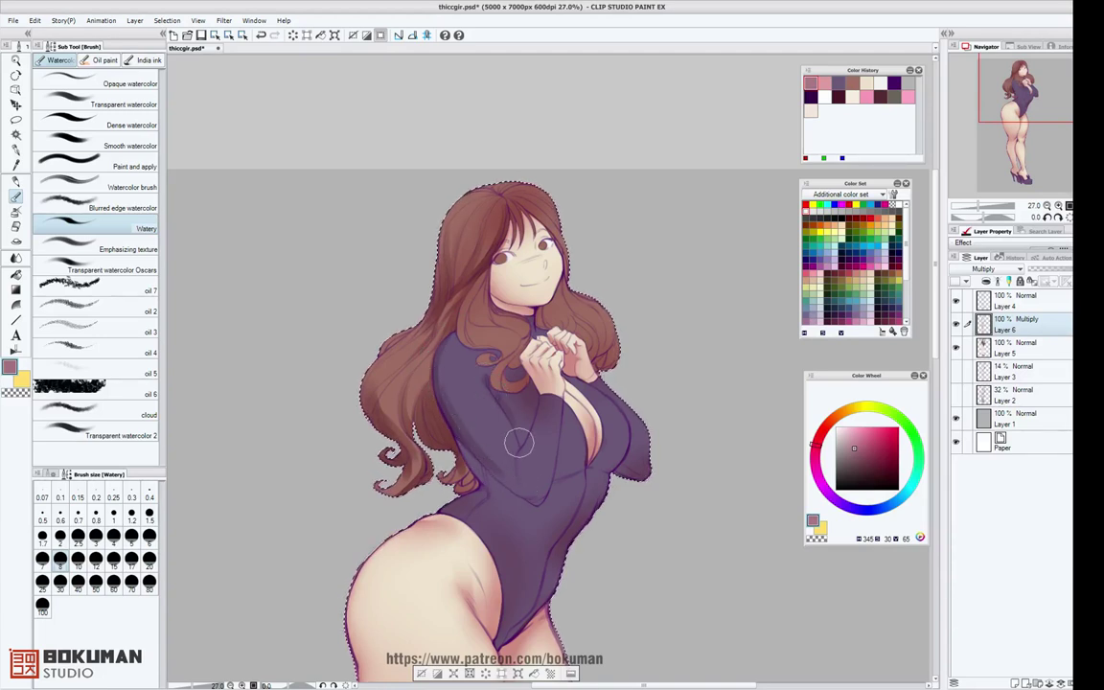
mouse_move(488, 460)
mouse_down()
mouse_move(531, 488)
mouse_move(528, 474)
mouse_move(465, 447)
mouse_up()
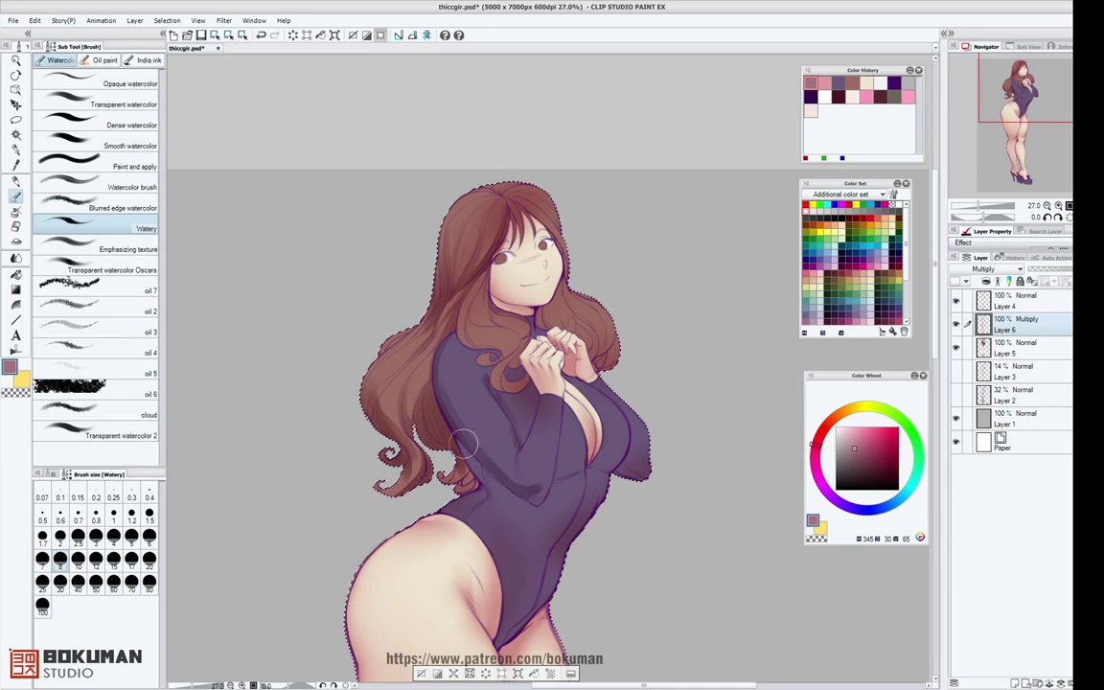
mouse_move(495, 499)
mouse_down()
mouse_move(487, 491)
mouse_move(573, 504)
mouse_up()
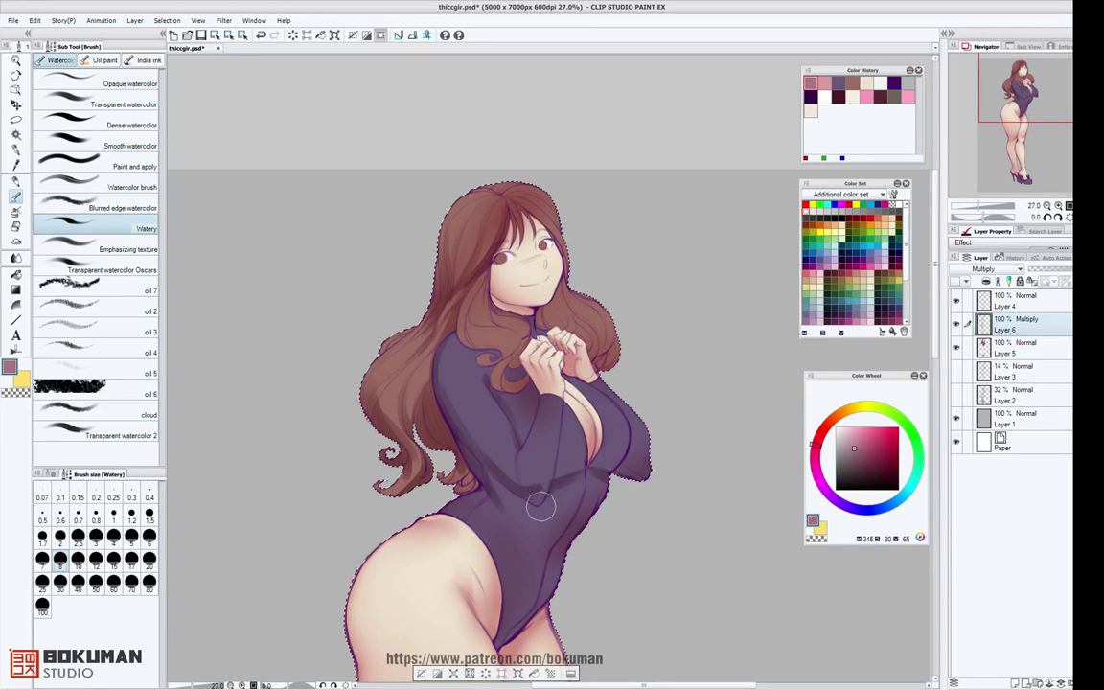
mouse_move(542, 487)
mouse_down()
mouse_move(560, 424)
mouse_move(557, 459)
mouse_move(525, 488)
mouse_move(521, 461)
mouse_up()
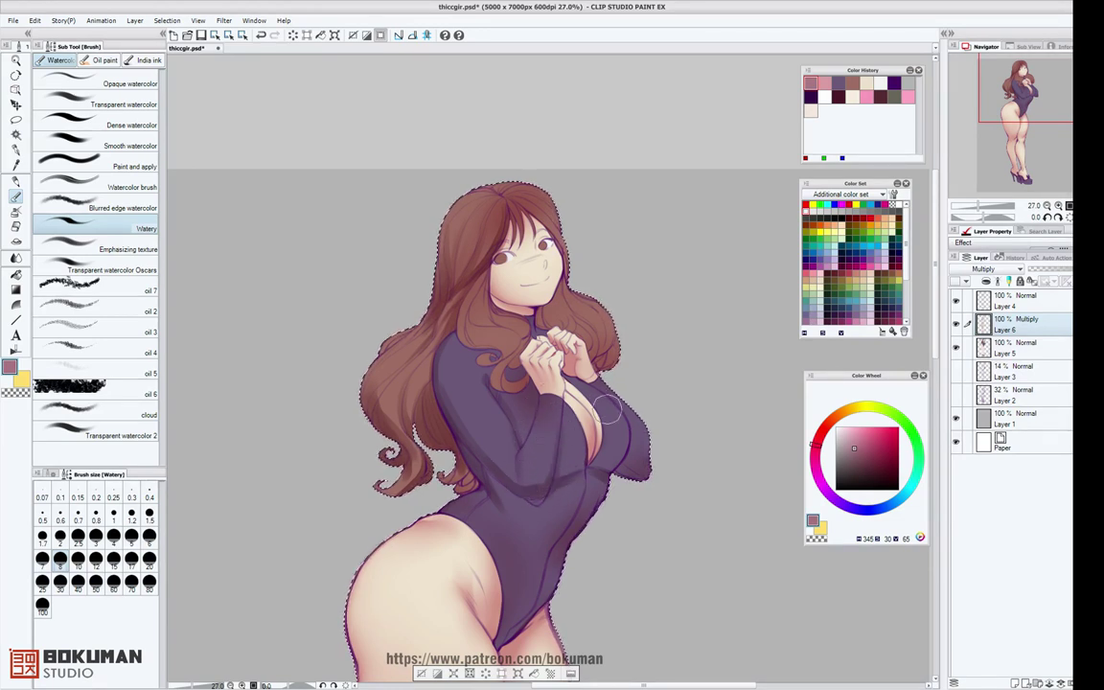
Shade the bodysuit's bust, far sleeve and torso with the Watery brush, and blend the shadows with Smooth watercolor at size 5.
mouse_move(624, 453)
mouse_down()
mouse_move(608, 375)
mouse_move(641, 456)
mouse_move(631, 431)
mouse_move(626, 476)
mouse_move(639, 480)
mouse_move(618, 503)
mouse_move(581, 487)
mouse_move(566, 532)
mouse_move(546, 549)
mouse_move(554, 540)
mouse_move(539, 587)
mouse_move(576, 531)
mouse_move(564, 565)
mouse_move(507, 620)
mouse_up()
drag(687, 477, 631, 255)
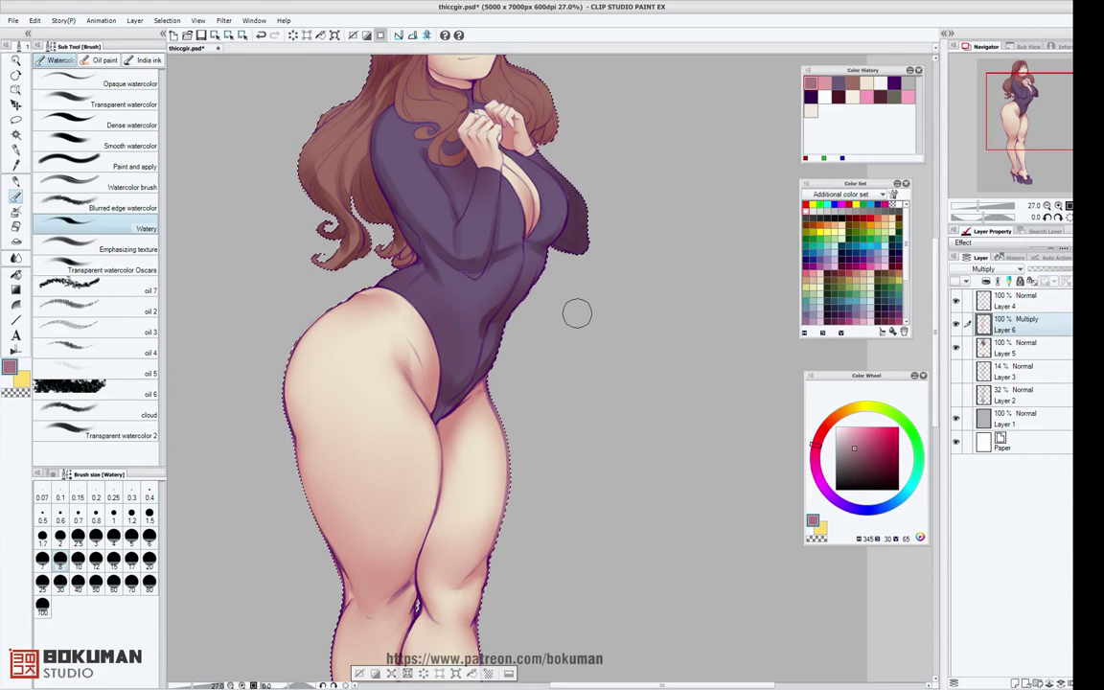
click(98, 539)
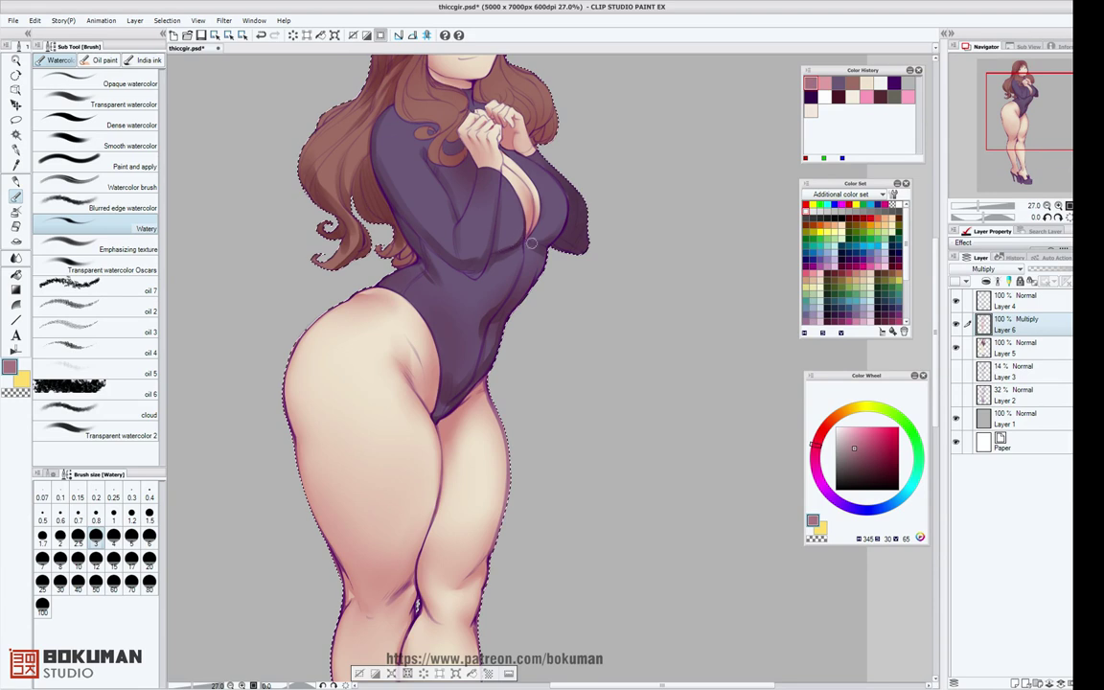
click(125, 145)
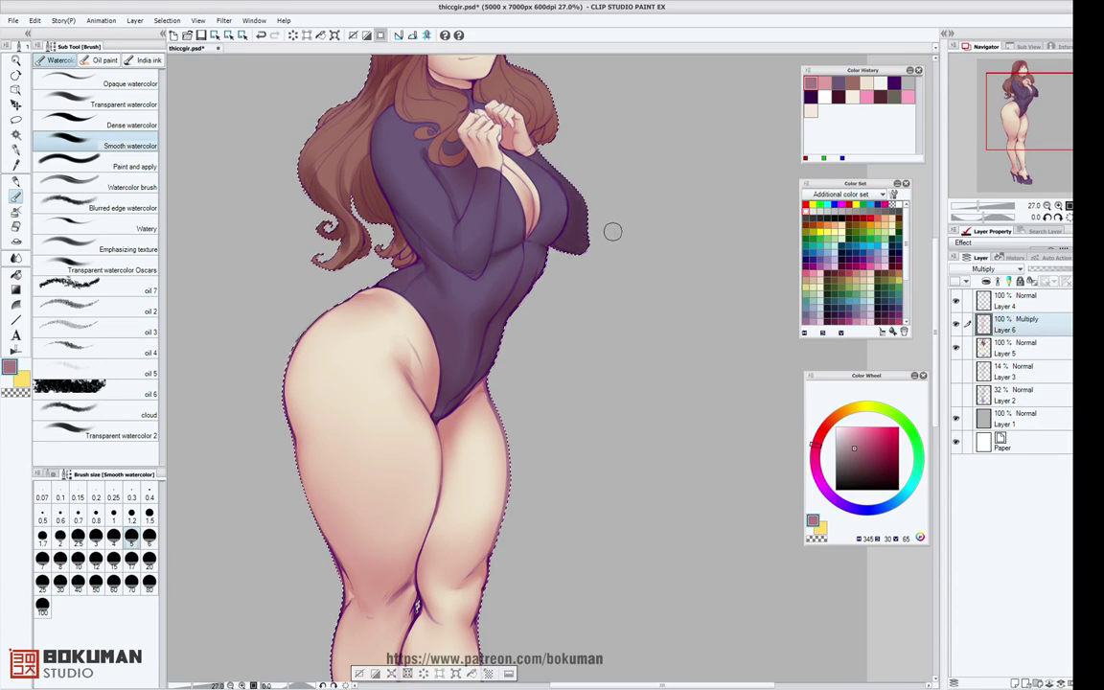
Shade the hair locks framing the face and falling over the near shoulder with the Watery brush at sizes 5 and 3.
scroll(644, 283, up, 5)
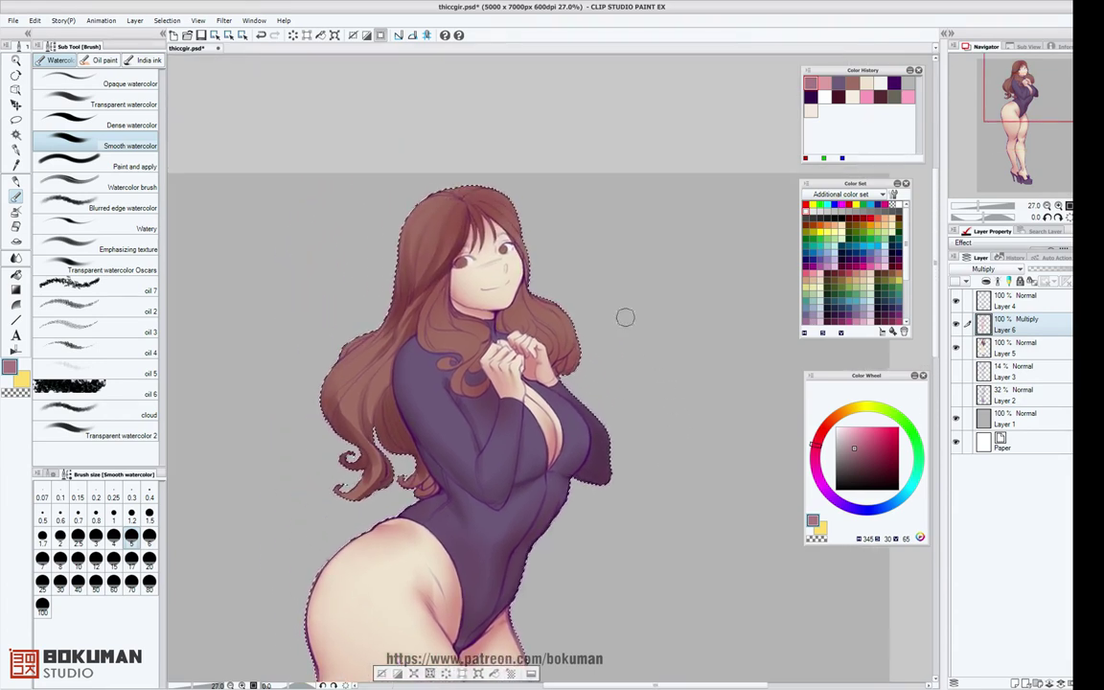
click(108, 228)
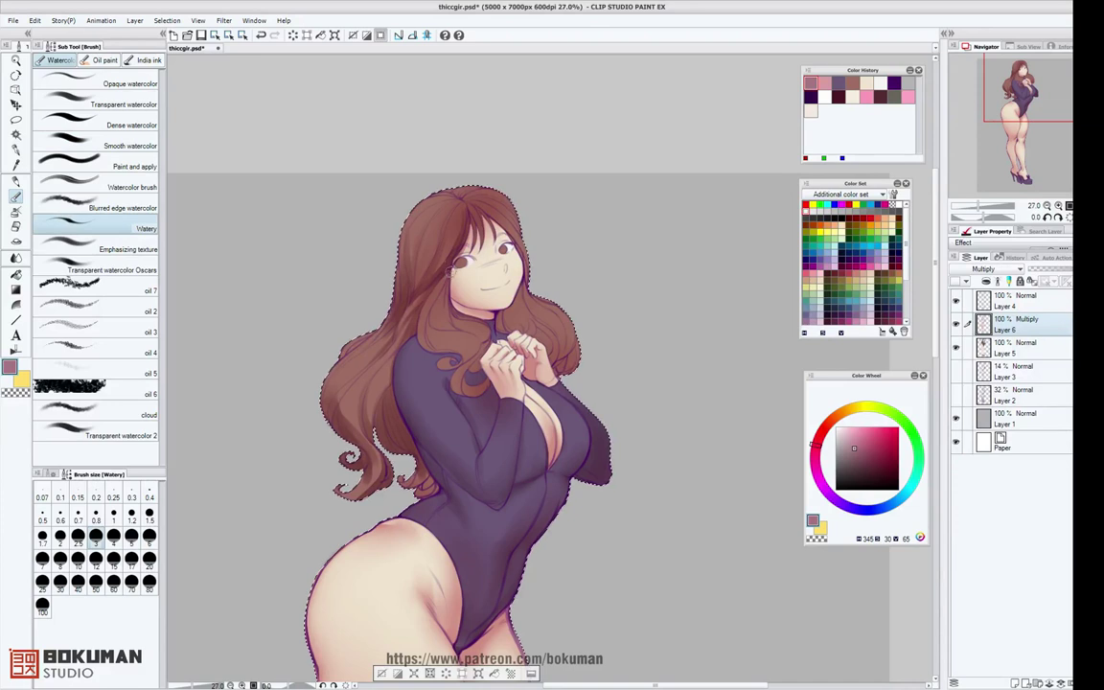
key(bracketright)
key(bracketright)
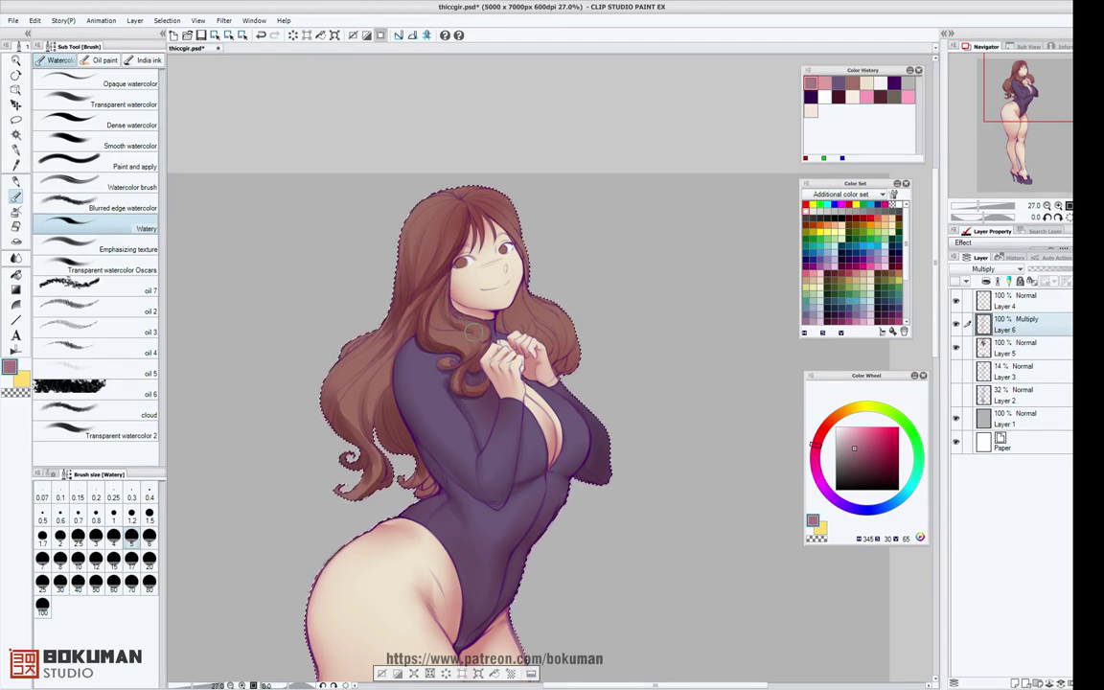
click(112, 539)
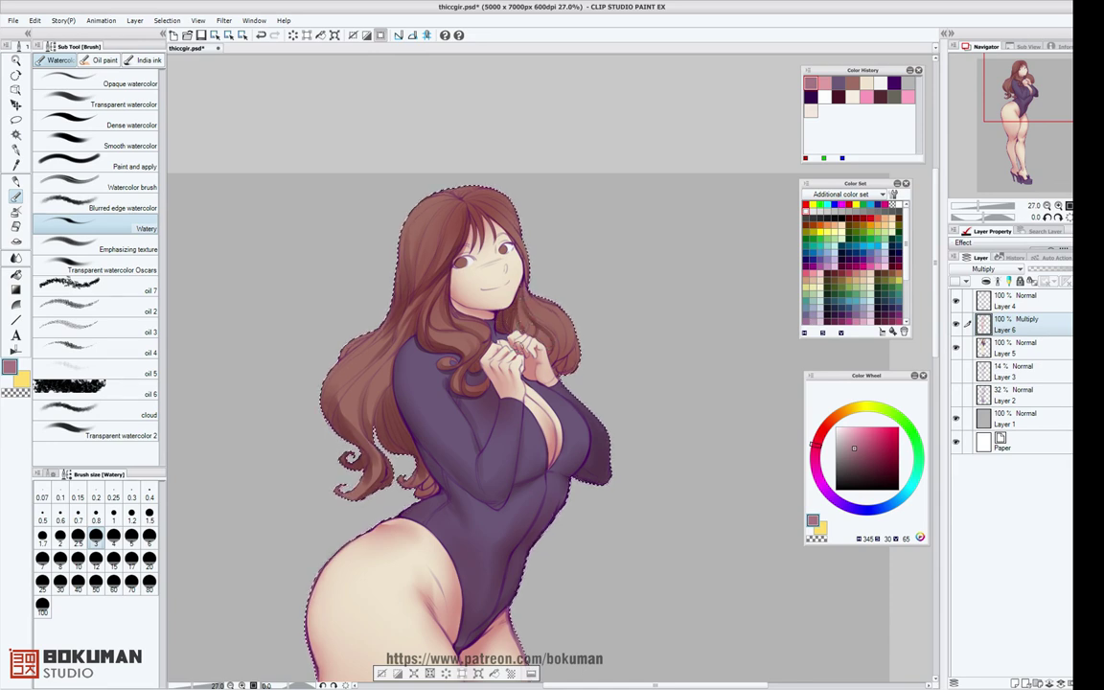
Shade the hair beside the far hand with the Watery brush at size 6, and add finer strand shadows at sizes 3 and 2.
click(148, 540)
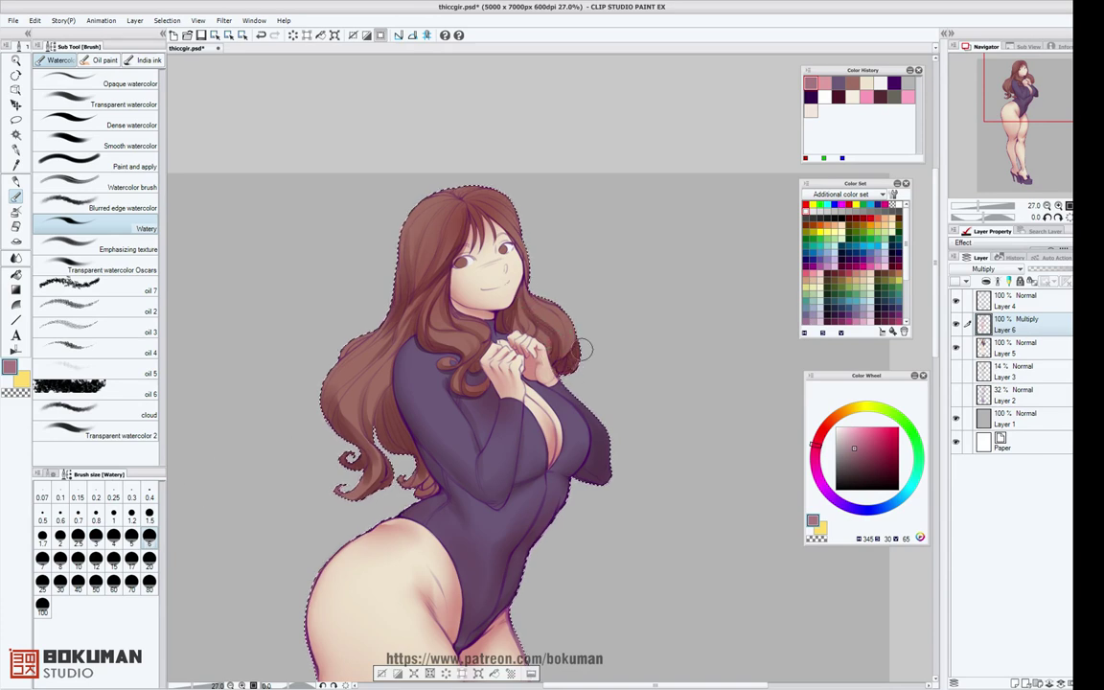
drag(564, 332, 557, 354)
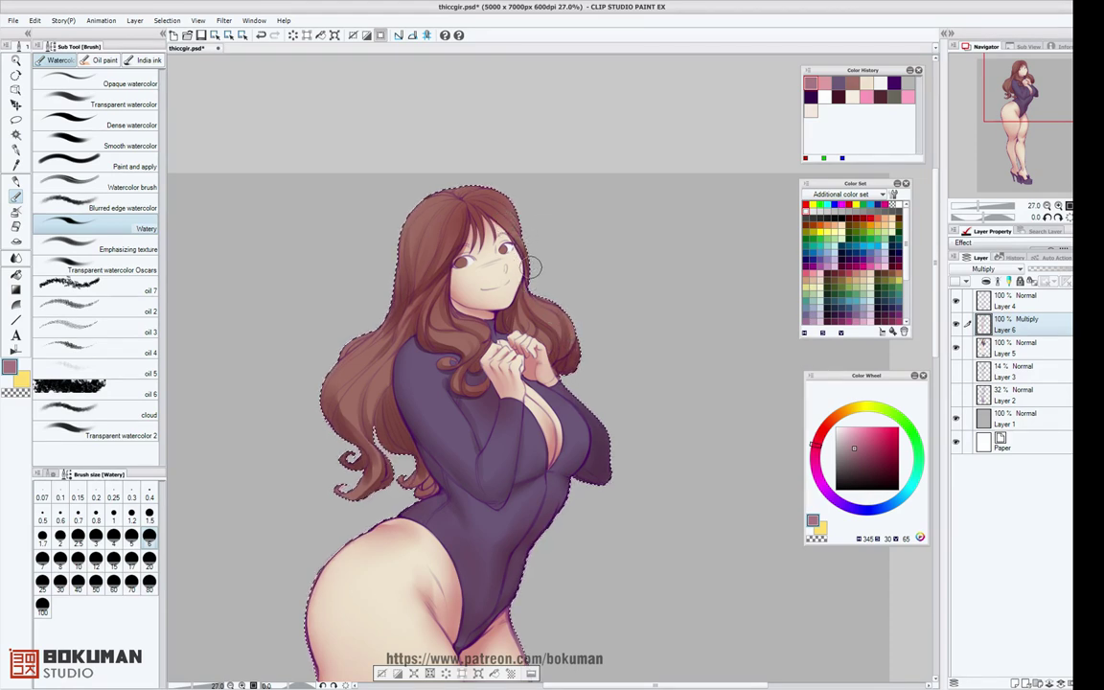
click(95, 538)
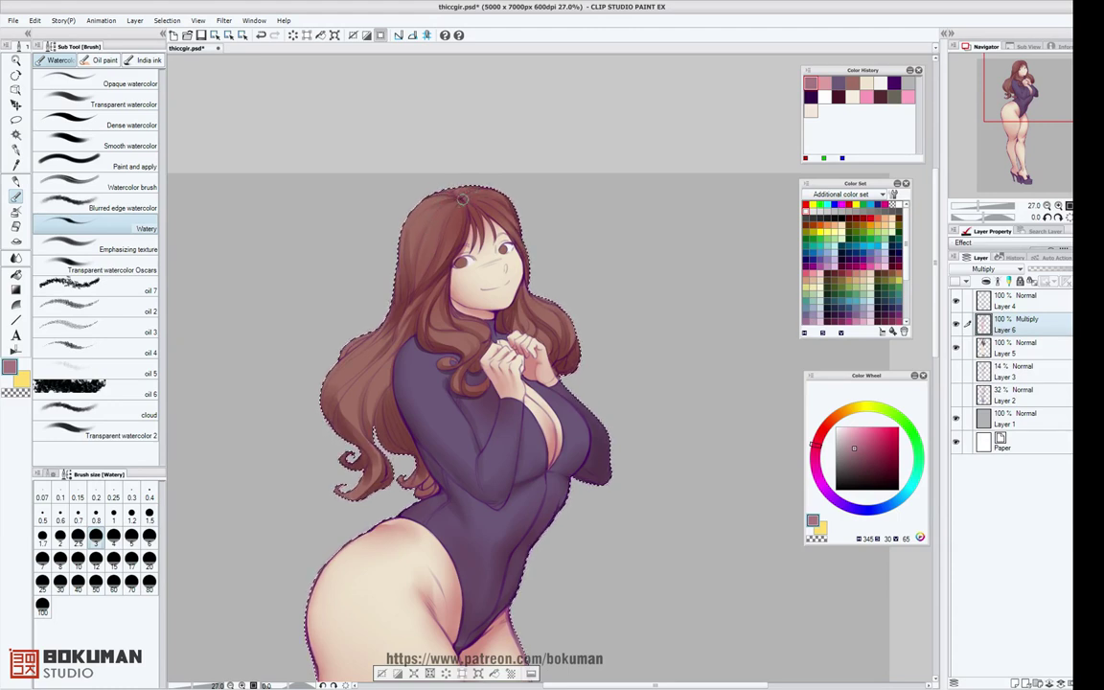
click(63, 538)
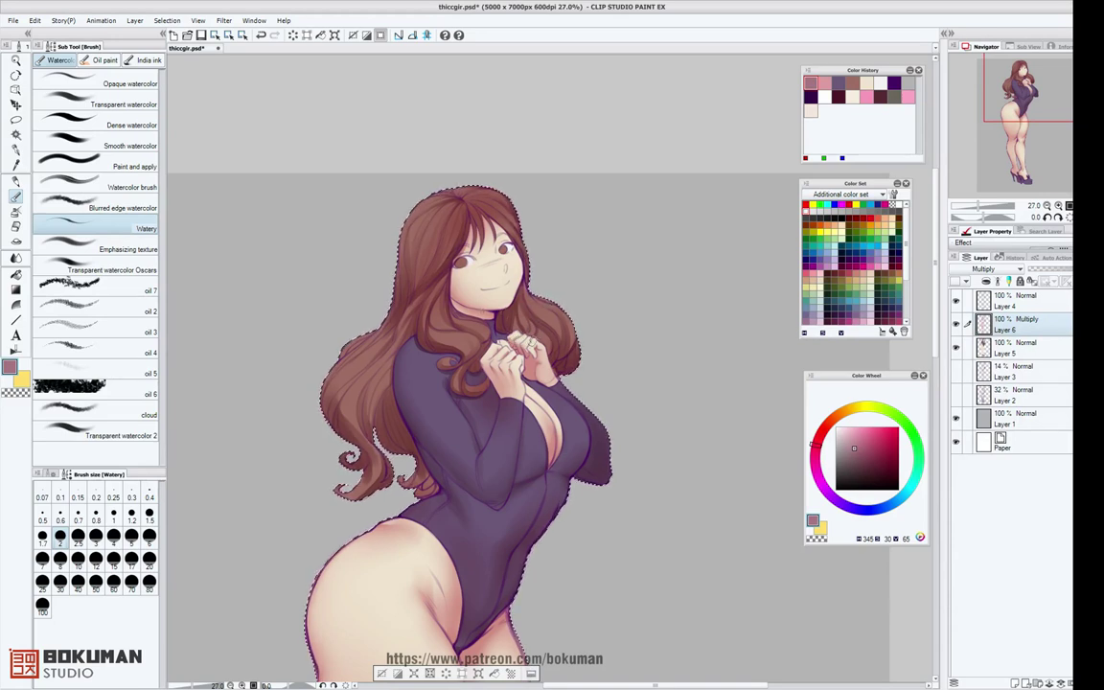
Blend the hair with Smooth watercolor, and darken its outer edges in dark maroon using the Soft airbrush at size 15.
click(107, 136)
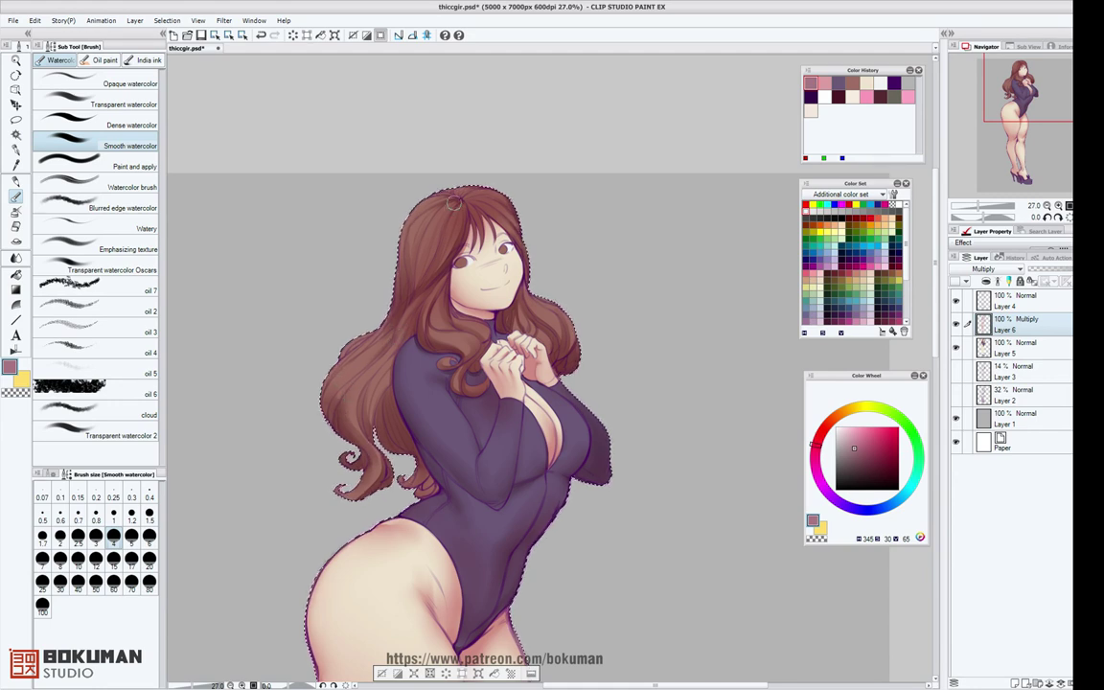
click(16, 210)
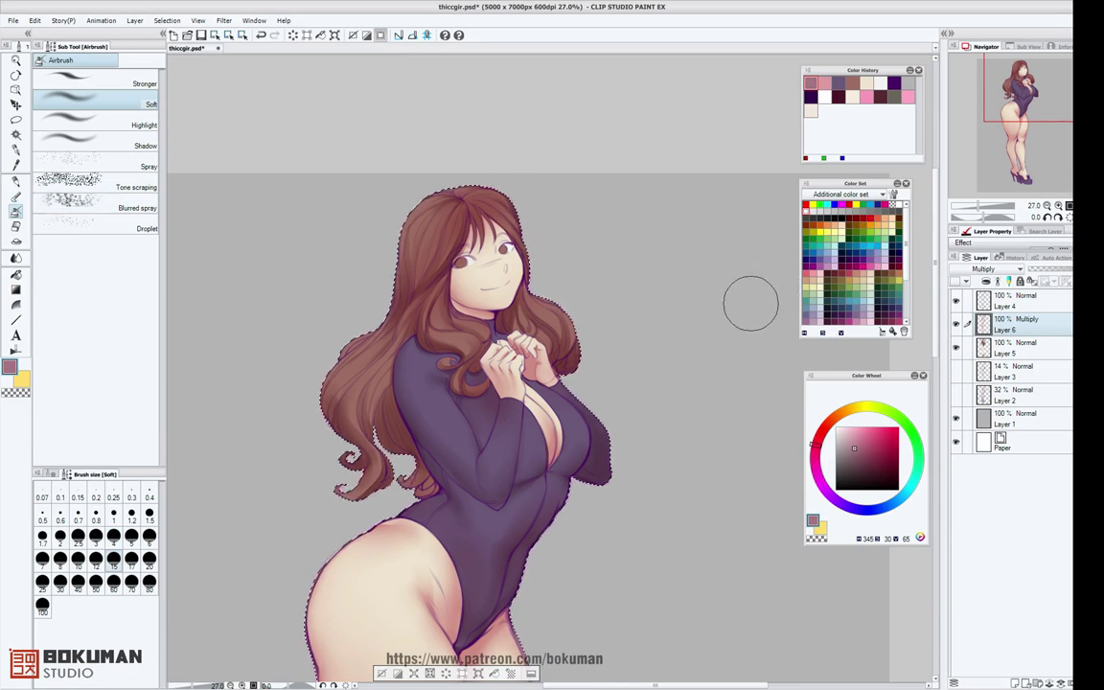
click(869, 470)
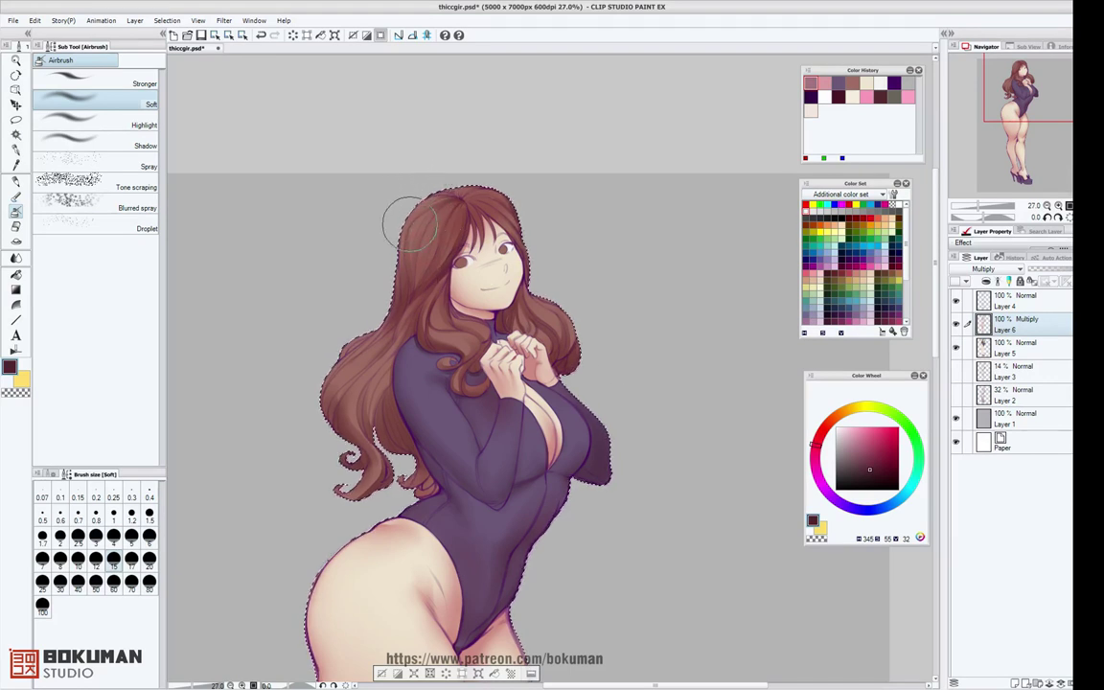
drag(385, 288, 346, 321)
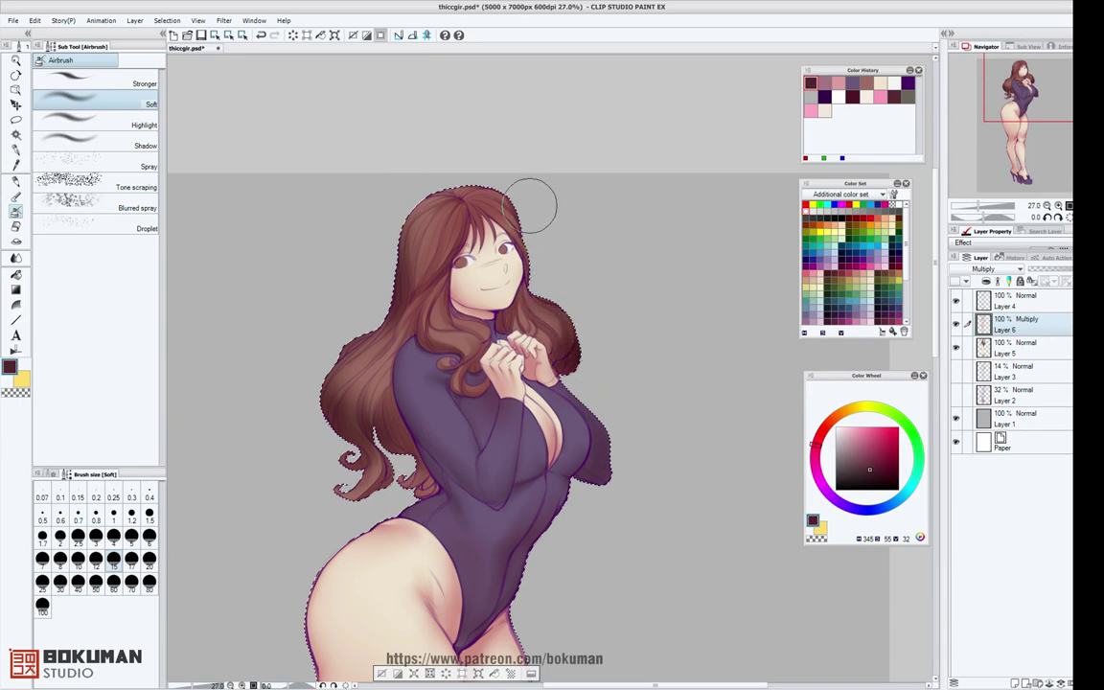
scroll(598, 168, down, 5)
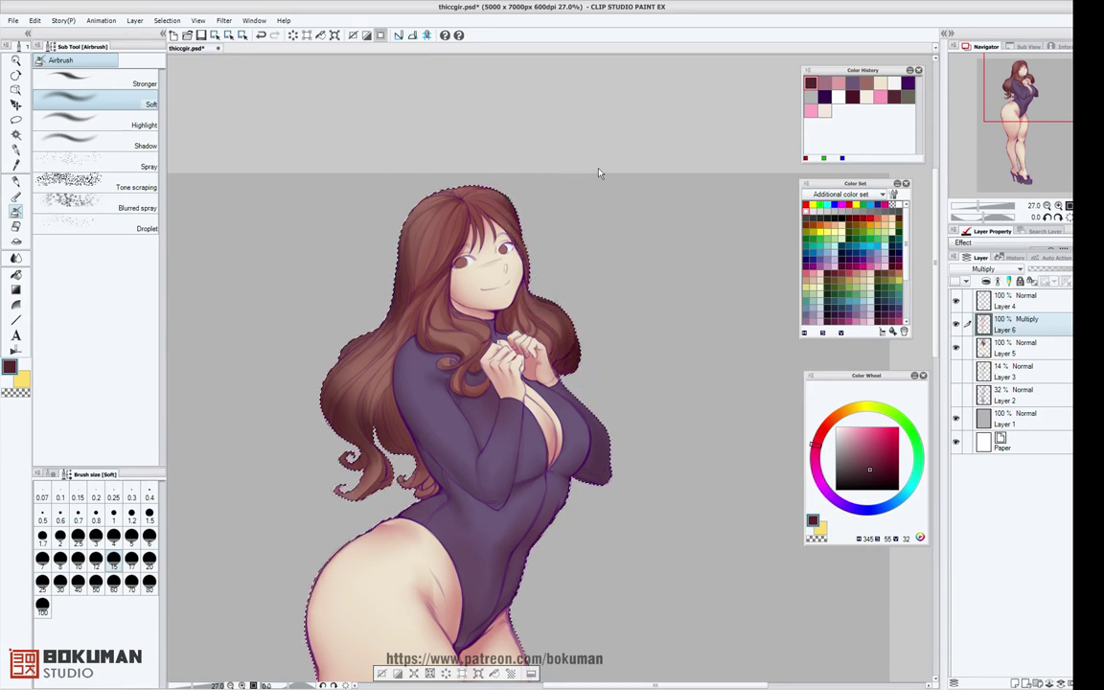
scroll(648, 398, up, 5)
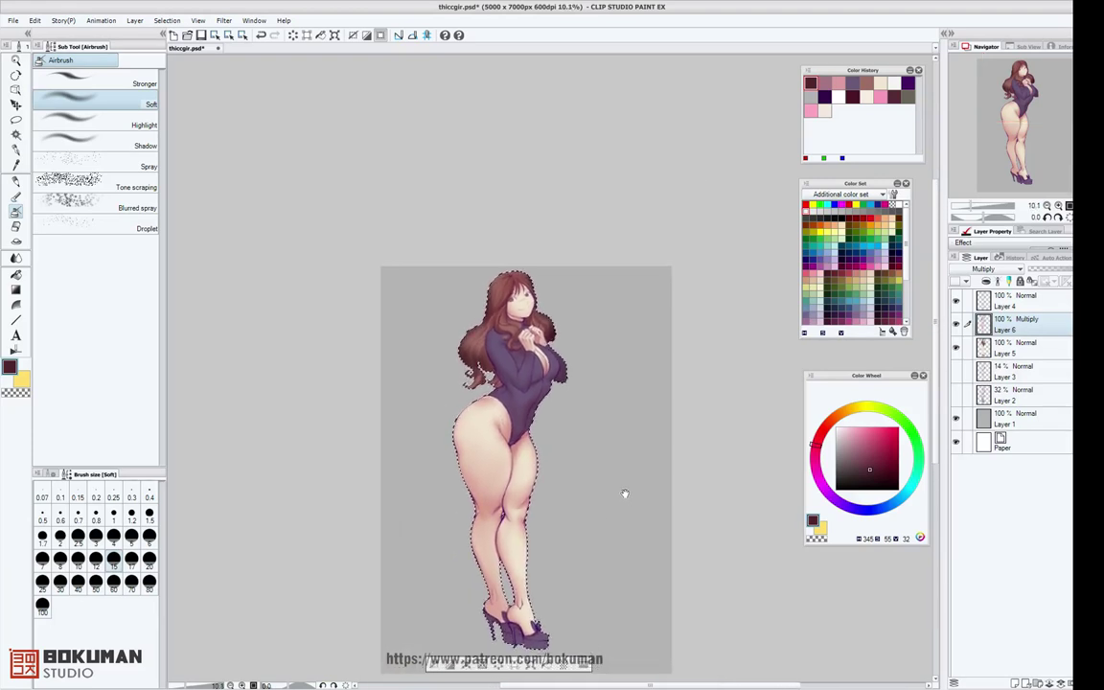
drag(548, 337, 660, 485)
scroll(661, 476, up, 2)
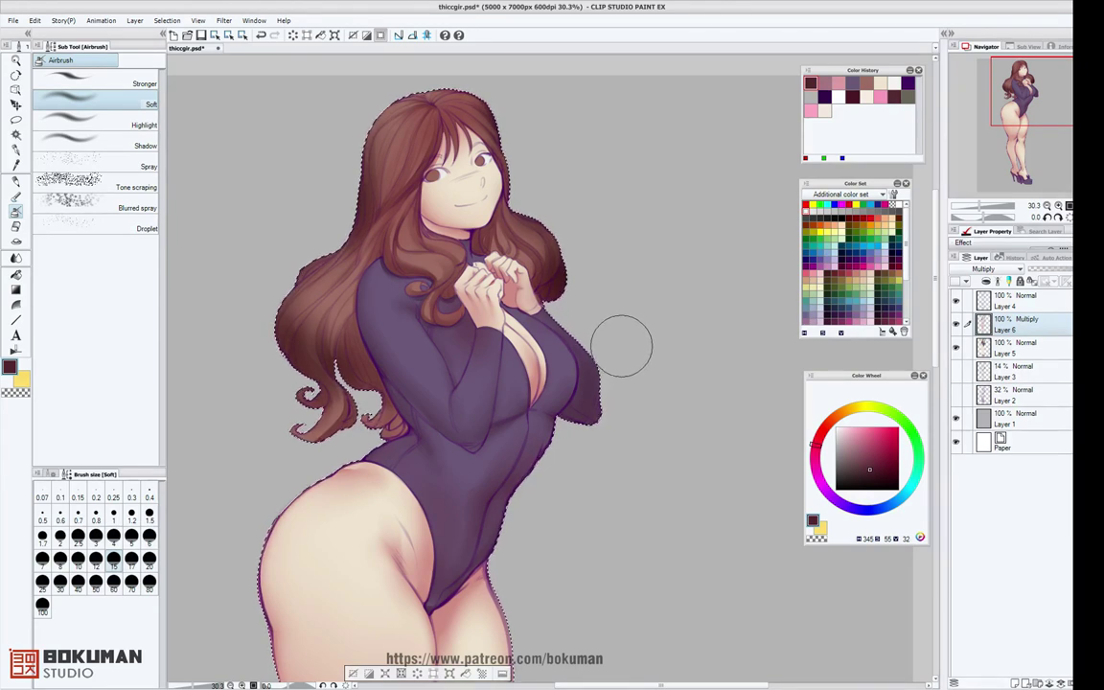
scroll(623, 350, up, 1)
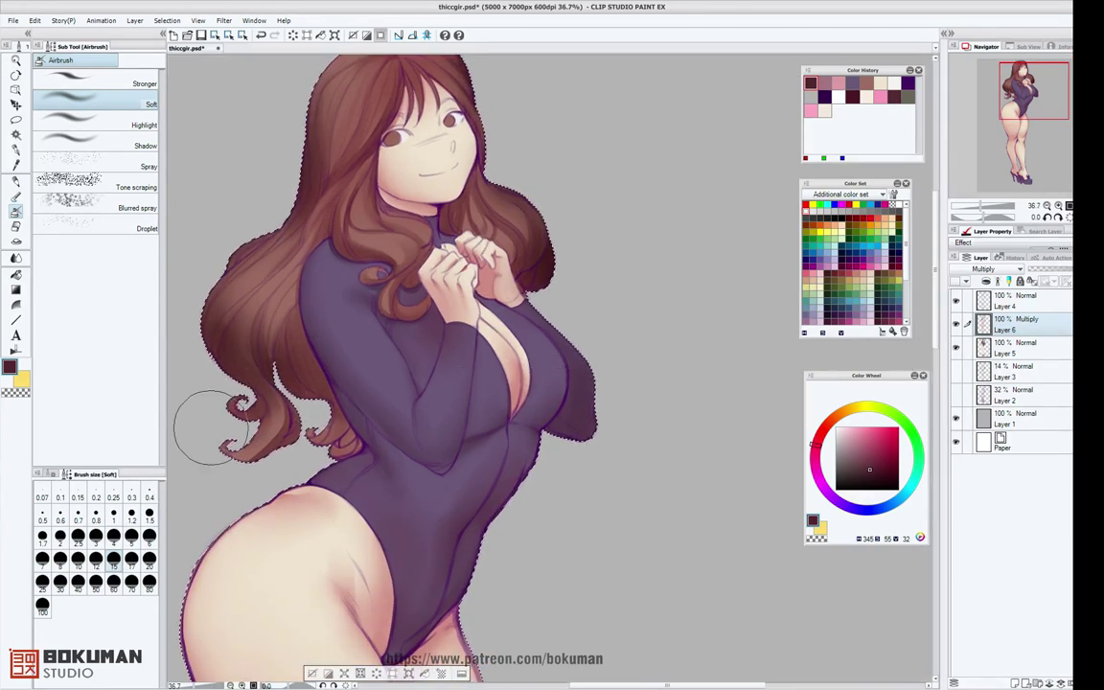
Paint finer dark maroon strand shadows from the crown down the near side of the hair with the Watery brush at size 2.
click(59, 535)
drag(563, 211, 683, 316)
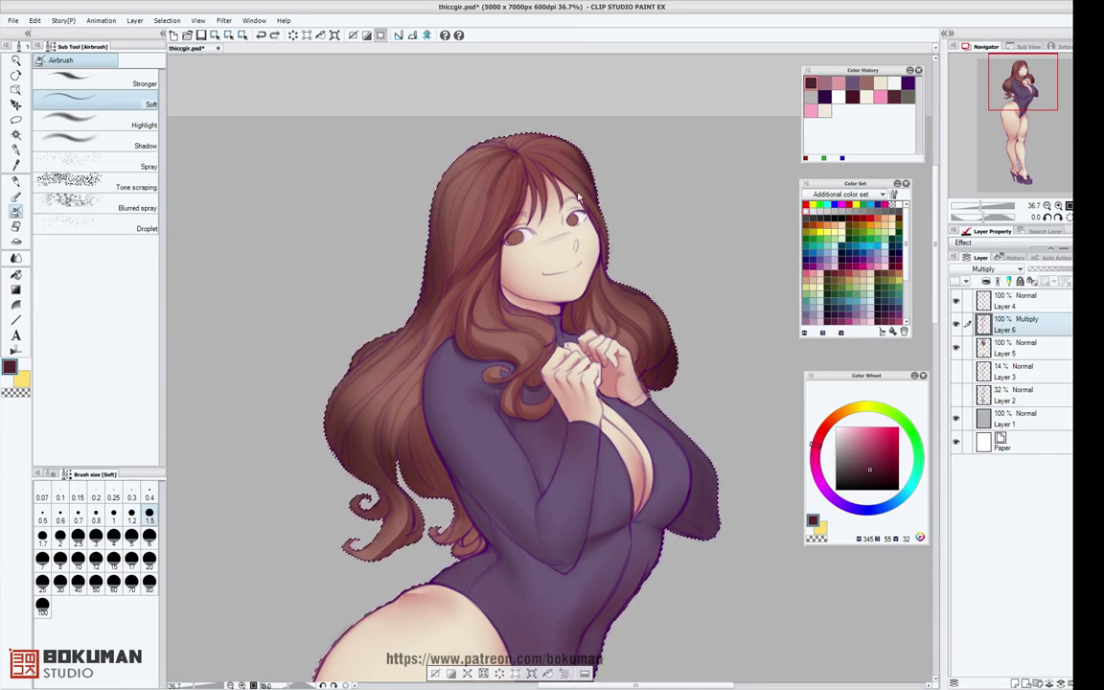
click(17, 196)
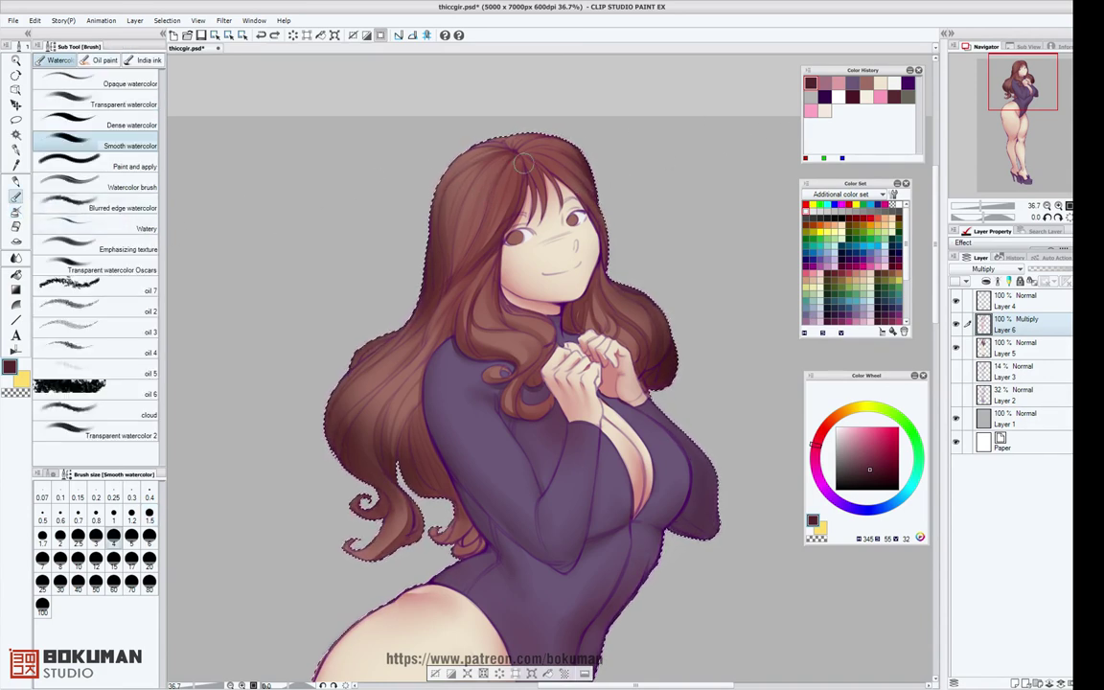
click(61, 538)
drag(507, 161, 497, 185)
click(125, 227)
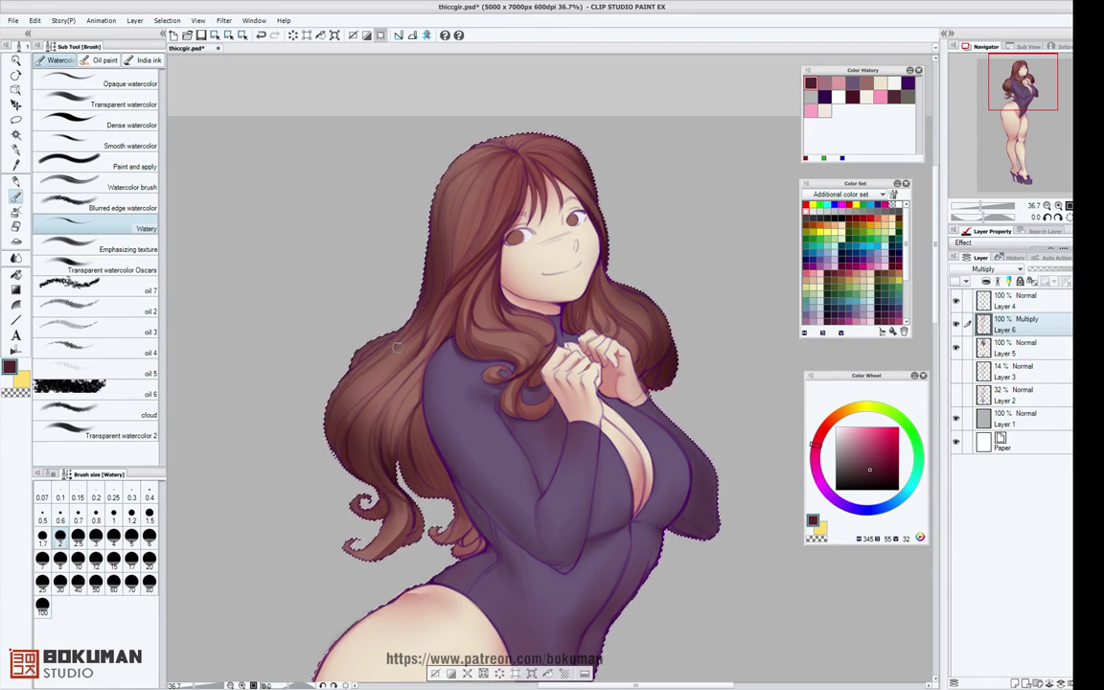
Deepen the shadows in the long back hair and far-side locks with the Watery brush at sizes 6 and 2.5.
click(148, 539)
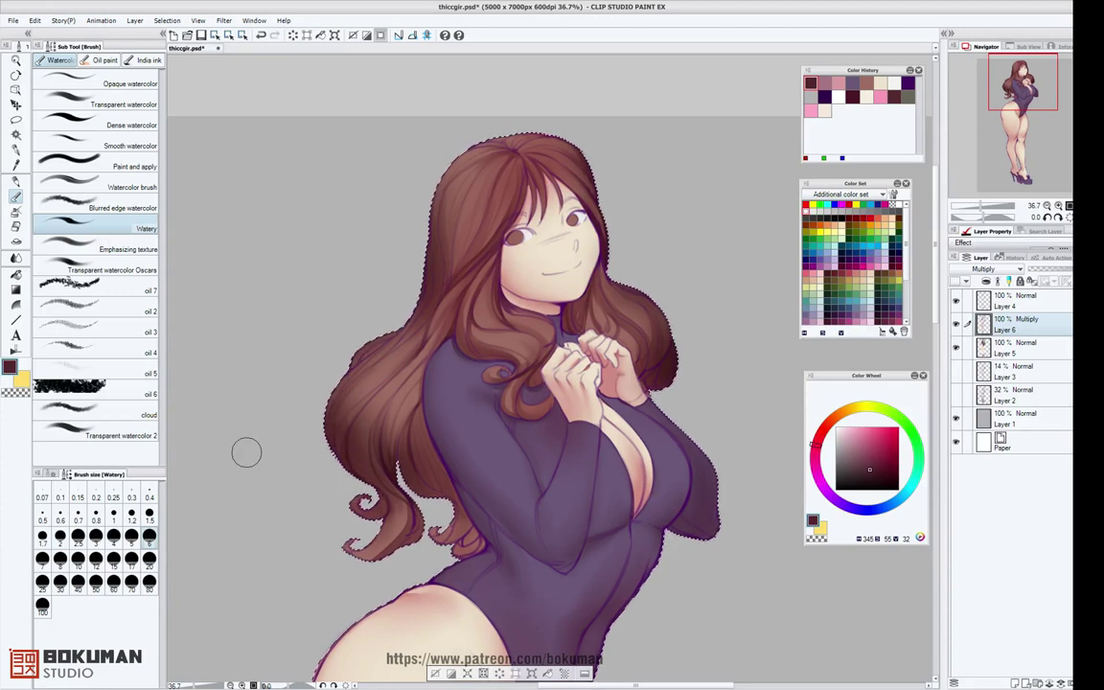
click(78, 539)
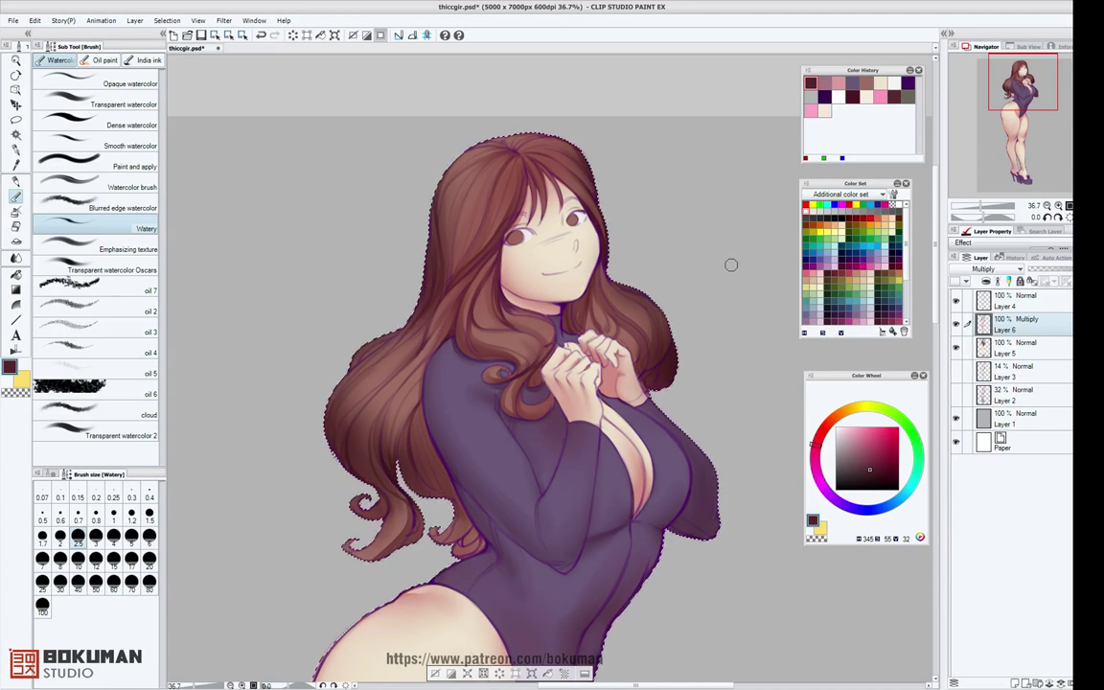
drag(722, 375, 628, 281)
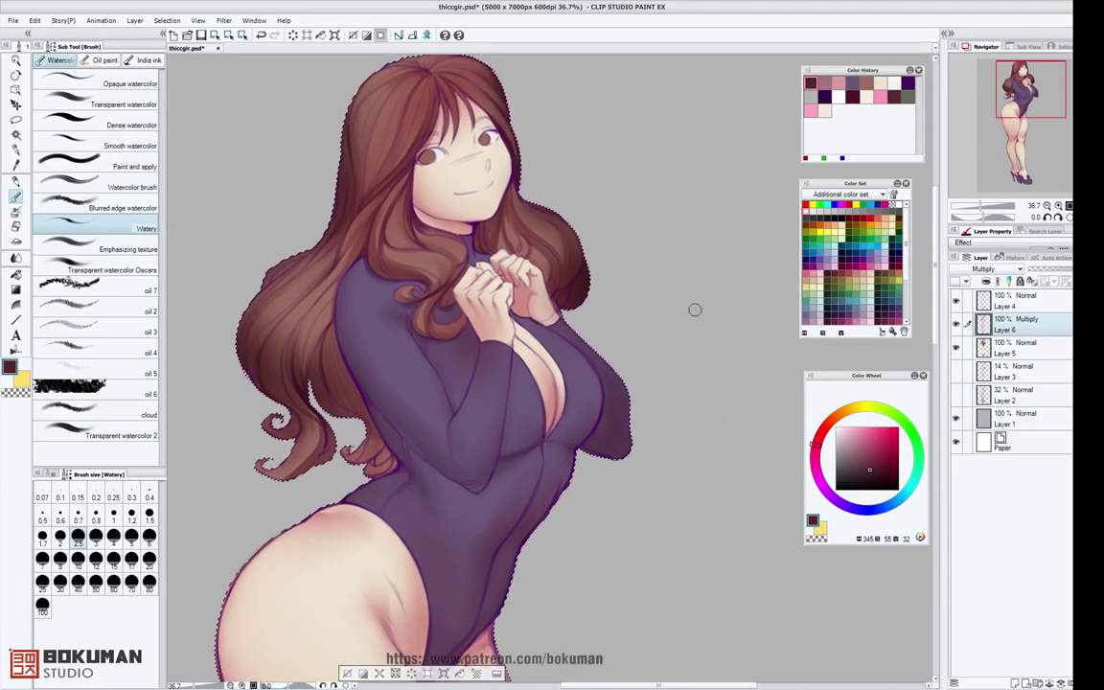
scroll(628, 283, down, 3)
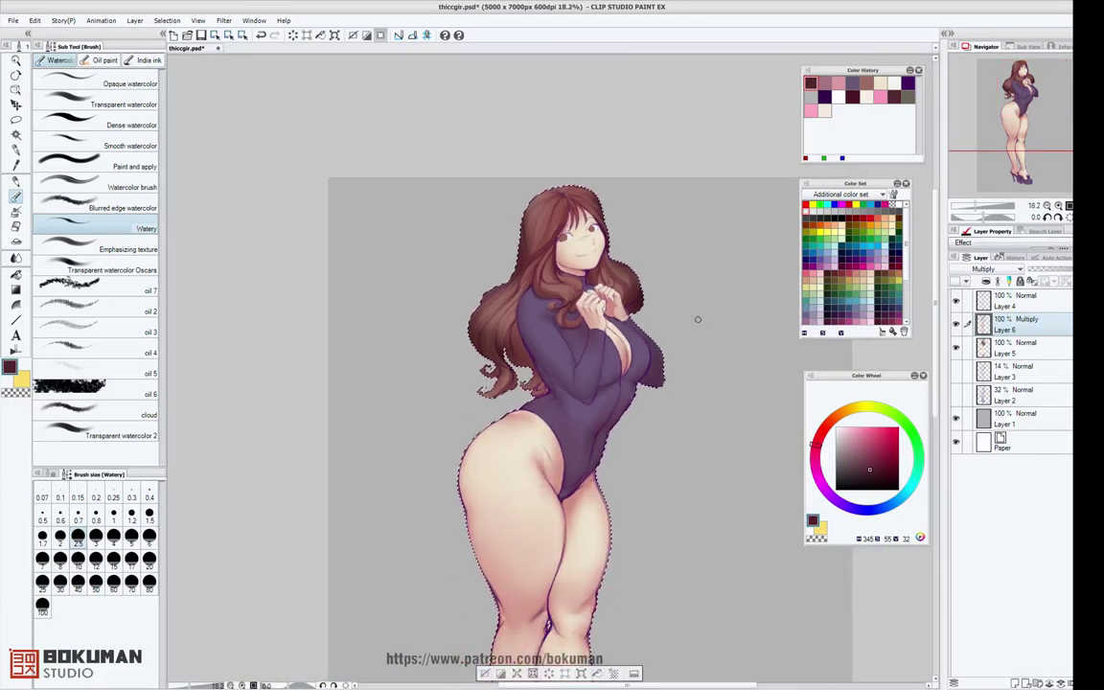
Clear the selection and set the line art on Layer 4 to Multiply.
key(ctrl+d)
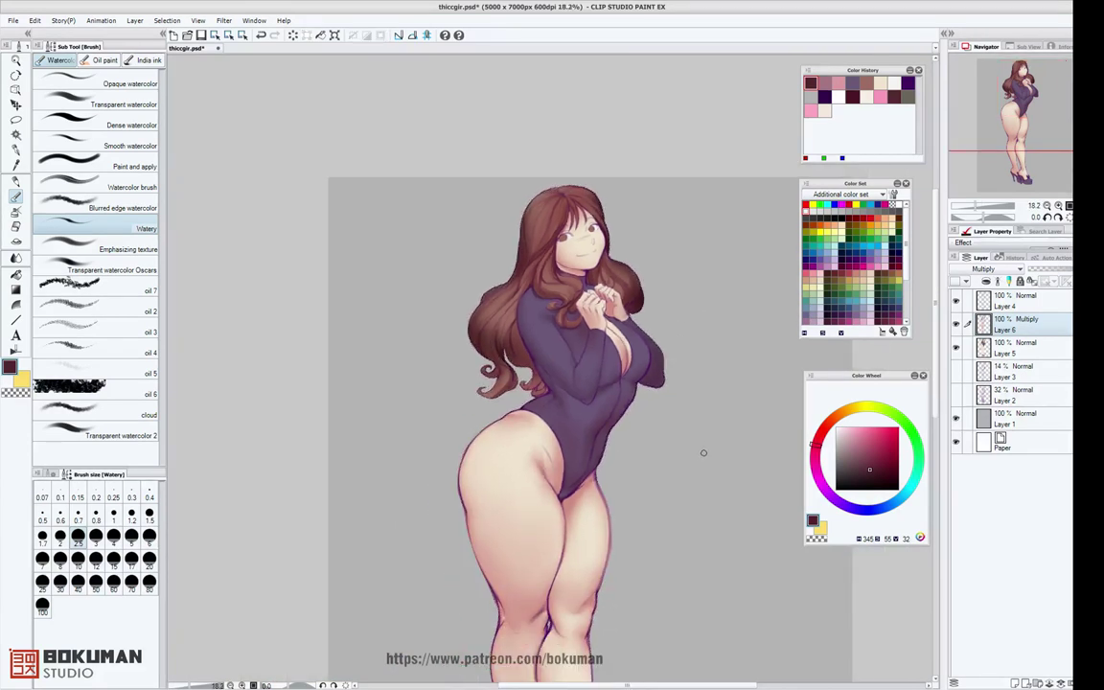
scroll(705, 453, up, 3)
drag(692, 396, 703, 483)
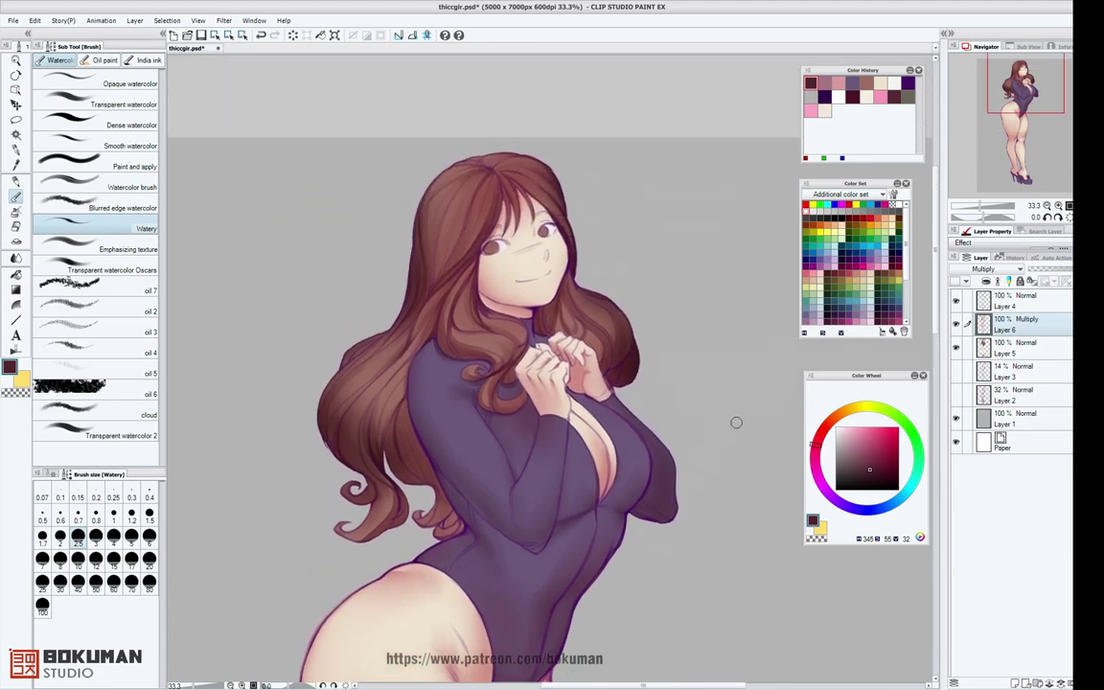
click(1001, 305)
click(997, 270)
click(978, 304)
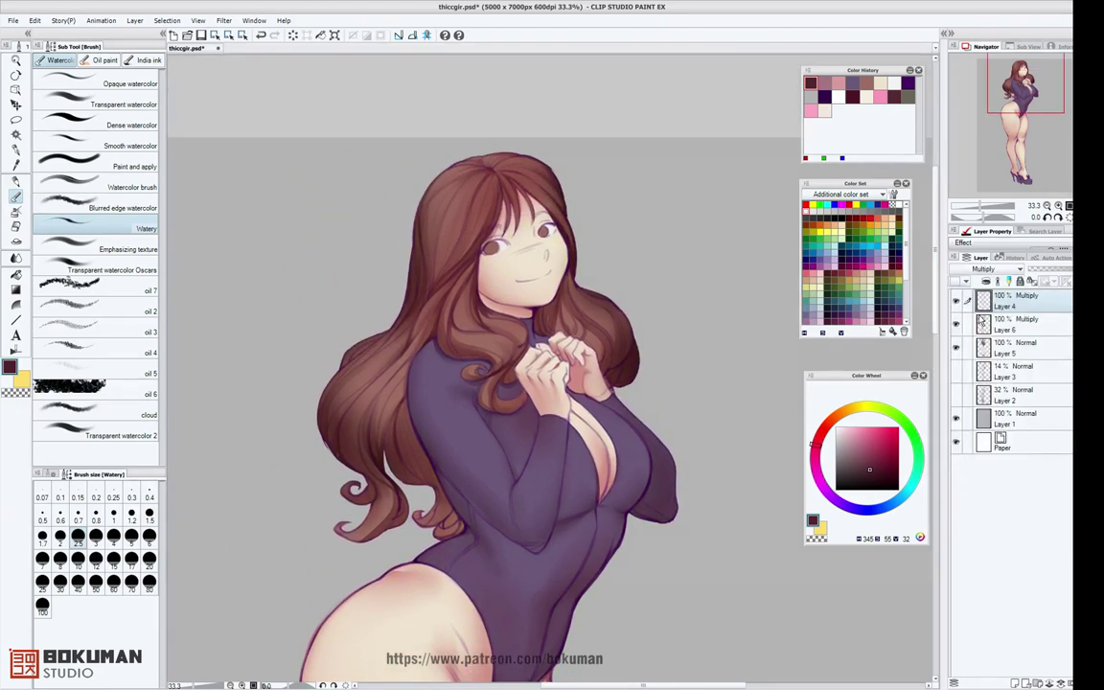
On Layer 6, add thin strand shadows to the hair around the face and near shoulder with the Watery brush at size 1.5.
click(996, 329)
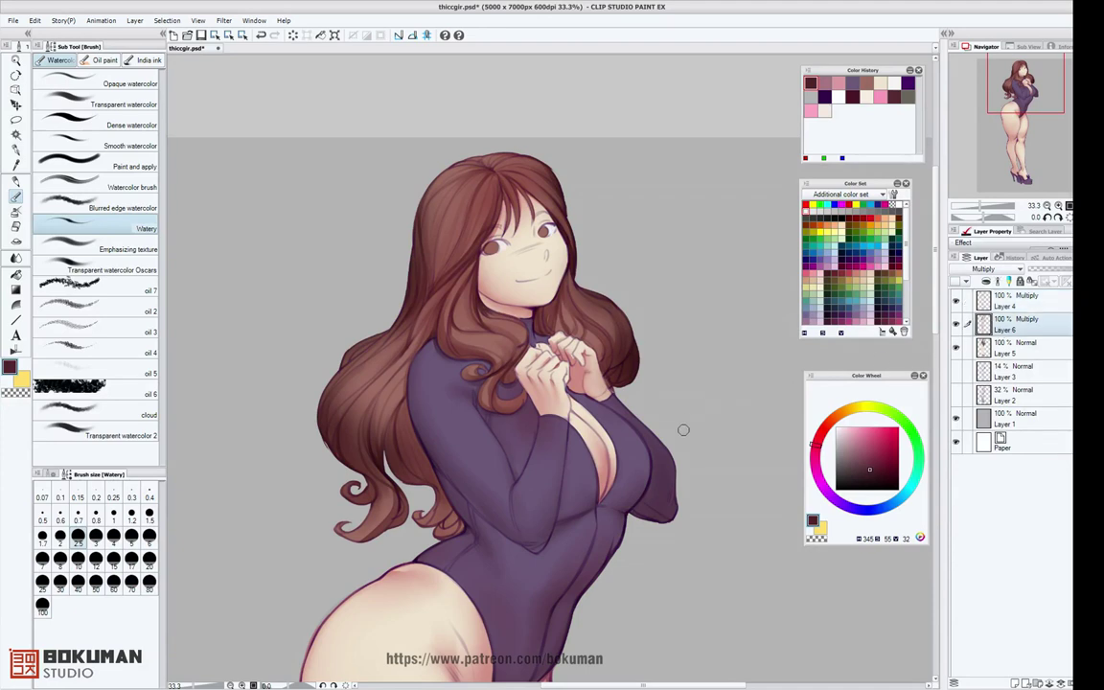
drag(694, 466, 676, 450)
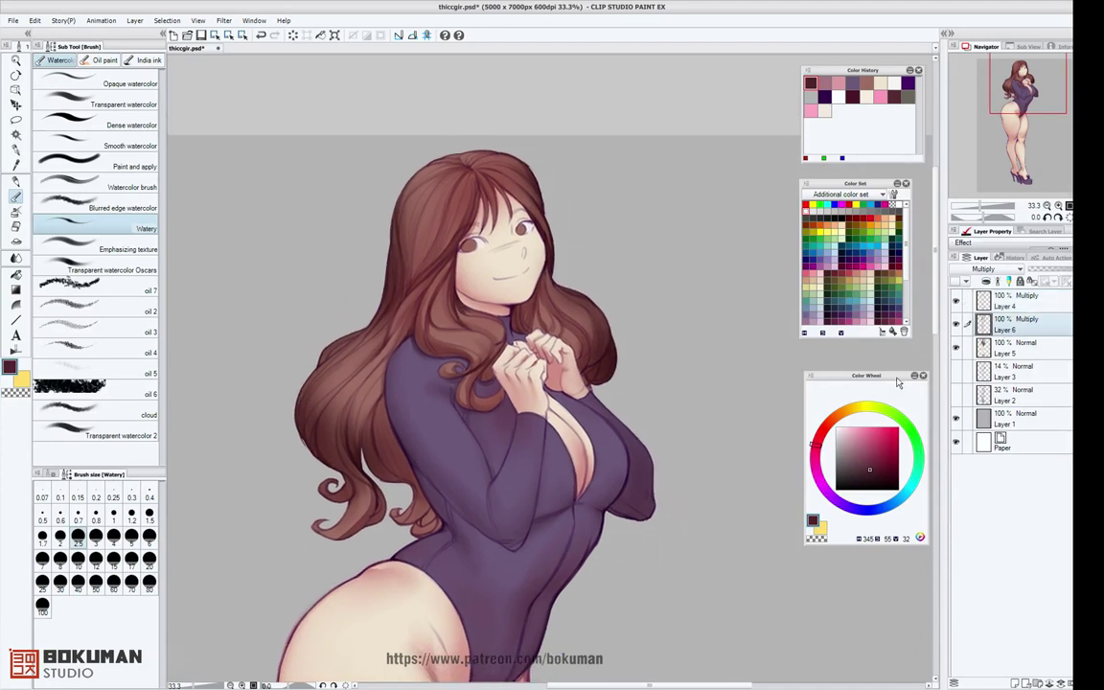
scroll(746, 319, up, 1)
scroll(744, 319, up, 3)
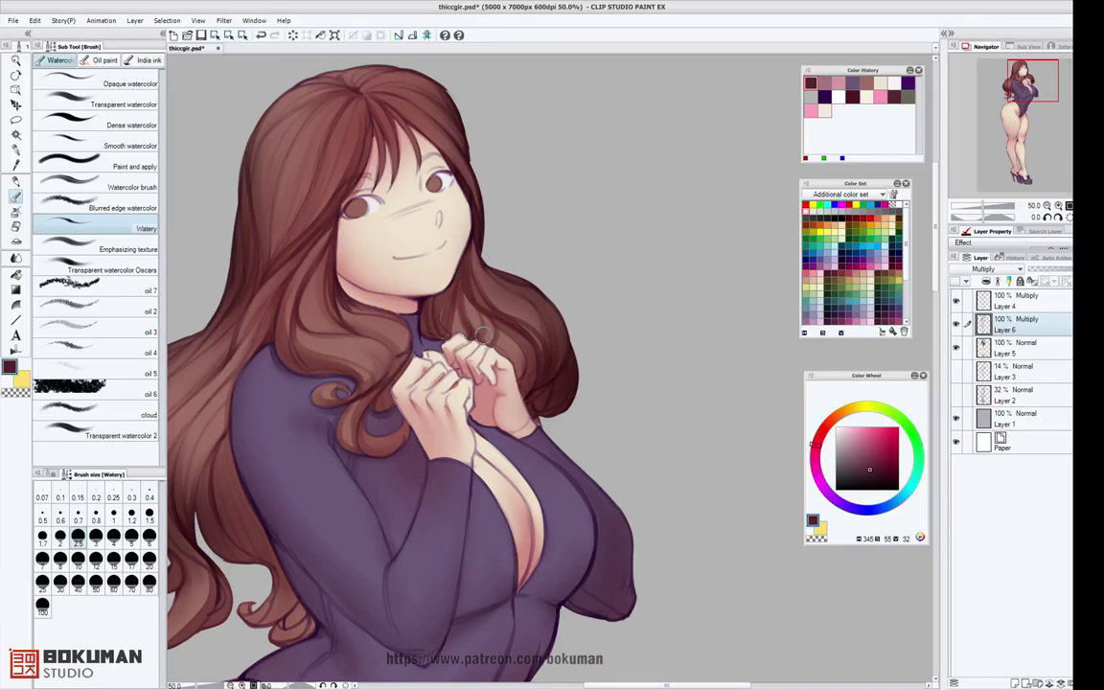
click(150, 515)
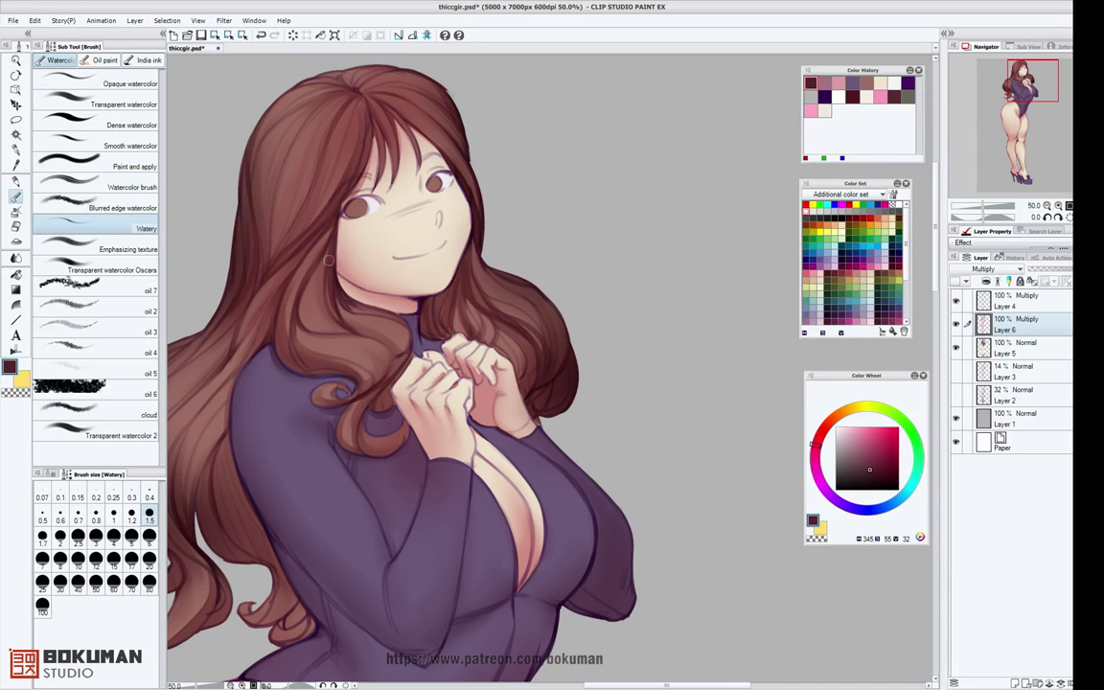
drag(304, 280, 401, 352)
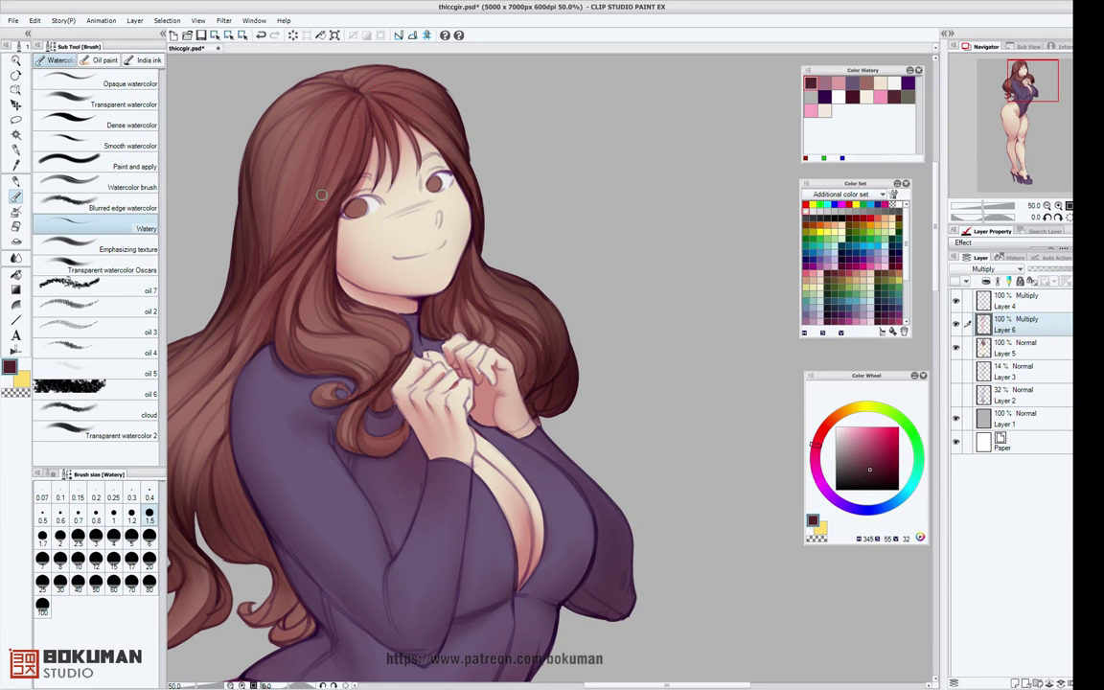
Select the figure's silhouette from Layer 5 and add a new Normal layer directly above that layer.
scroll(505, 240, down, 5)
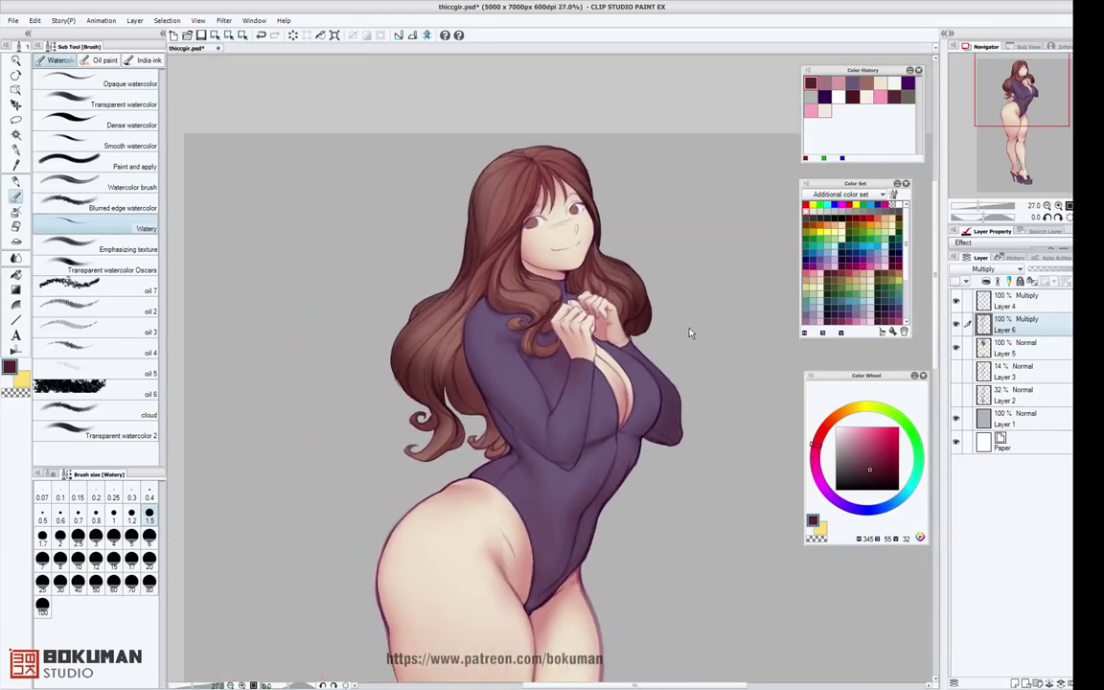
scroll(689, 337, down, 1)
scroll(688, 337, up, 3)
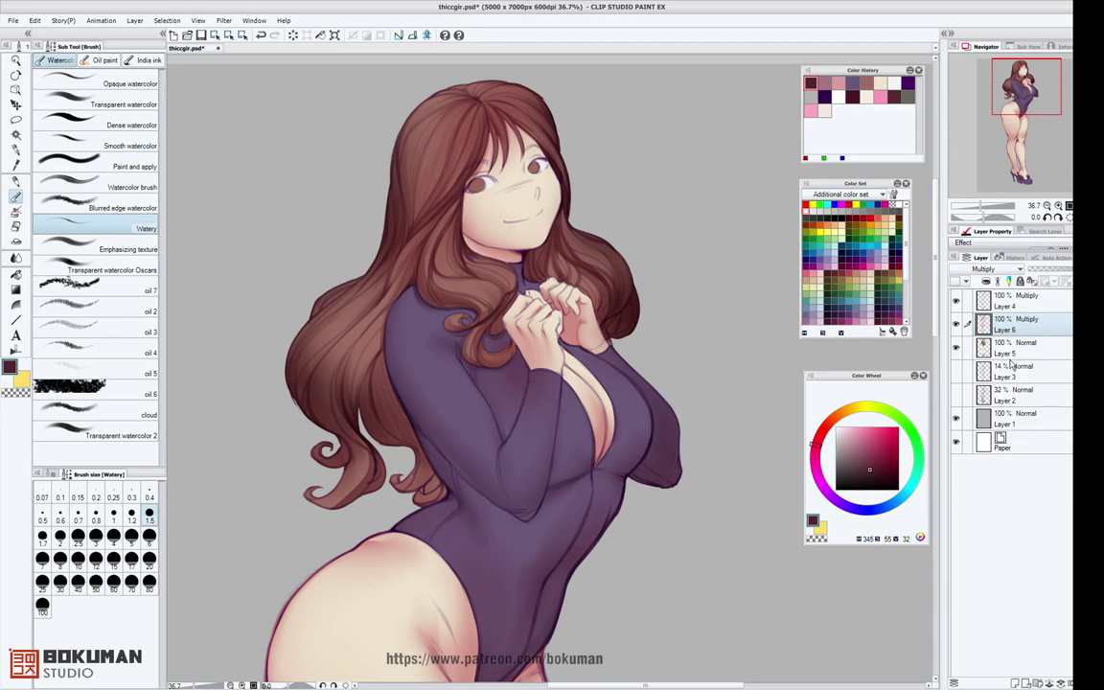
ctrl+click(1012, 351)
click(1015, 683)
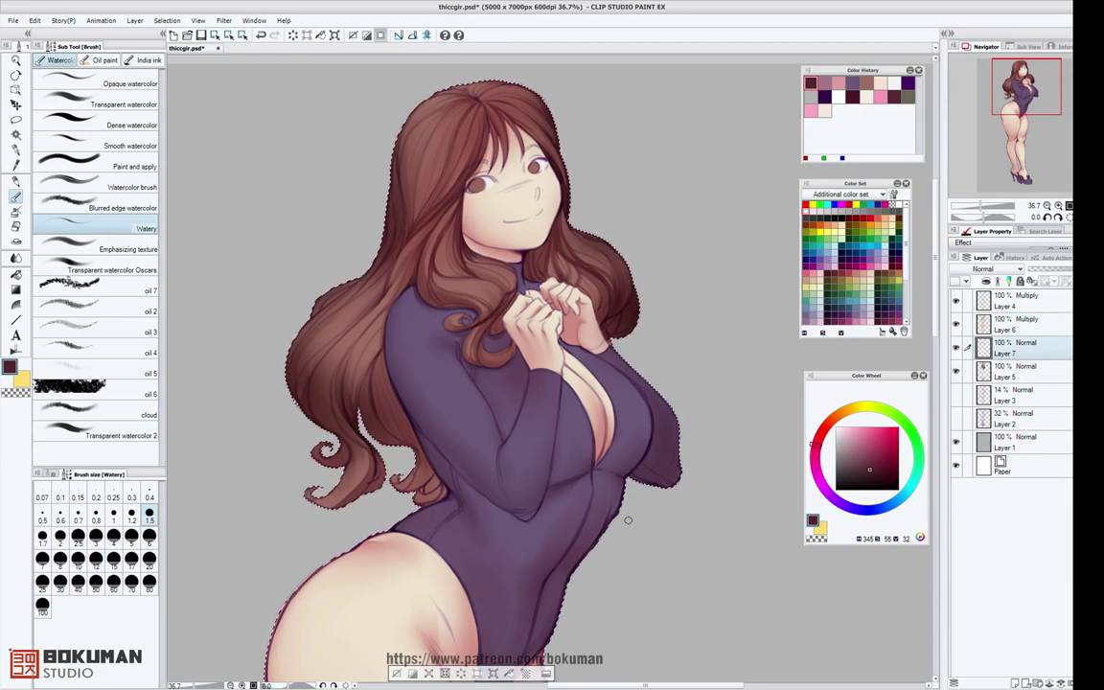
Airbrush a pink blush onto the cheeks on Layer 7 with the Soft airbrush at size 7.
scroll(640, 527, down, 3)
mouse_move(712, 402)
mouse_down()
mouse_move(642, 245)
mouse_move(654, 236)
mouse_up()
key(b)
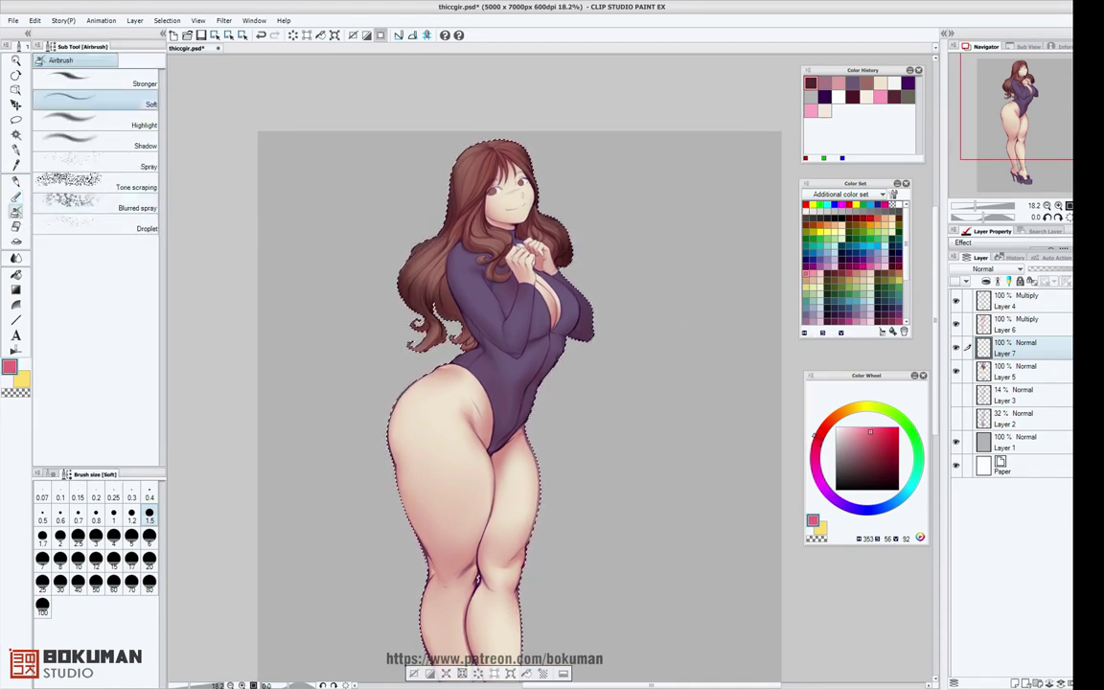
click(42, 561)
drag(496, 201, 494, 202)
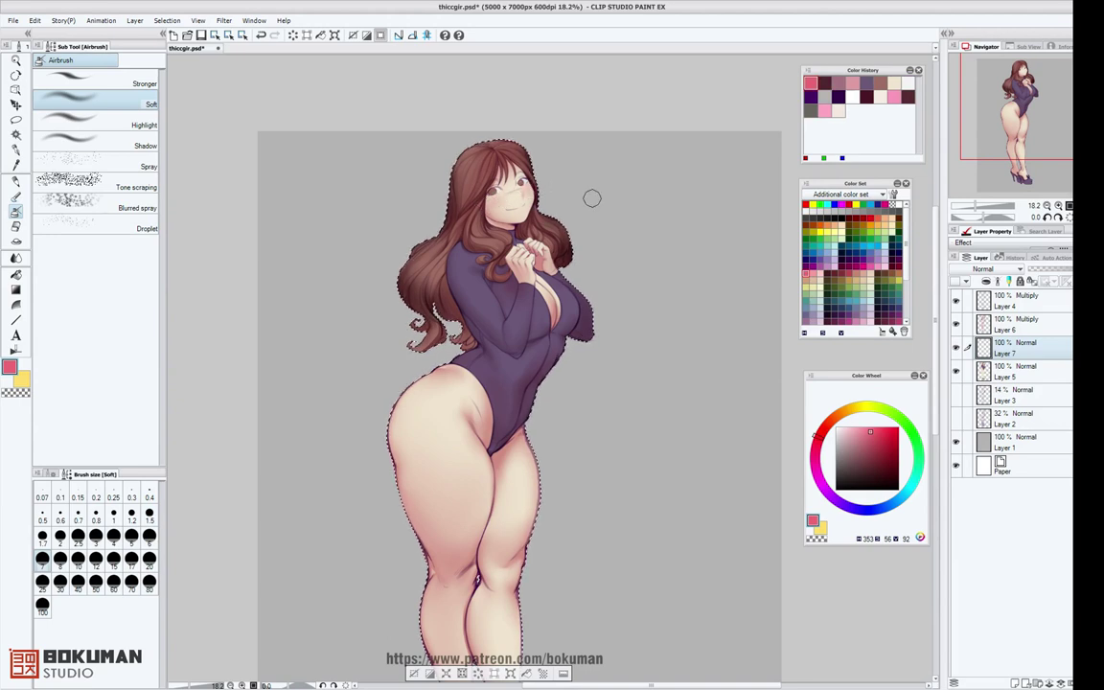
Tint the hip, thighs, knees and lower legs pink with the Soft airbrush, using sizes 17 and 30.
click(113, 562)
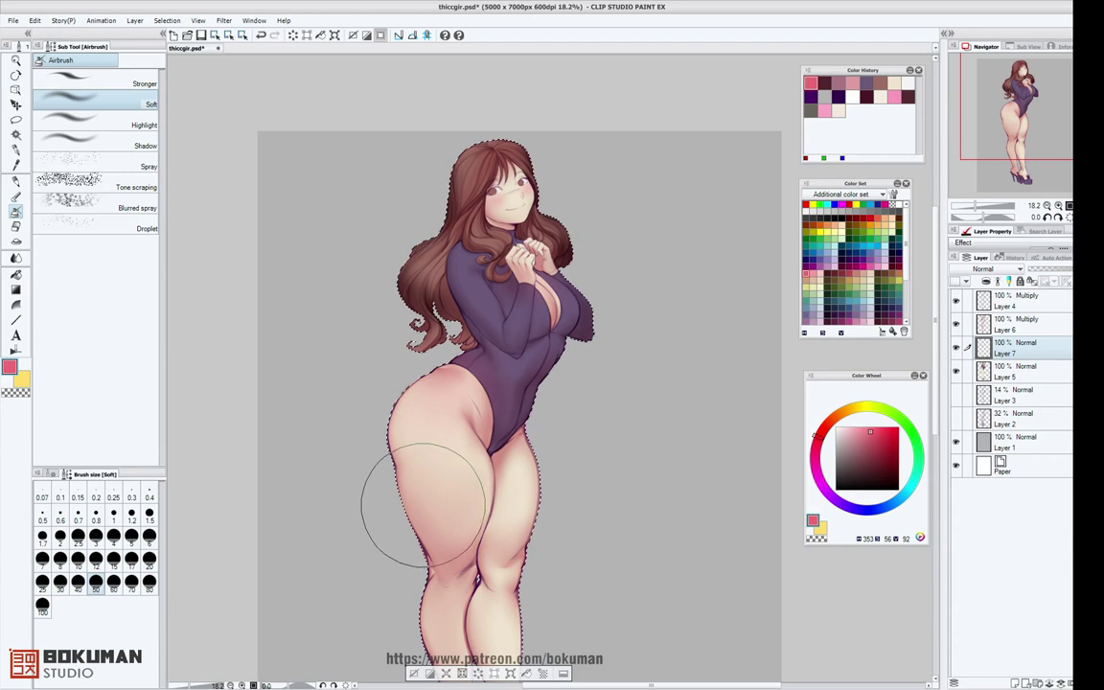
key(ctrl+z)
click(131, 562)
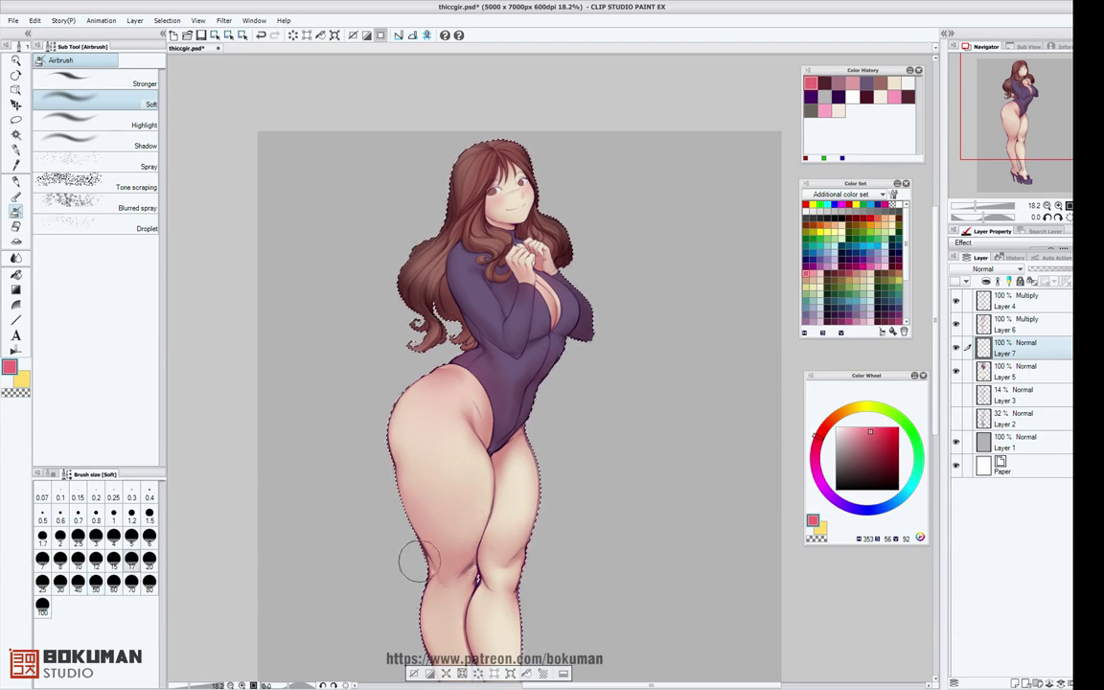
click(131, 560)
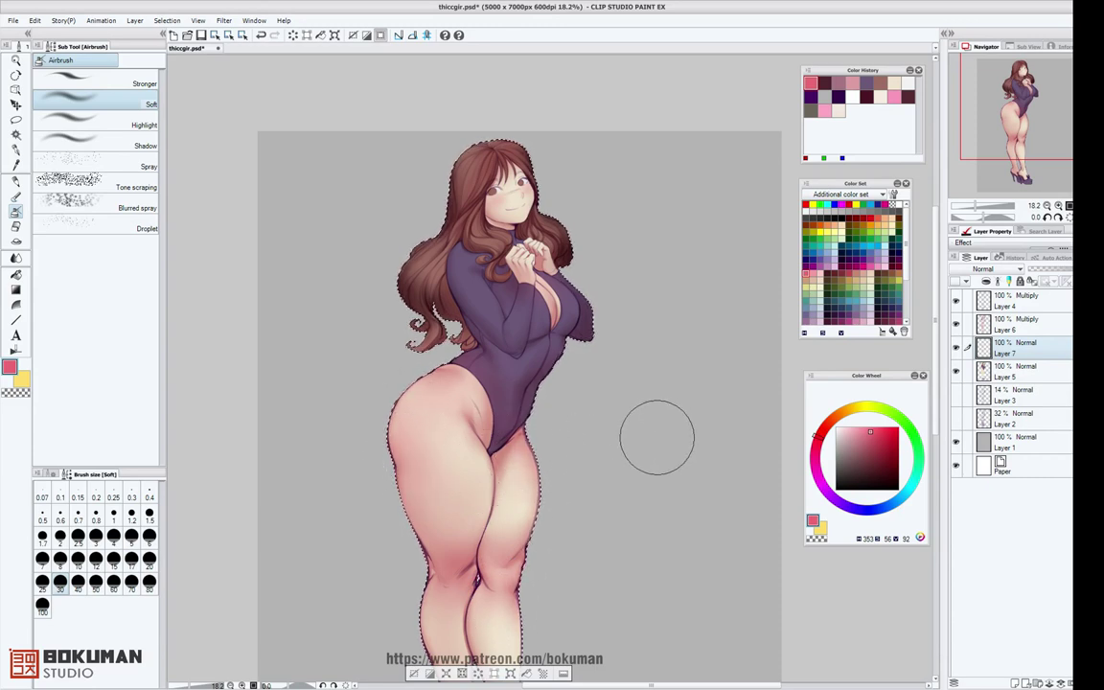
drag(629, 495, 611, 276)
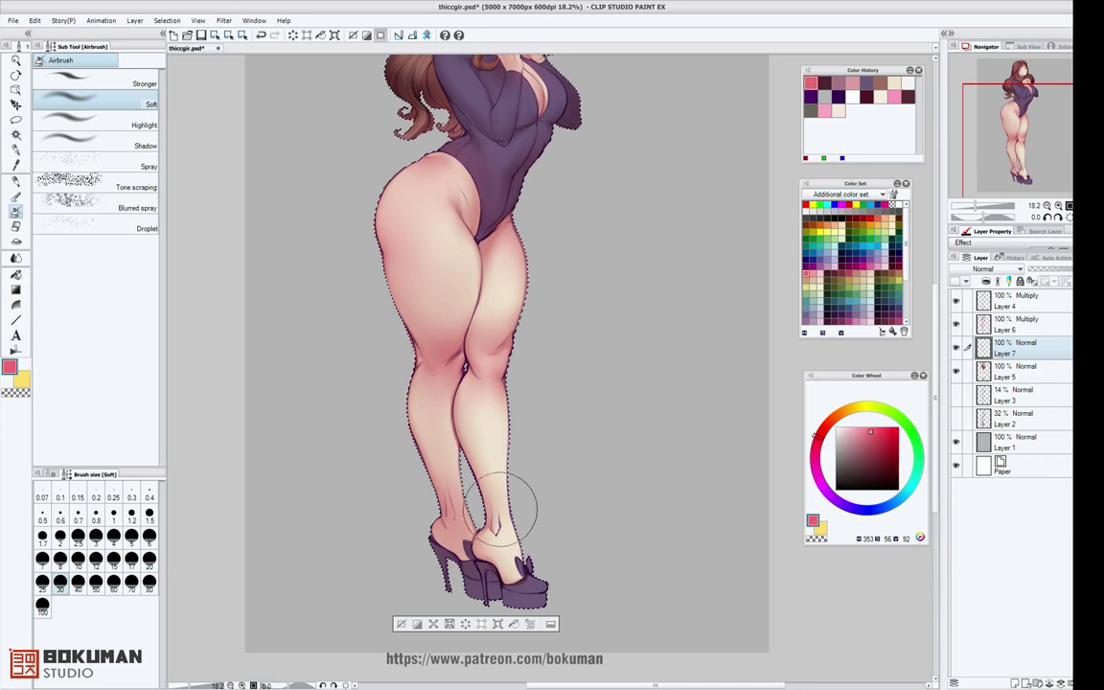
drag(603, 239, 630, 494)
Strengthen the pink blush across the cheeks and nose with the Soft airbrush at size 8.
scroll(596, 396, up, 3)
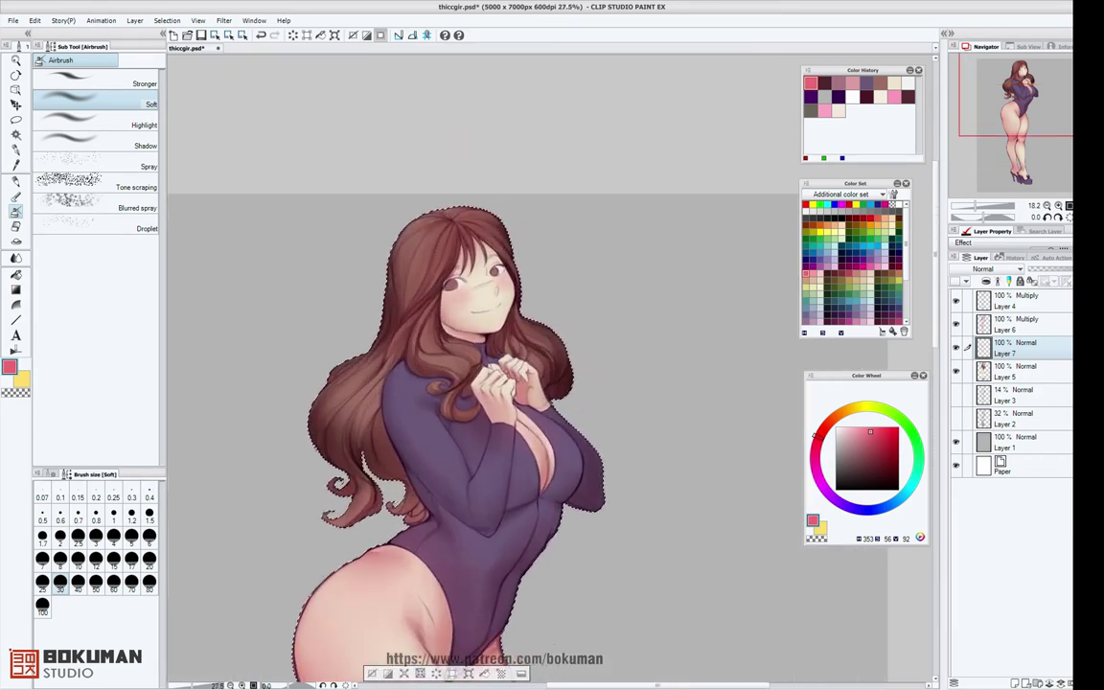
mouse_move(446, 308)
mouse_down()
mouse_move(502, 278)
mouse_move(508, 312)
mouse_move(479, 289)
mouse_up()
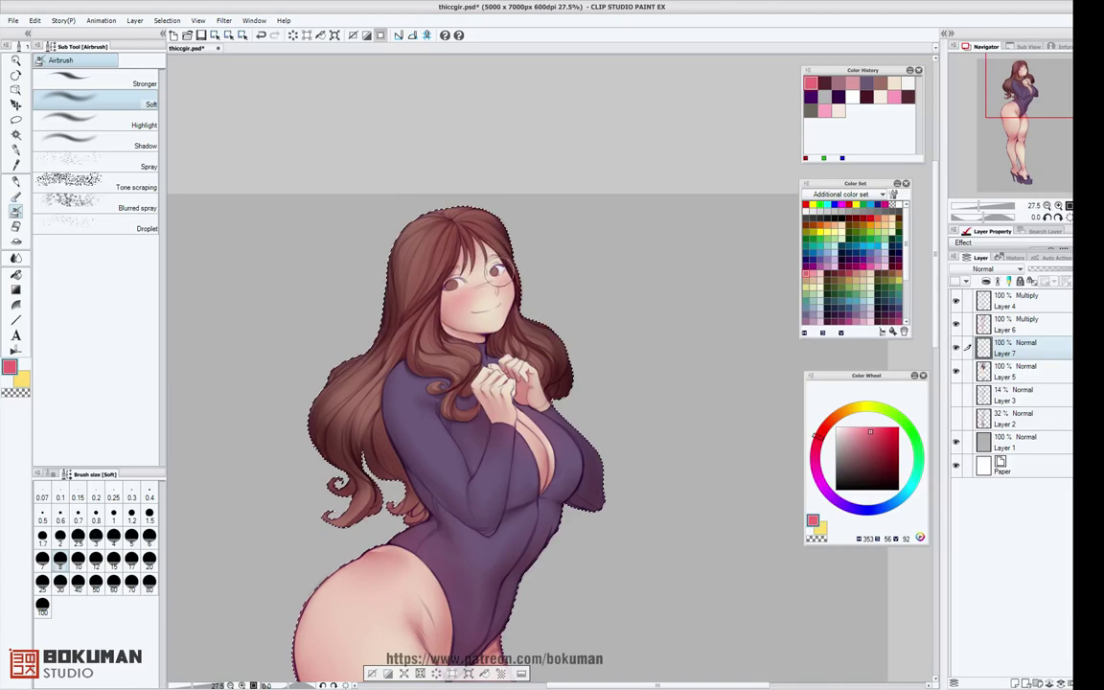
key(b)
scroll(585, 297, up, 3)
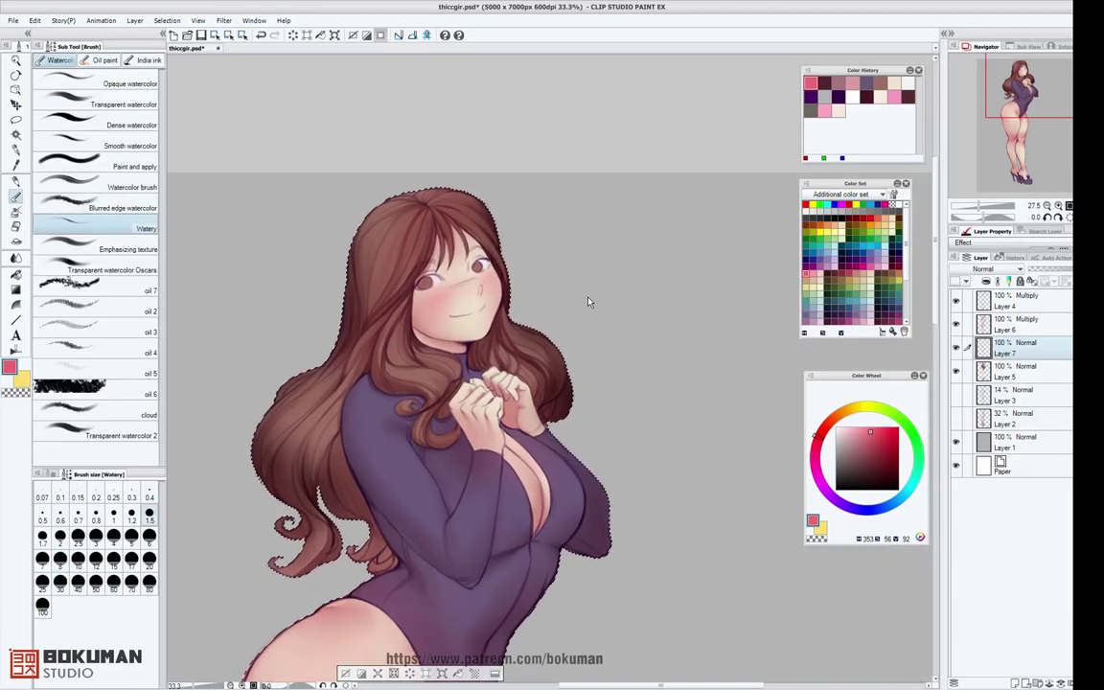
Paint the smiling lips pink on Layer 7 with the Watery brush.
click(115, 538)
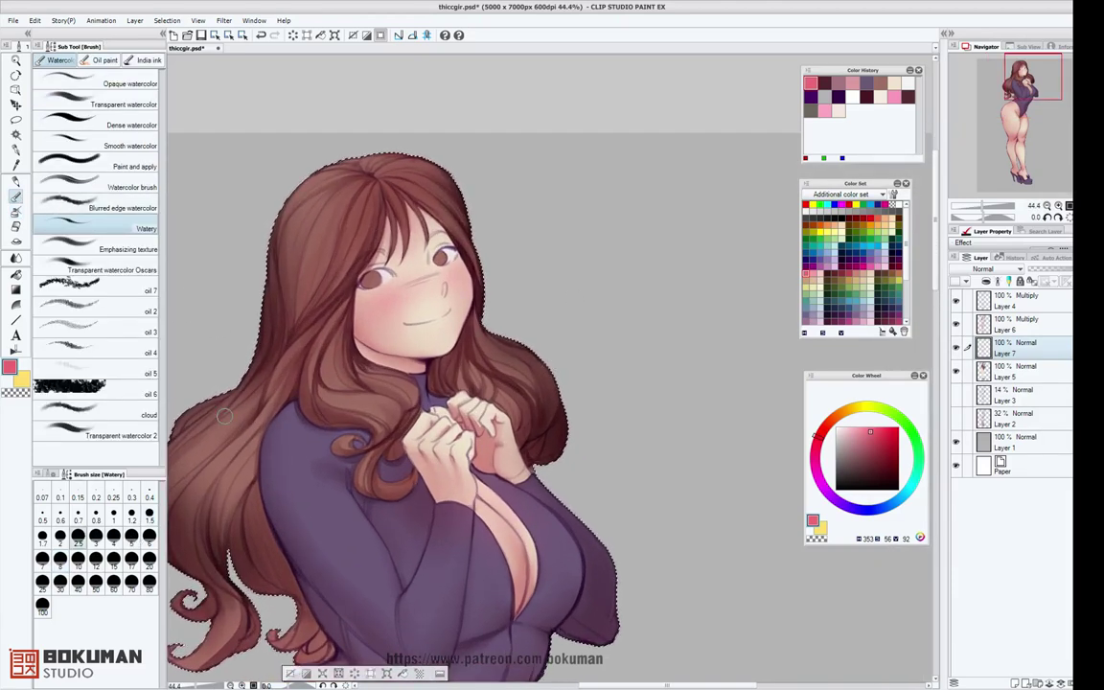
drag(406, 329, 449, 312)
key(ctrl+z)
key(ctrl+z)
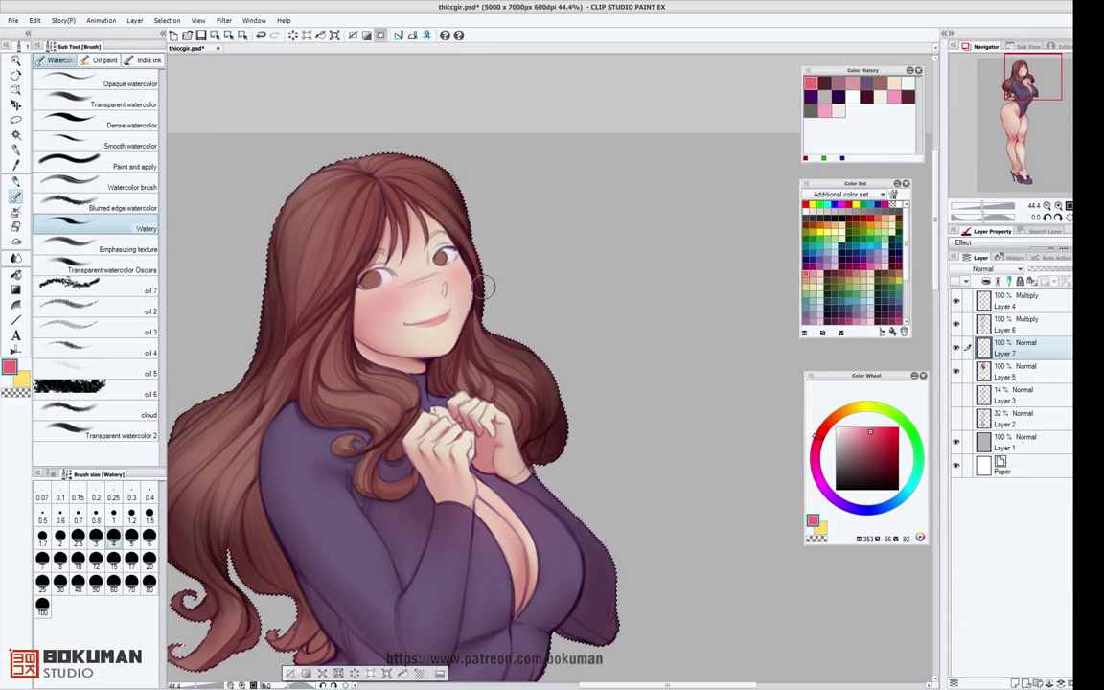
Clear the silhouette selection and add a new Normal layer directly above Layer 4.
drag(585, 394, 690, 330)
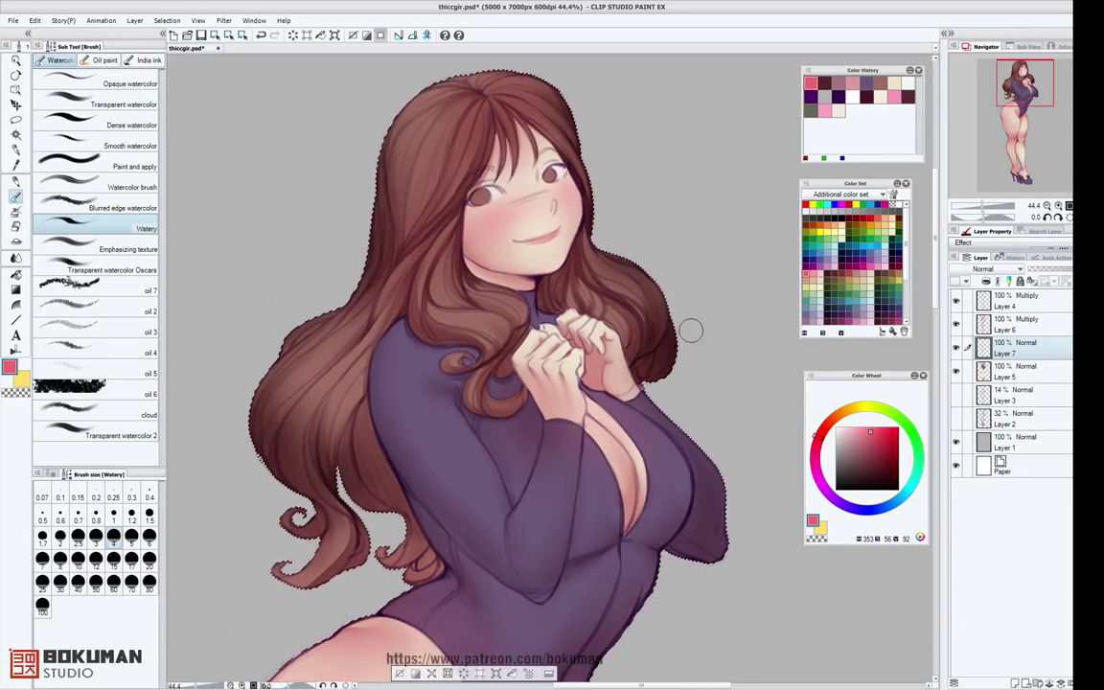
scroll(700, 360, down, 10)
drag(712, 507, 611, 271)
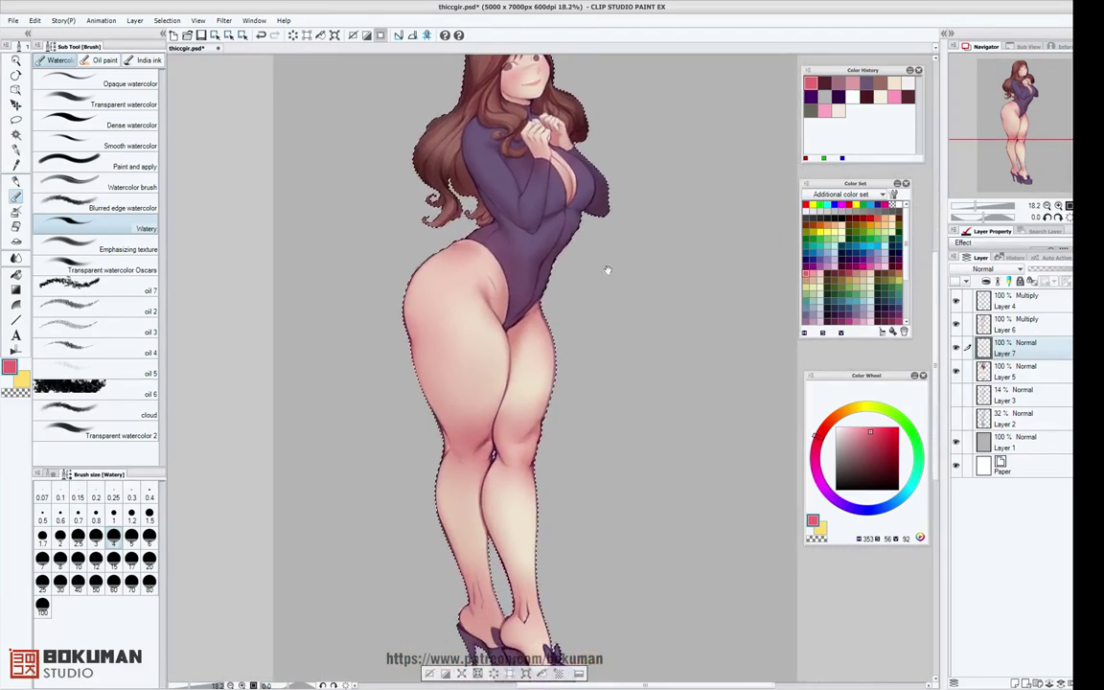
click(413, 667)
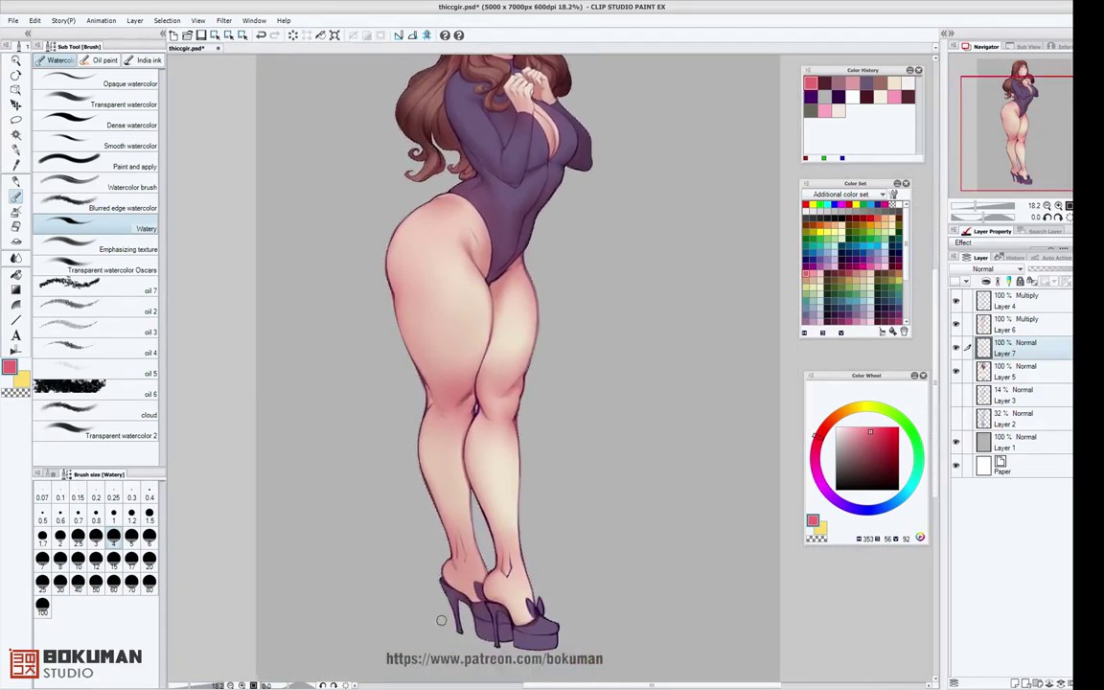
click(1014, 301)
click(1014, 684)
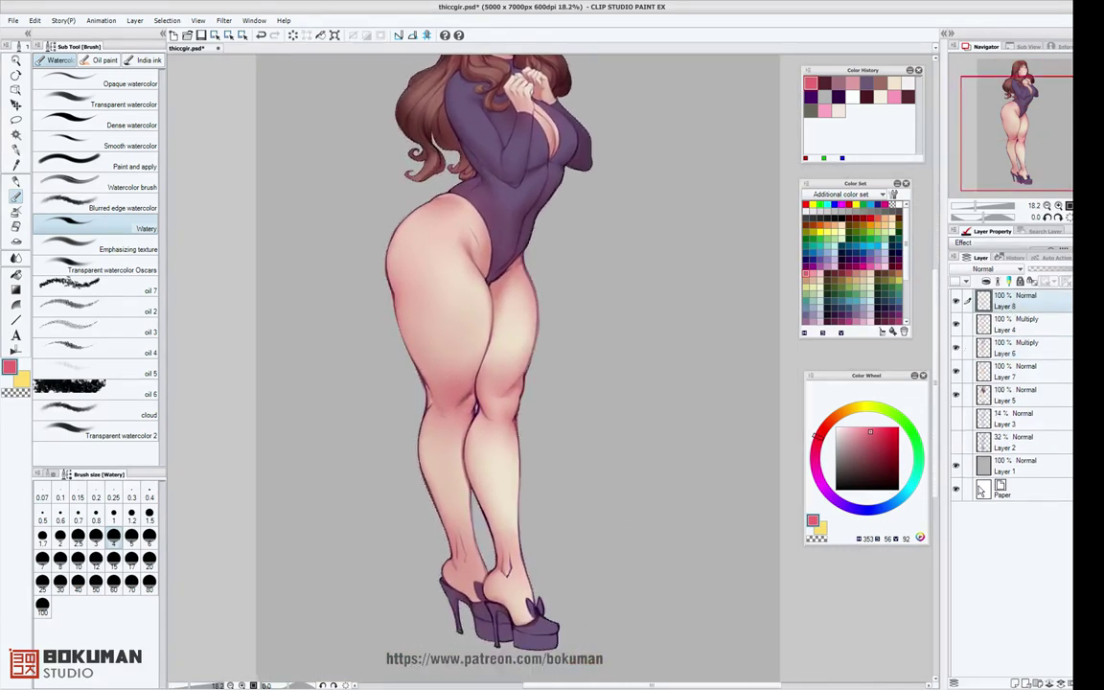
Clip Layer 8 to the layer below and tint the body's line art dark magenta with the Soft airbrush at size 40.
key(b)
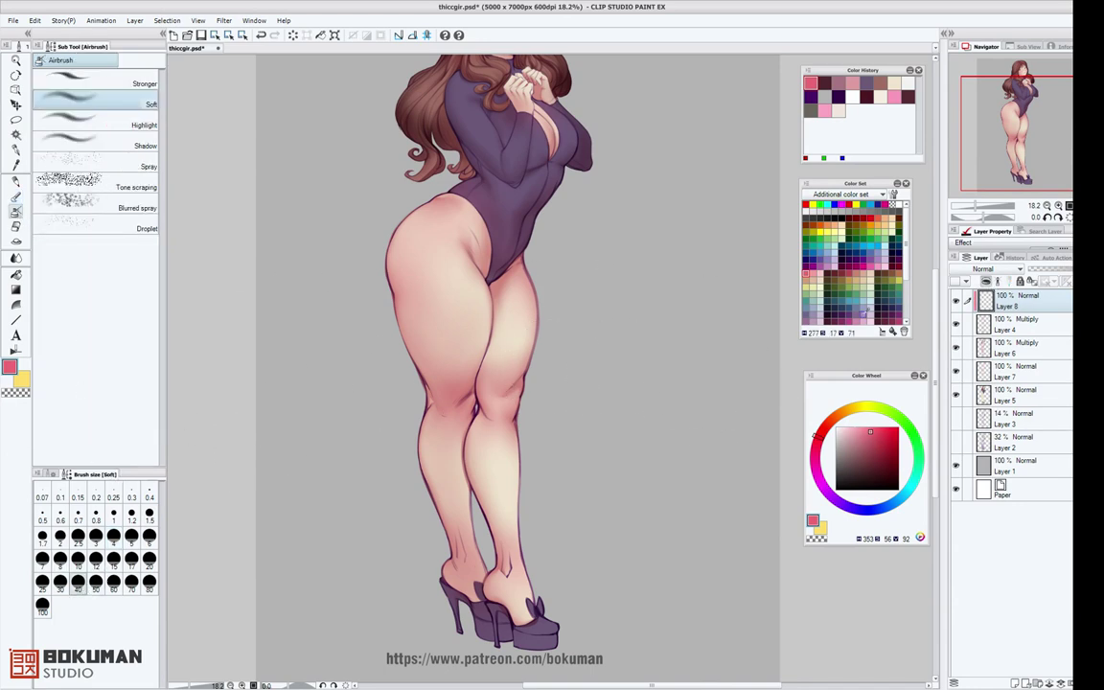
click(848, 267)
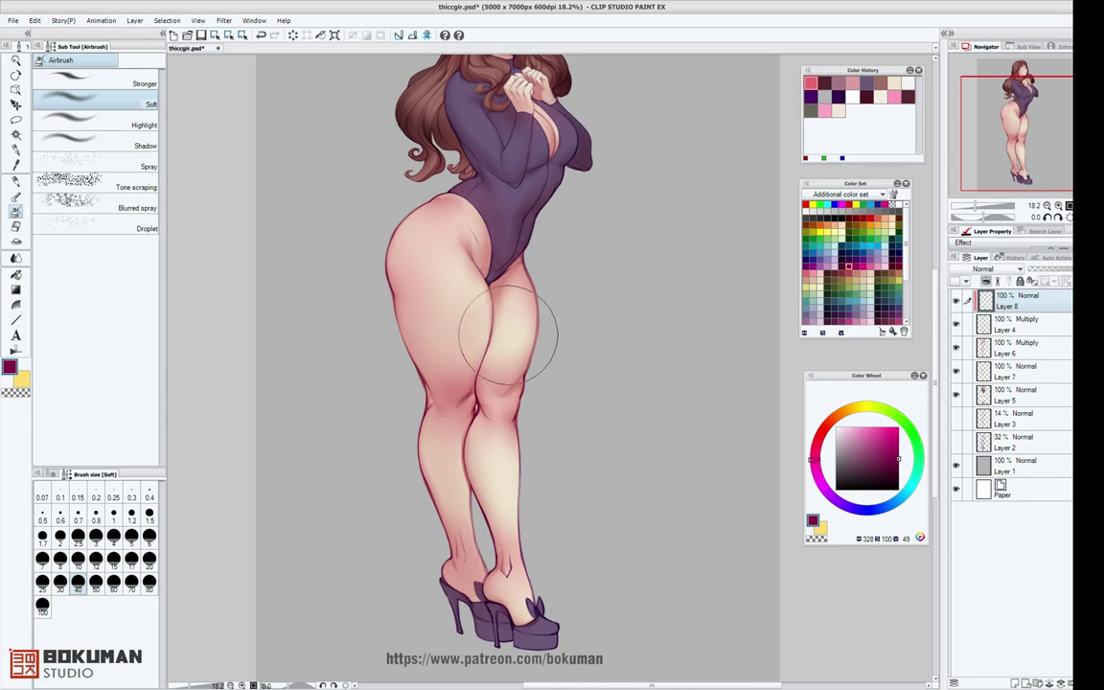
drag(623, 249, 656, 375)
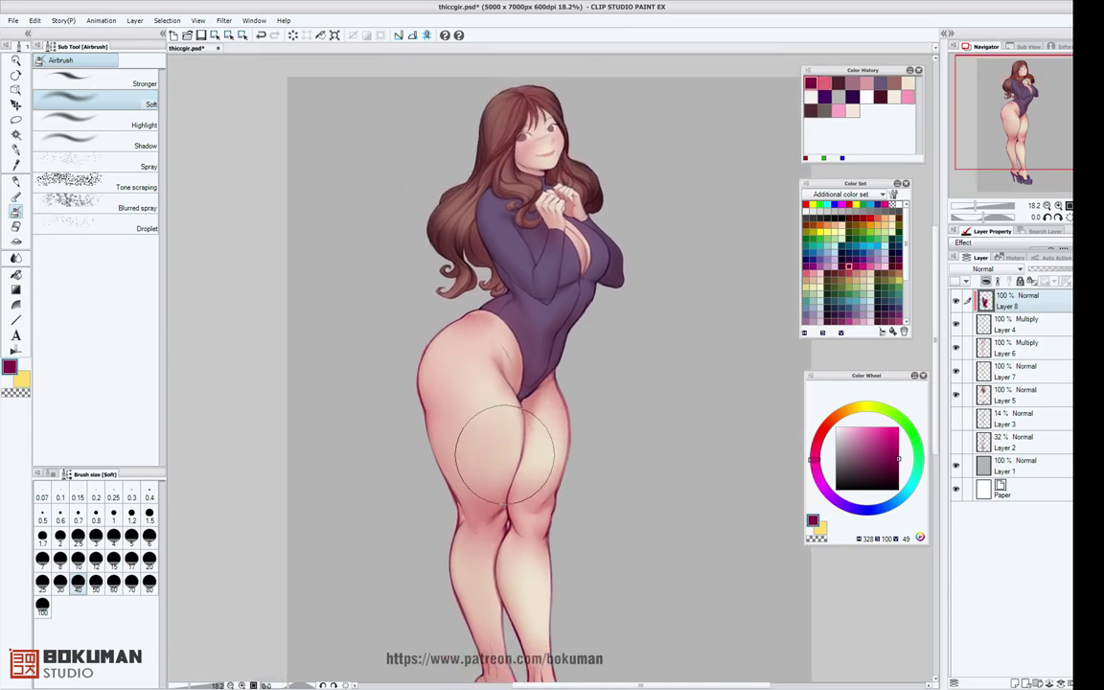
scroll(618, 331, up, 2)
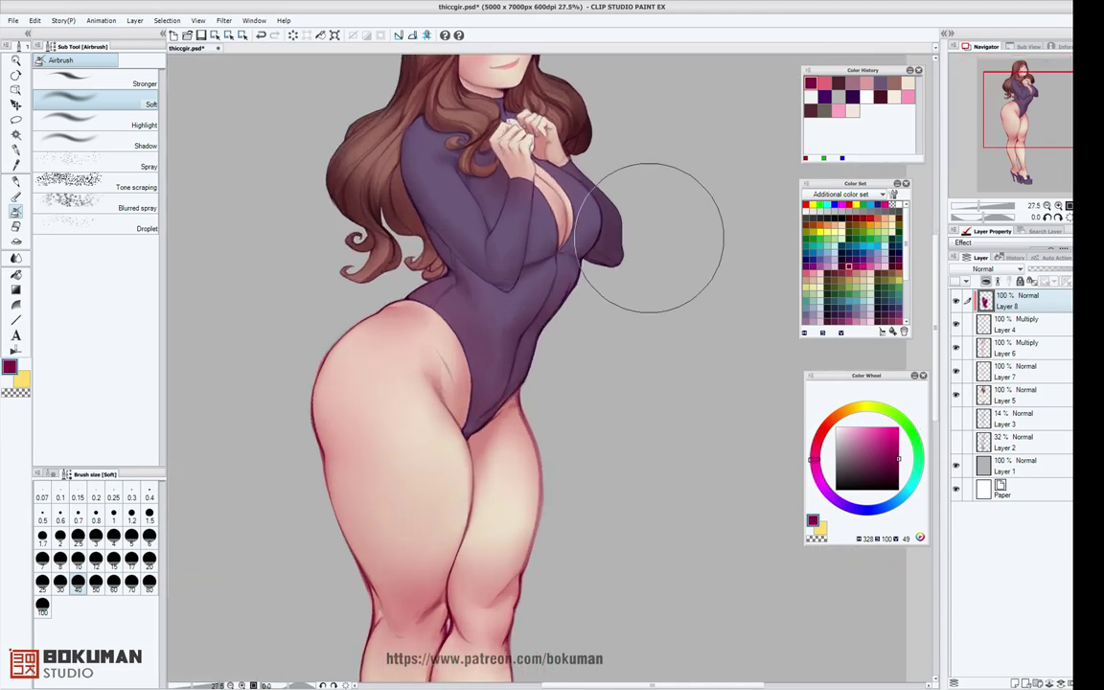
drag(647, 239, 551, 472)
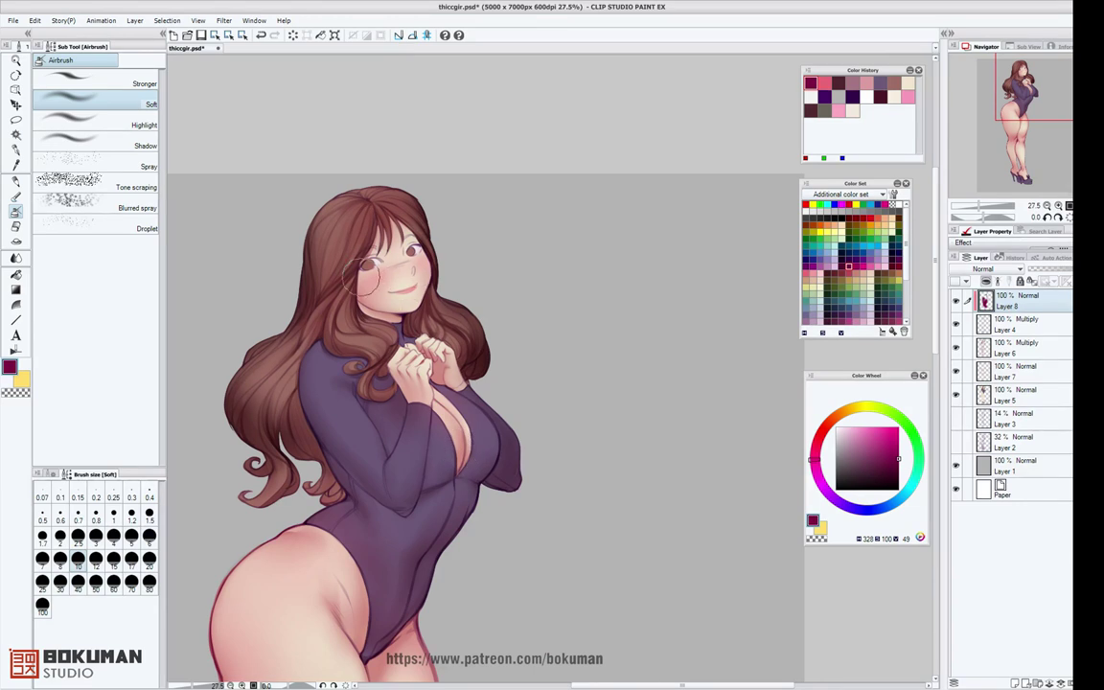
key(ctrl+z)
Add a new Normal layer above Layer 8 and choose black as the drawing colour for the face details.
key(ctrl+shift+n)
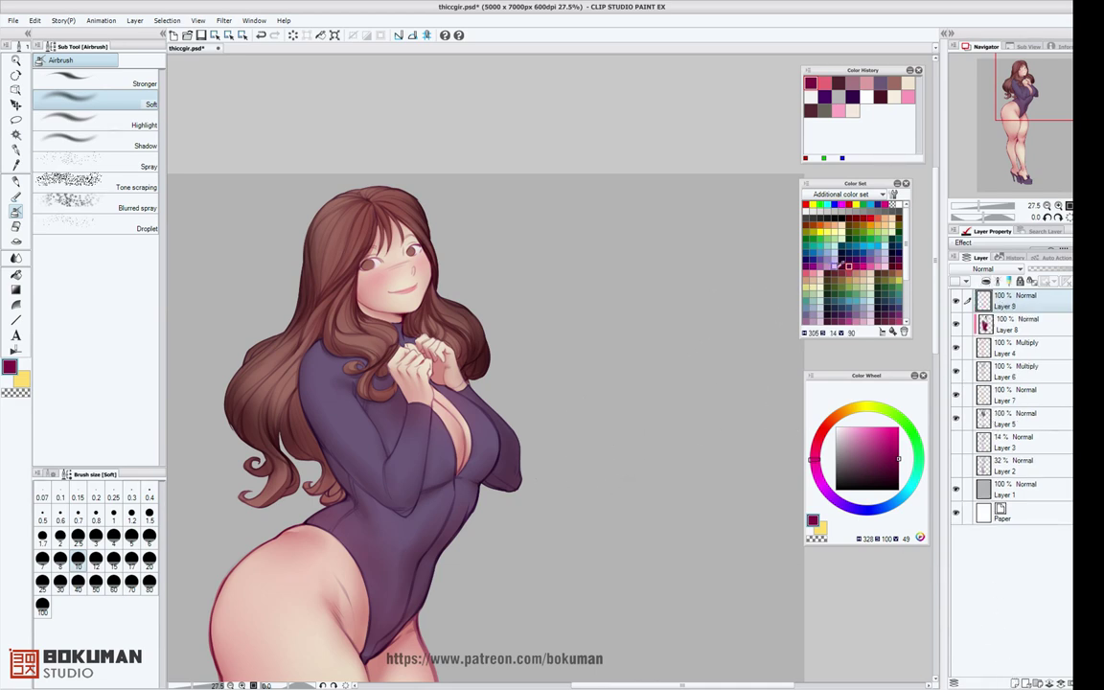
click(842, 219)
scroll(484, 320, up, 2)
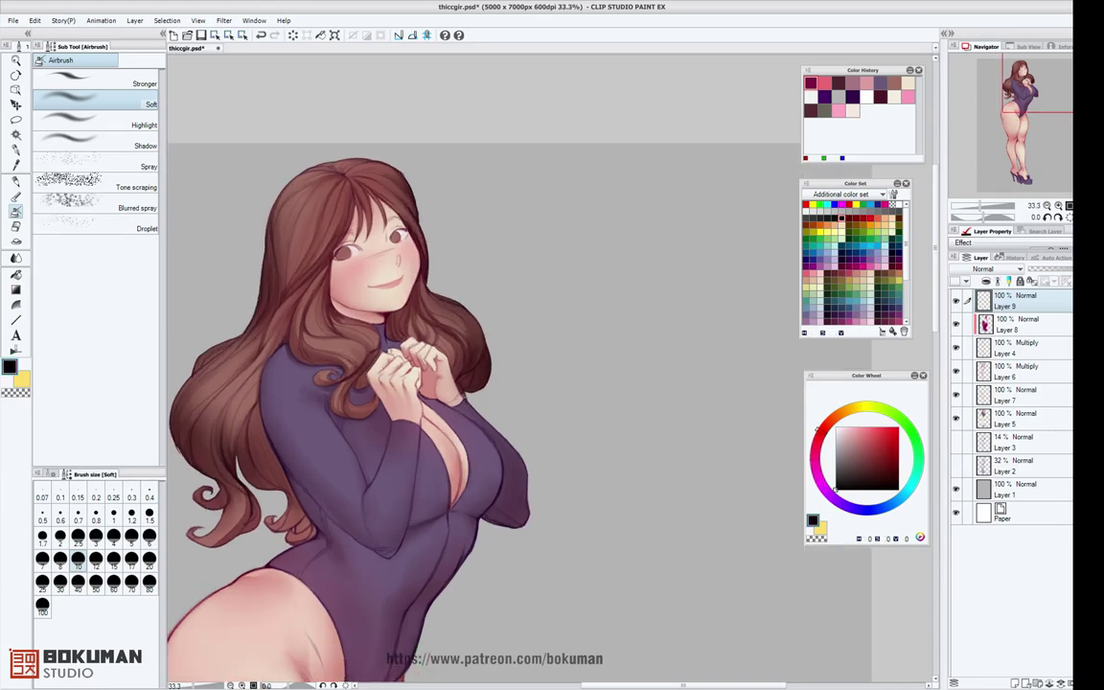
scroll(485, 320, up, 4)
drag(455, 268, 683, 289)
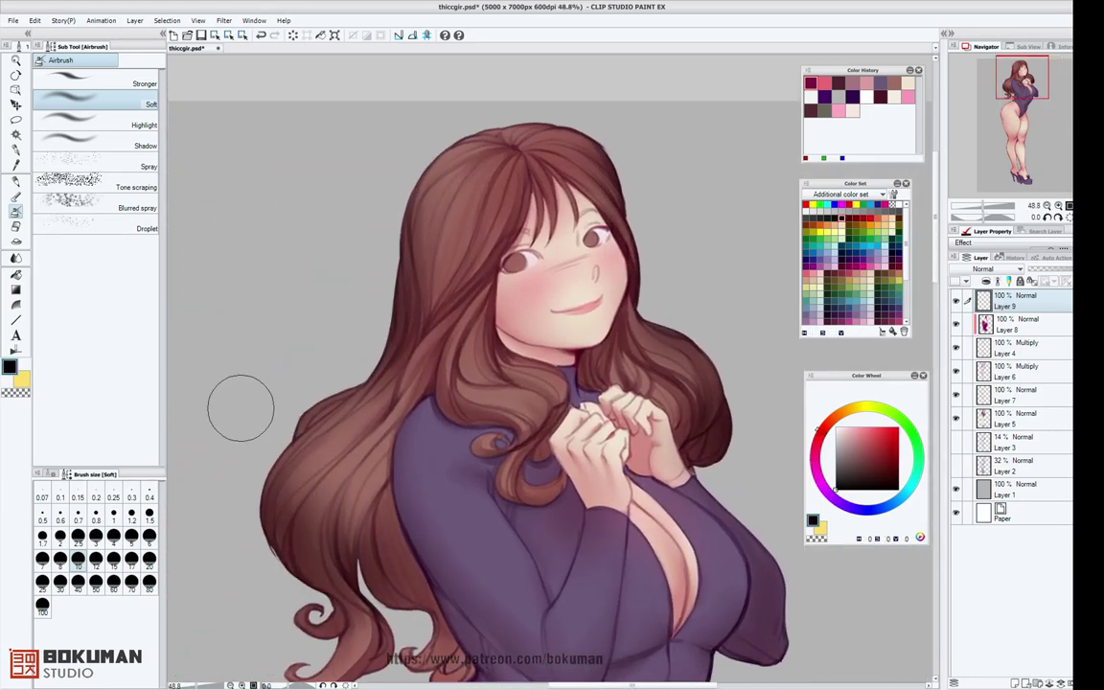
click(132, 515)
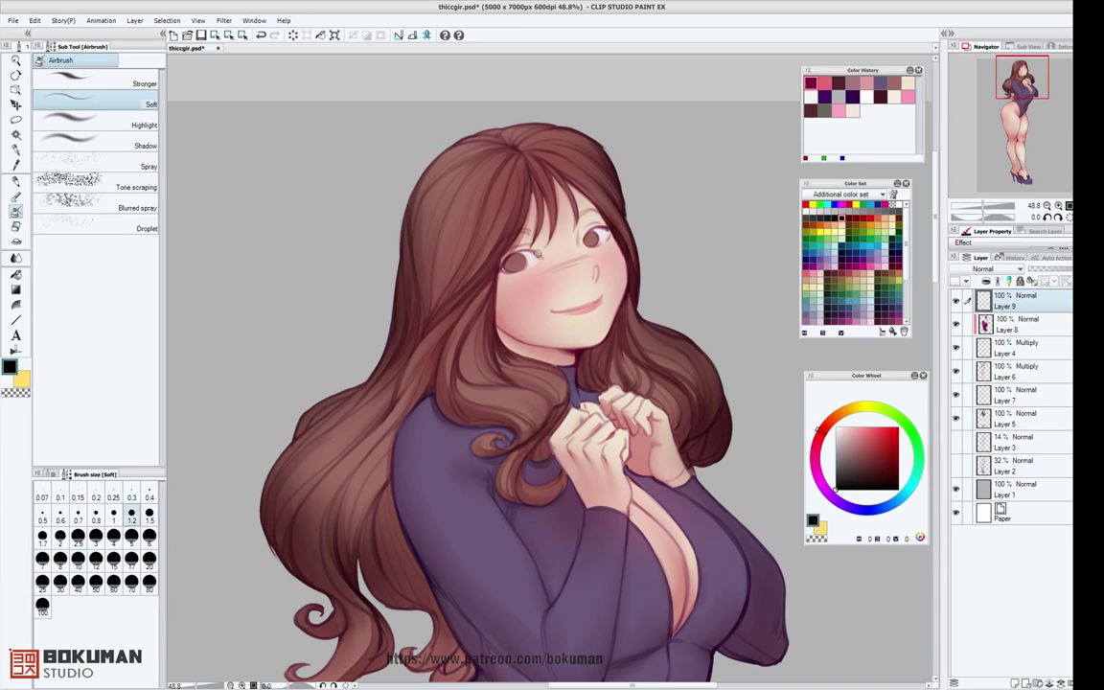
click(114, 515)
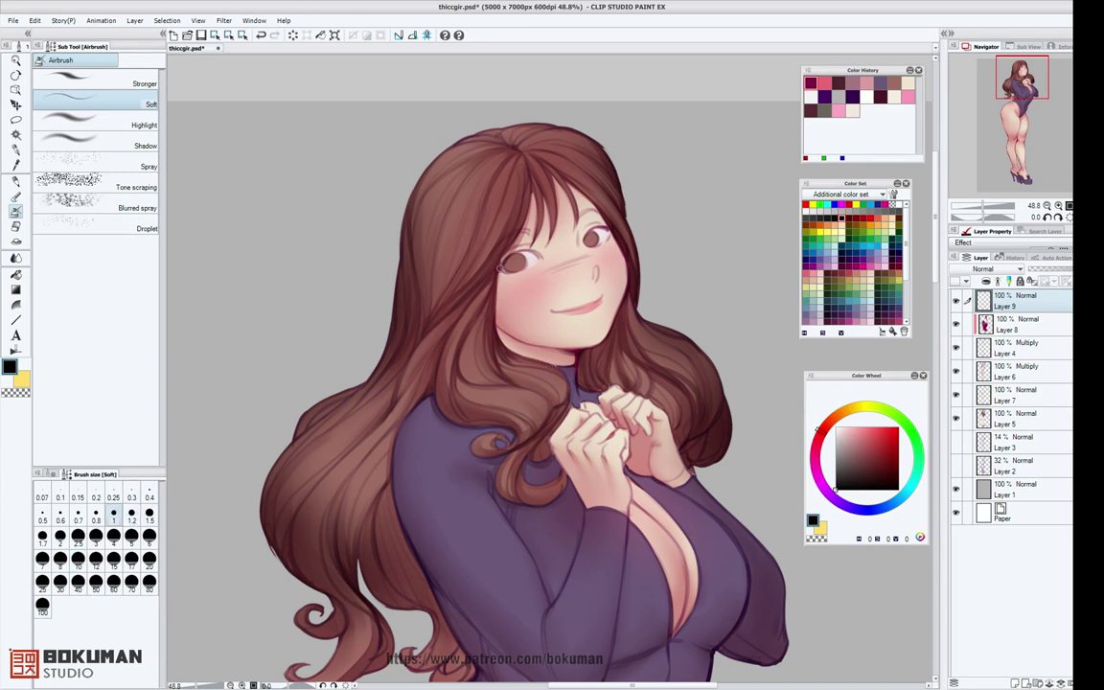
click(516, 260)
Ink the upper lash line of the eye nearer the long hair in black with the Watery brush at size 1.
key(b)
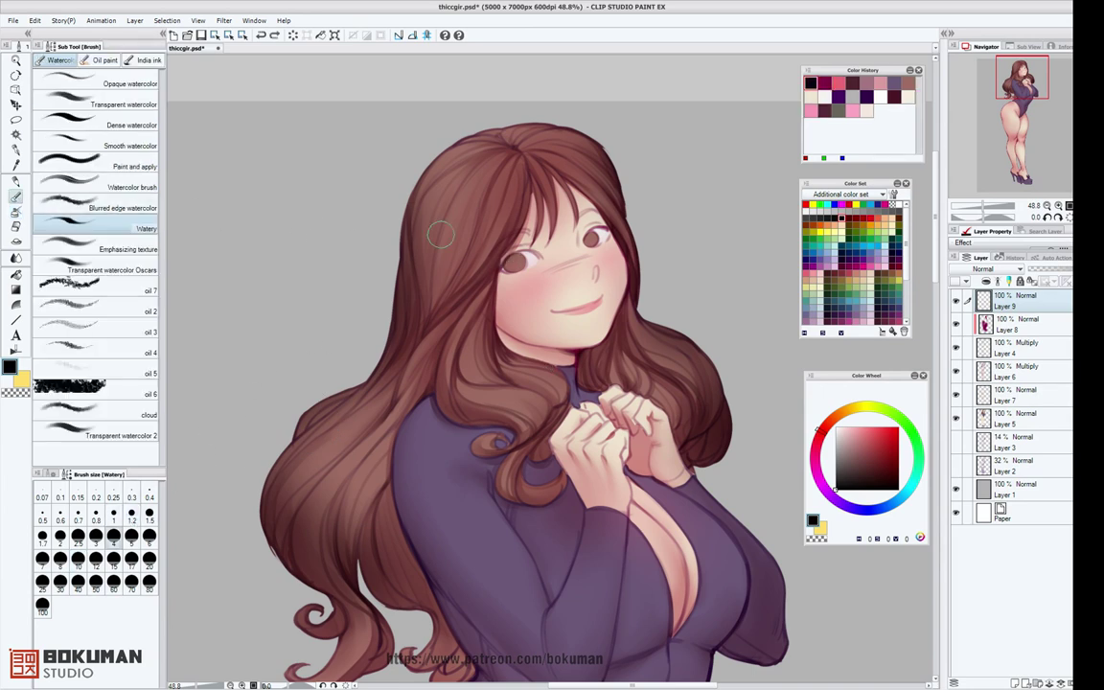
click(143, 519)
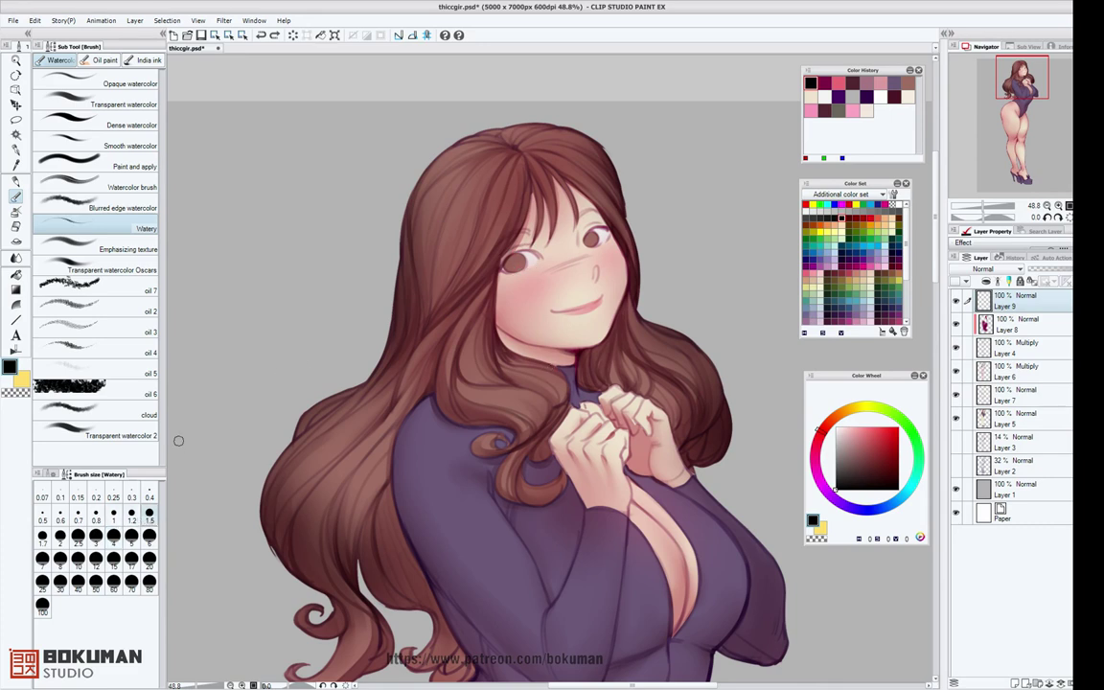
click(131, 515)
click(113, 515)
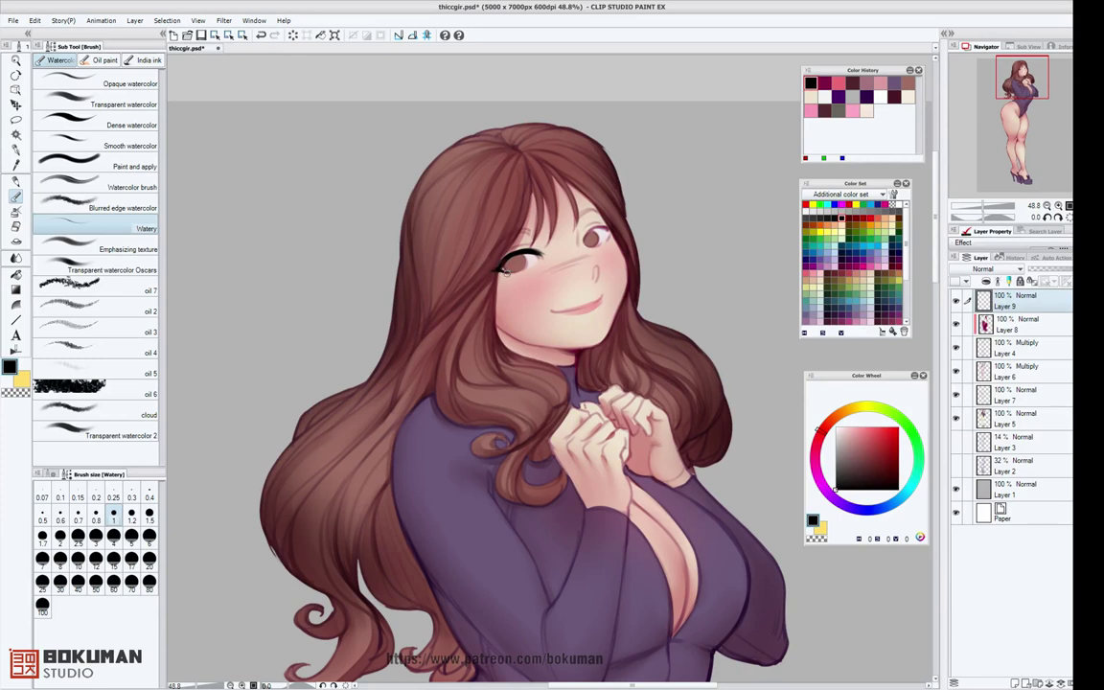
drag(504, 273, 536, 264)
key(ctrl+z)
drag(507, 254, 536, 246)
key(ctrl+z)
Ink the irises, the other eye's lashes, the mouth line and the eyebrows in black, using sizes 0.7 and 1.5.
click(78, 514)
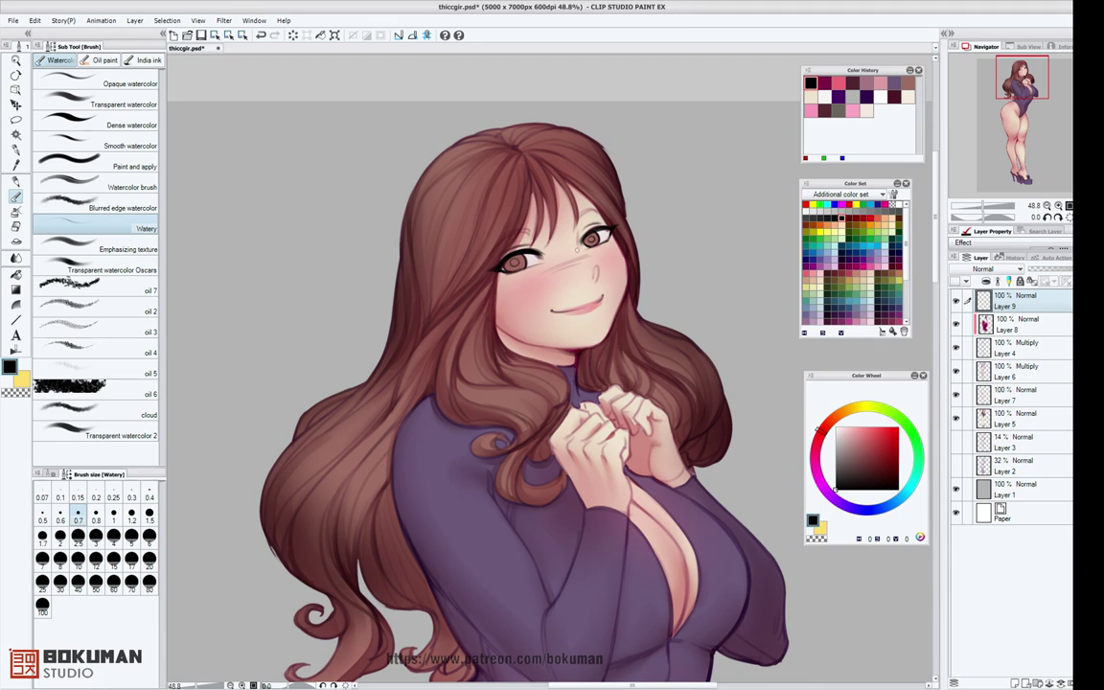
click(149, 515)
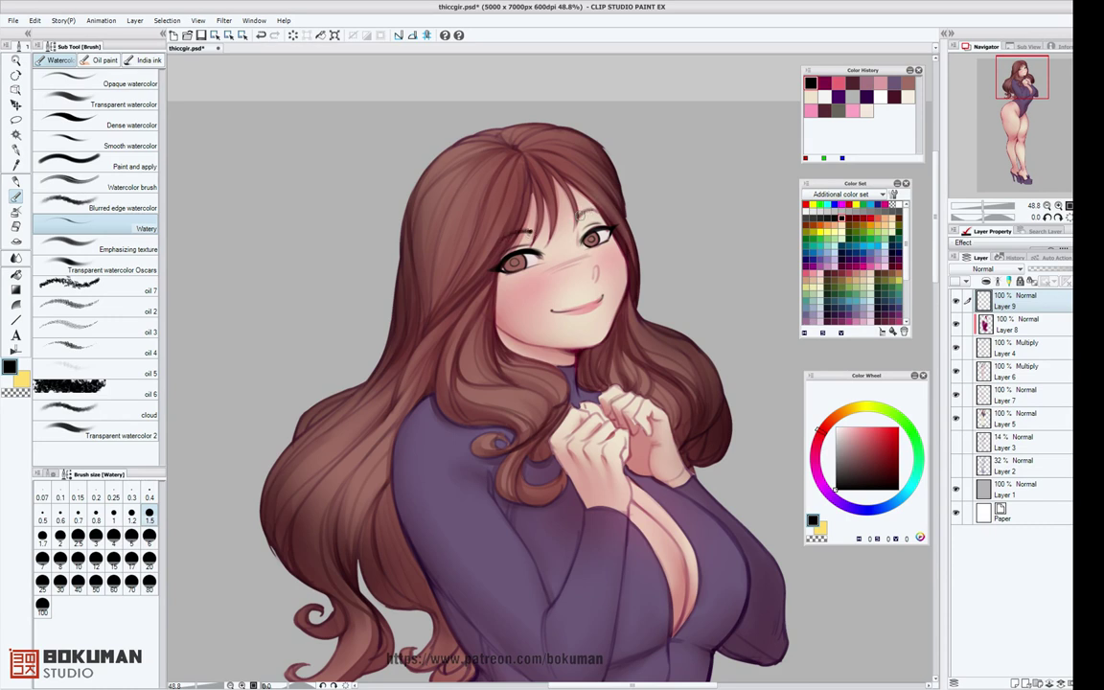
scroll(621, 233, down, 2)
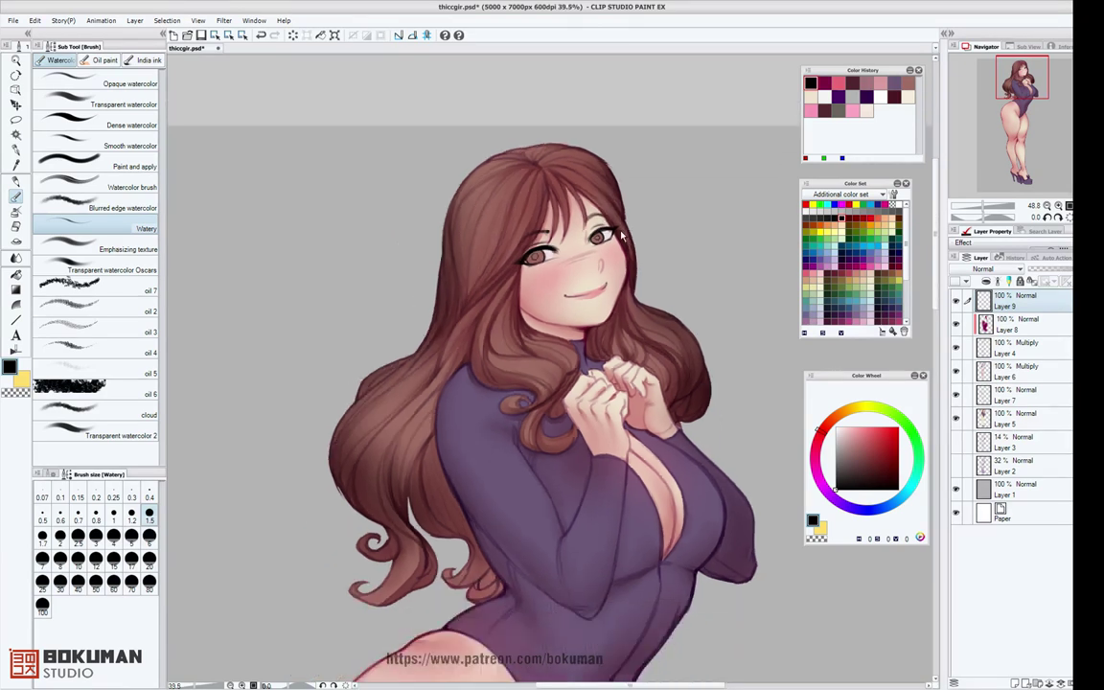
Ink the jawline and the shadow line under the chin in black with the Watery brush at size 0.8.
scroll(690, 378, up, 3)
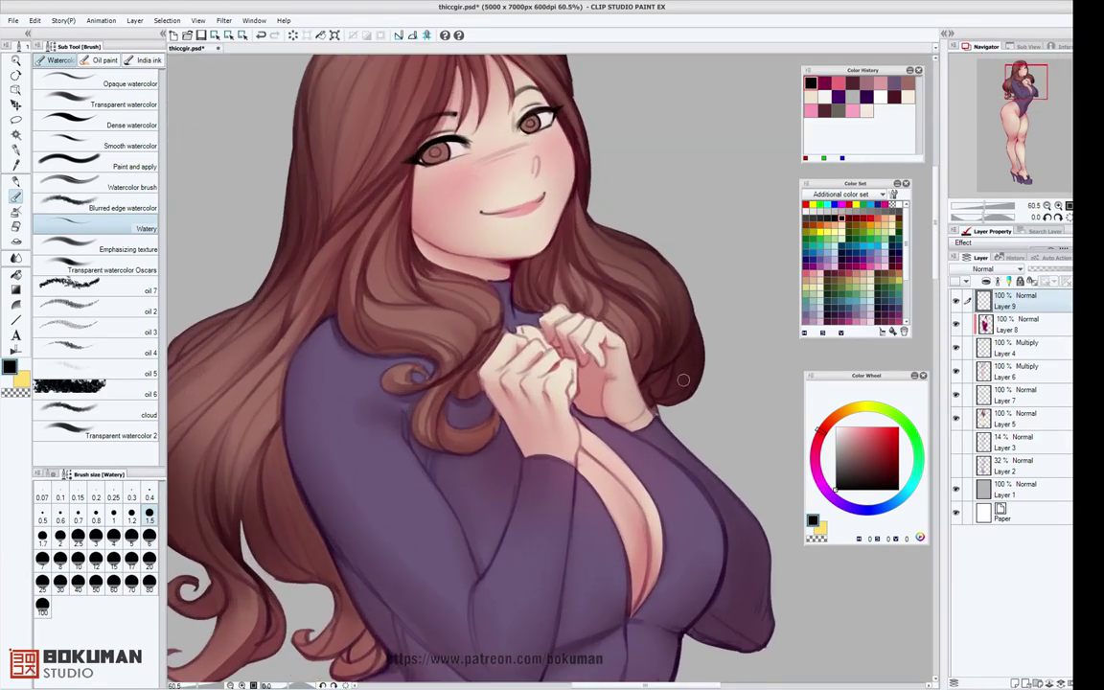
click(113, 516)
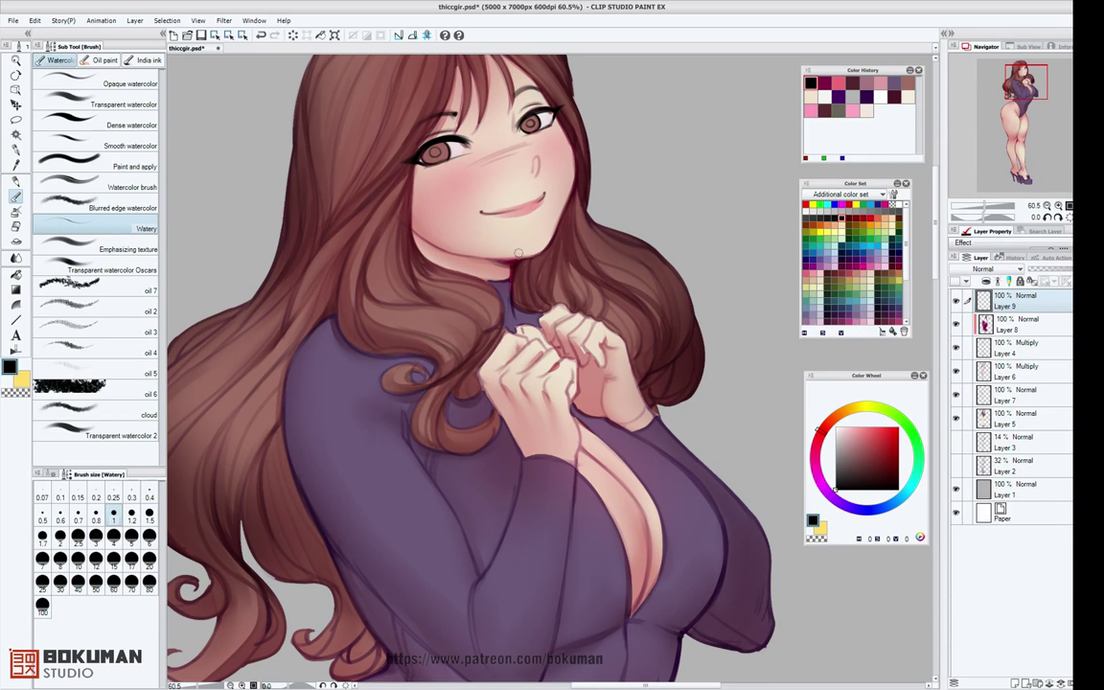
click(96, 516)
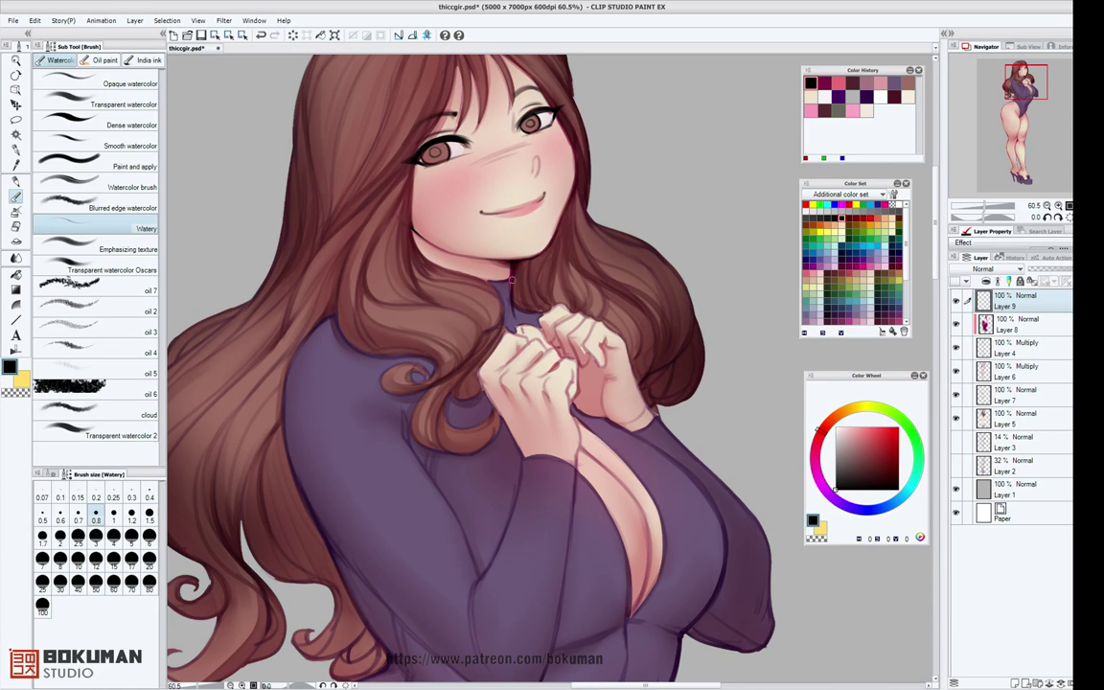
drag(635, 171, 640, 250)
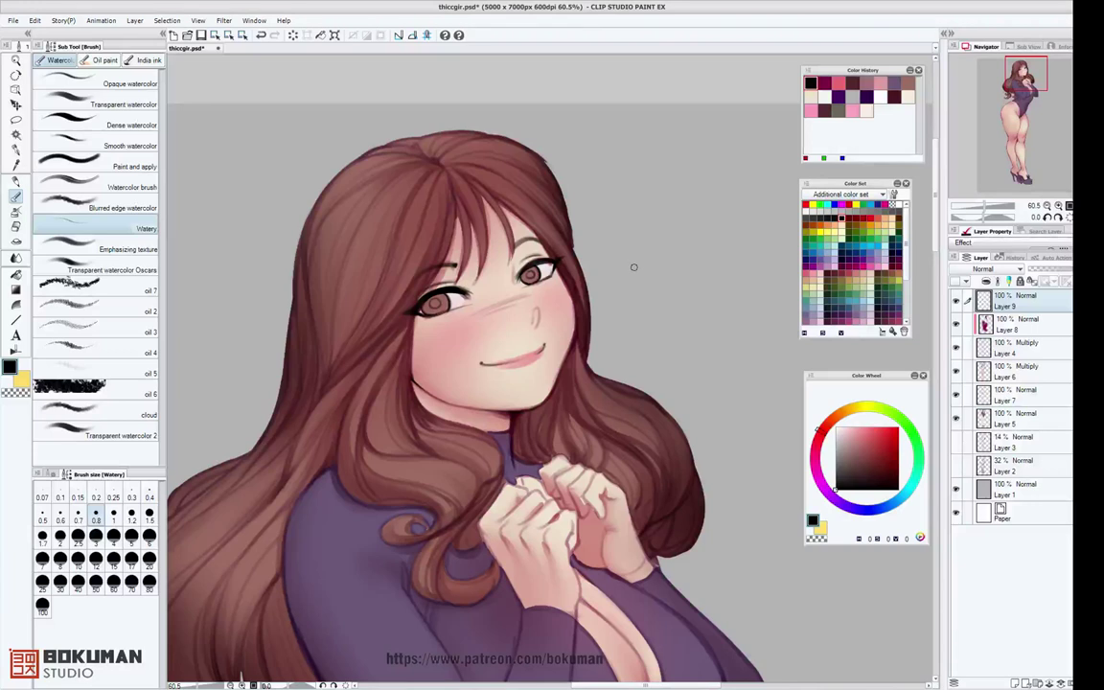
Toggle the visibility of Layers 4 and 6 to check them, and add a Normal layer directly above Layer 6.
scroll(630, 268, down, 6)
drag(710, 425, 700, 298)
scroll(709, 313, up, 4)
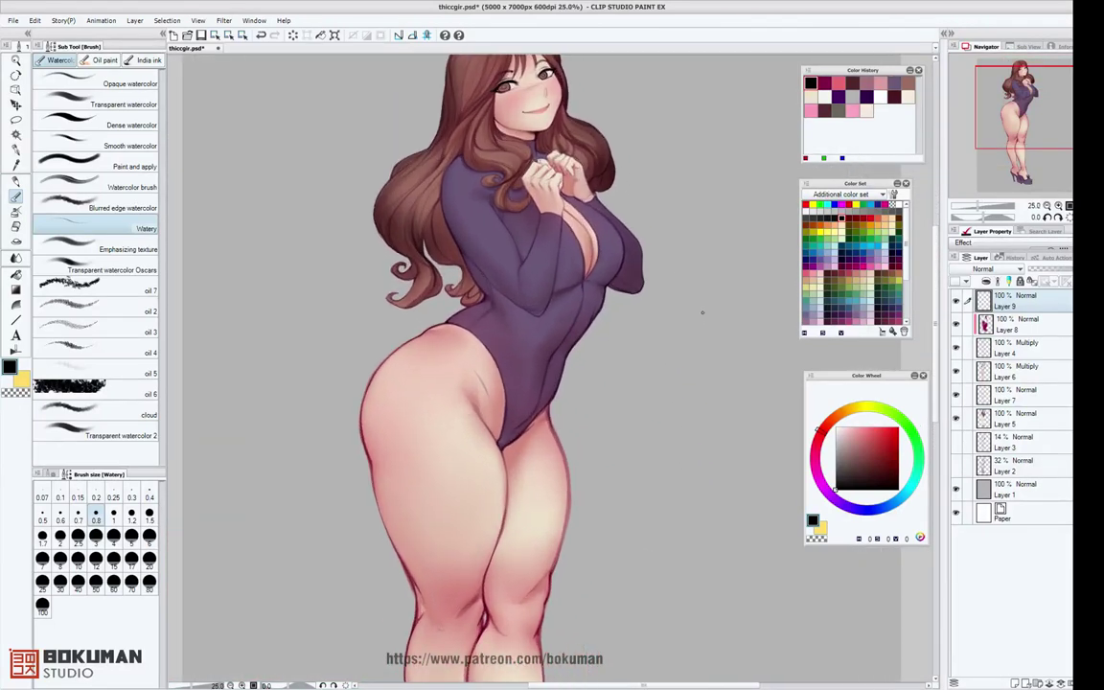
scroll(681, 336, up, 2)
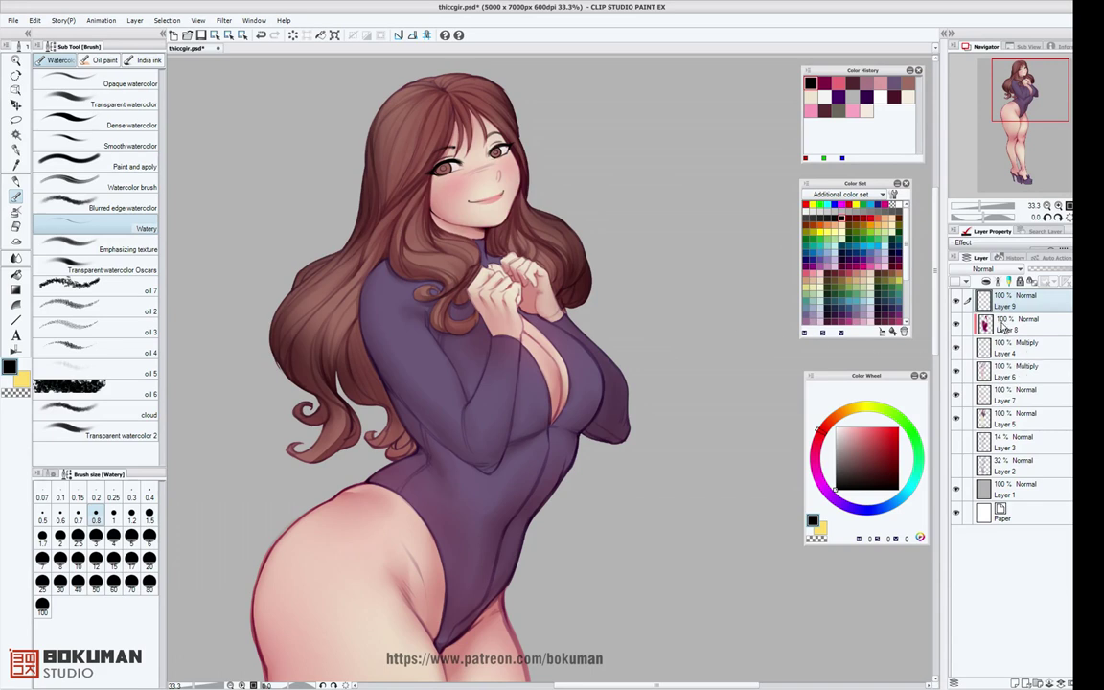
click(956, 349)
click(957, 350)
click(956, 373)
click(956, 373)
click(1012, 372)
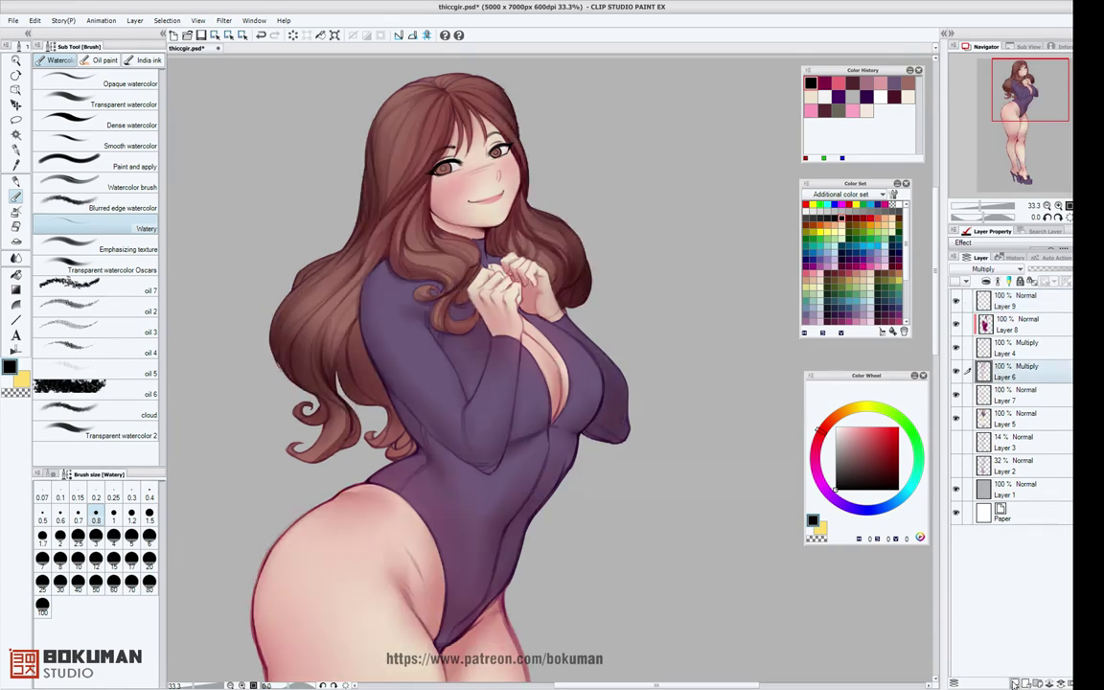
click(1014, 684)
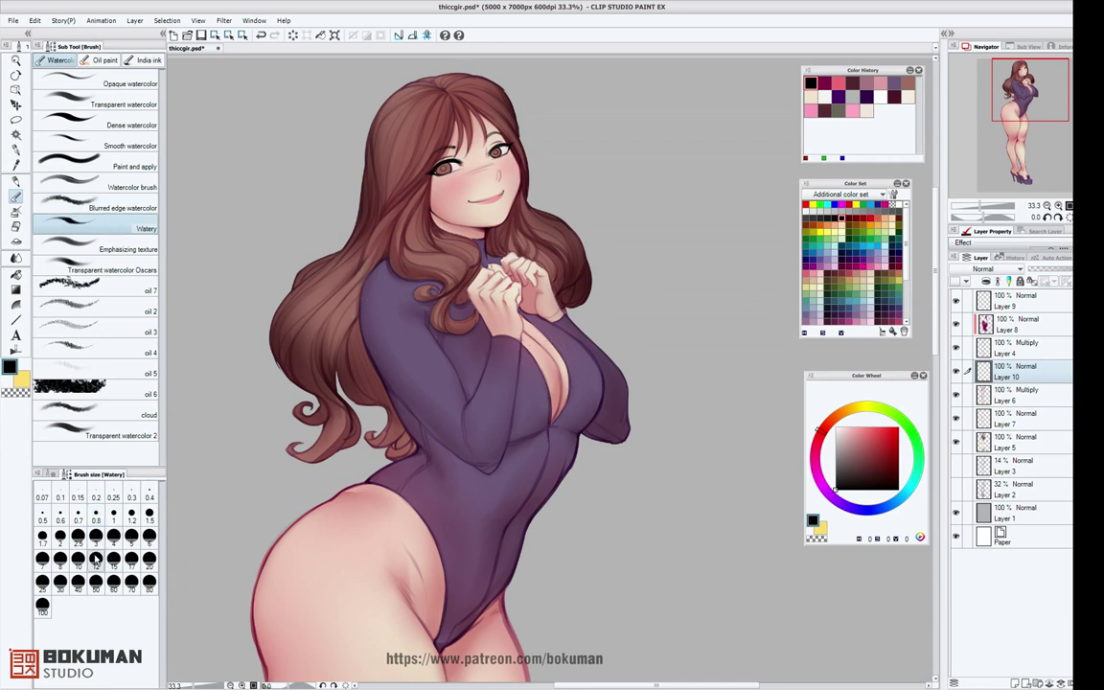
Paint black shading on the bodysuit's sleeves, bust and waist on Layer 10 with the Watery brush at size 8.
click(59, 559)
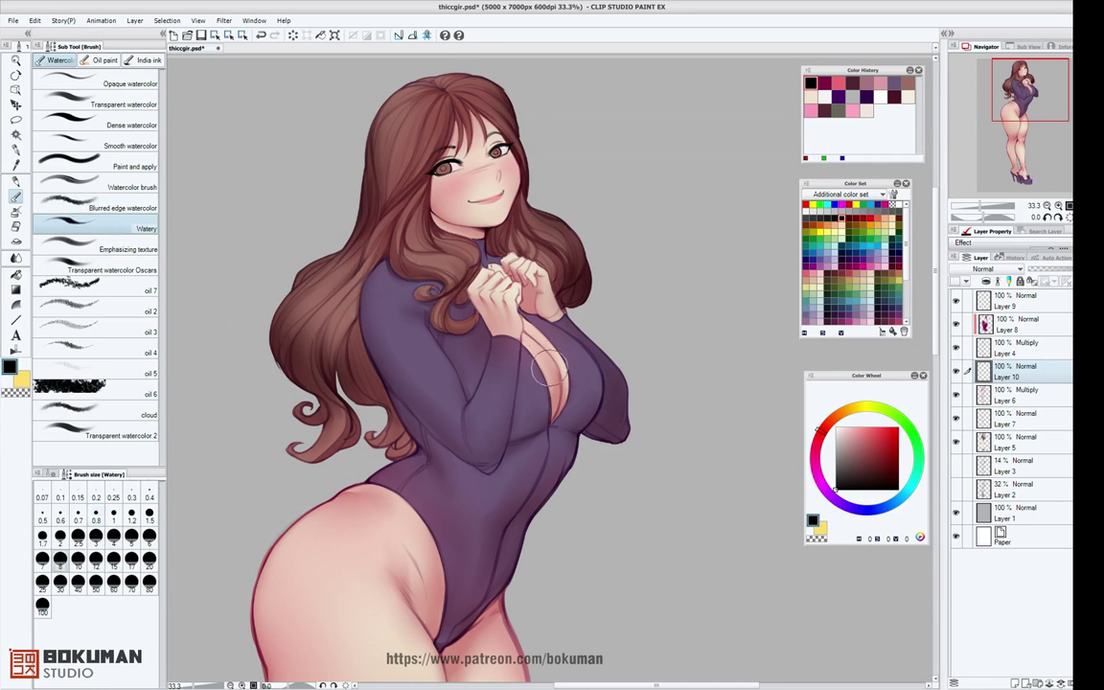
mouse_move(381, 273)
mouse_down()
mouse_move(371, 300)
mouse_move(395, 360)
mouse_move(481, 445)
mouse_up()
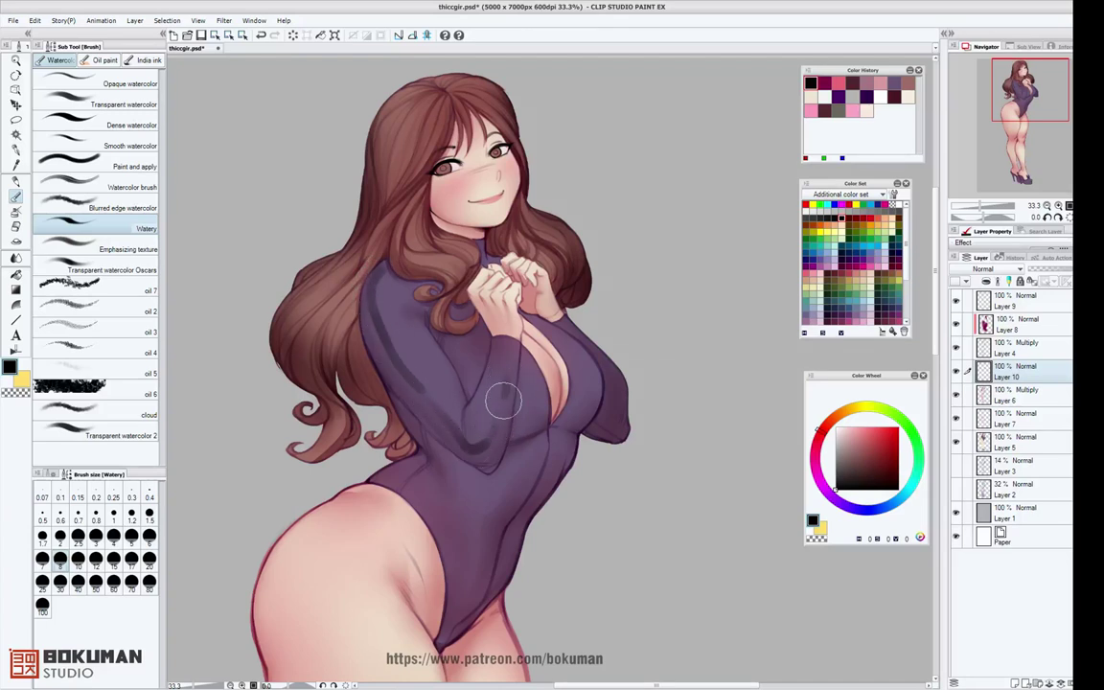
drag(503, 345, 480, 434)
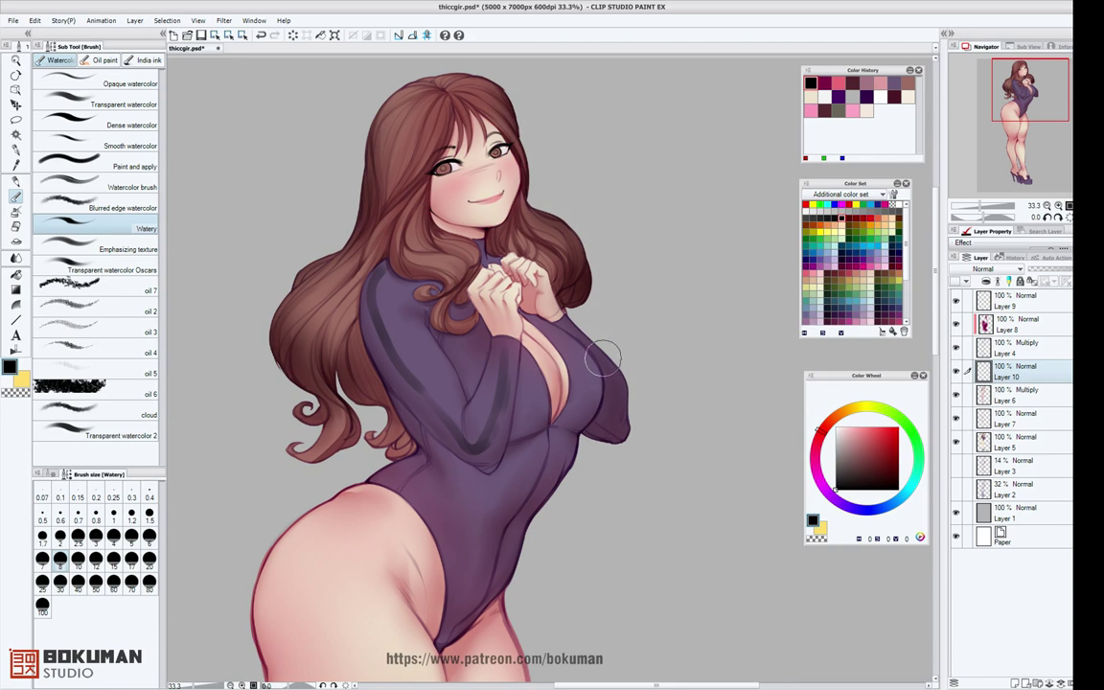
mouse_move(596, 352)
mouse_down()
mouse_move(620, 402)
mouse_move(626, 427)
mouse_move(617, 428)
mouse_up()
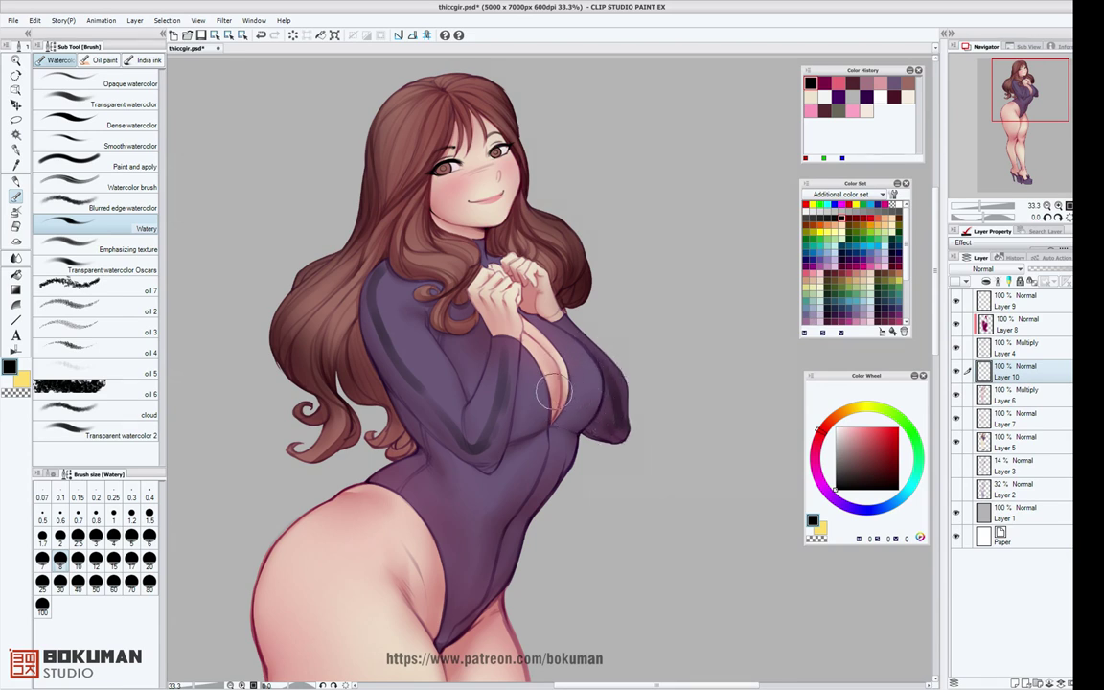
mouse_move(516, 409)
mouse_down()
mouse_move(544, 393)
mouse_move(585, 393)
mouse_up()
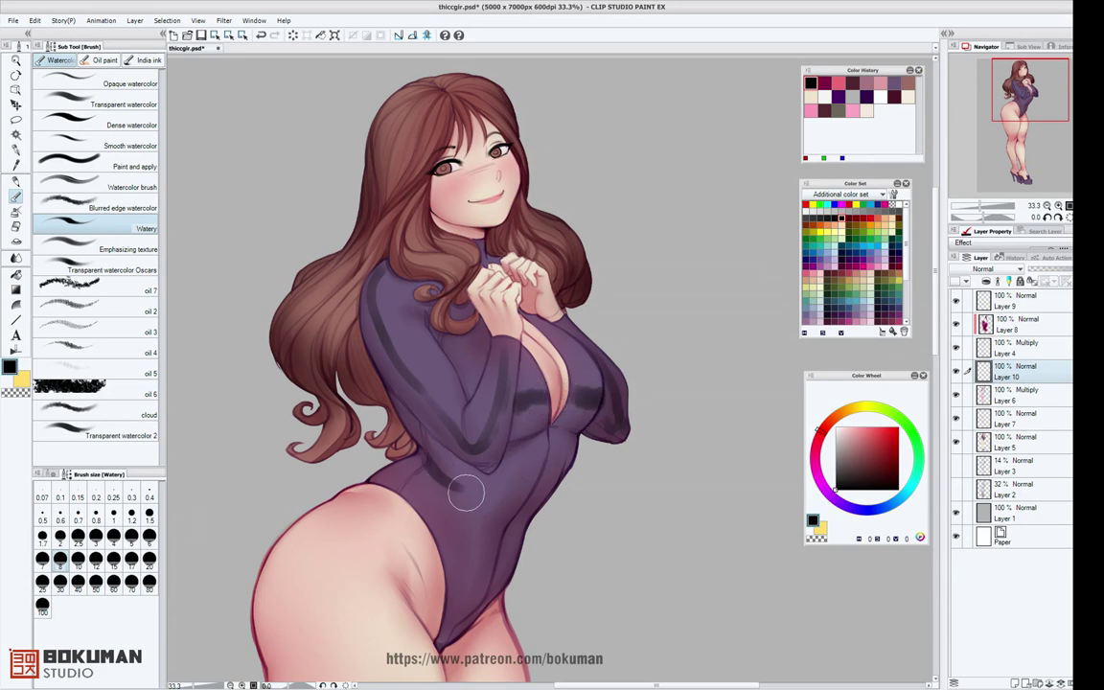
drag(444, 485, 398, 492)
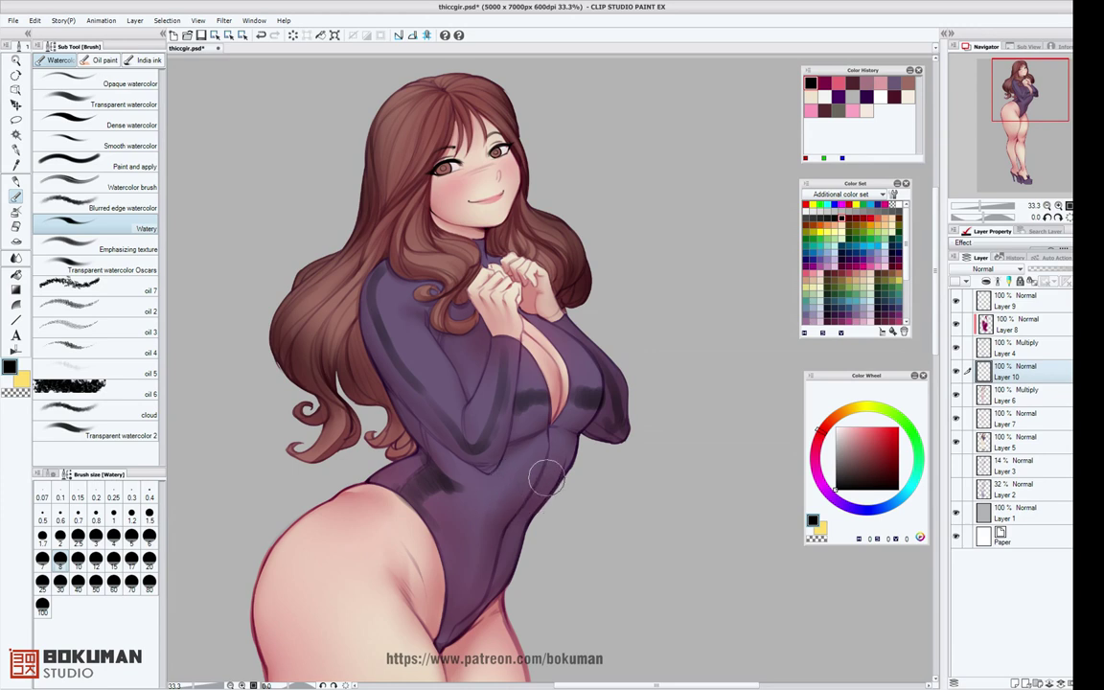
Blend the dark shading on the sleeves, bust and waist into the bodysuit with the Smooth watercolor brush.
click(86, 142)
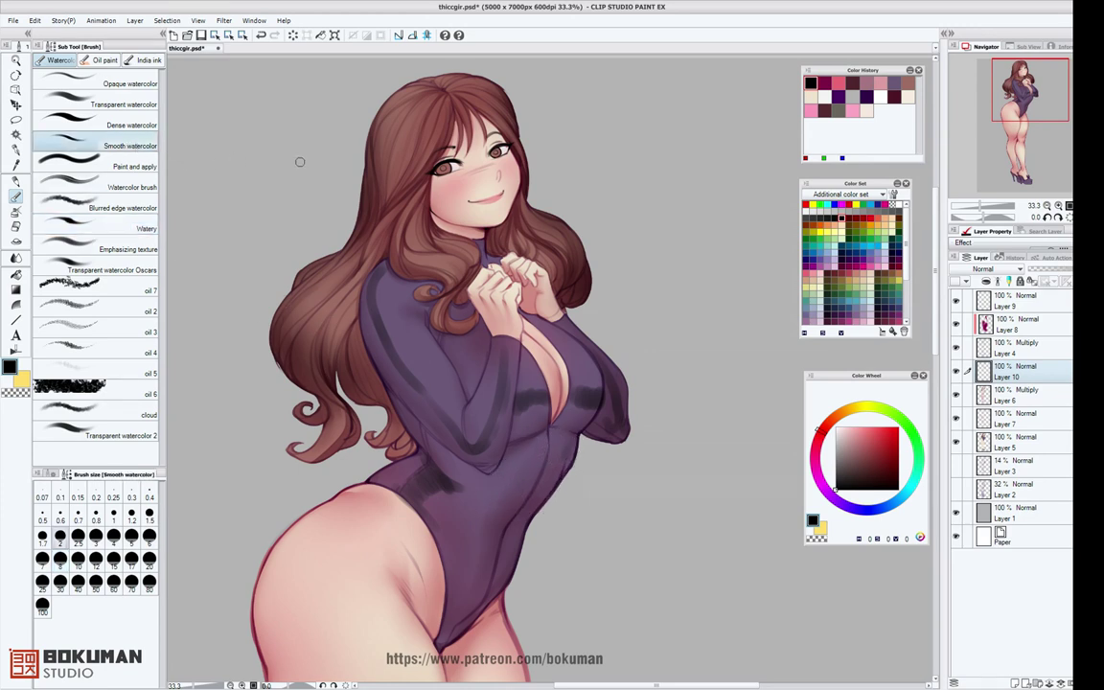
mouse_move(379, 290)
mouse_down()
mouse_move(418, 383)
mouse_move(393, 353)
mouse_move(433, 409)
mouse_up()
mouse_move(380, 326)
mouse_down()
mouse_move(384, 350)
mouse_move(474, 451)
mouse_move(498, 359)
mouse_move(512, 346)
mouse_up()
mouse_move(491, 441)
mouse_down()
mouse_move(392, 478)
mouse_move(421, 511)
mouse_move(399, 516)
mouse_move(409, 510)
mouse_move(393, 499)
mouse_move(432, 523)
mouse_move(459, 487)
mouse_move(461, 511)
mouse_move(438, 456)
mouse_move(452, 497)
mouse_move(432, 498)
mouse_move(435, 518)
mouse_move(455, 511)
mouse_move(512, 412)
mouse_move(540, 413)
mouse_move(525, 417)
mouse_move(580, 386)
mouse_move(572, 410)
mouse_move(596, 380)
mouse_move(594, 411)
mouse_move(598, 369)
mouse_move(607, 422)
mouse_move(619, 426)
mouse_move(606, 376)
mouse_move(613, 432)
mouse_move(566, 452)
mouse_move(565, 437)
mouse_move(553, 473)
mouse_up()
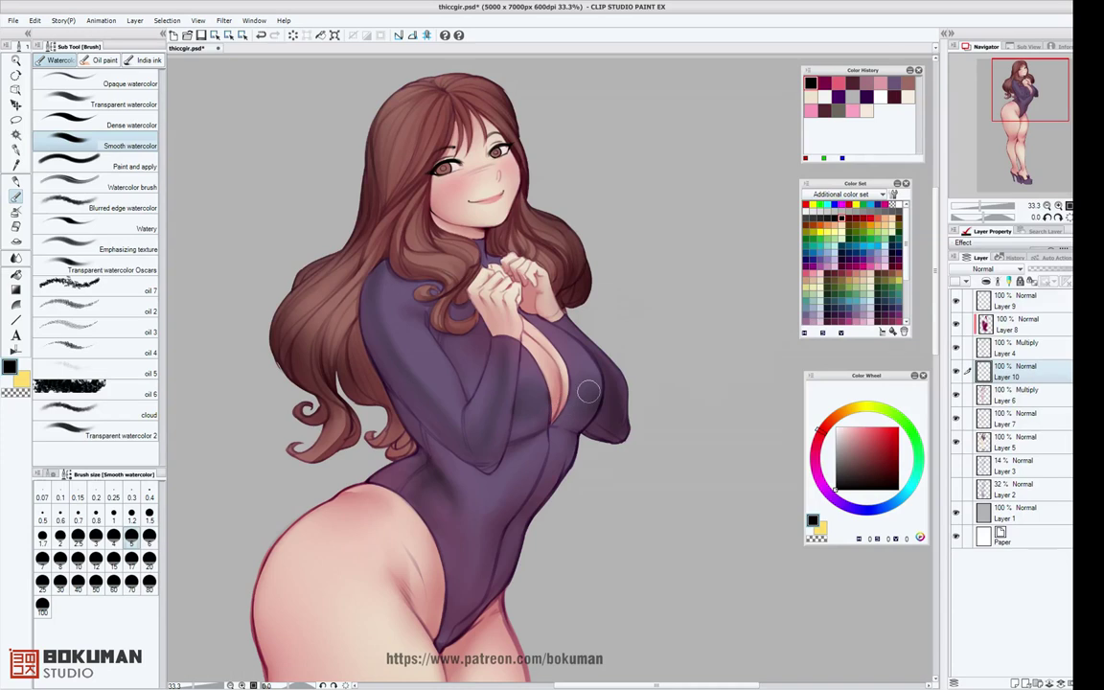
Ink the hair edge framing the face in black on Layer 9 with the Watery brush at size 1.2.
click(983, 302)
drag(621, 295, 645, 291)
drag(585, 178, 605, 364)
click(105, 229)
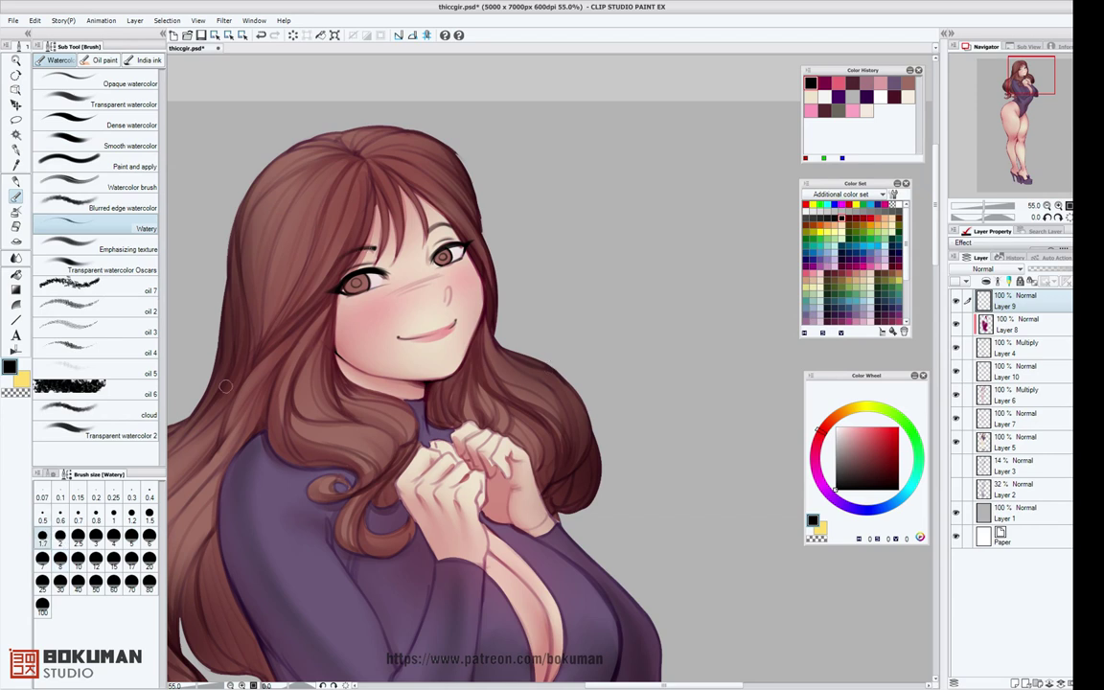
click(131, 514)
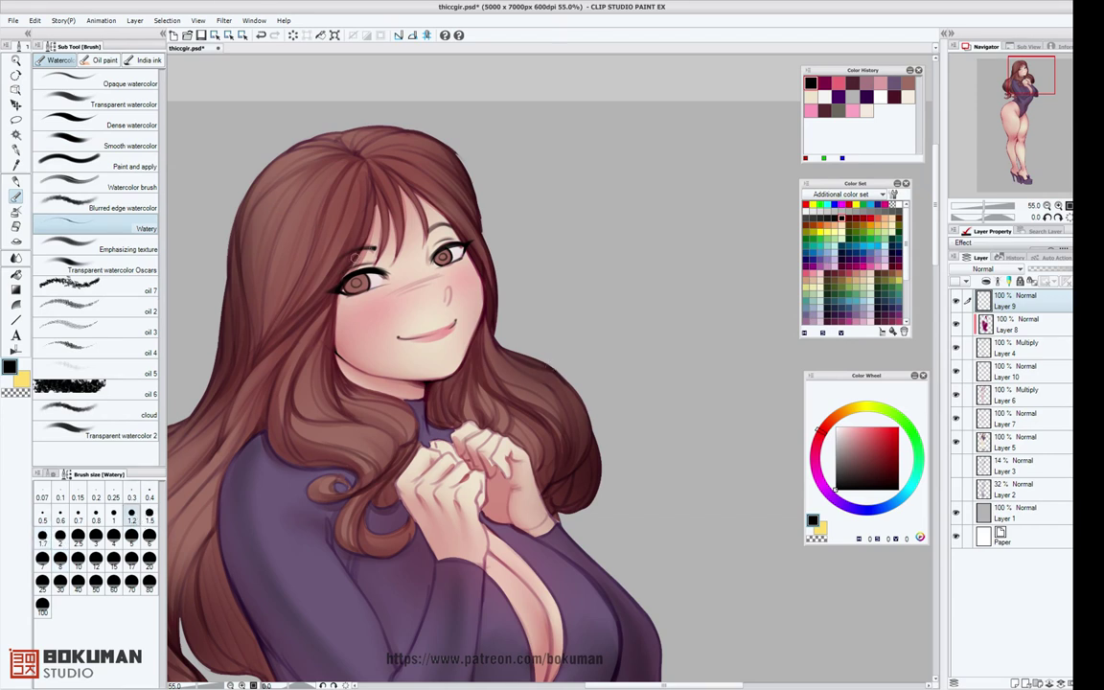
drag(340, 288, 338, 353)
Add a new layer above Layer 9 and ink the contours around the hands in black at size 0.8.
key(ctrl+shift+n)
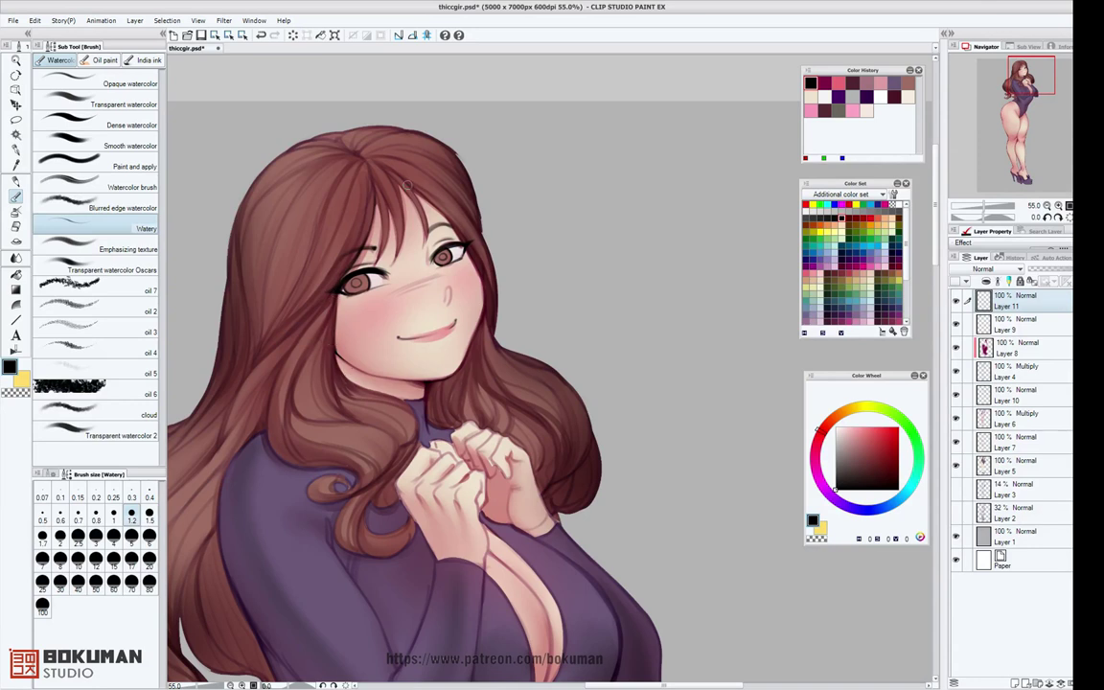
click(96, 517)
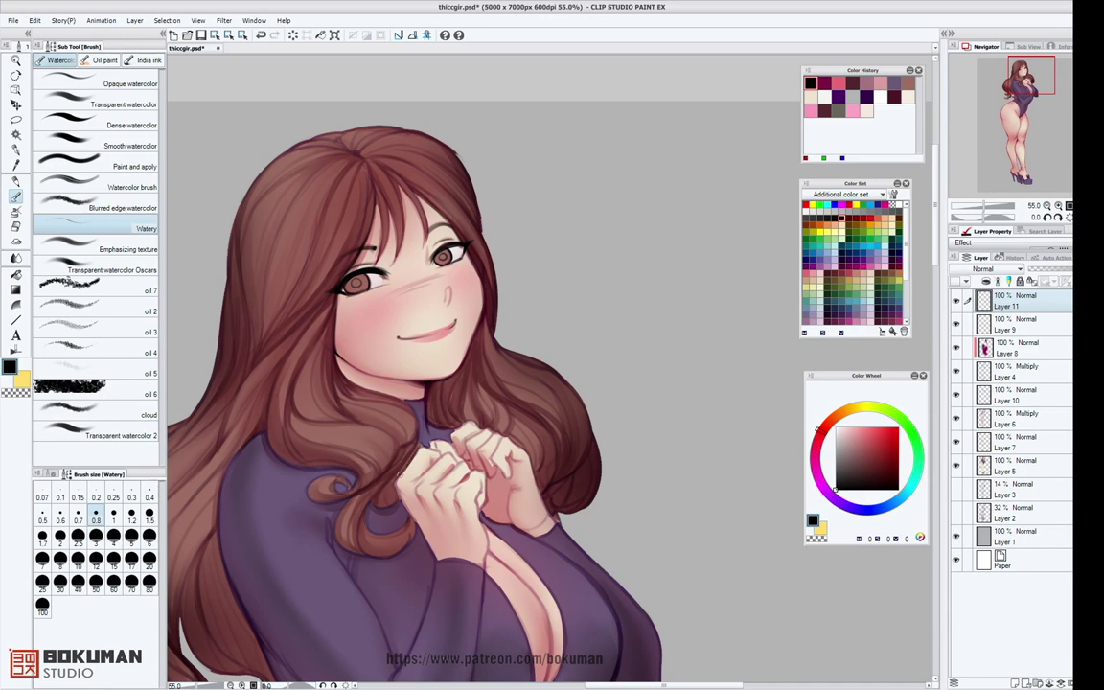
drag(400, 496, 418, 525)
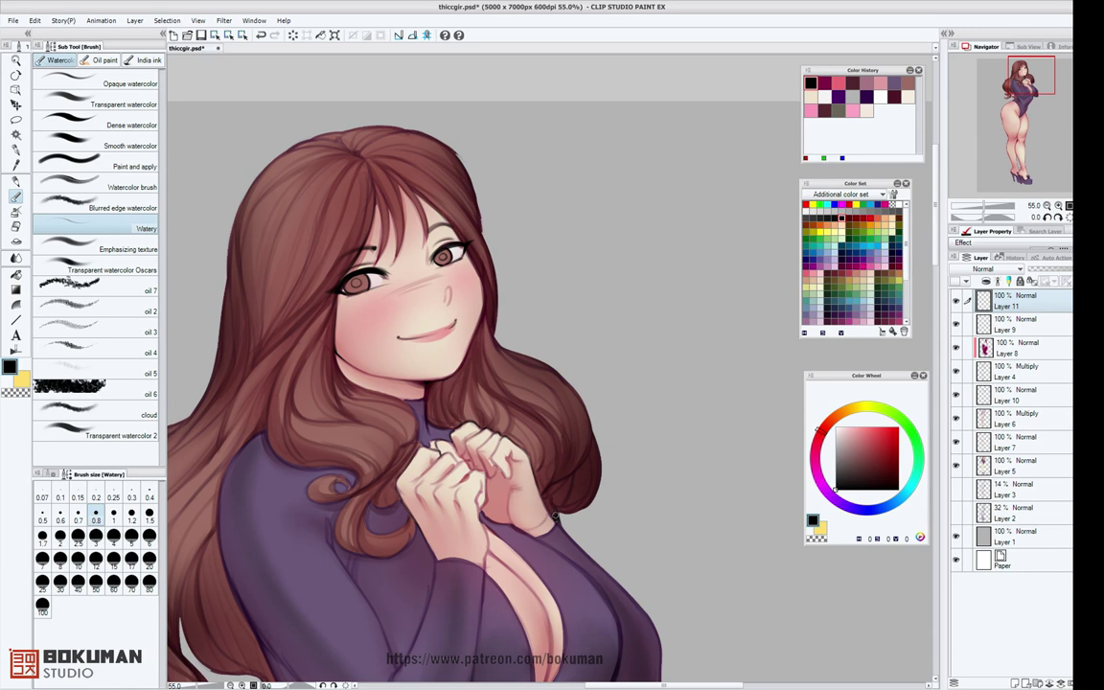
Sample the dark brown of the hair and draw loose strands along the outer edge of the shorter hair side.
alt+click(602, 479)
mouse_move(482, 246)
mouse_down()
mouse_move(501, 299)
mouse_move(498, 338)
mouse_up()
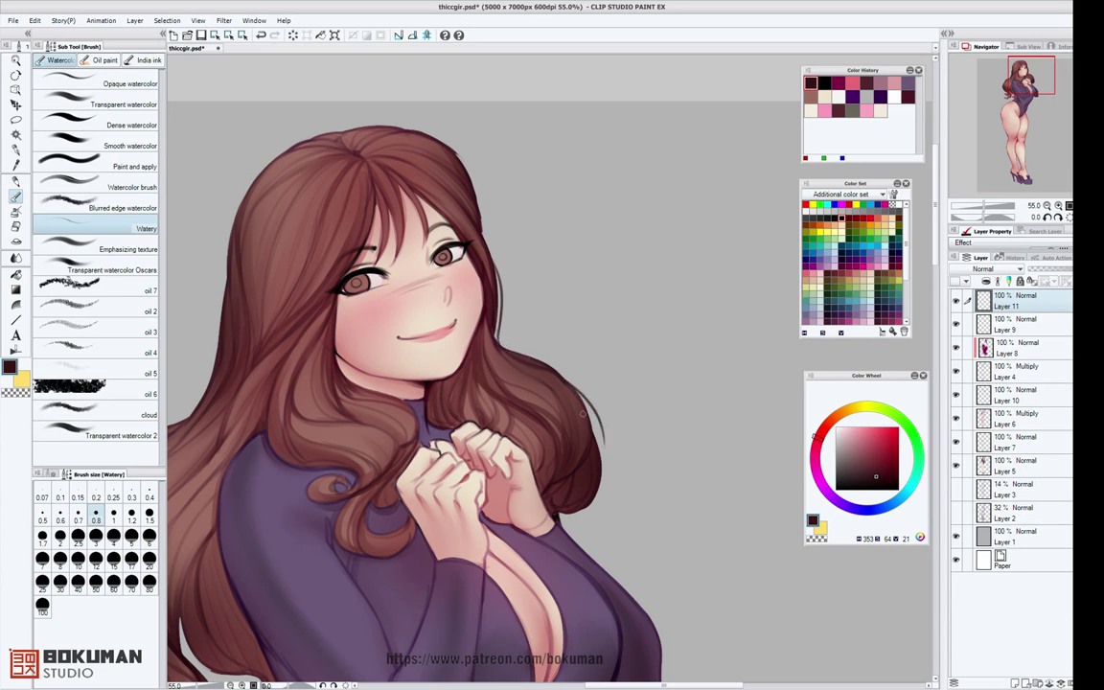
drag(593, 405, 568, 518)
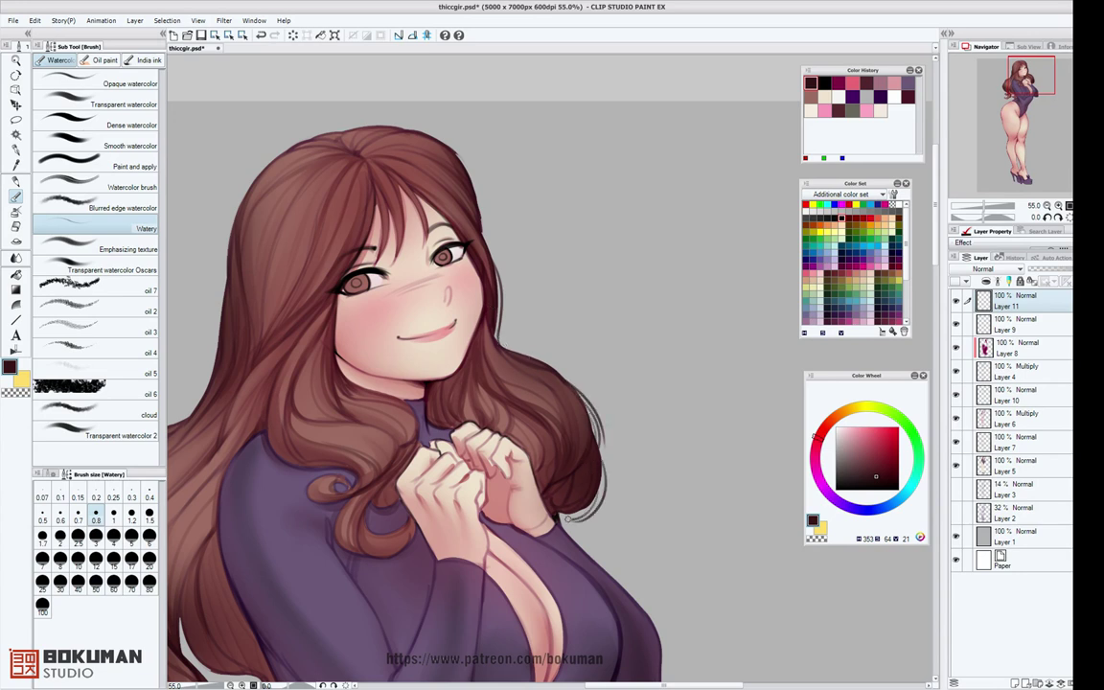
Sample a reddish brown from the hair and draw flyaway strands along the long hair's outer edge and lower curls.
drag(401, 418, 649, 340)
alt+click(472, 245)
drag(475, 185, 454, 272)
mouse_move(468, 221)
mouse_down()
mouse_move(436, 324)
mouse_move(376, 354)
mouse_move(326, 451)
mouse_move(320, 484)
mouse_move(349, 551)
mouse_up()
drag(320, 513, 364, 563)
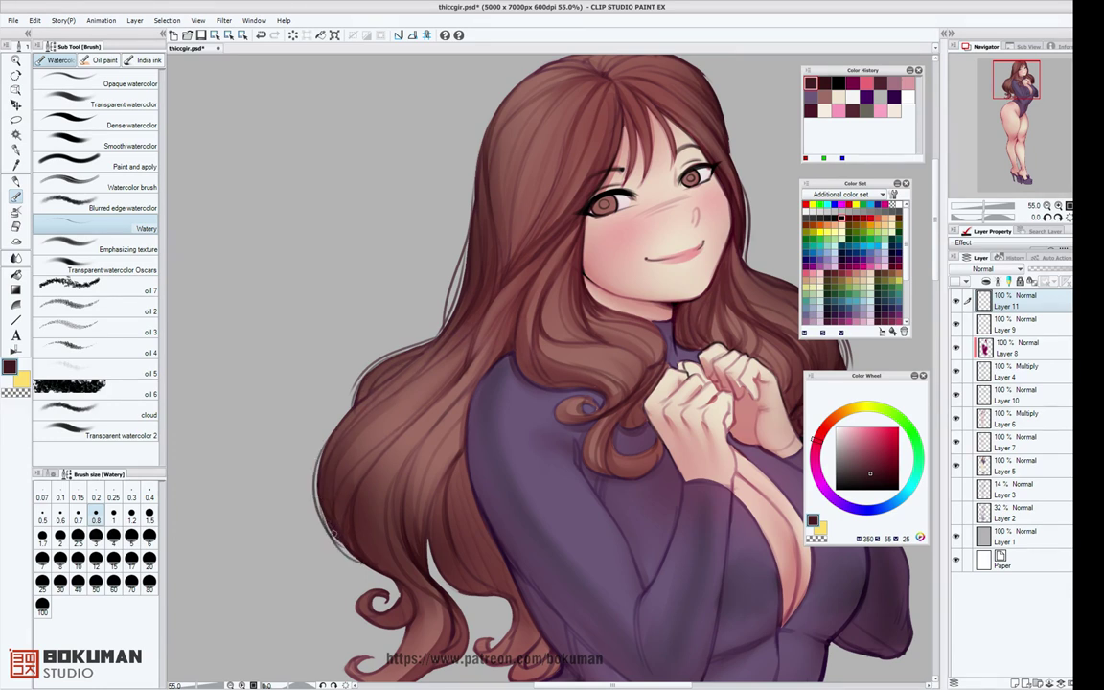
drag(390, 485, 377, 335)
drag(452, 468, 437, 519)
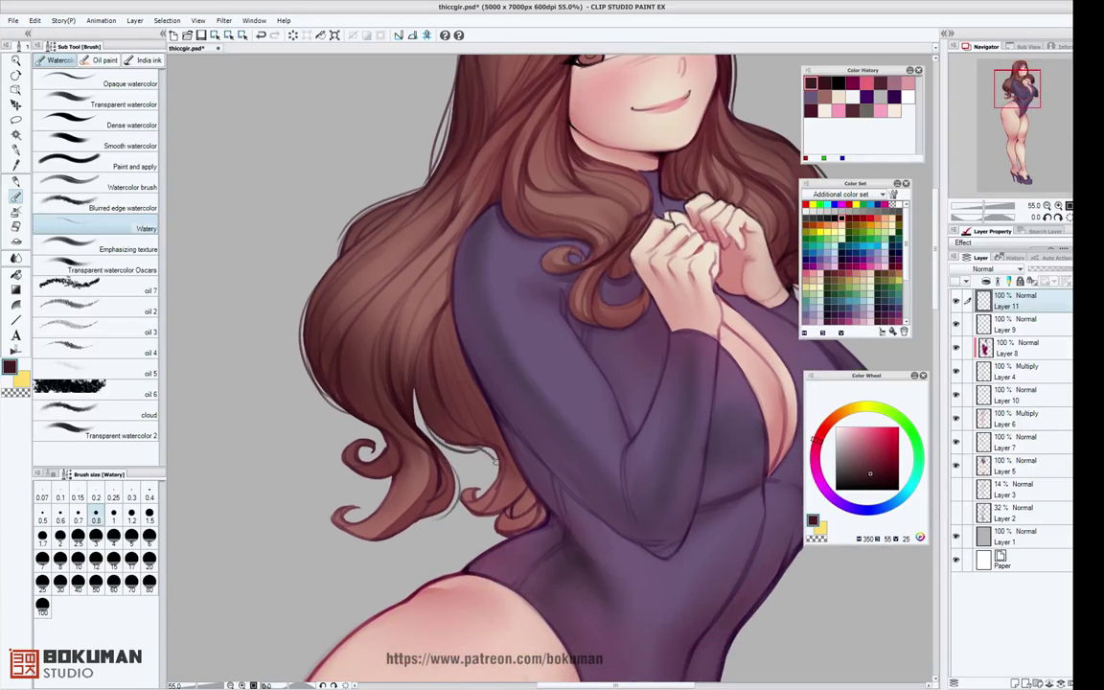
Switch back to black and ink the hair over the shoulder and the sleeve crease near the armpit at size 0.8.
drag(556, 360, 411, 483)
drag(533, 384, 523, 487)
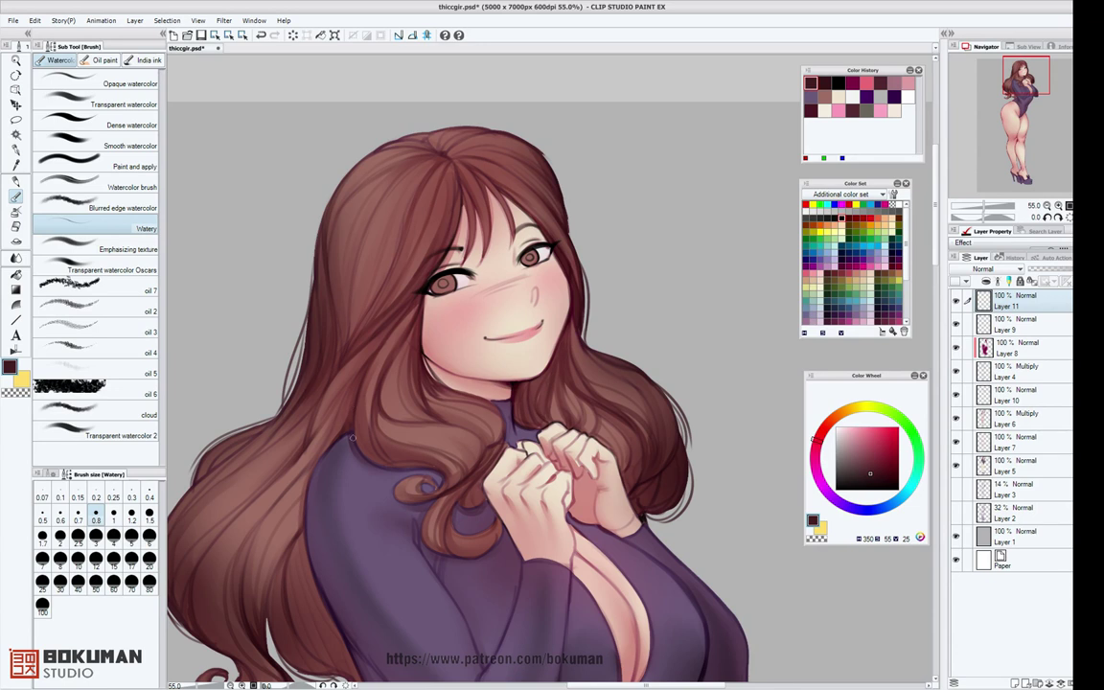
click(839, 83)
drag(354, 407, 352, 425)
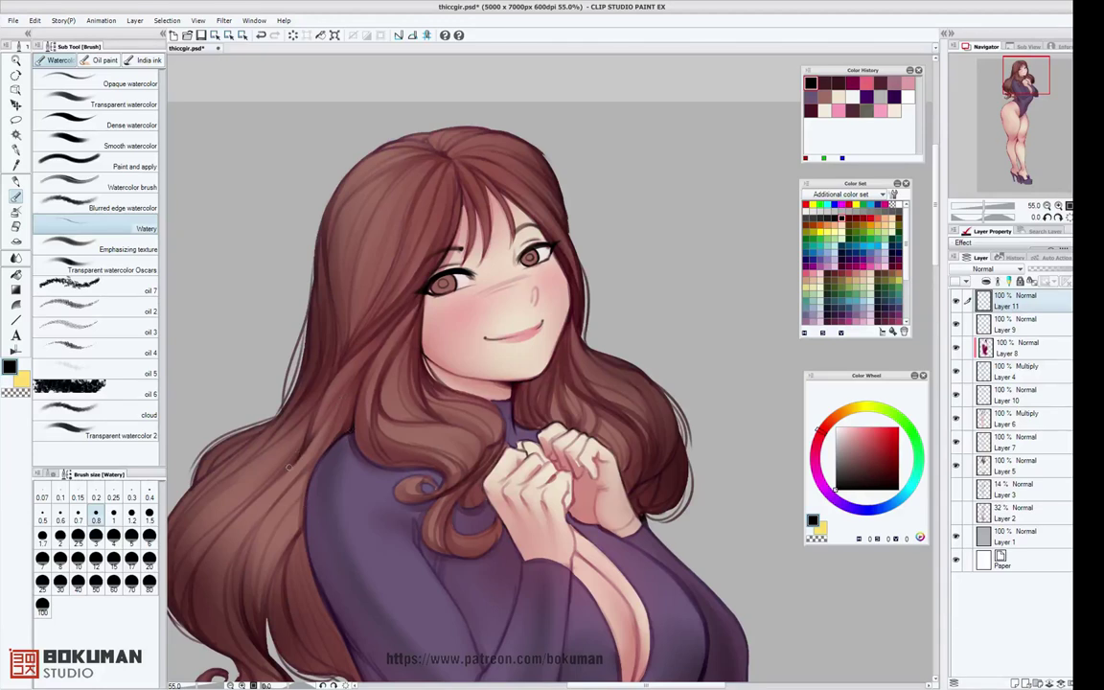
drag(357, 407, 421, 265)
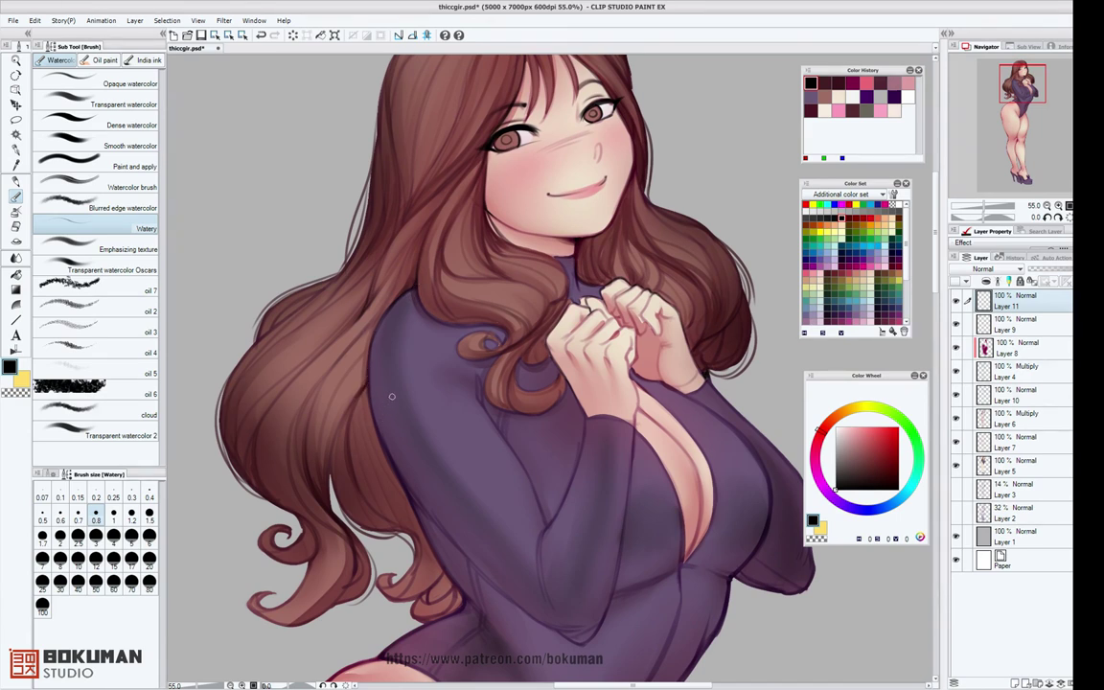
drag(645, 263, 614, 284)
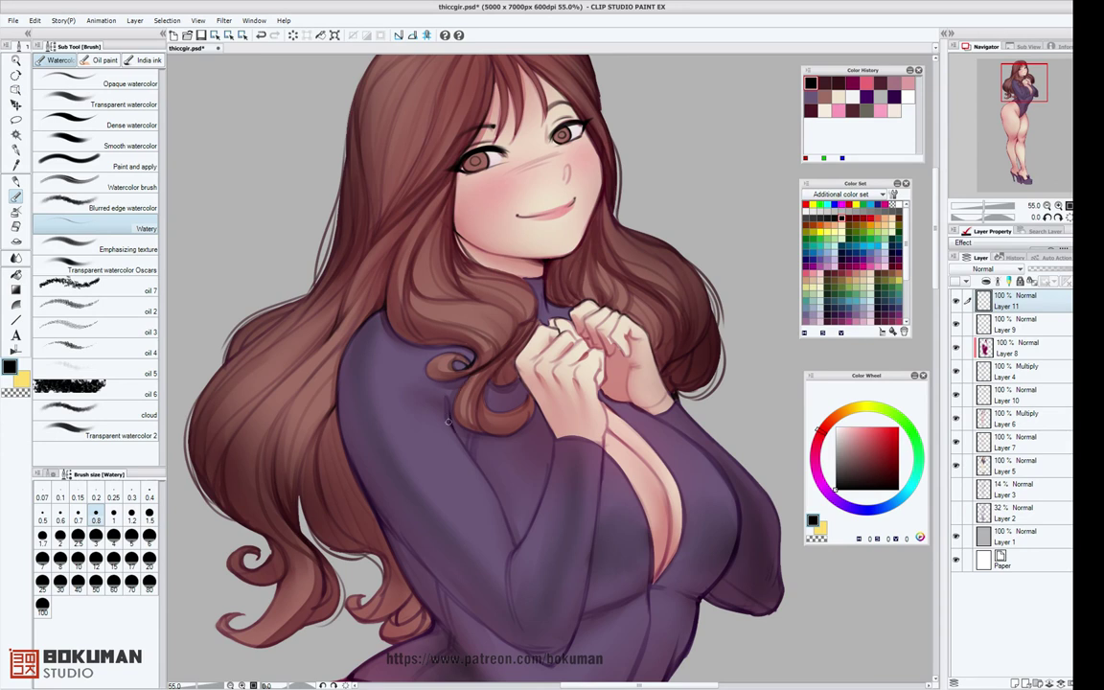
Ink the sleeve outlines, the fold under the bust and the neckline edges in black at size 0.8.
drag(553, 479, 523, 334)
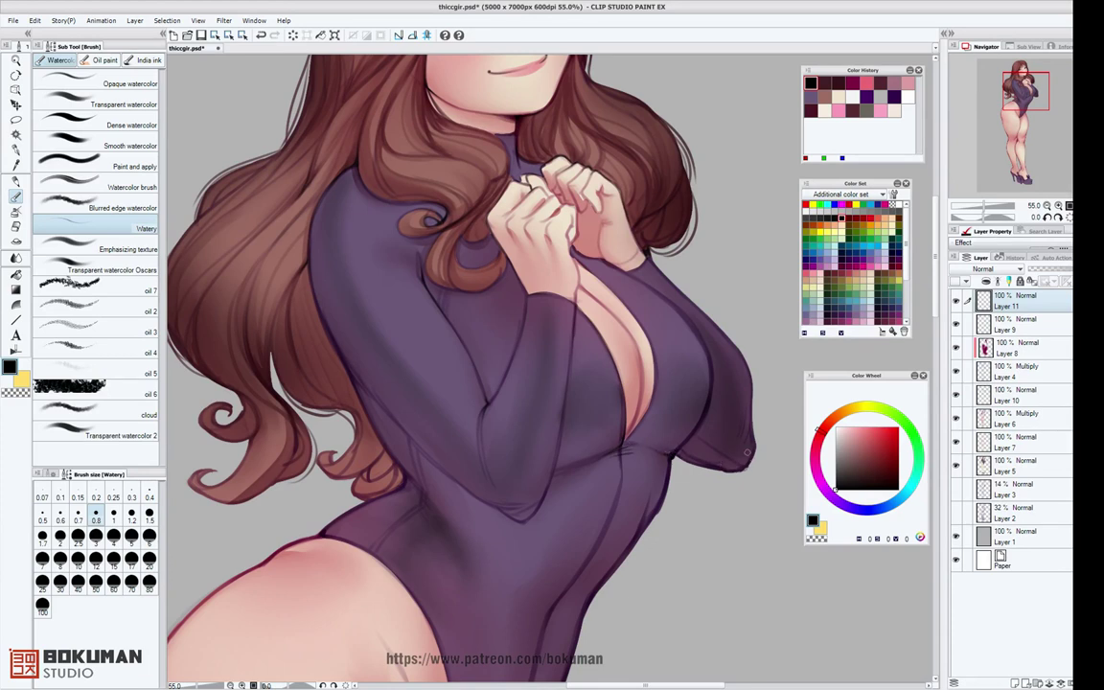
drag(599, 461, 550, 495)
scroll(664, 369, down, 5)
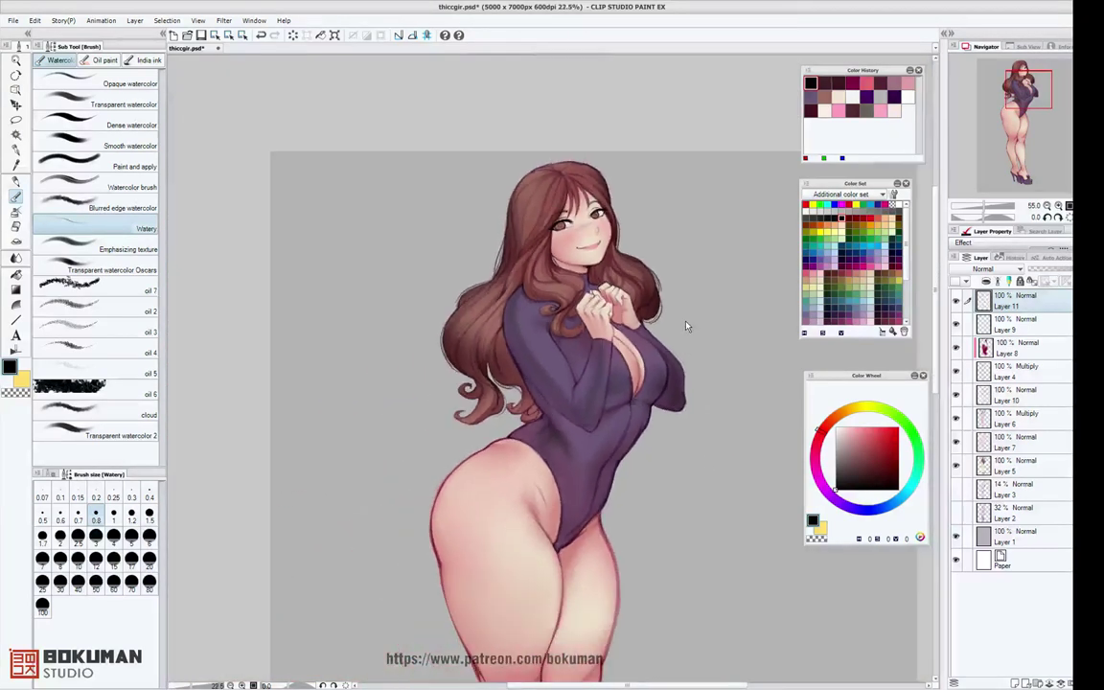
scroll(691, 356, up, 4)
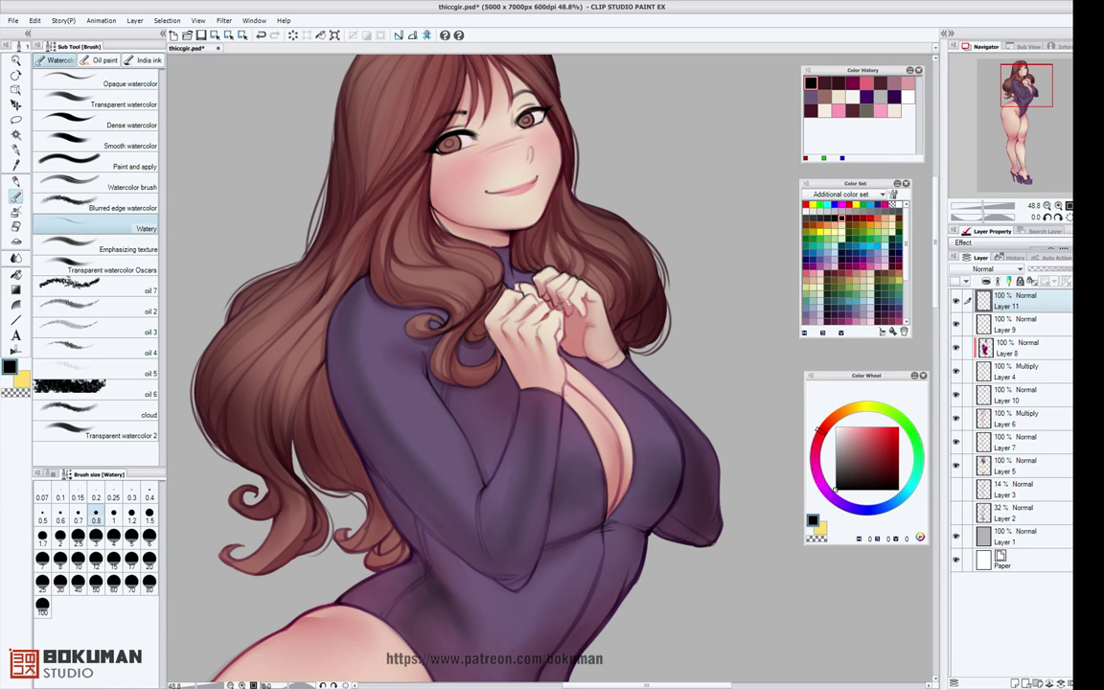
drag(563, 313, 561, 388)
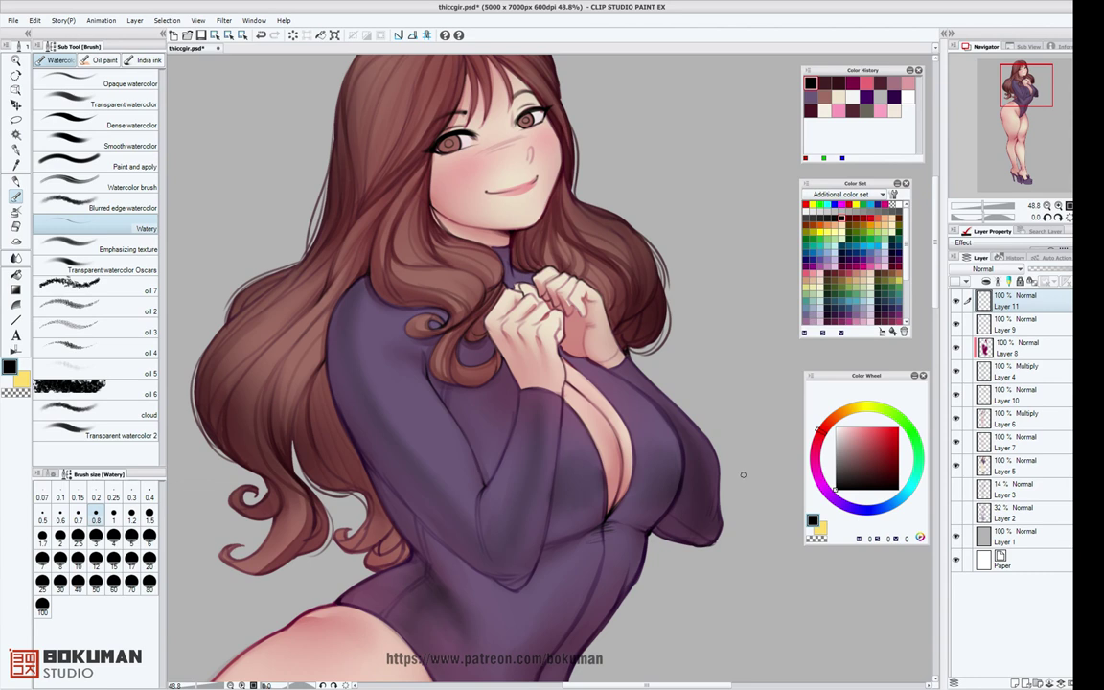
Strengthen the bodysuit's outline under the bust, along the waist and around the leg opening in black at size 1.2.
scroll(698, 315, down, 2)
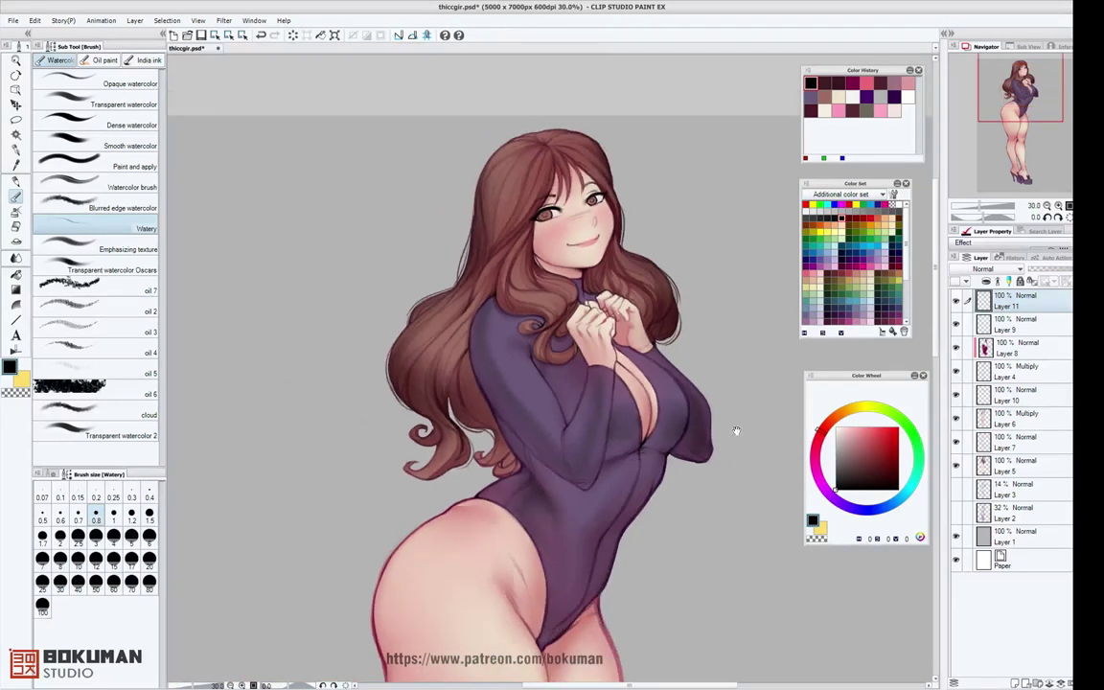
drag(732, 428, 563, 383)
scroll(594, 384, up, 2)
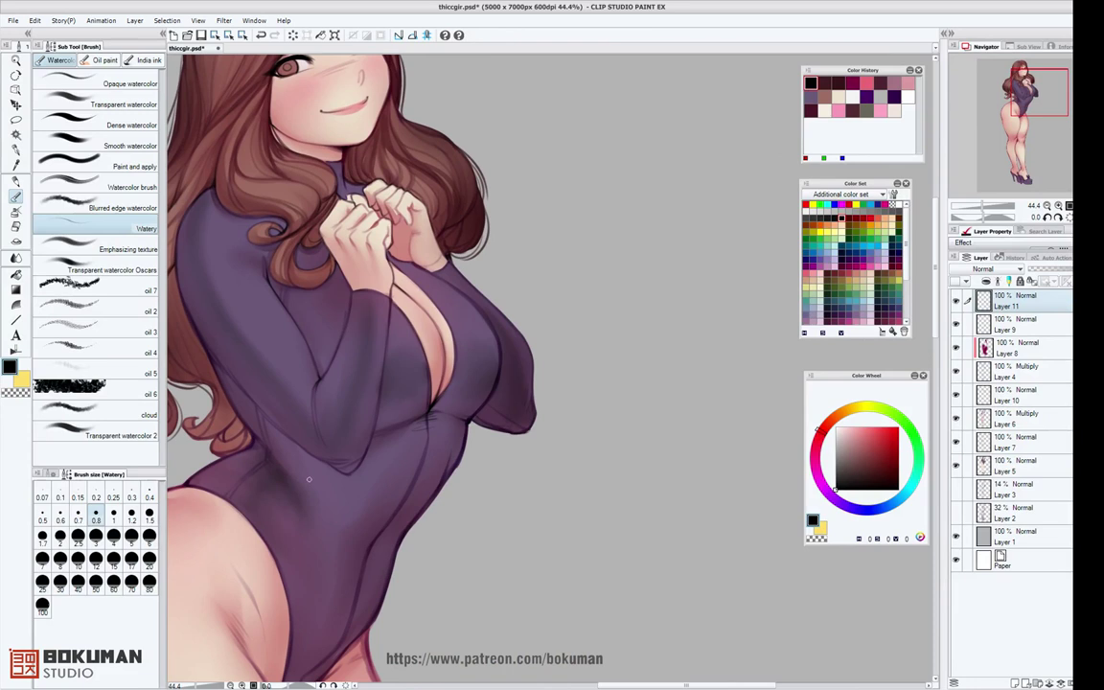
click(132, 515)
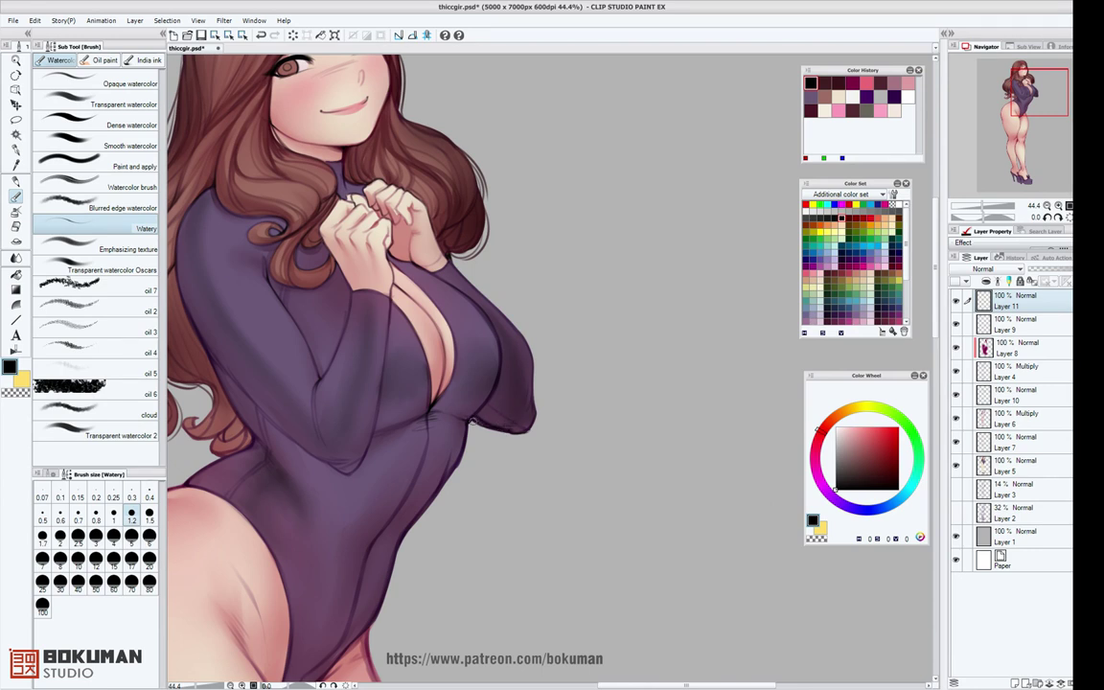
drag(324, 431, 645, 299)
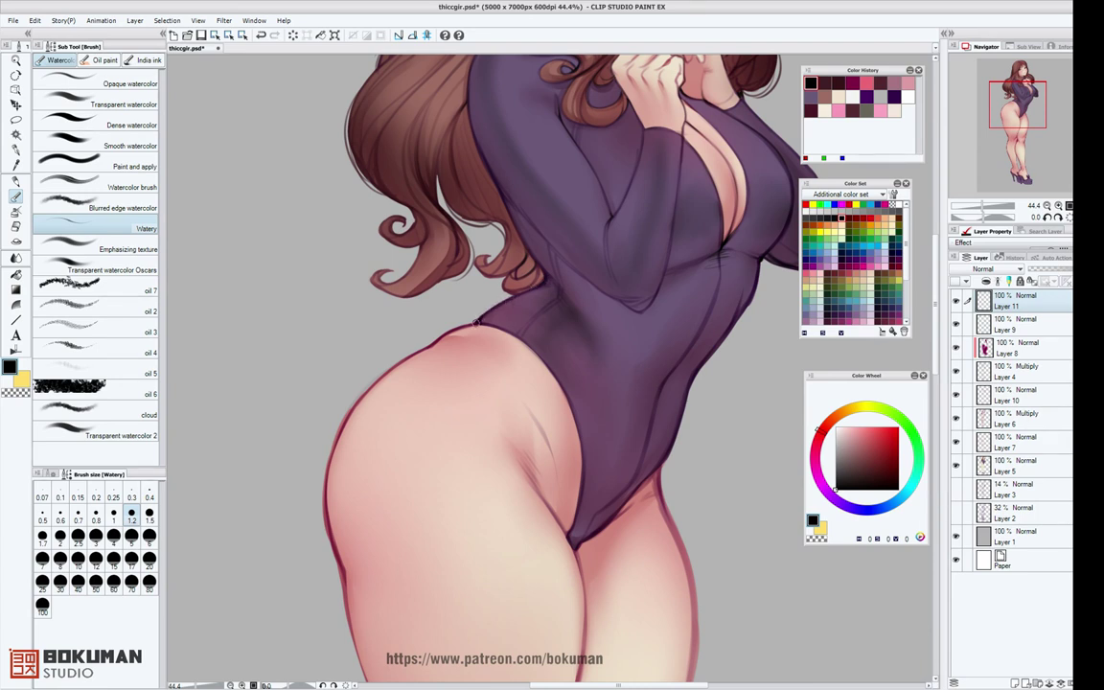
Ink the hip crease, the line between the thighs and the knee contours in black at size 1.2.
drag(623, 413, 543, 256)
drag(495, 402, 506, 470)
drag(475, 360, 504, 419)
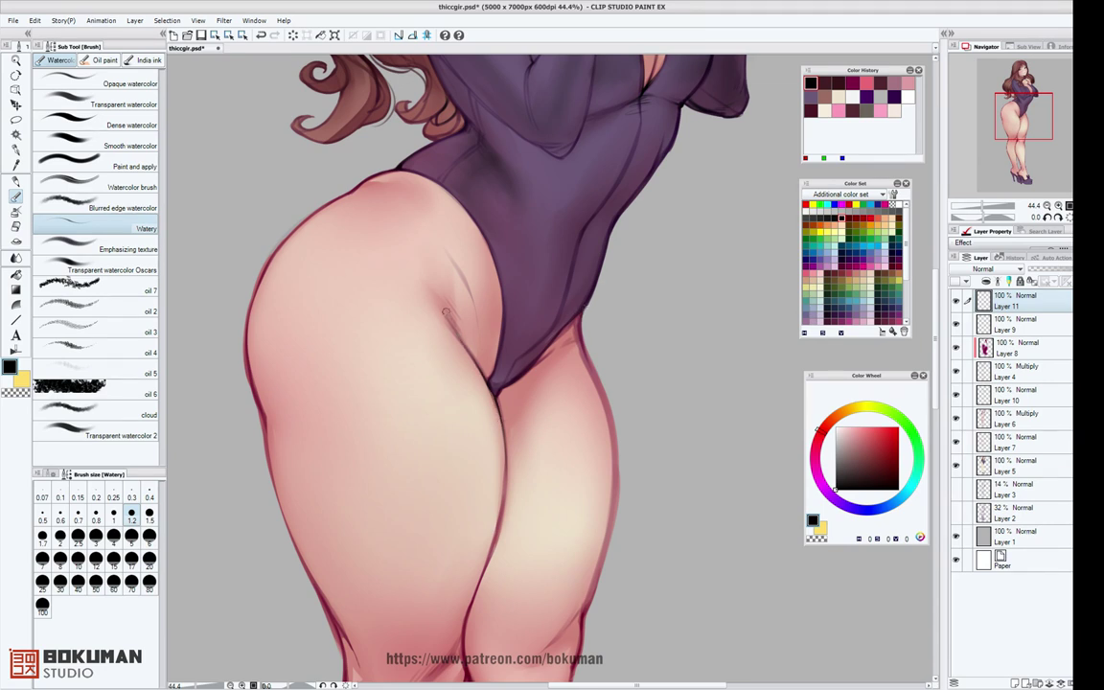
scroll(446, 298, down, 5)
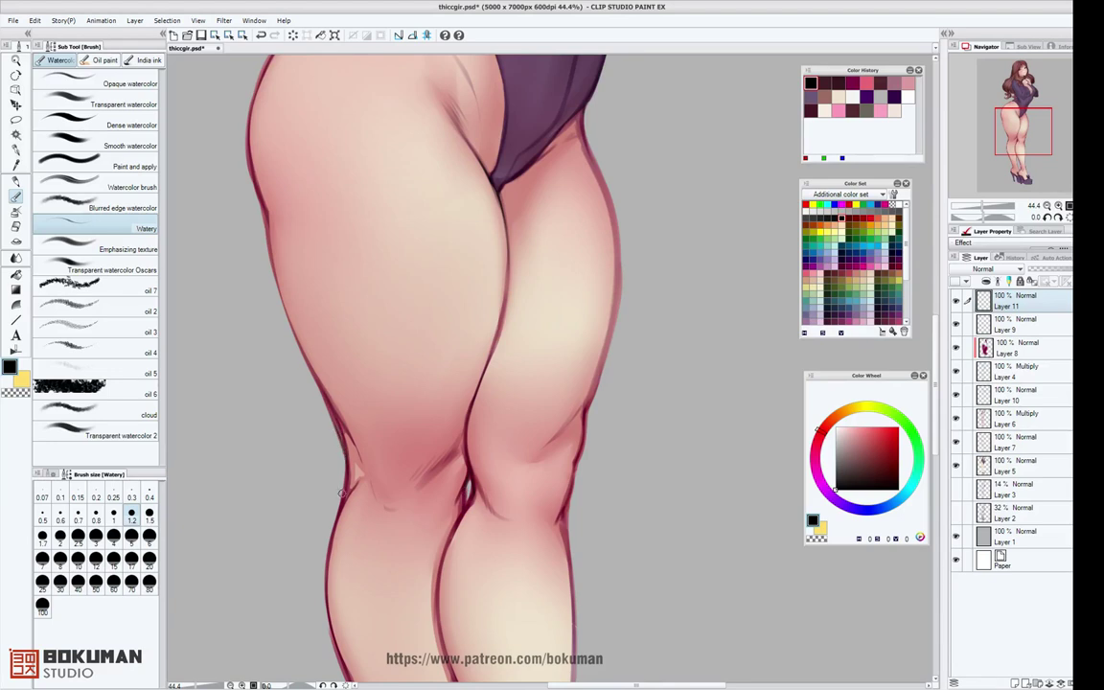
Draw fine dark brown strands in the bangs and ink black strands from the parting down the long hair at size 1.2.
scroll(661, 318, down, 4)
drag(694, 389, 556, 477)
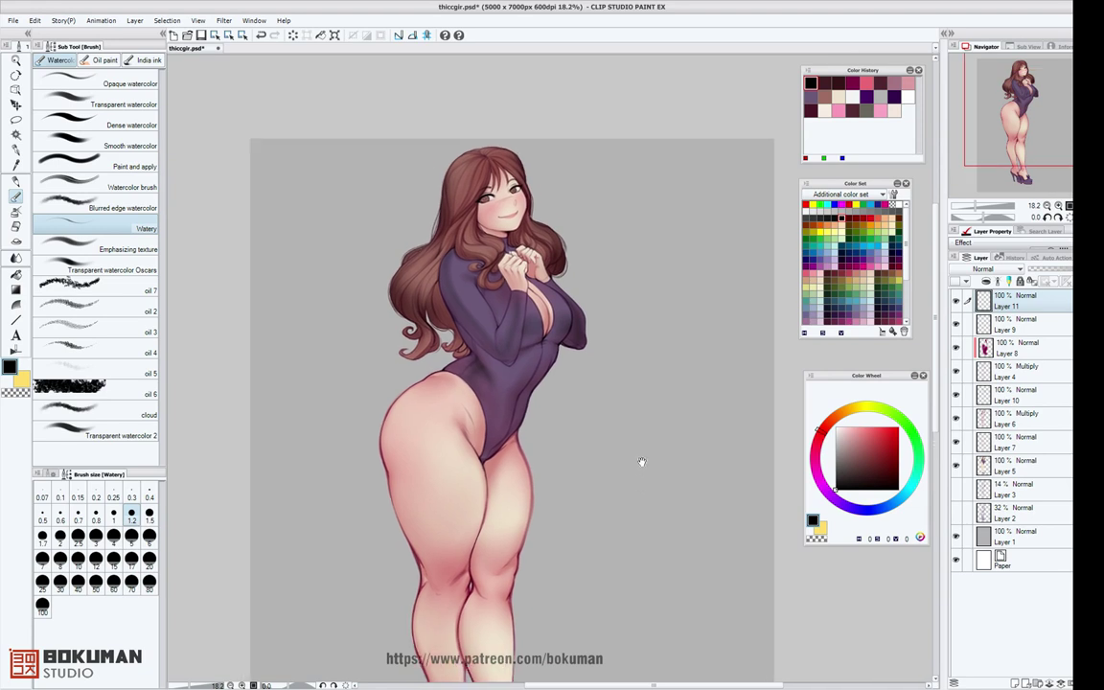
scroll(577, 400, up, 2)
drag(599, 206, 679, 380)
scroll(608, 294, up, 3)
scroll(500, 381, up, 1)
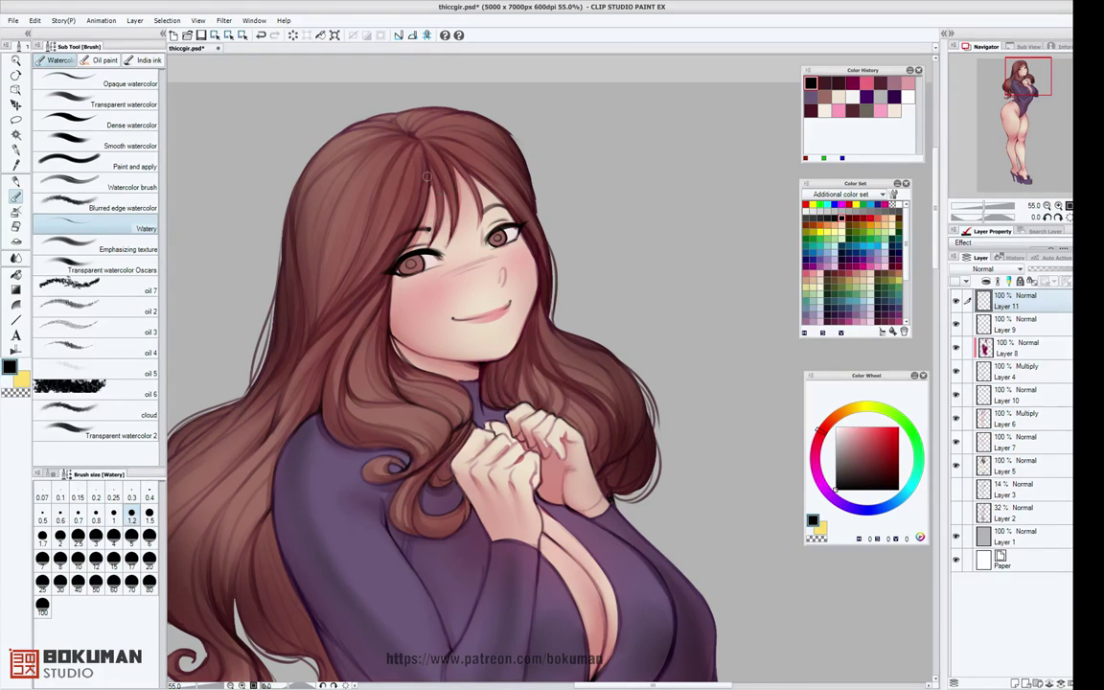
drag(431, 182, 412, 240)
drag(449, 163, 466, 219)
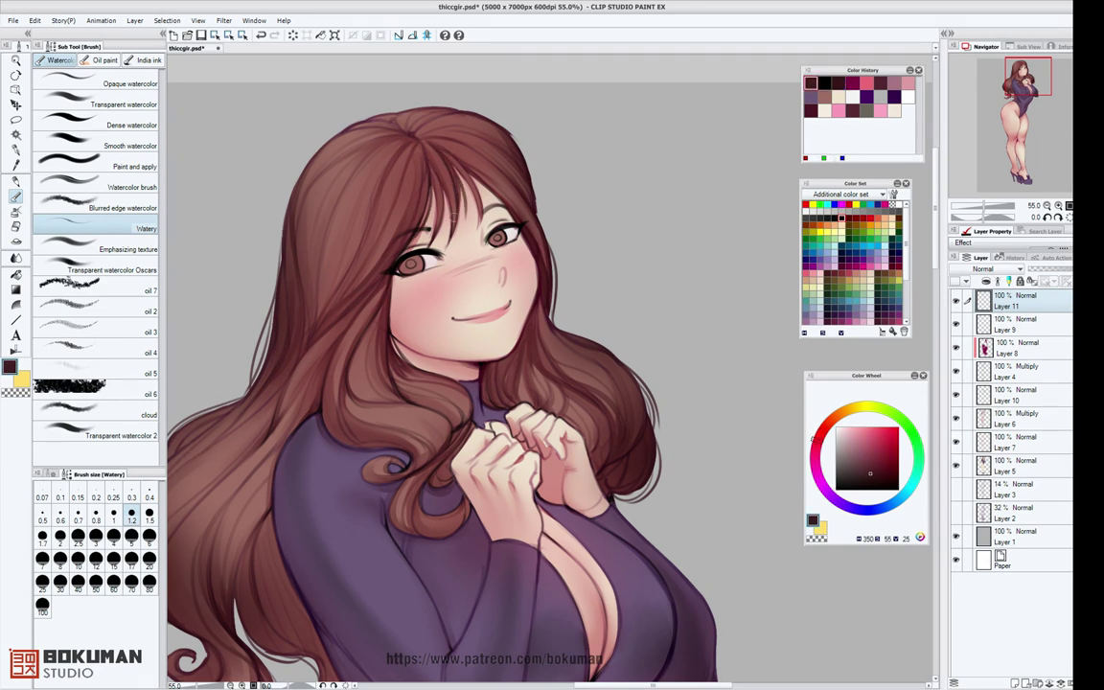
drag(473, 177, 485, 213)
click(824, 82)
mouse_move(397, 143)
mouse_down()
mouse_move(358, 202)
mouse_move(320, 313)
mouse_up()
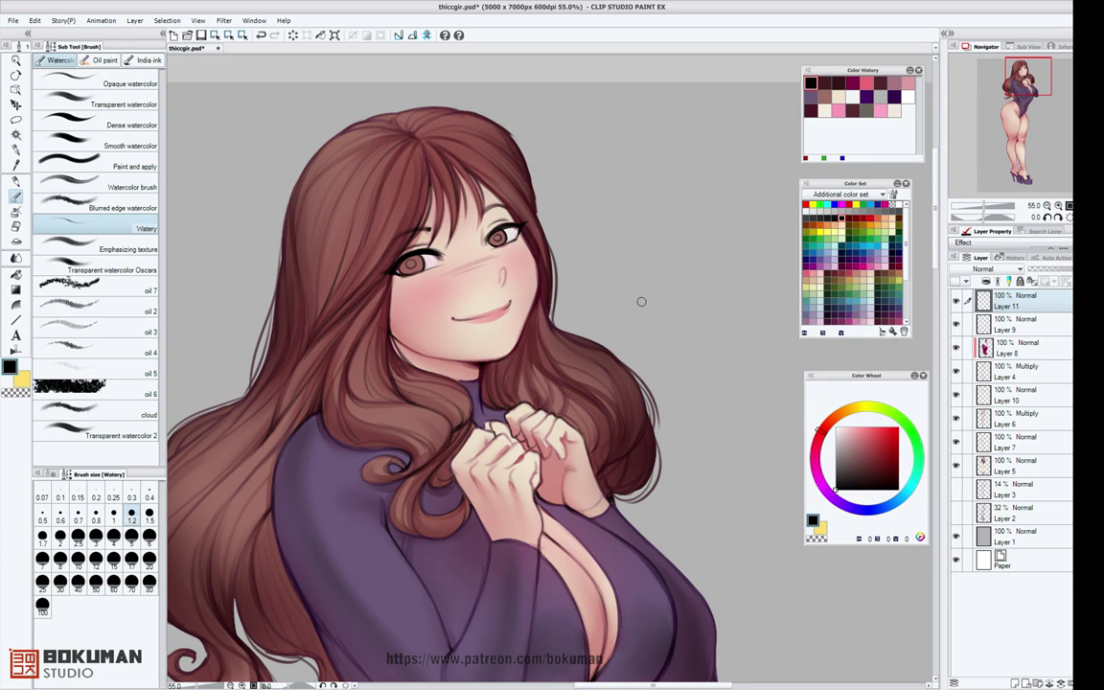
Examine the linework and shading across the whole figure, from the face down to the high heels and back up.
drag(445, 378, 589, 248)
scroll(721, 313, down, 3)
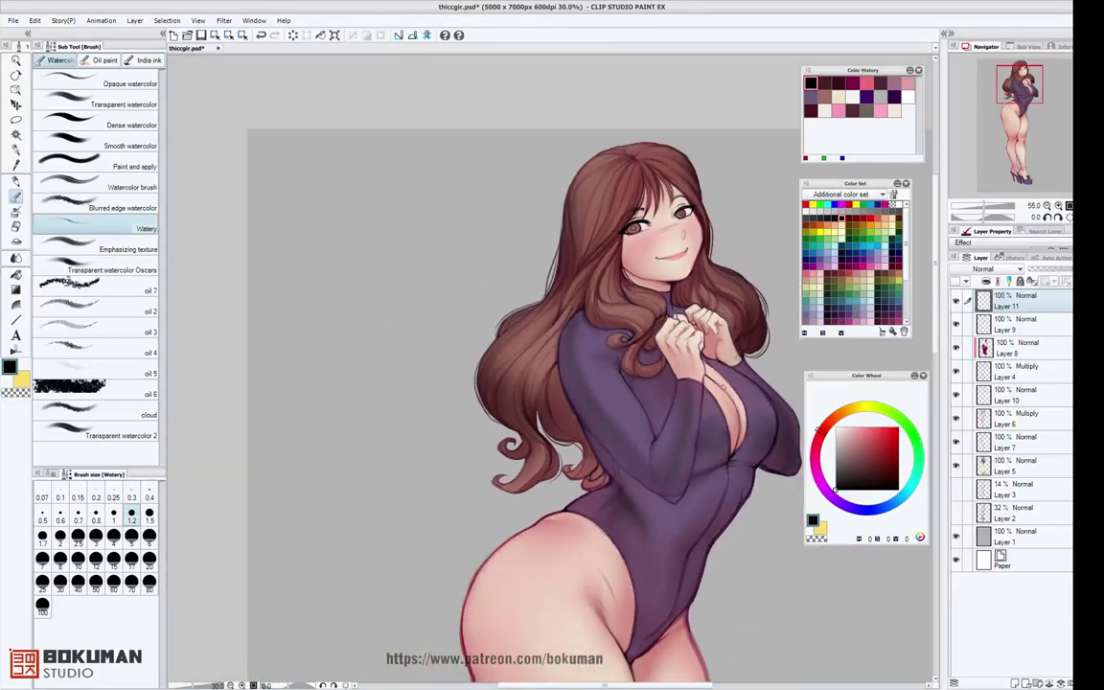
drag(721, 533, 596, 331)
scroll(596, 331, up, 1)
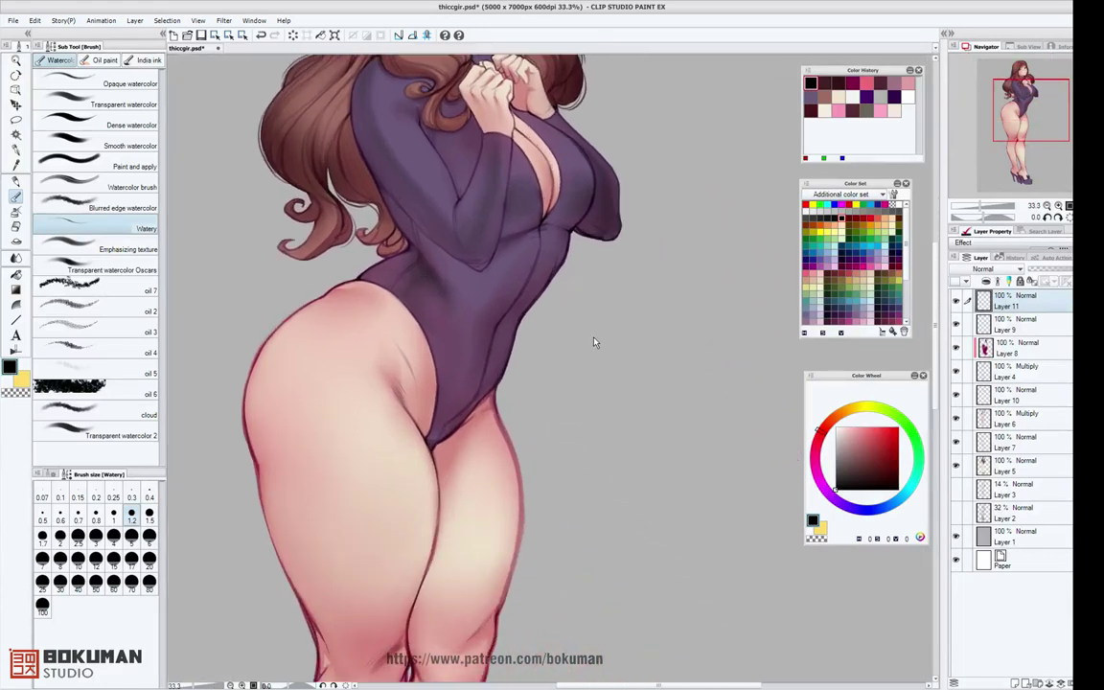
scroll(603, 346, down, 2)
drag(599, 348, 604, 165)
drag(609, 291, 611, 246)
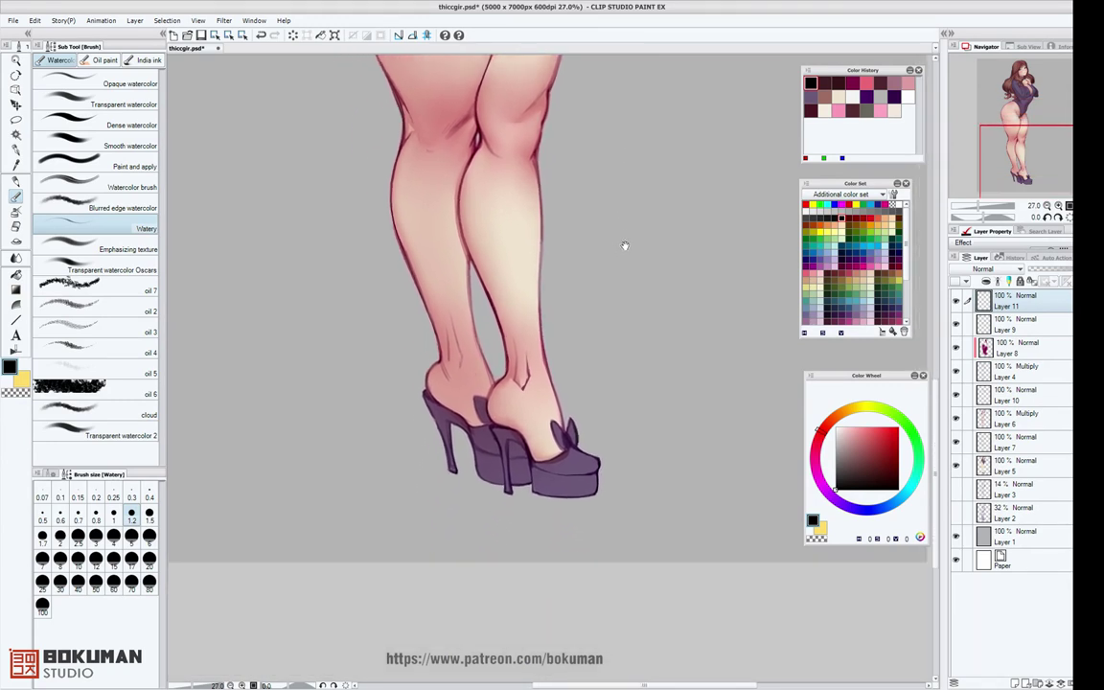
scroll(648, 326, up, 2)
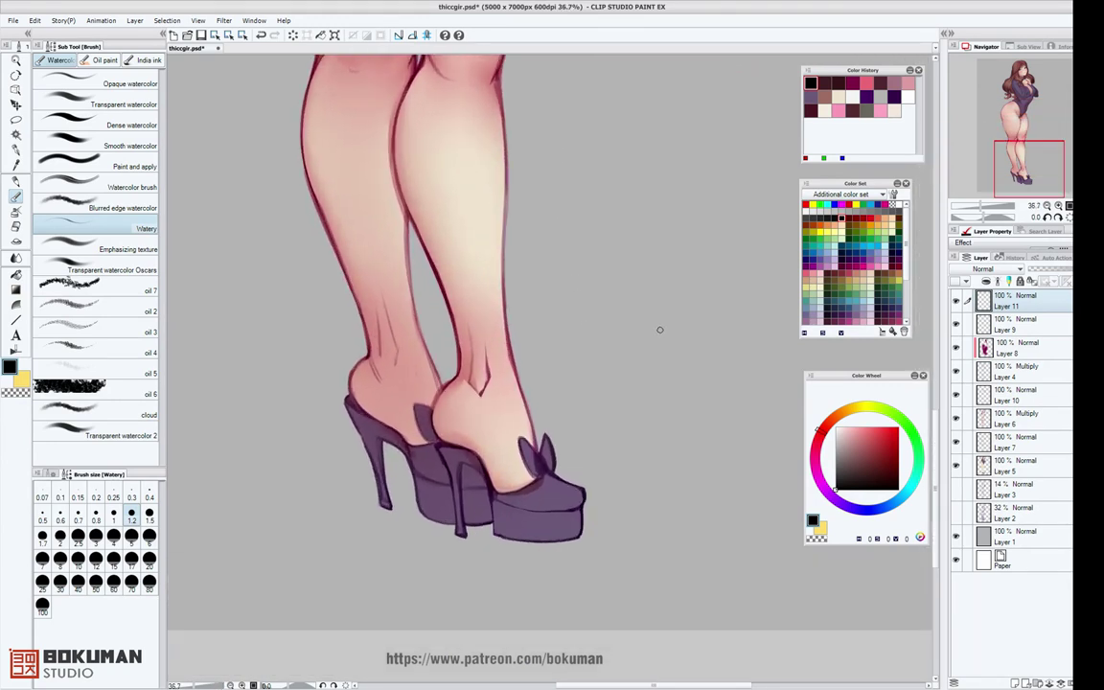
click(986, 420)
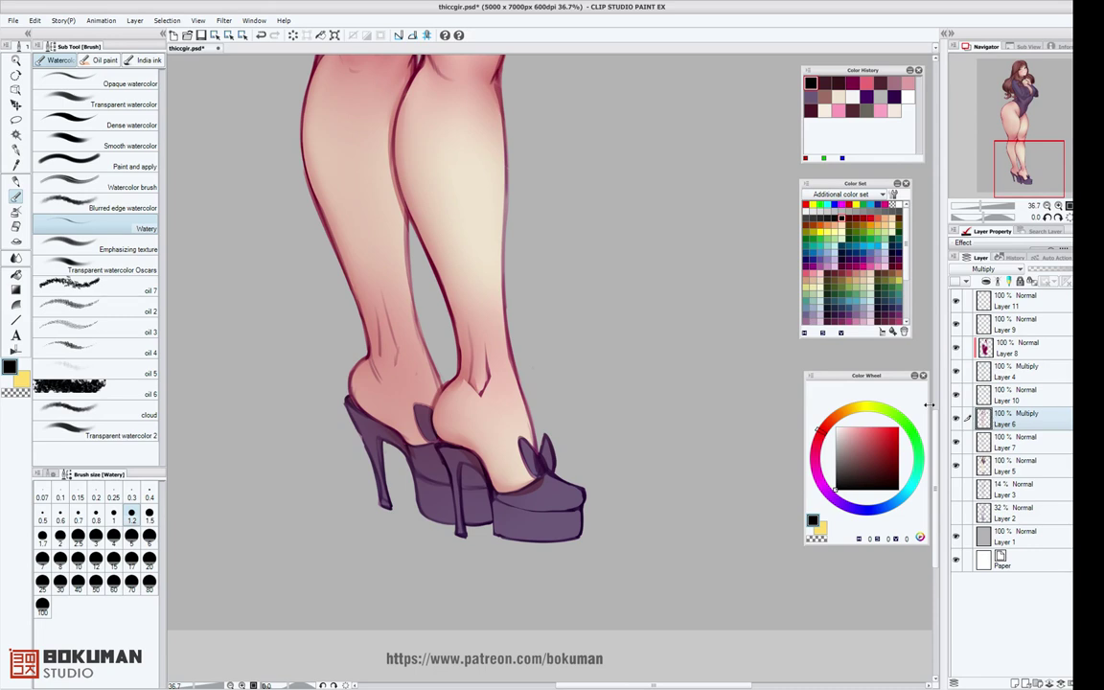
scroll(596, 361, up, 10)
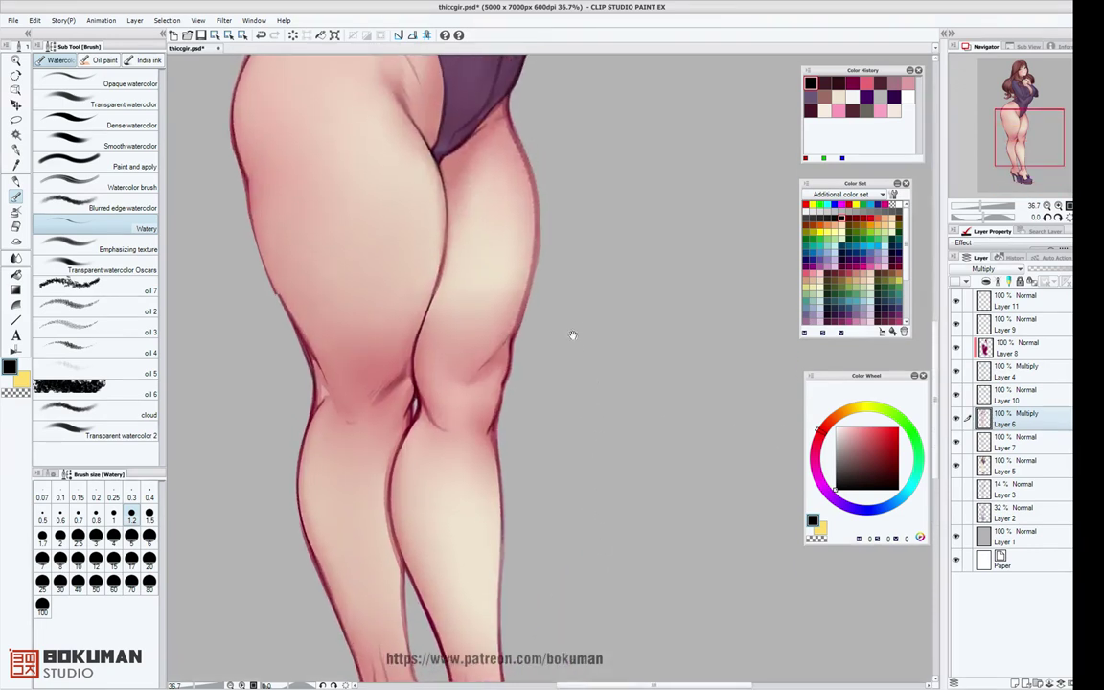
scroll(590, 394, up, 3)
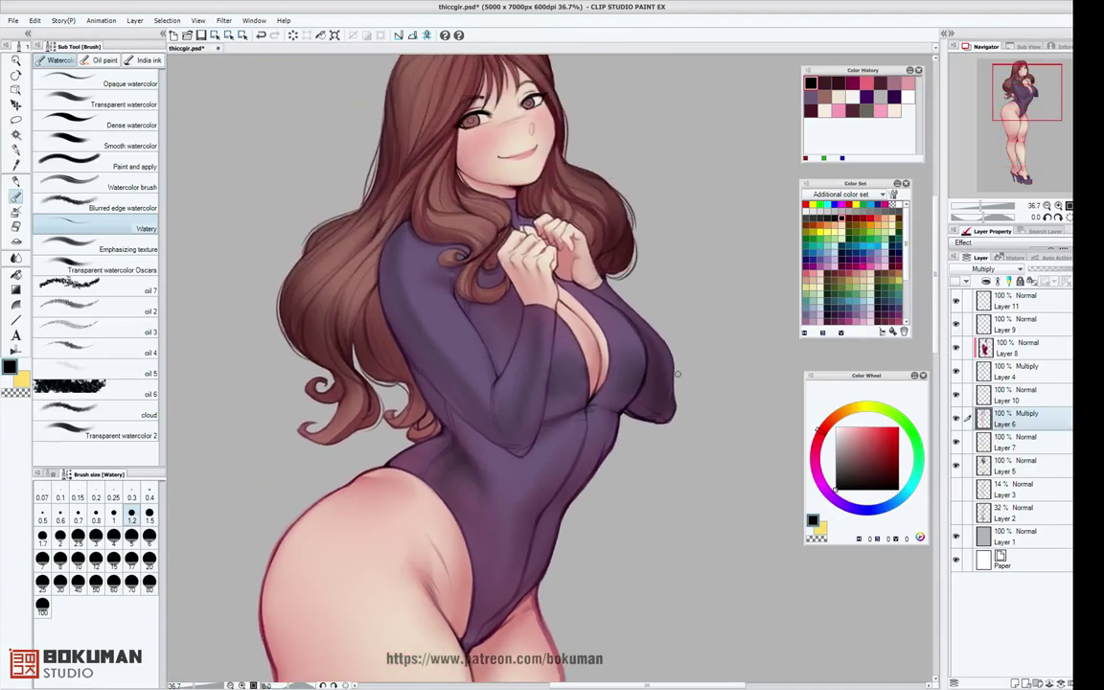
scroll(688, 356, down, 5)
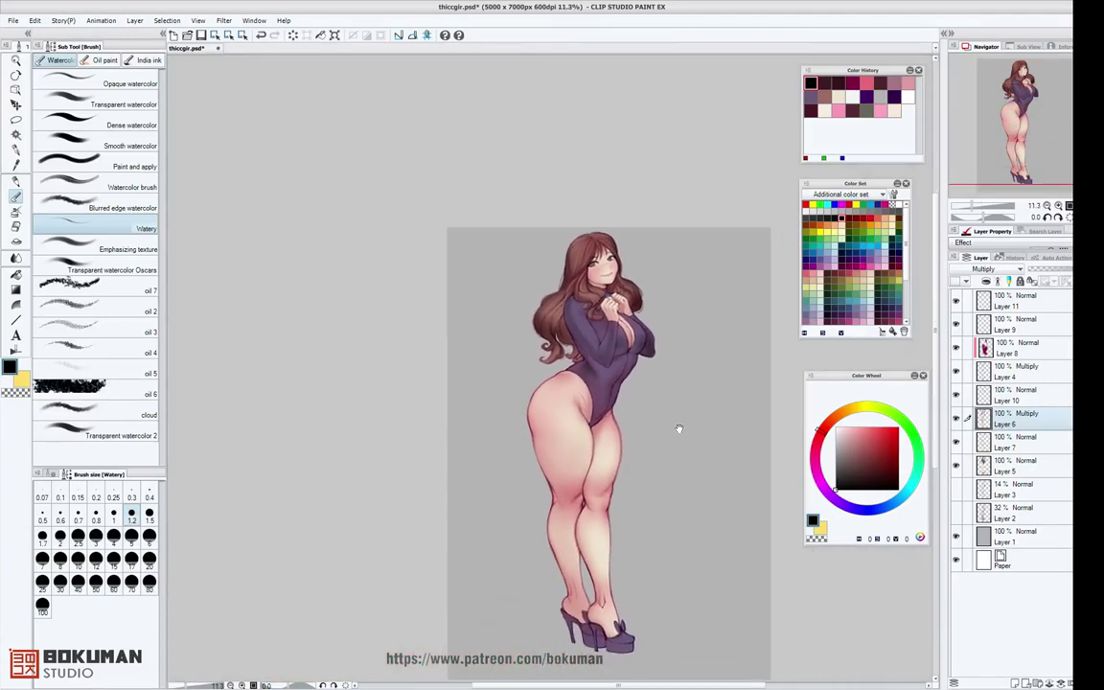
scroll(628, 407, up, 5)
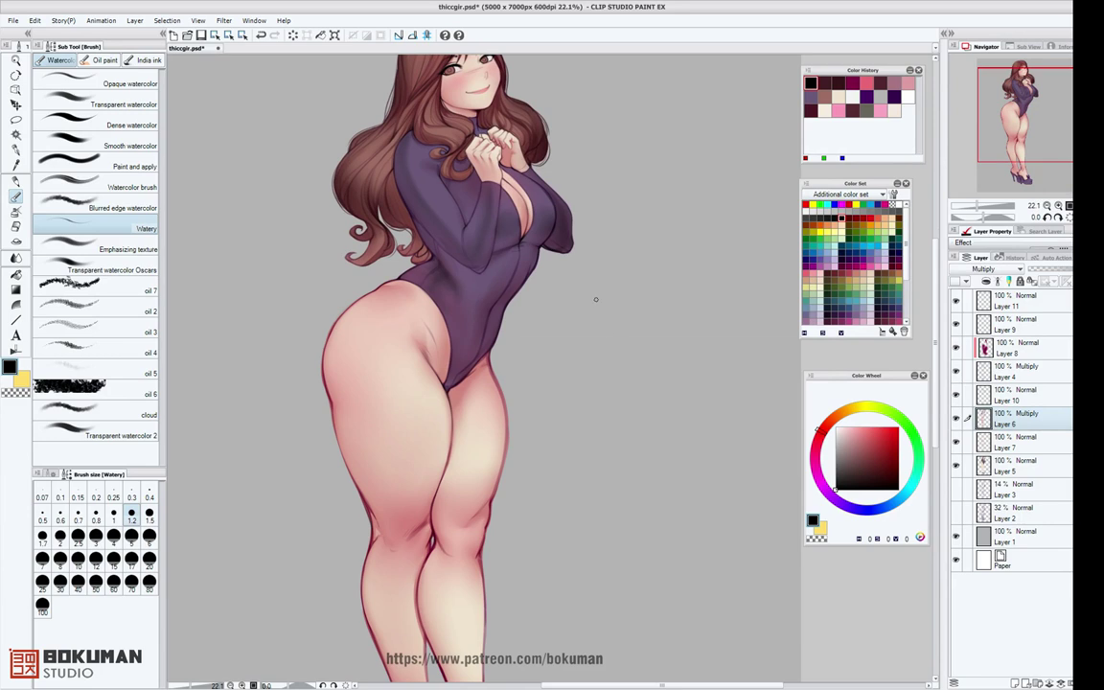
drag(600, 308, 655, 391)
scroll(671, 393, up, 3)
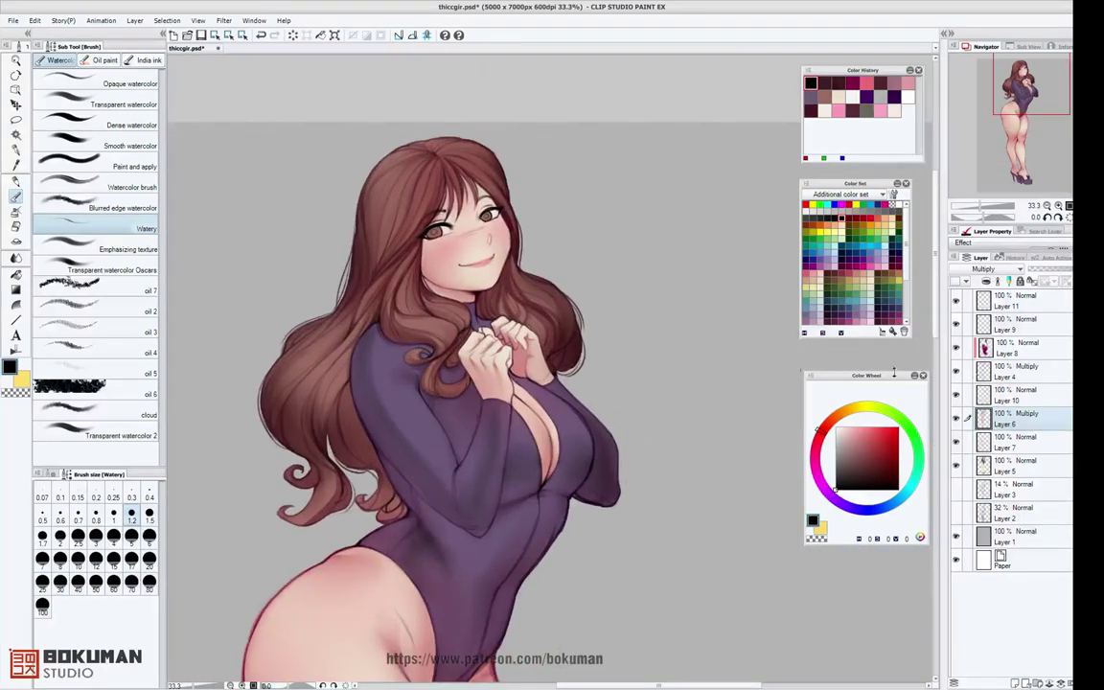
On Layer 11, paint soft pale pink highlights (hue 6, saturation 15, value 89) on the crown hair at brush sizes 4 and 5.
click(1021, 305)
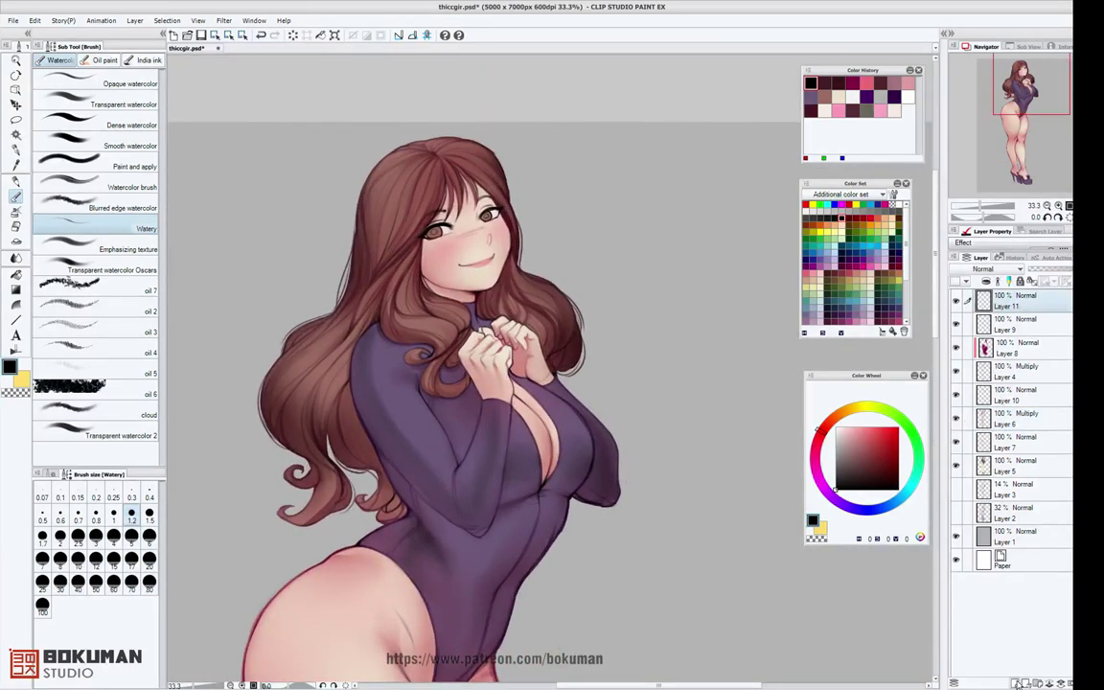
alt+click(406, 165)
drag(856, 446, 844, 435)
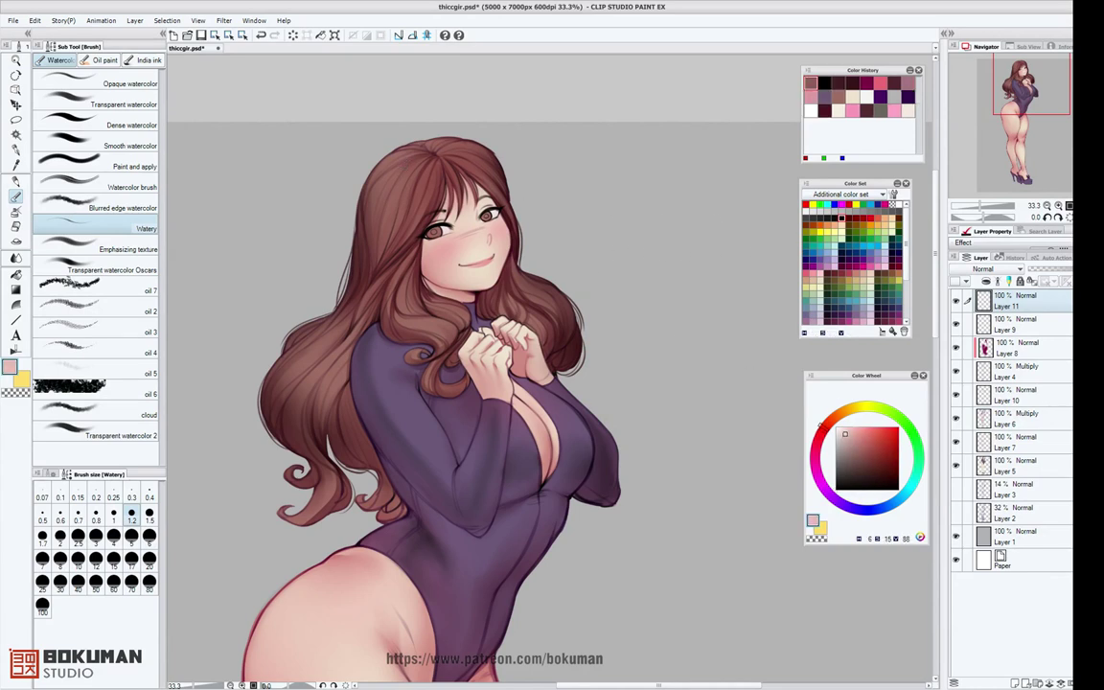
click(114, 537)
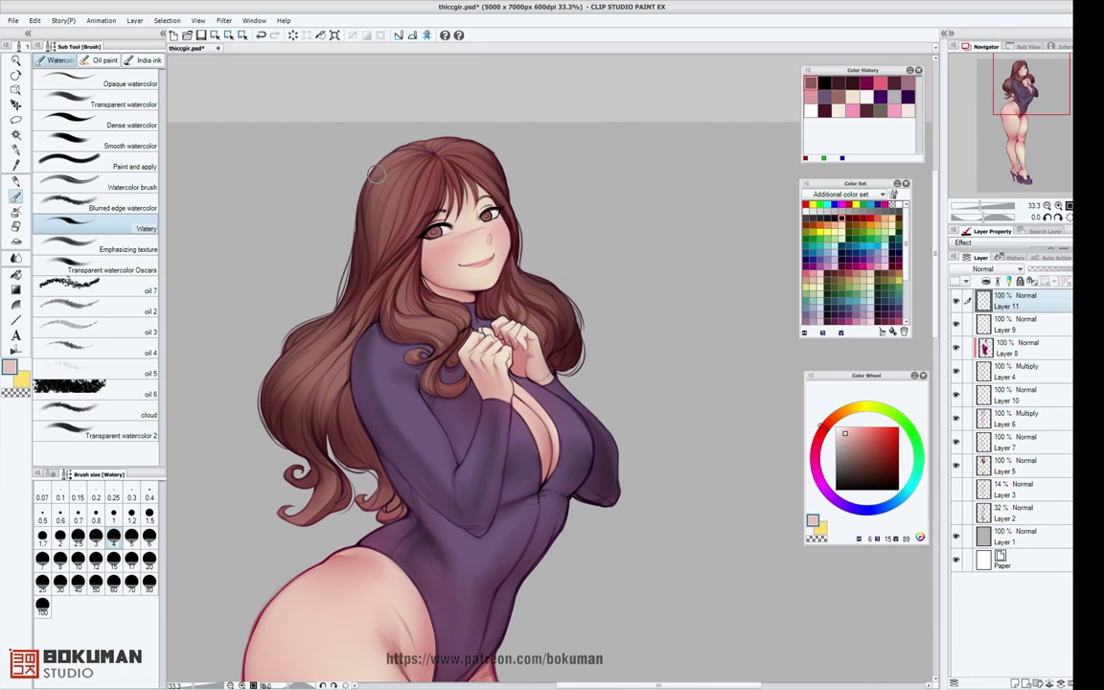
drag(377, 174, 396, 160)
click(83, 538)
click(132, 539)
mouse_move(394, 170)
mouse_down()
mouse_move(374, 212)
mouse_move(396, 176)
mouse_move(378, 218)
mouse_move(399, 186)
mouse_move(390, 217)
mouse_move(403, 176)
mouse_move(401, 200)
mouse_move(412, 180)
mouse_move(403, 228)
mouse_move(419, 193)
mouse_up()
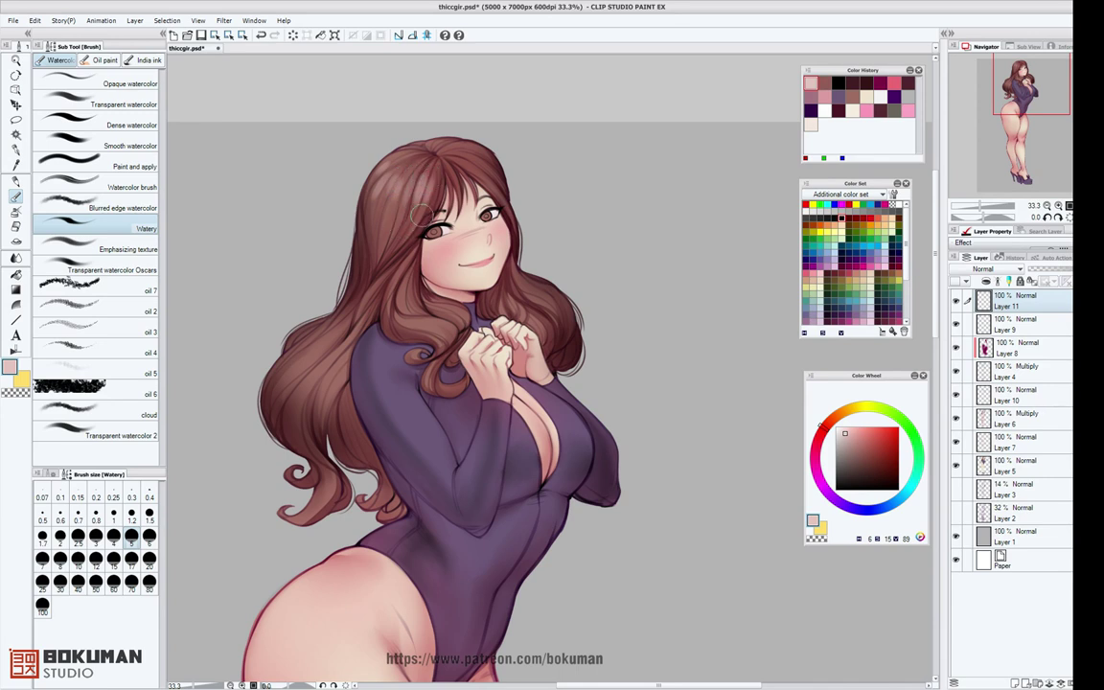
Refine the pale pink hair shine on the crown and bangs with thinner strands at sizes 2.5, 2 and 1.5.
click(81, 536)
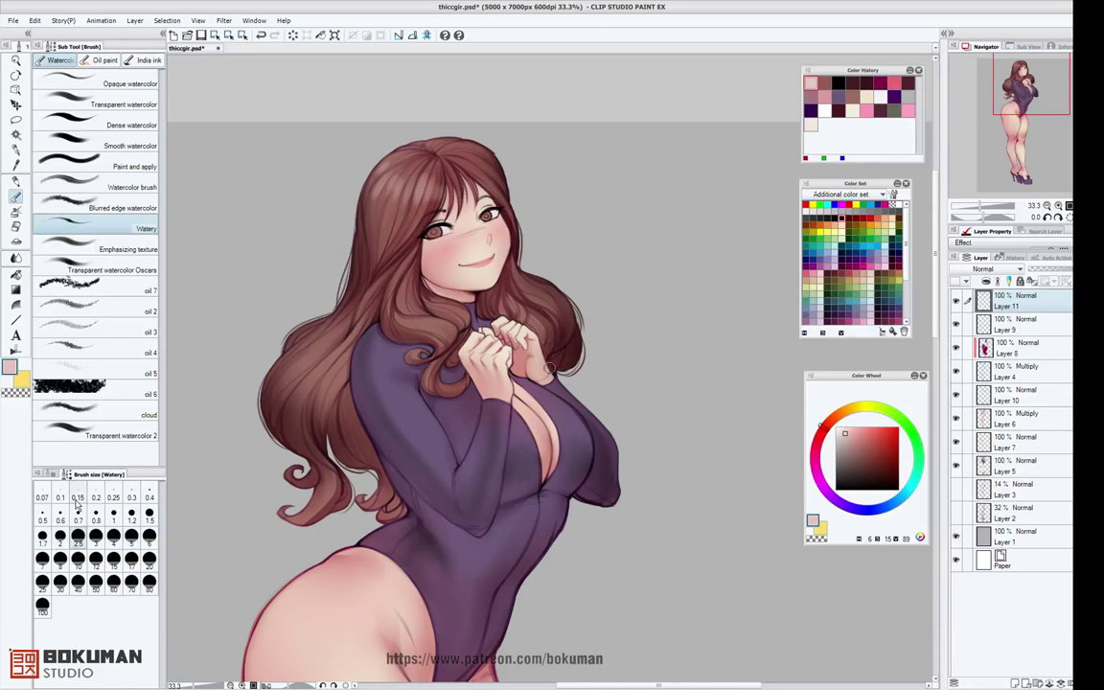
key(bracketleft)
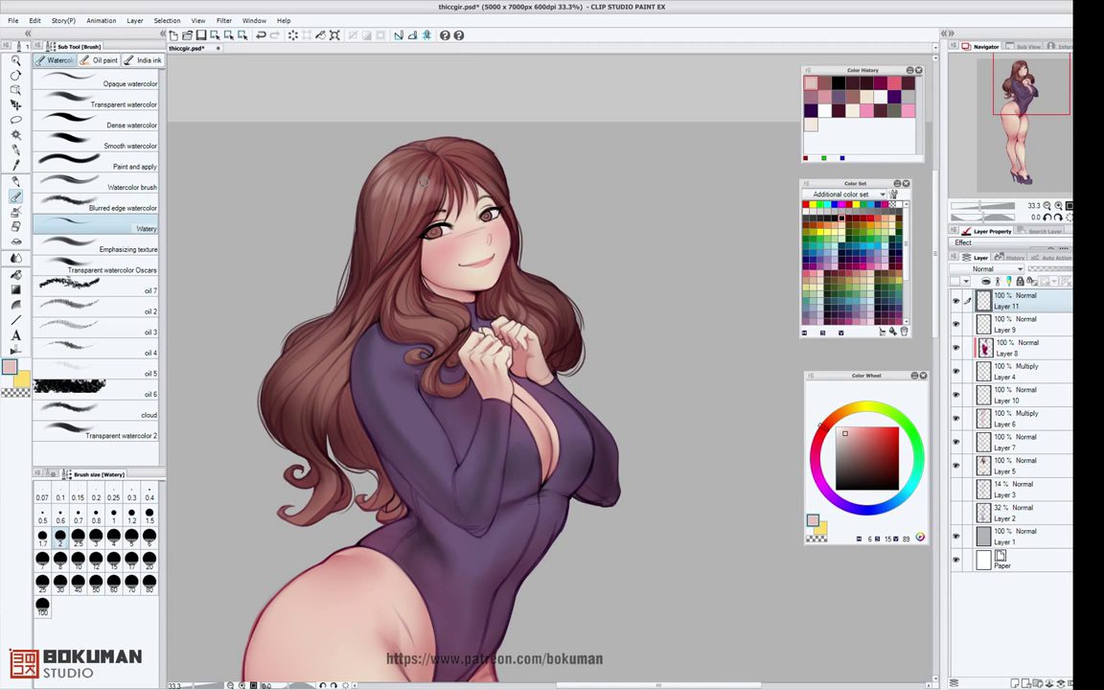
click(148, 515)
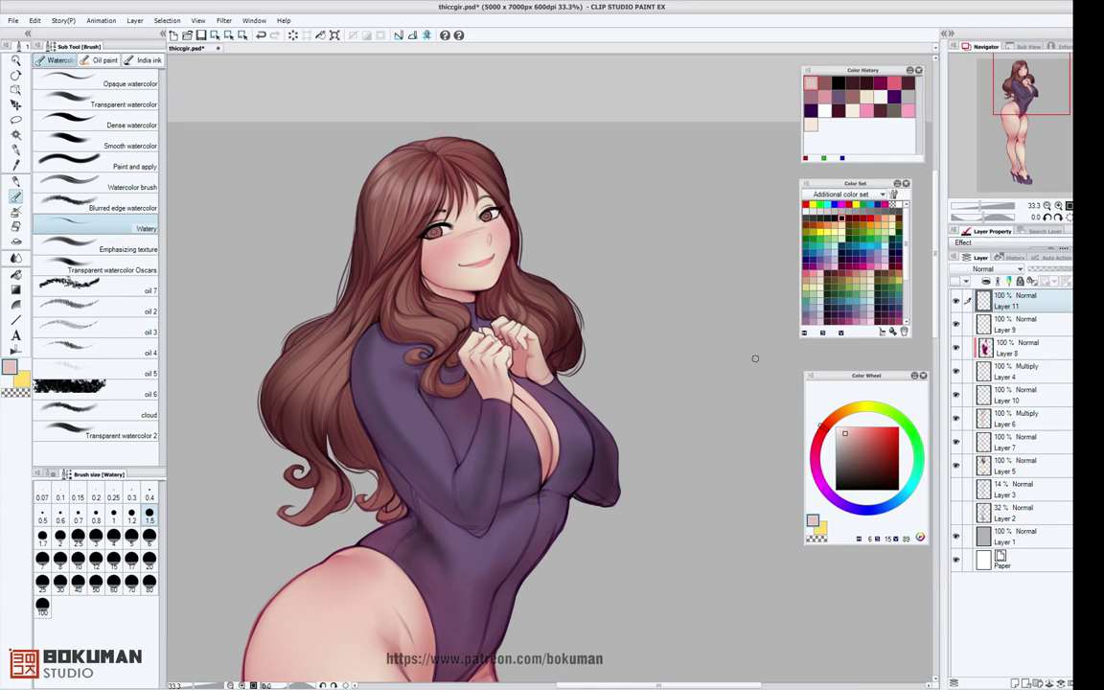
Shift the highlight colour to a pale orange at hue 34 and add fine strands along the crown at size 1.2.
click(843, 411)
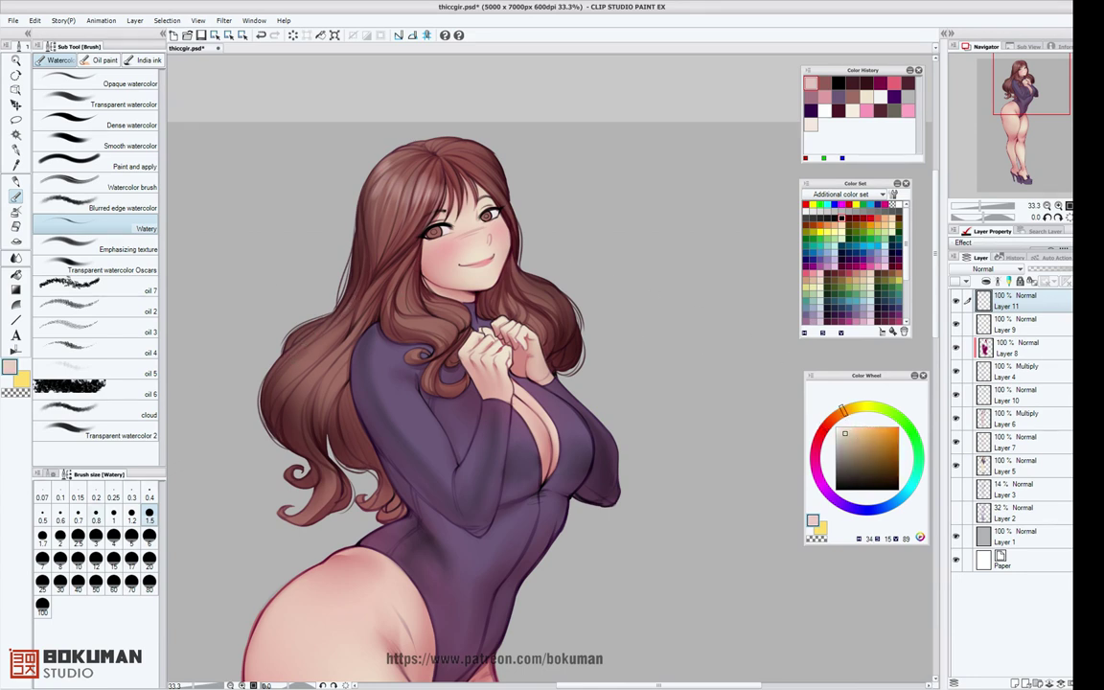
click(131, 515)
drag(384, 159, 375, 168)
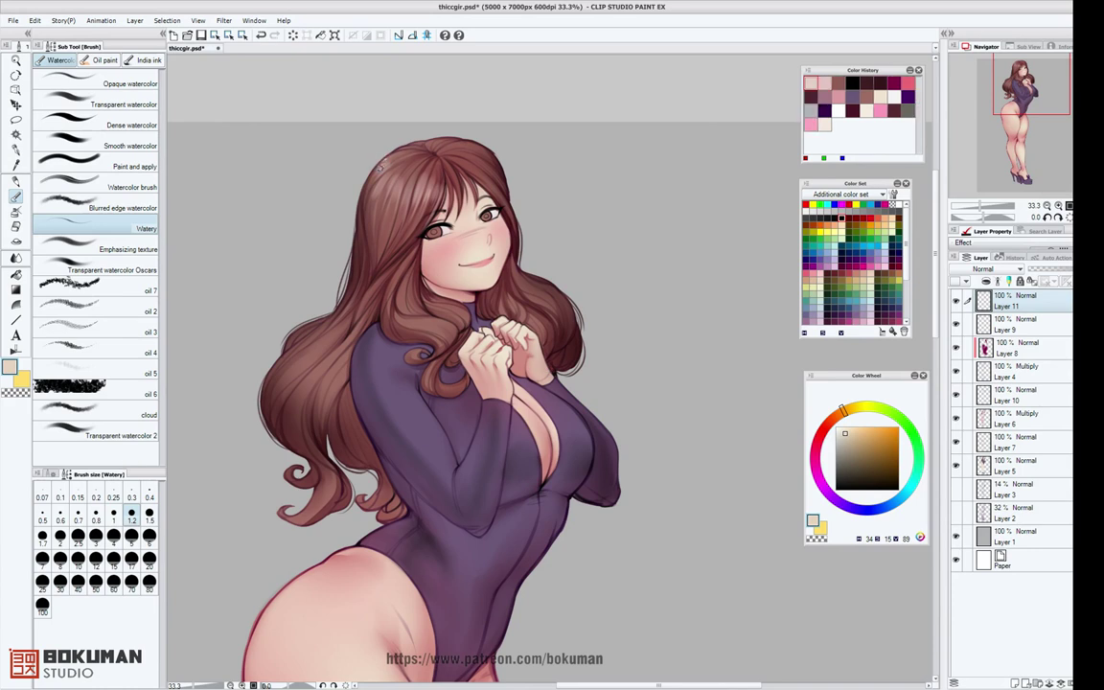